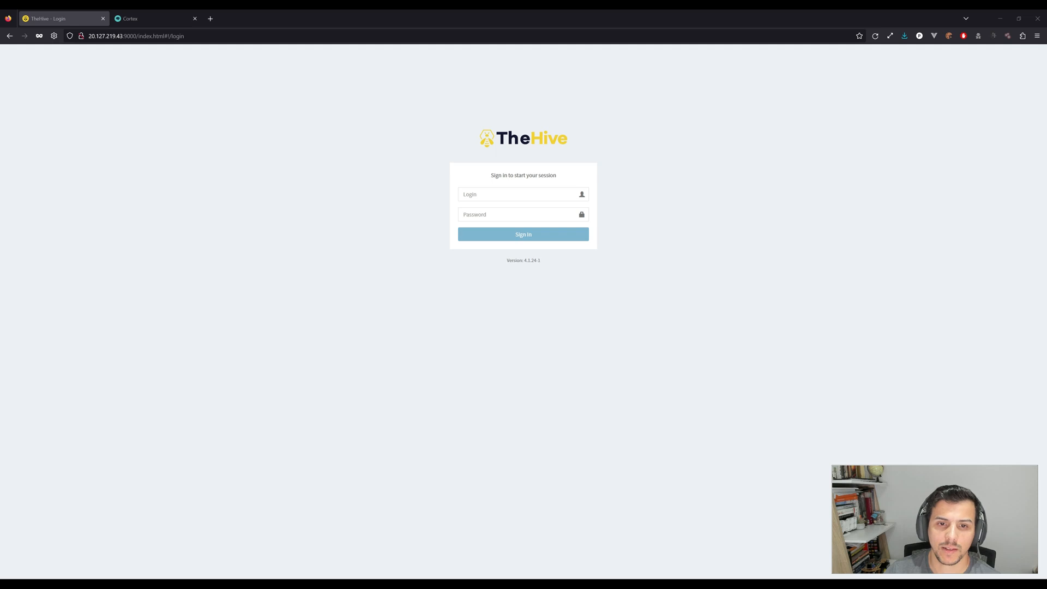
# Sign in to TheHive with the administrator's login and password.
pyautogui.moveTo(524, 260); pyautogui.dragTo(541, 261)
pyautogui.click(552, 264)
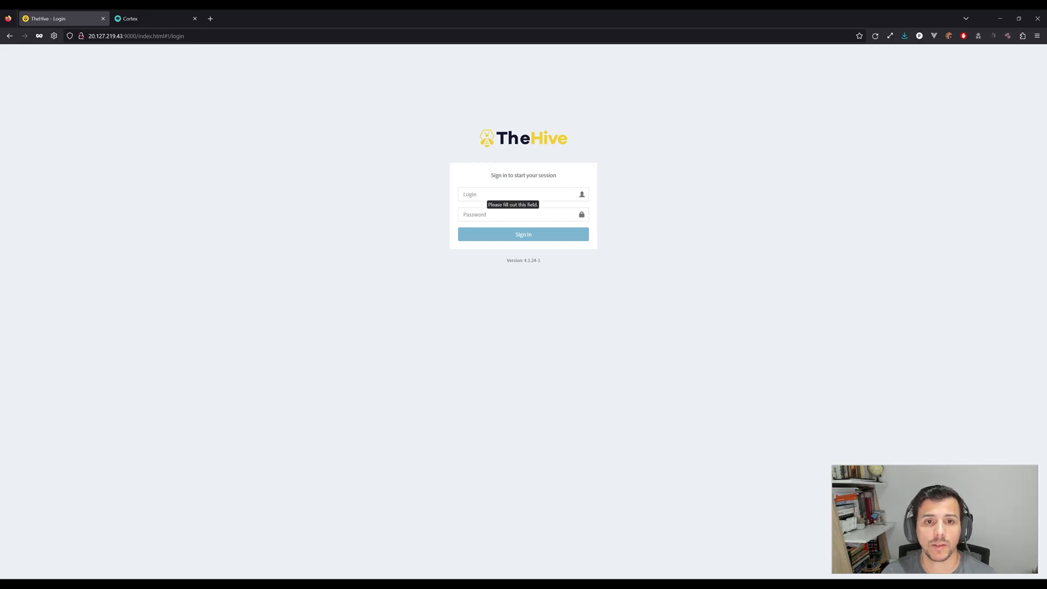
pyautogui.click(487, 194)
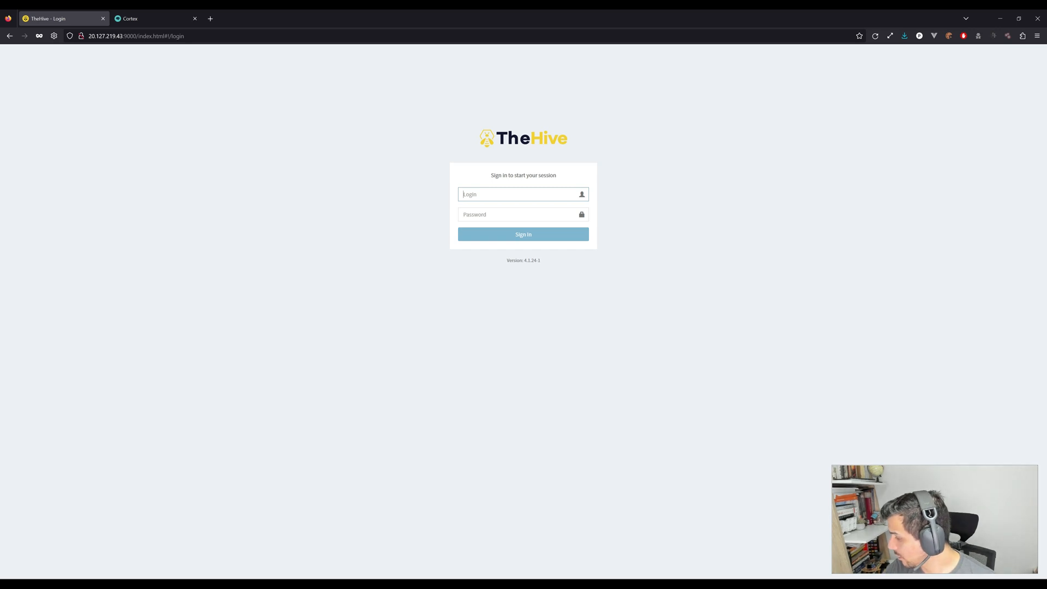
pyautogui.hotkey('alt', 'Tab')
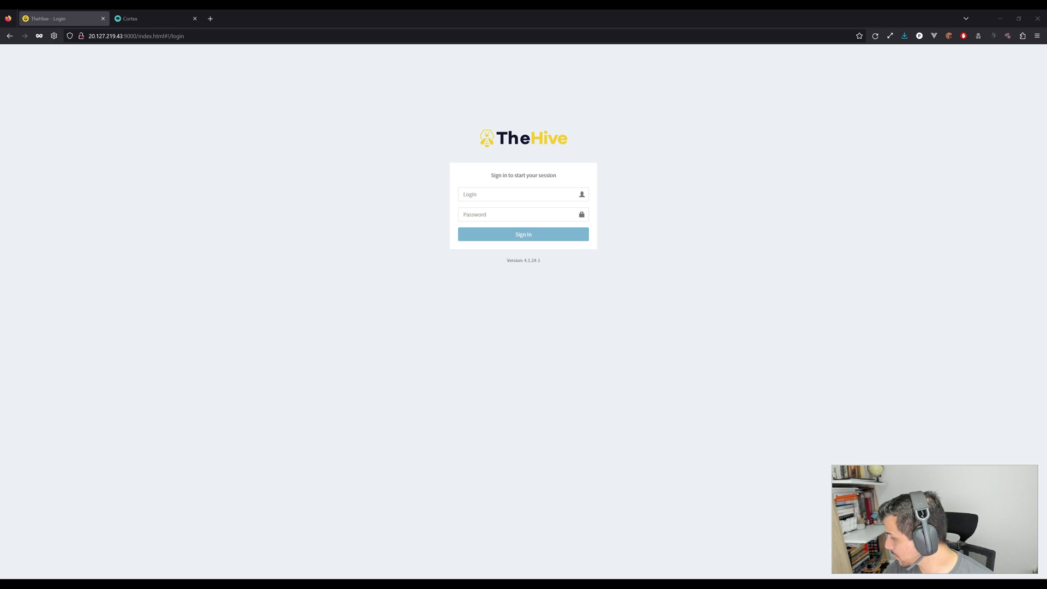
pyautogui.hotkey('alt', 'Tab')
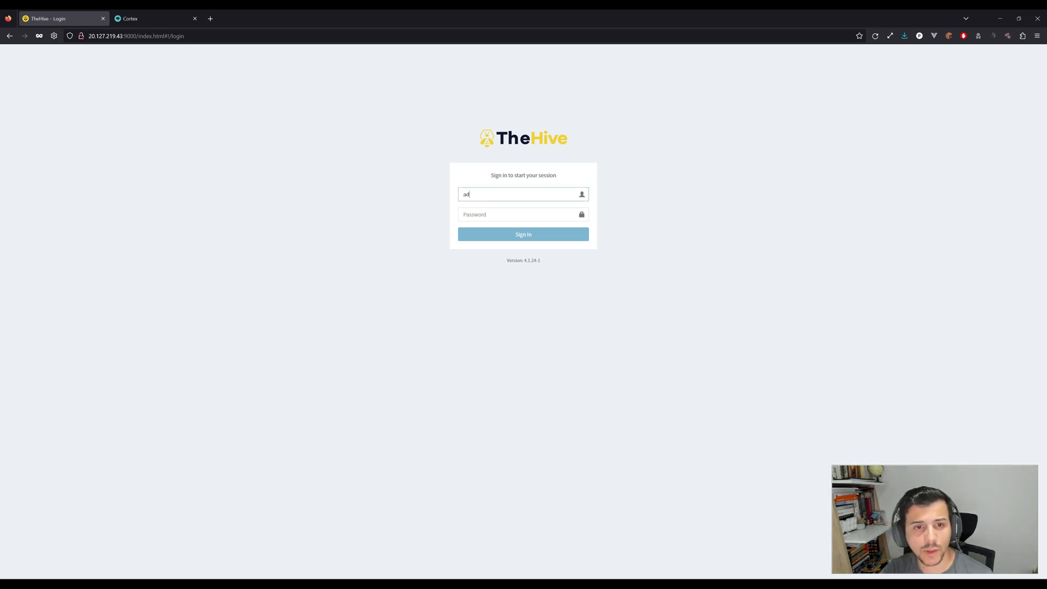
pyautogui.press('Tab')
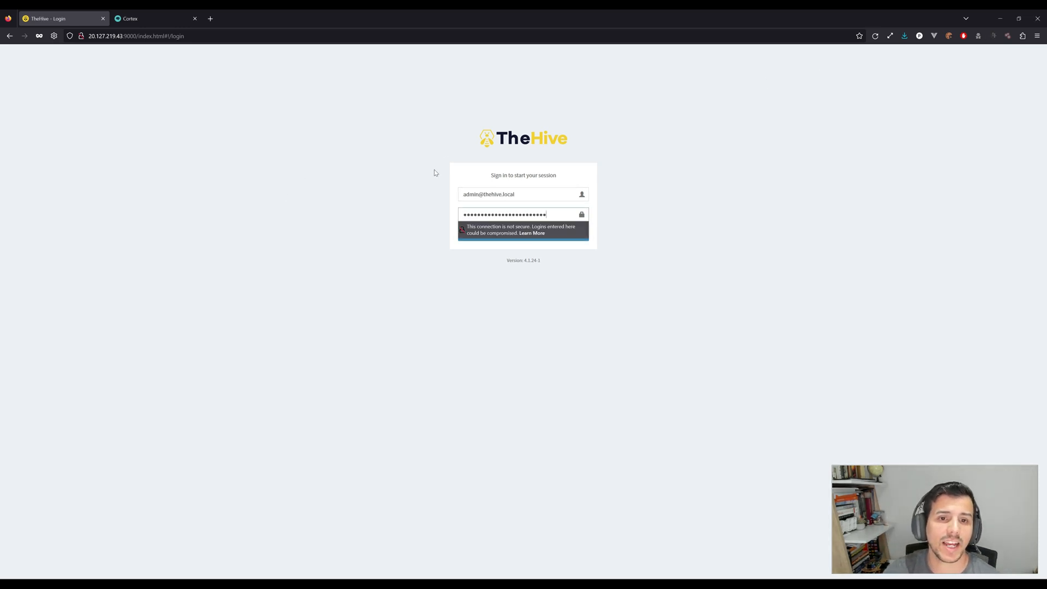
pyautogui.press('Return')
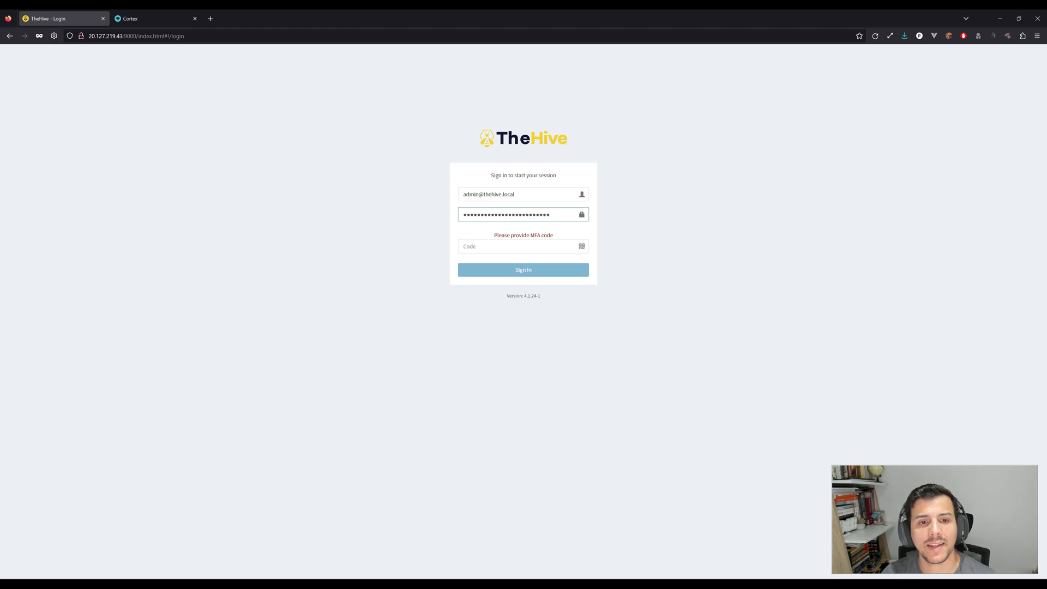
# Enter the MFA verification code to complete sign-in.
pyautogui.moveTo(551, 215); pyautogui.dragTo(449, 218)
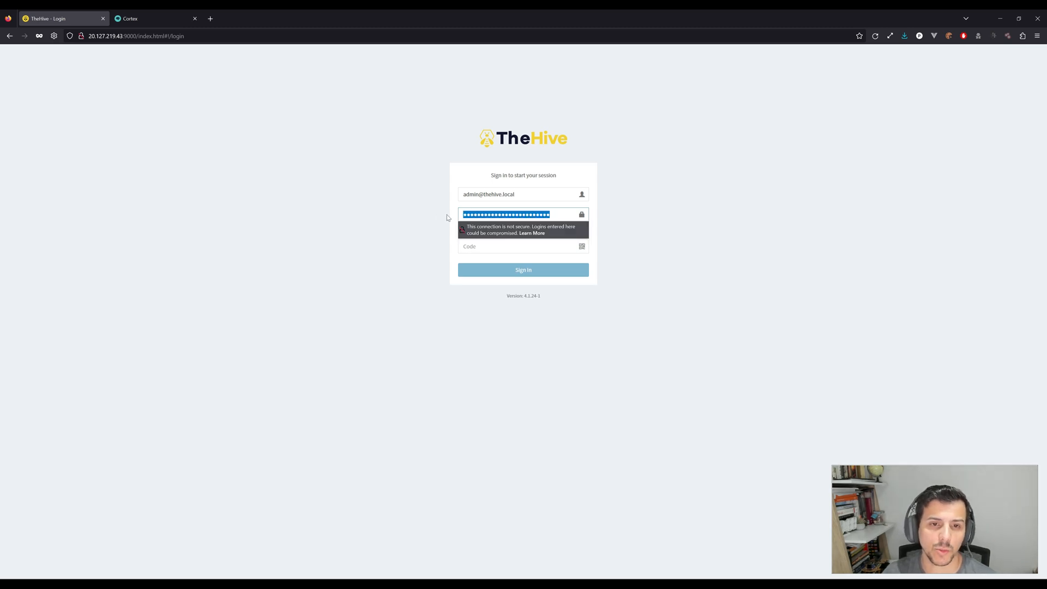
pyautogui.click(452, 239)
pyautogui.click(473, 247)
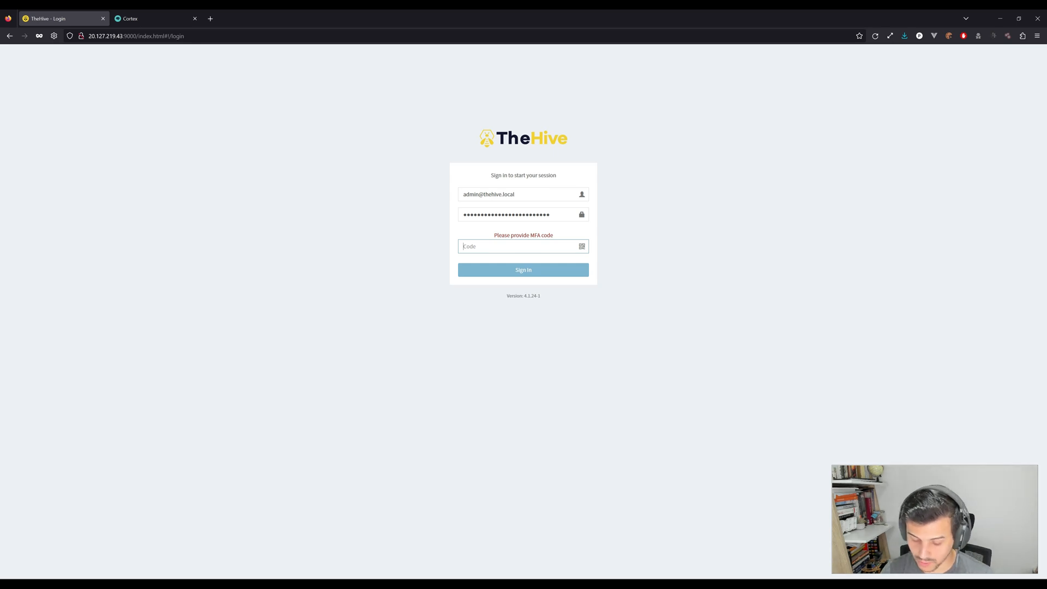
pyautogui.press('Return')
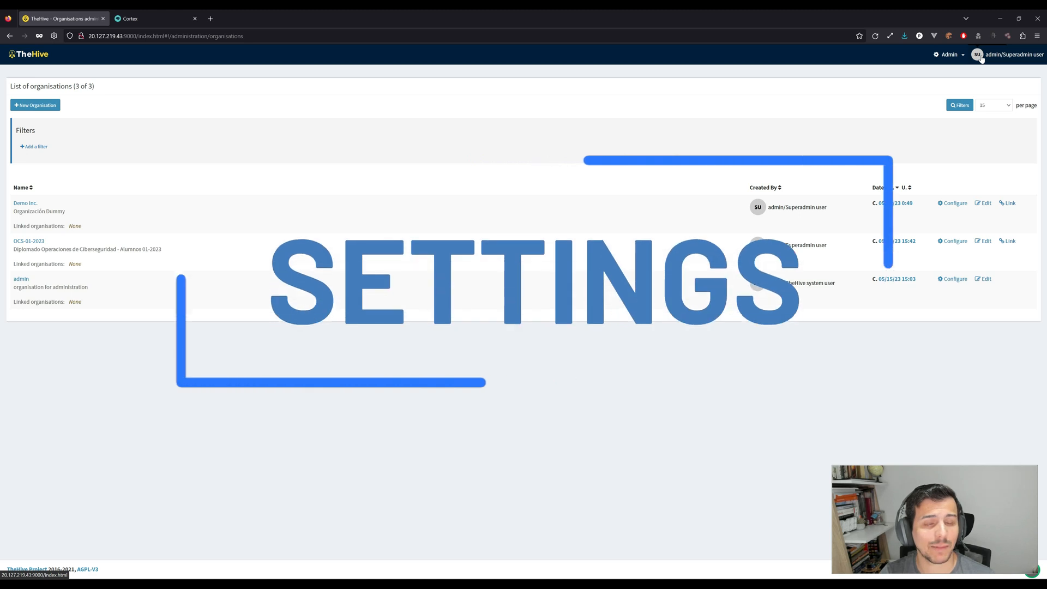
pyautogui.click(995, 56)
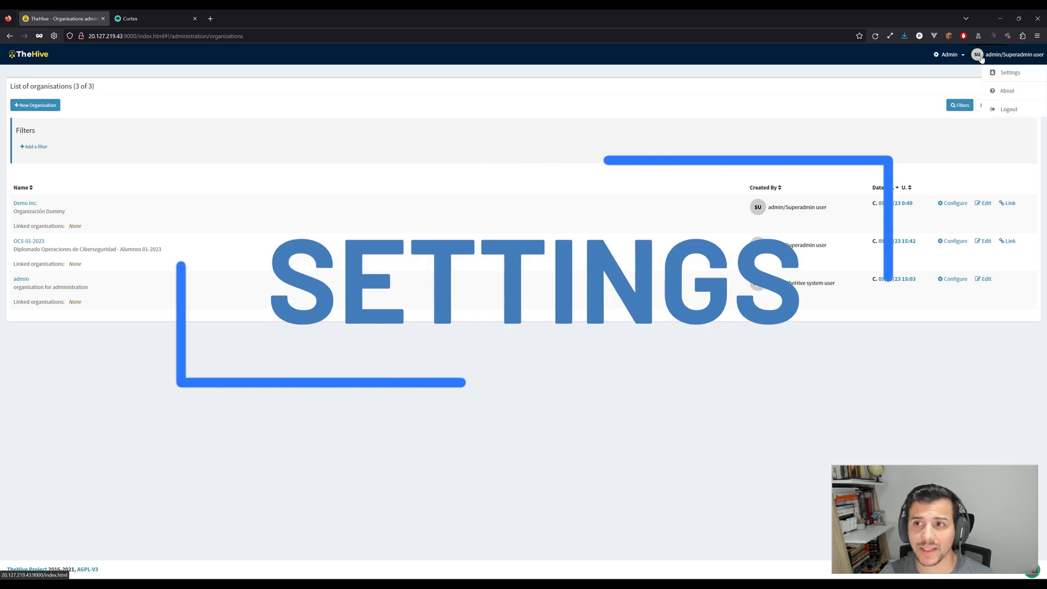
pyautogui.click(1008, 73)
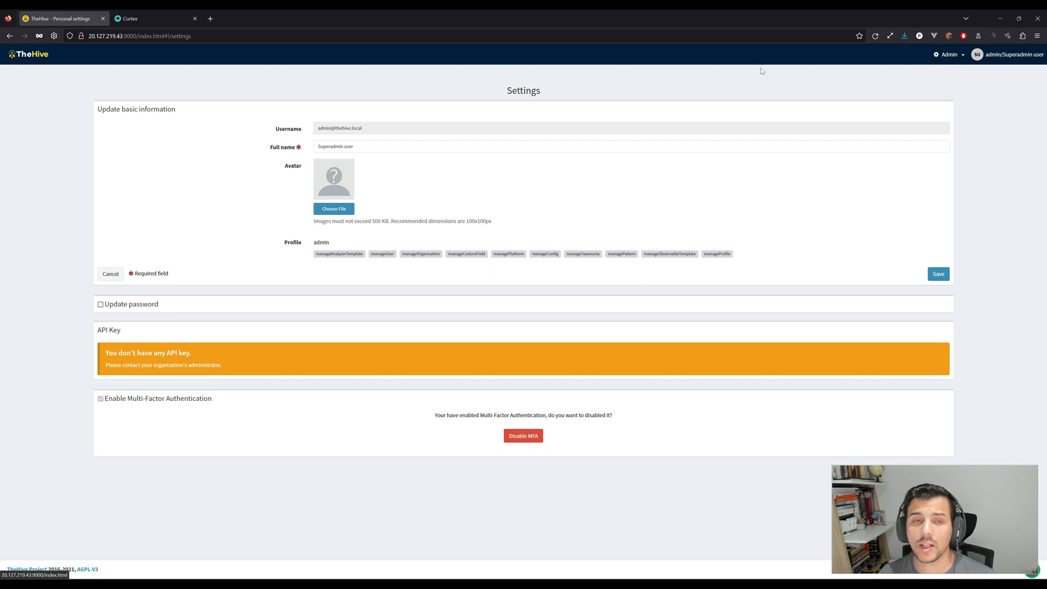
pyautogui.click(32, 56)
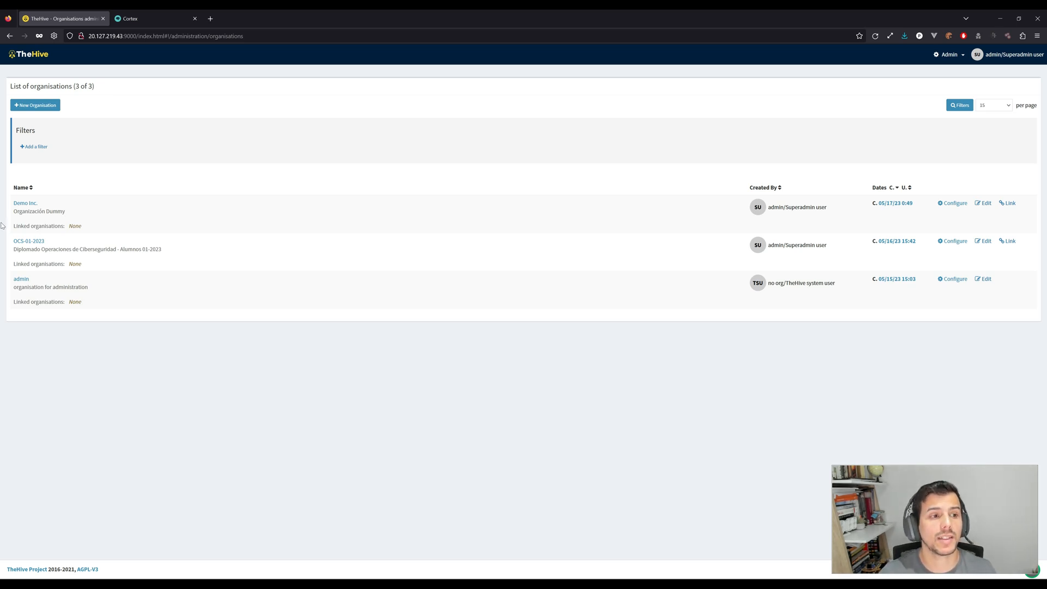
pyautogui.moveTo(11, 207); pyautogui.dragTo(39, 208)
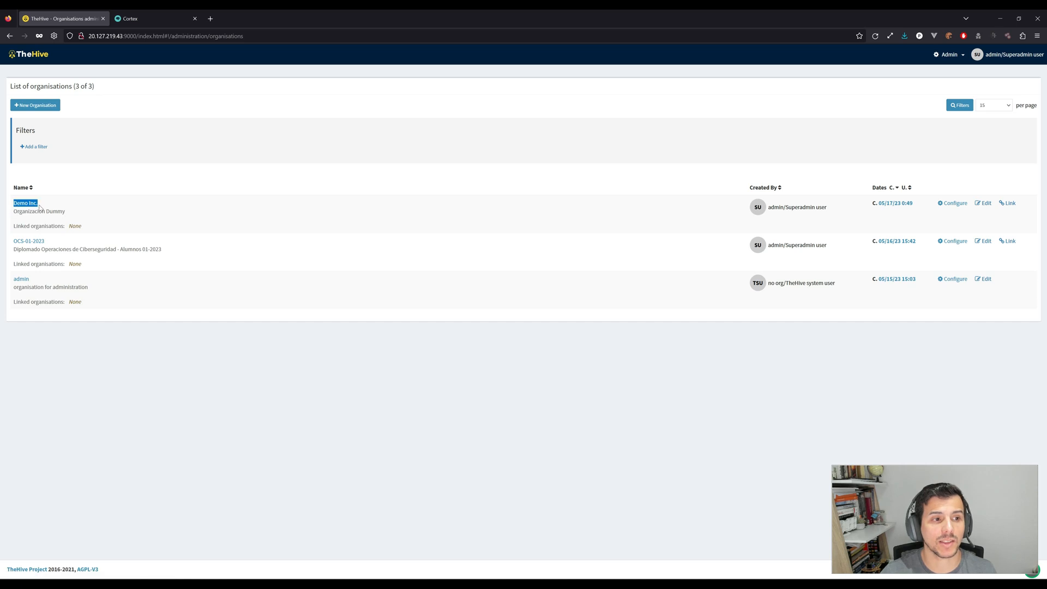
pyautogui.click(66, 202)
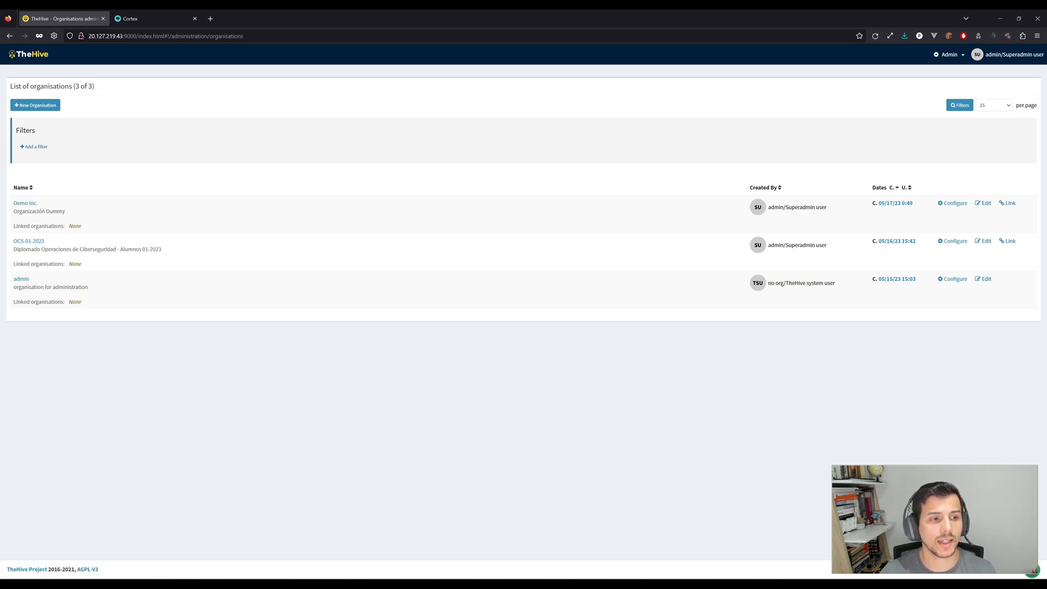
pyautogui.press('ctrl')
pyautogui.press('ctrl')
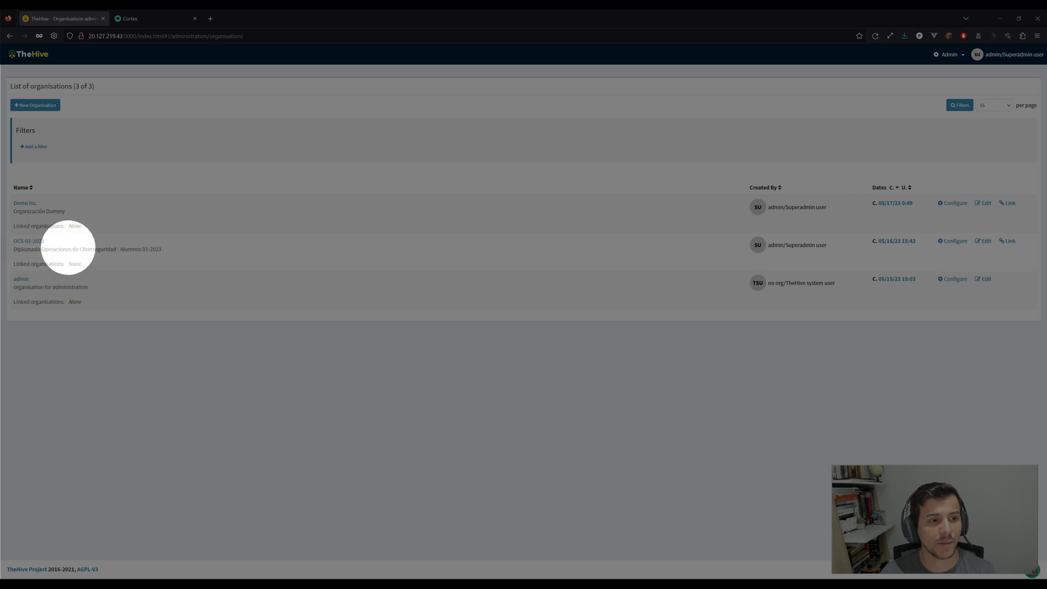
pyautogui.click(64, 249)
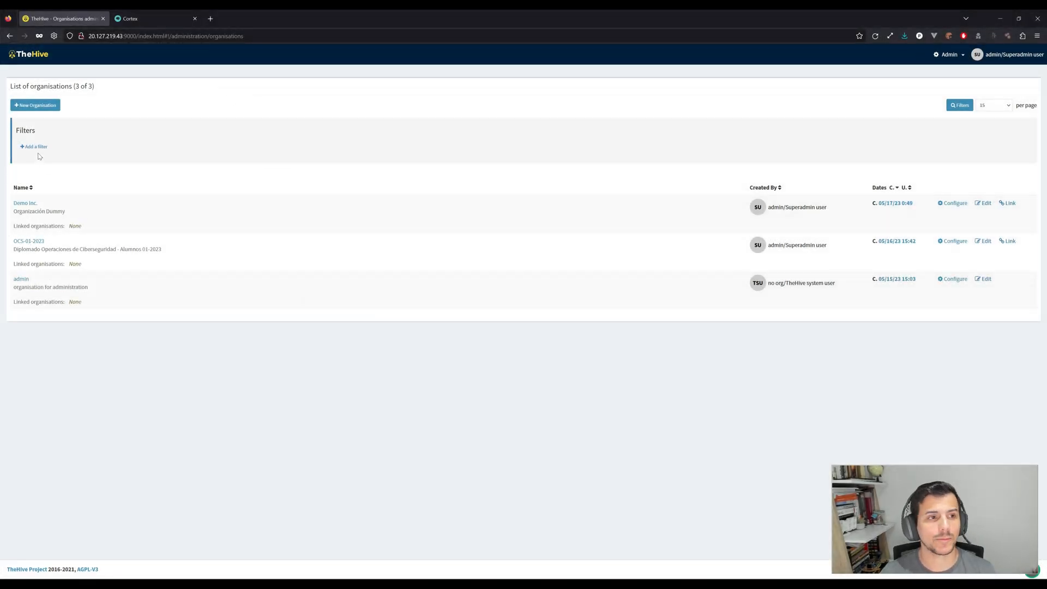
pyautogui.click(25, 107)
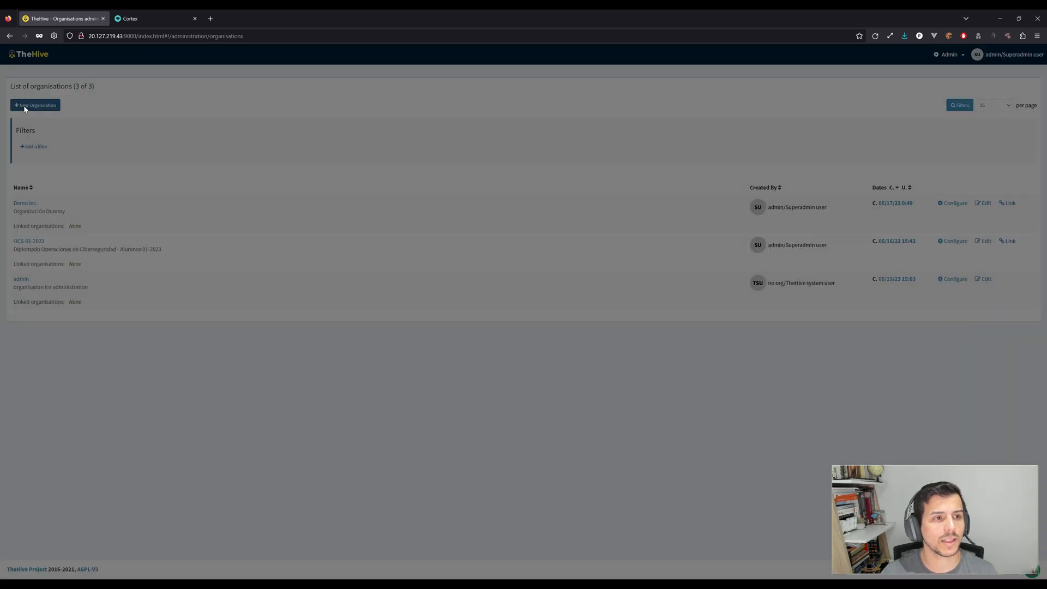
pyautogui.click(463, 96)
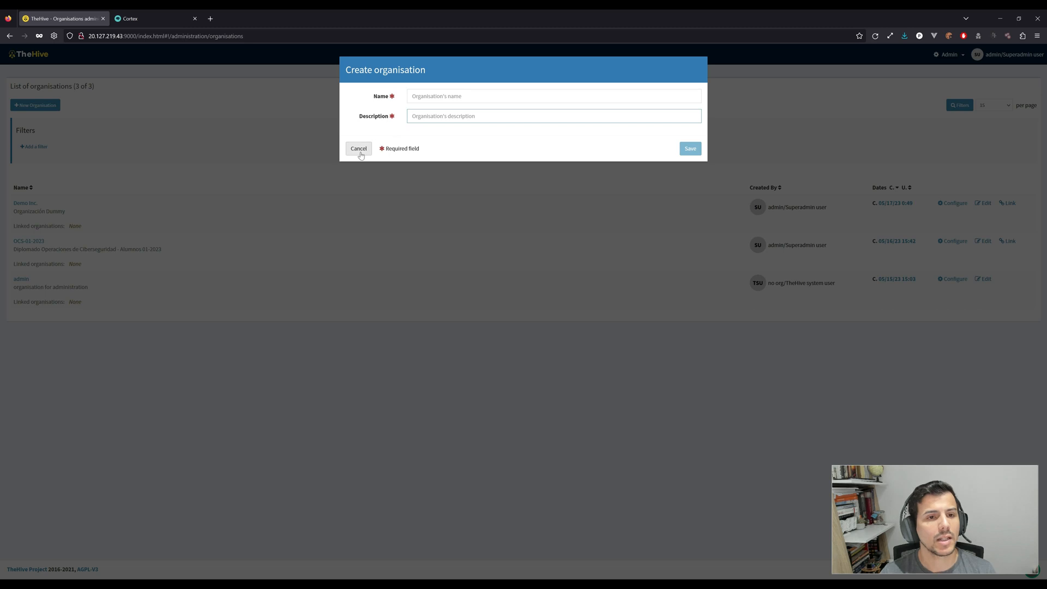
pyautogui.click(359, 149)
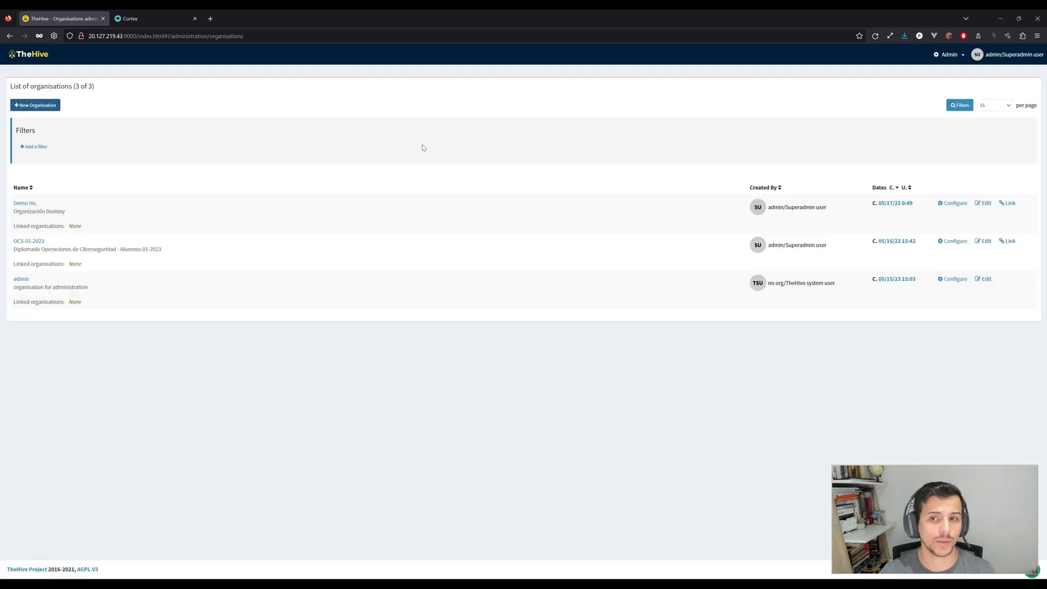
pyautogui.click(22, 204)
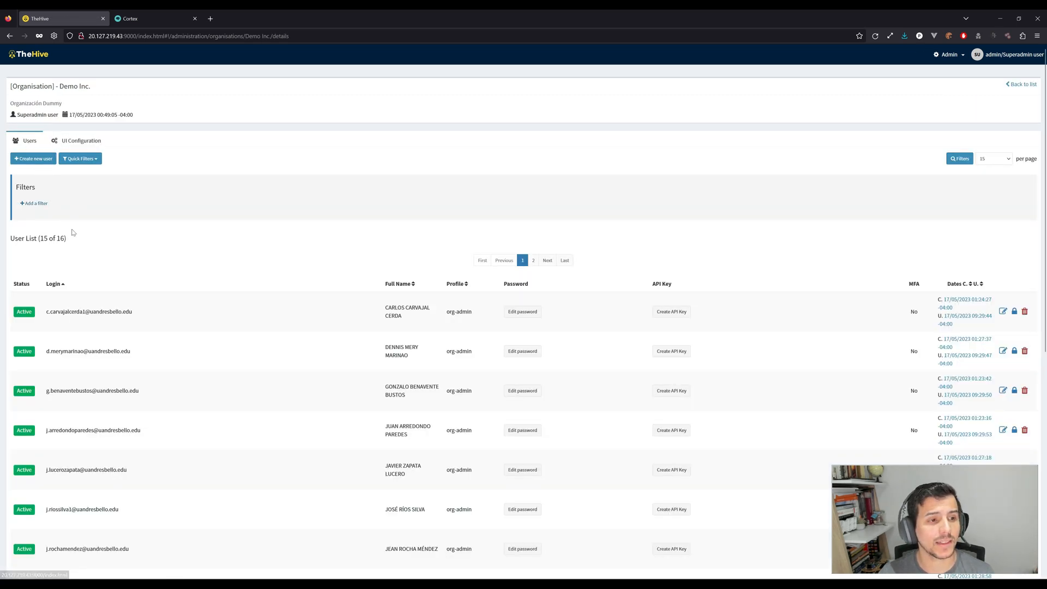
pyautogui.scroll(-2, 98, 201)
pyautogui.scroll(-4, 212, 219)
pyautogui.scroll(6, 212, 220)
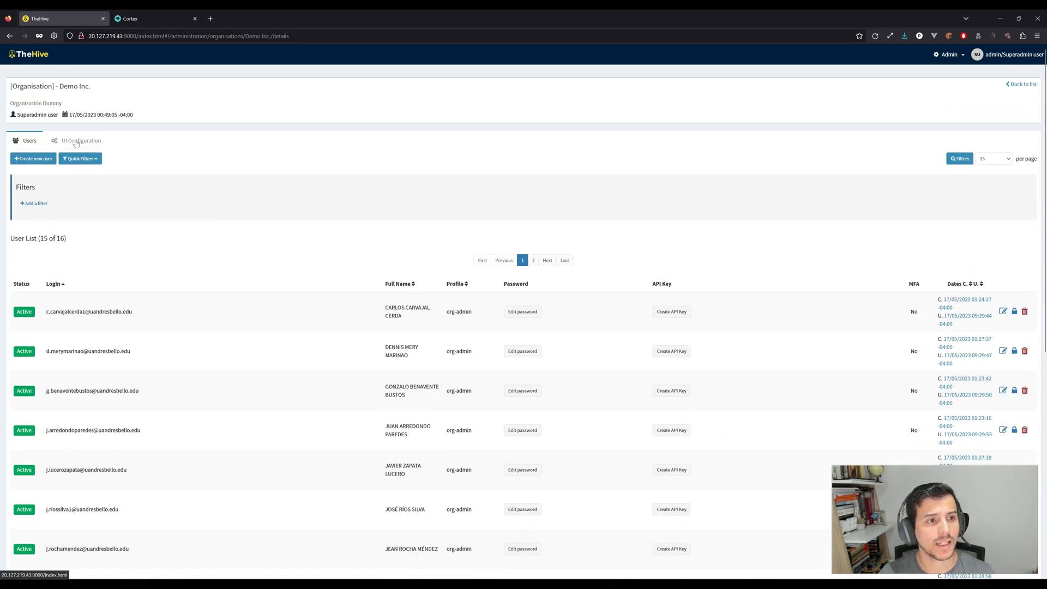
pyautogui.click(67, 145)
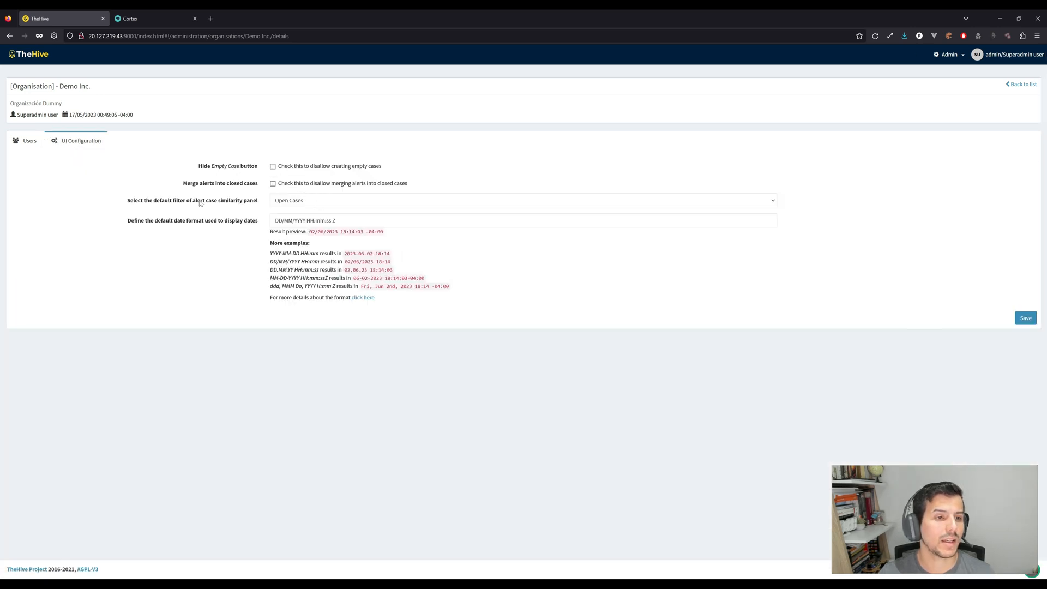
pyautogui.click(301, 207)
pyautogui.click(288, 226)
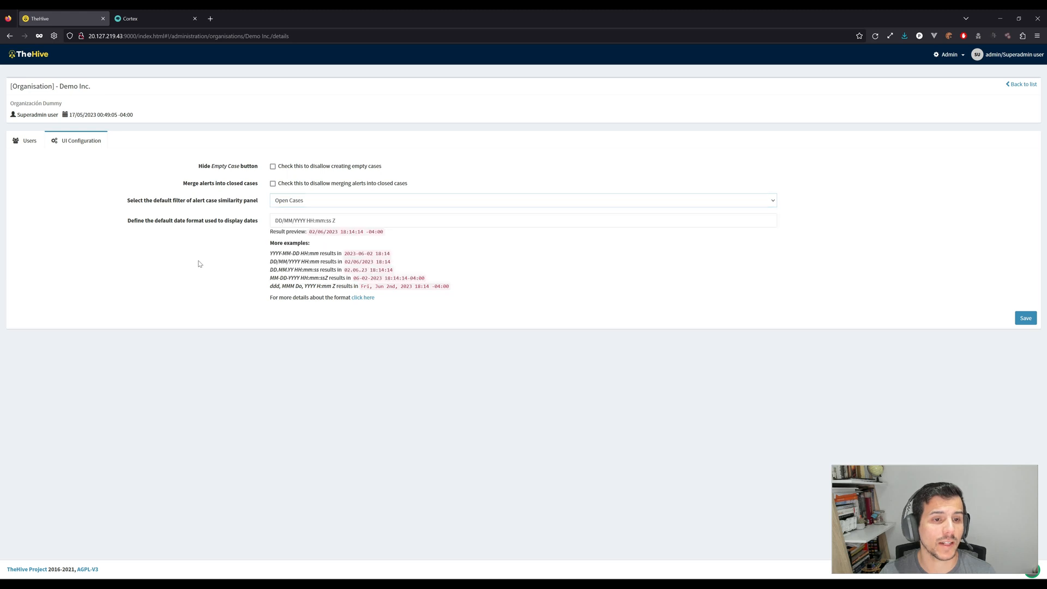
pyautogui.click(298, 206)
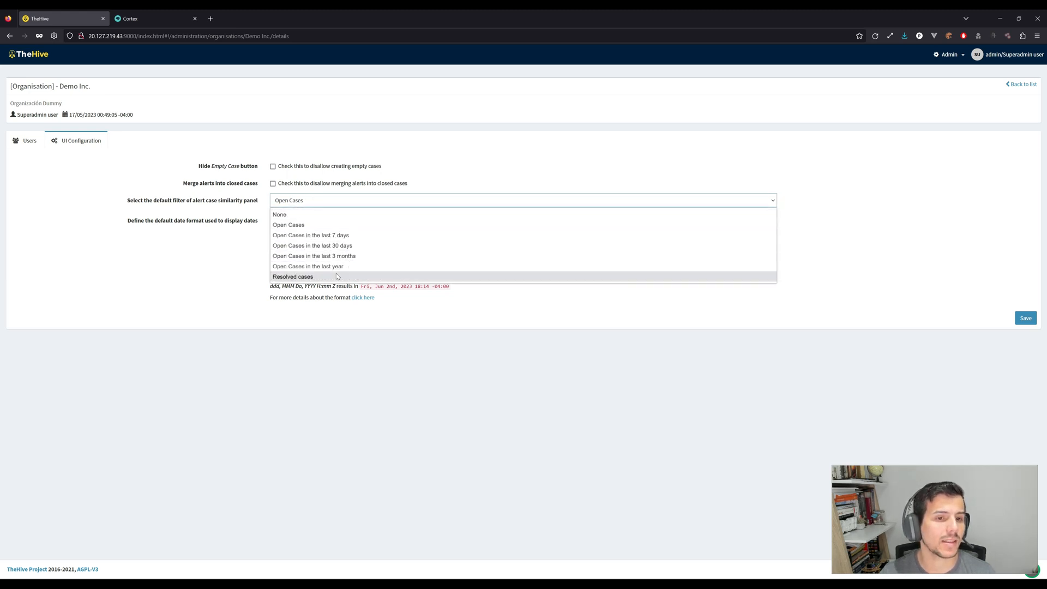
pyautogui.click(230, 271)
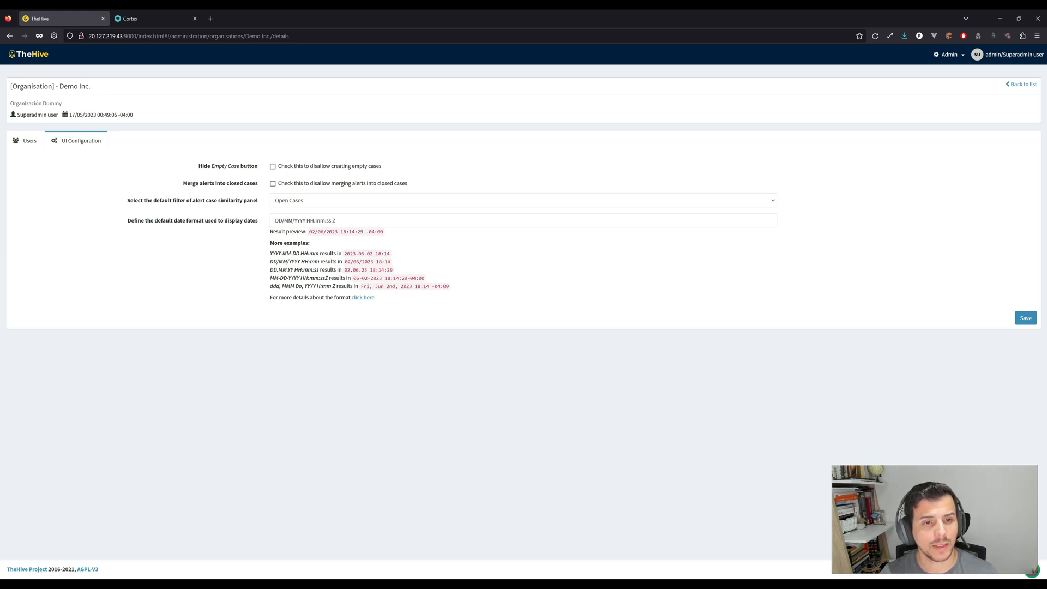
pyautogui.click(336, 220)
pyautogui.press('BackSpace')
pyautogui.press('BackSpace')
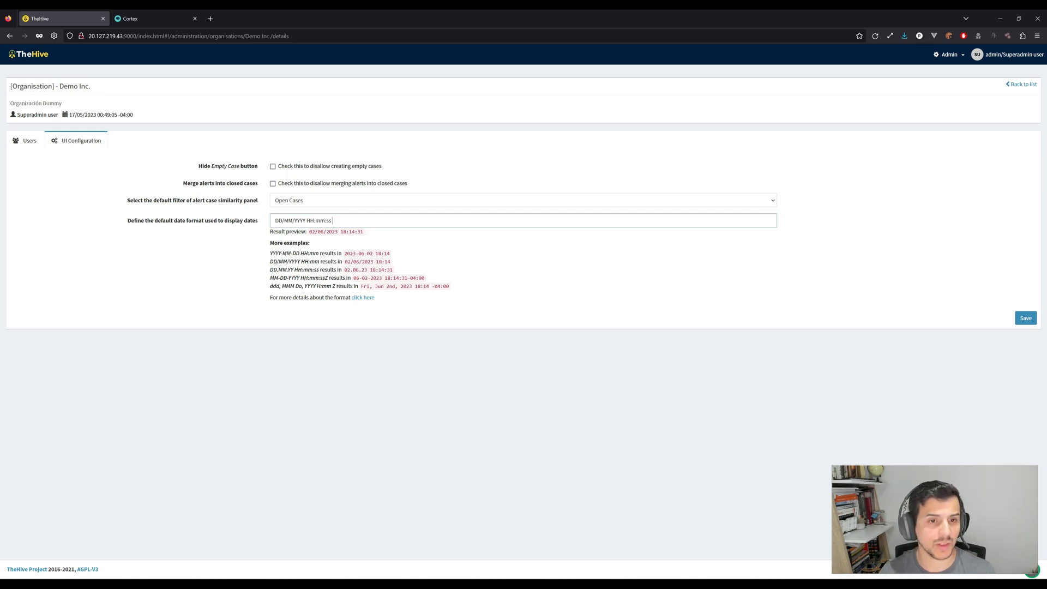
pyautogui.click(232, 293)
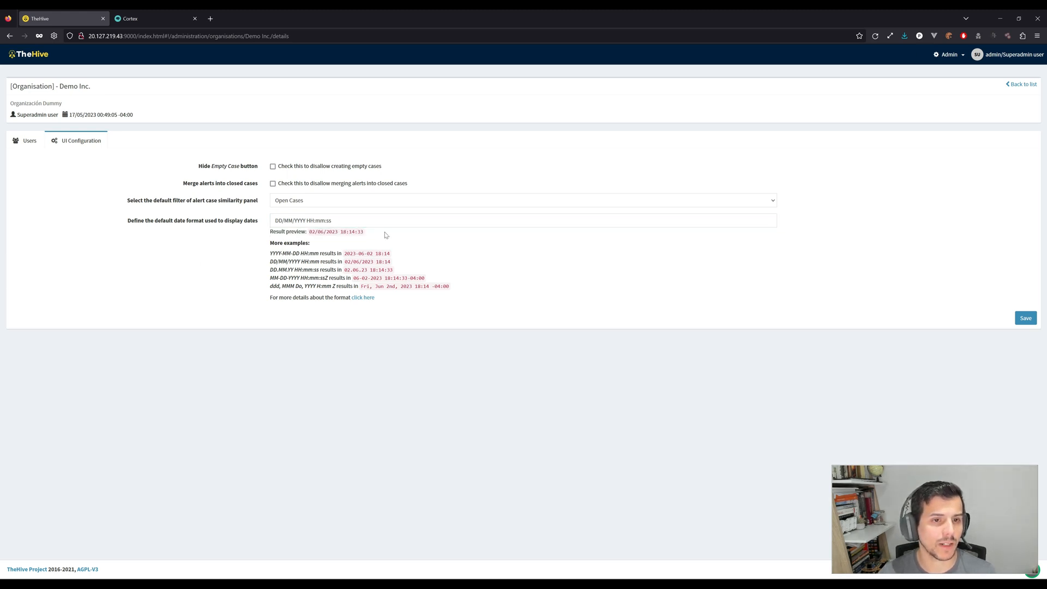
pyautogui.click(361, 221)
pyautogui.write('Z')
pyautogui.click(250, 266)
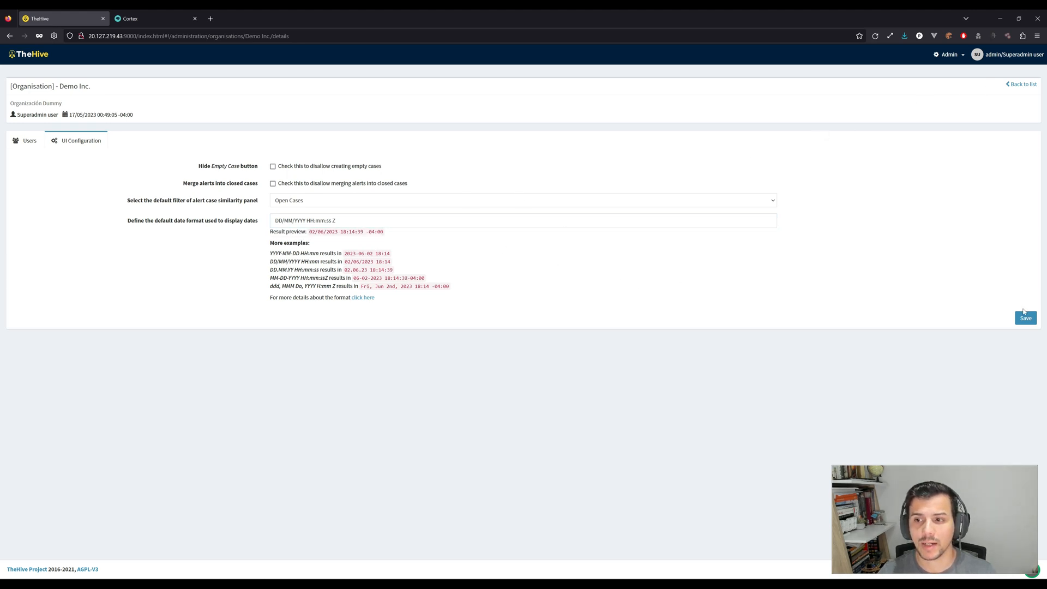
pyautogui.click(1019, 85)
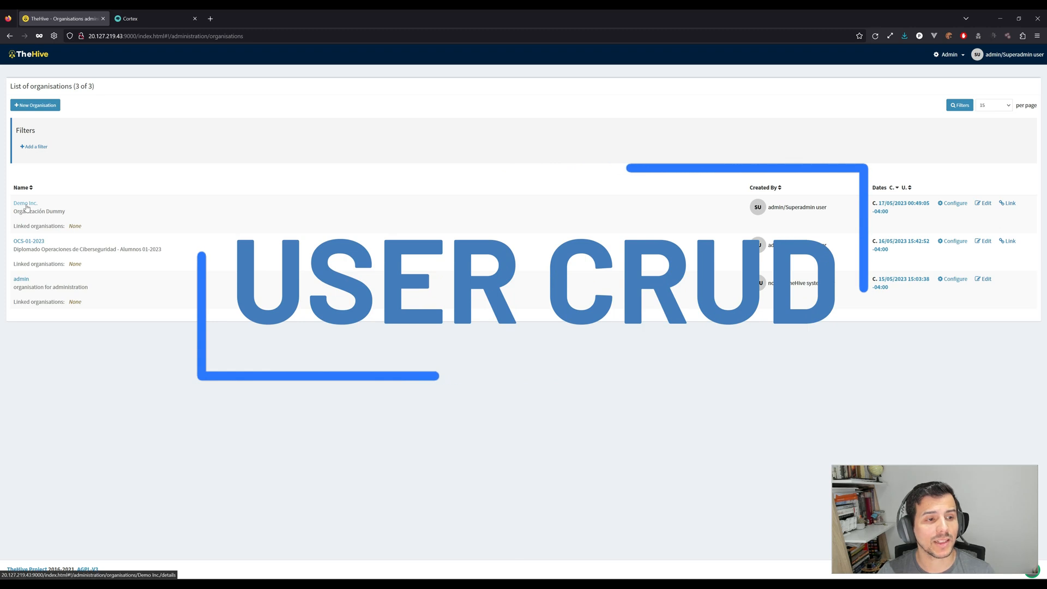
# Open the OCS-01-2023 organisation's details page.
pyautogui.click(26, 241)
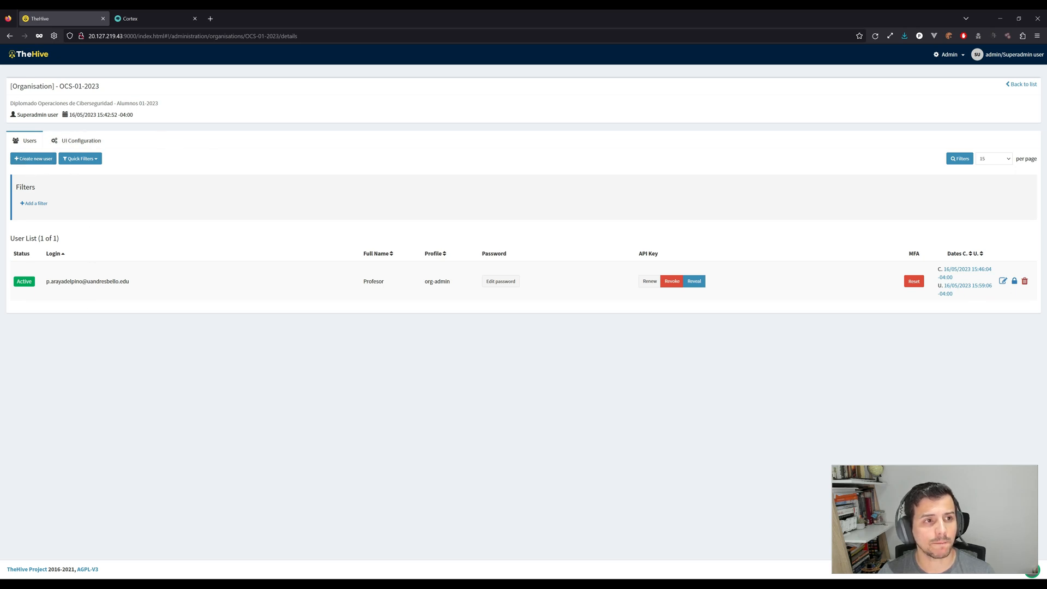
pyautogui.moveTo(59, 86); pyautogui.dragTo(99, 86)
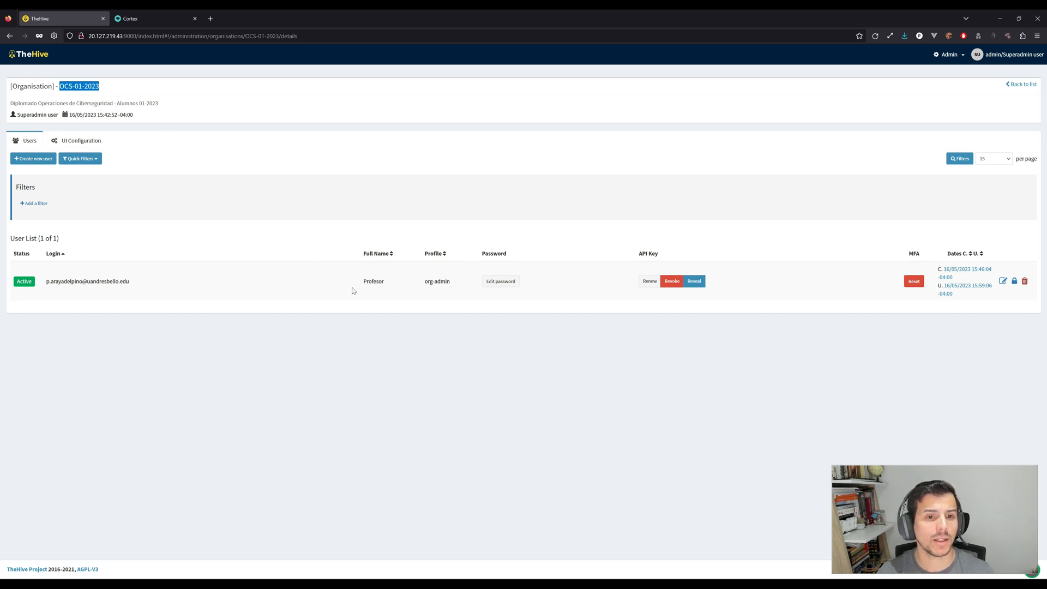
pyautogui.moveTo(434, 282)
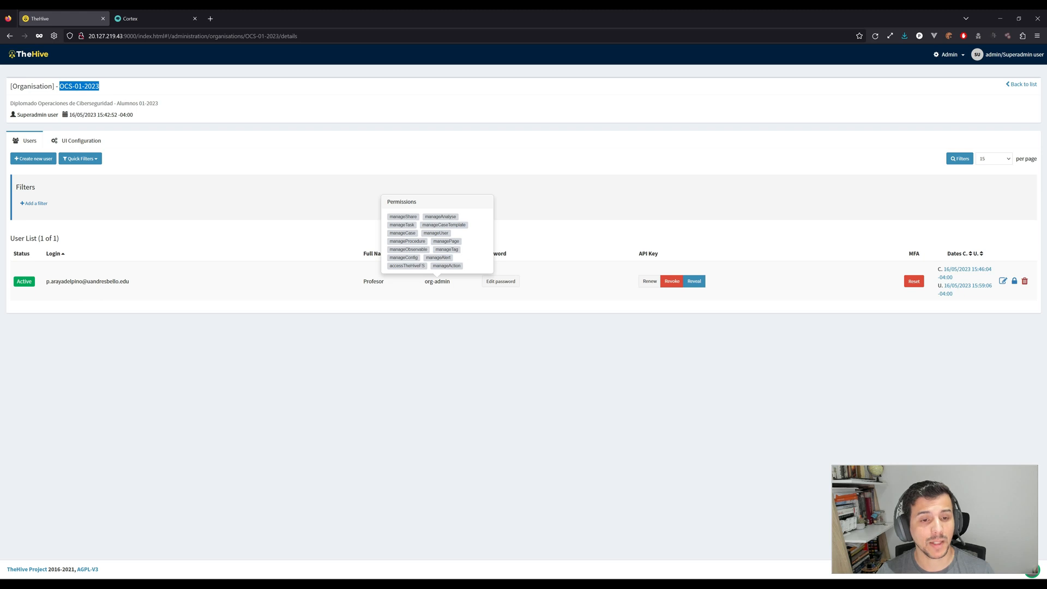
# Check the new-user profile choices, cancel adding a user, and return to the organisations list.
pyautogui.click(22, 161)
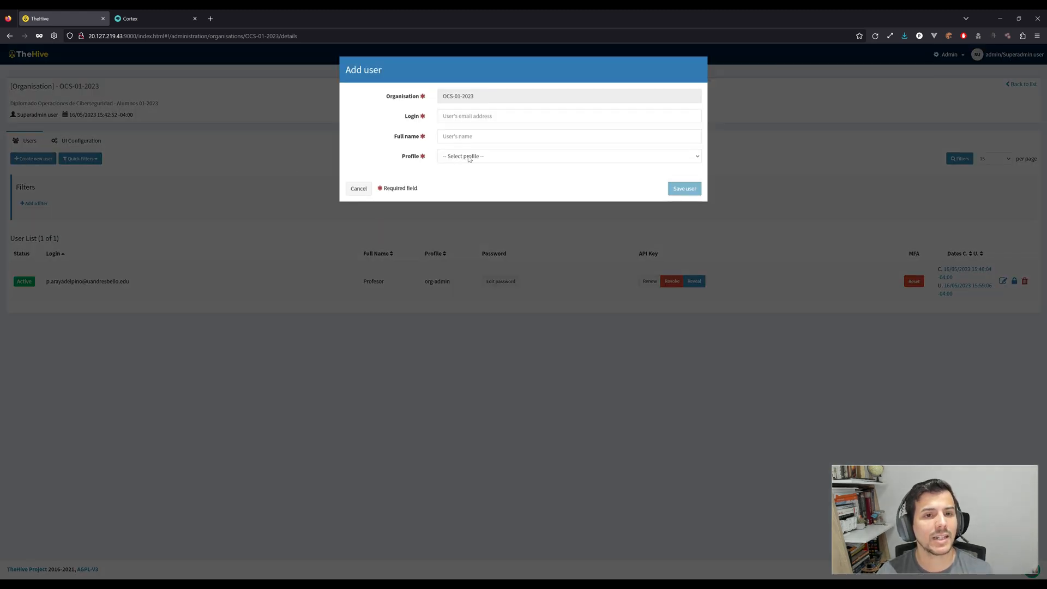
pyautogui.click(468, 157)
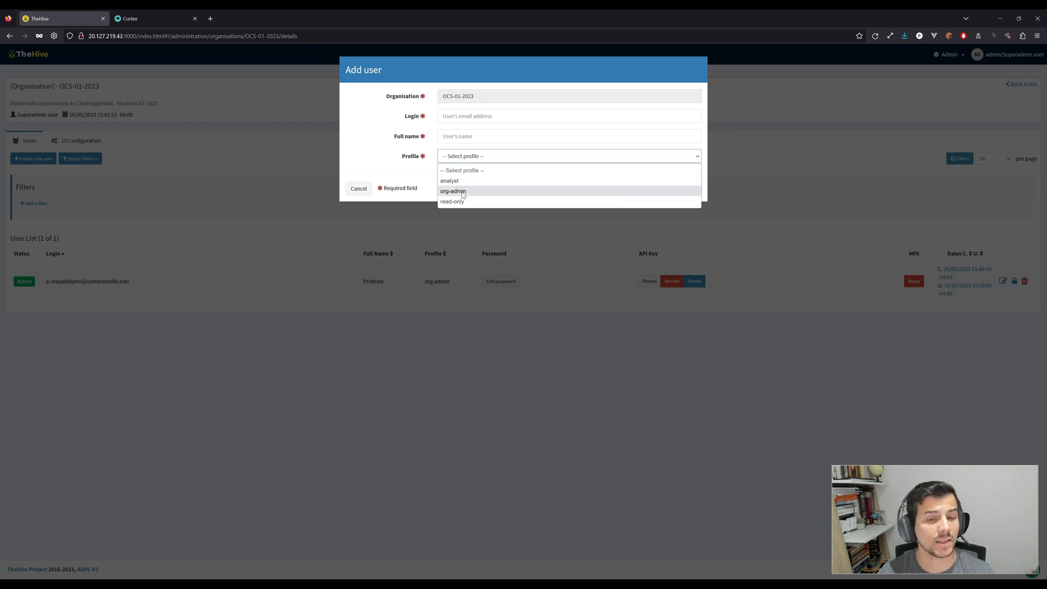
pyautogui.click(369, 165)
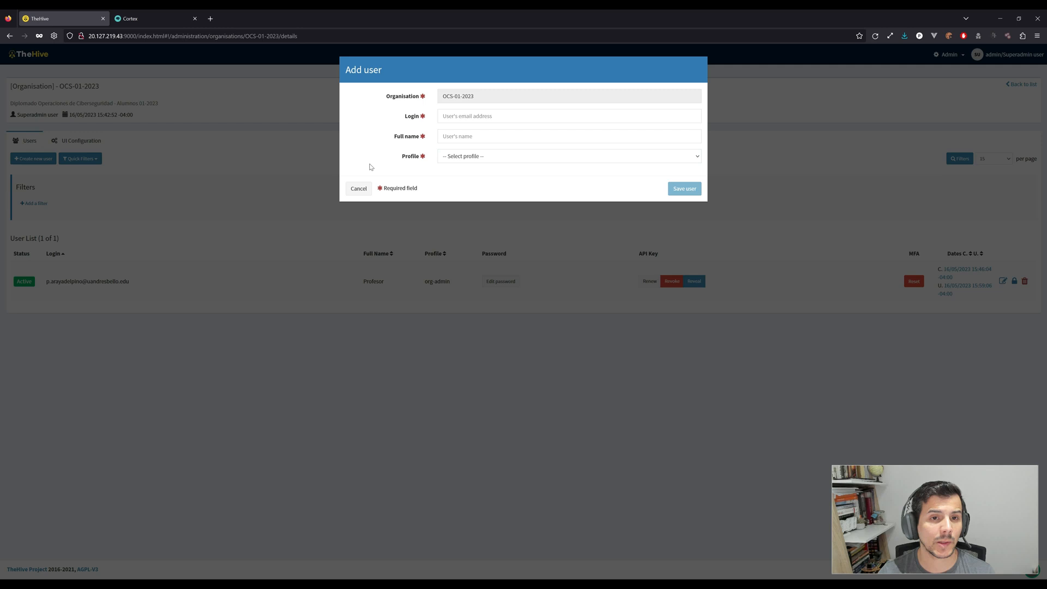
pyautogui.click(461, 116)
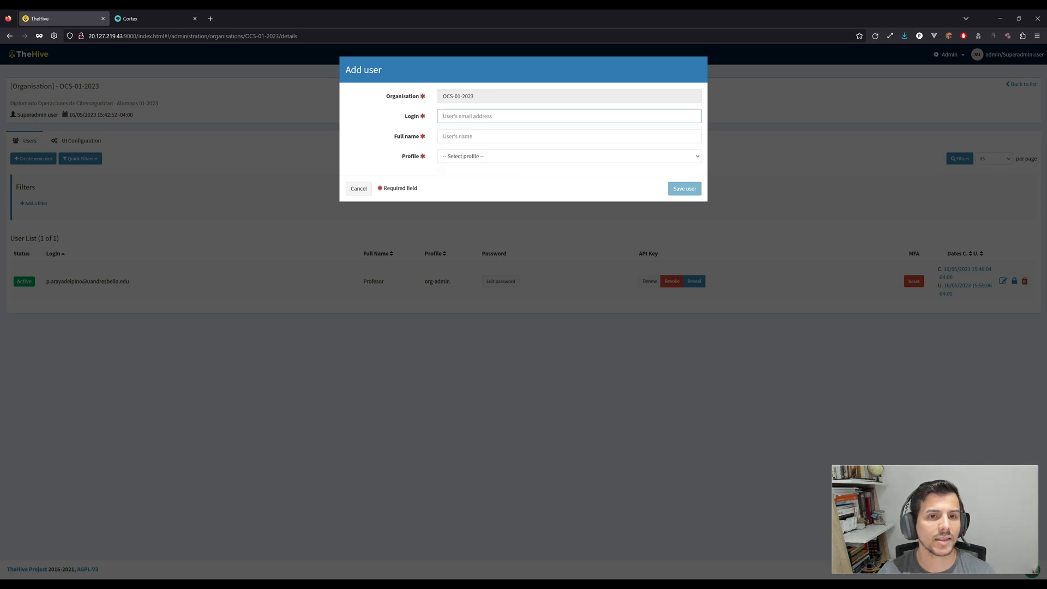
pyautogui.click(364, 189)
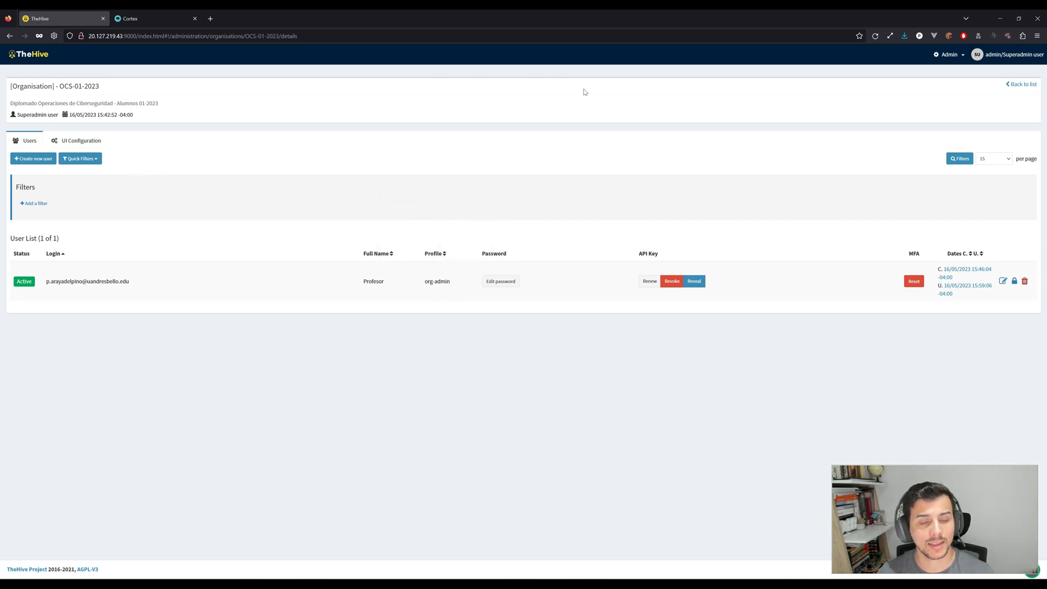
pyautogui.click(21, 57)
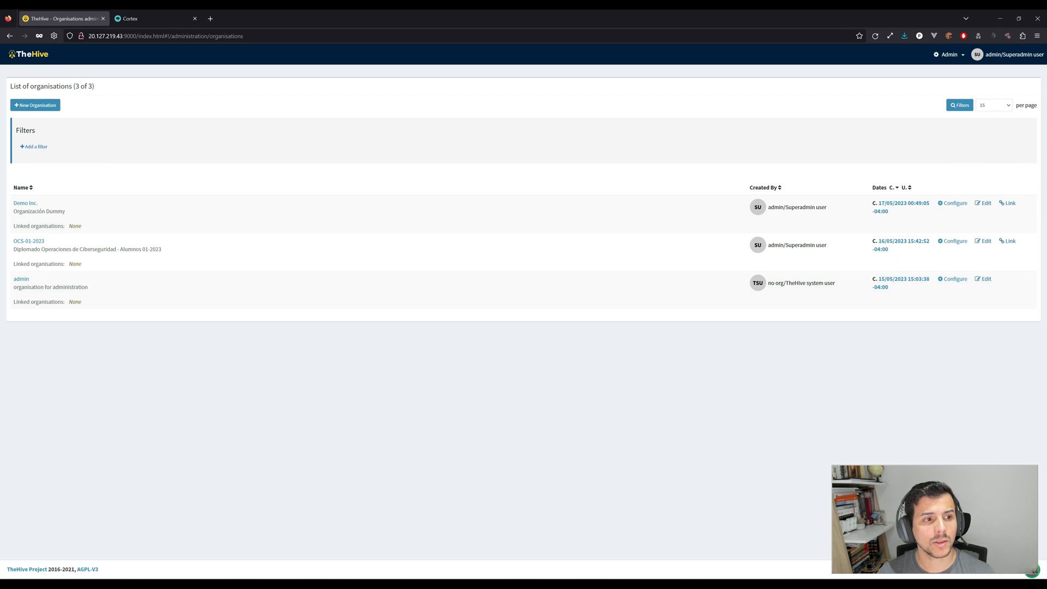
# Open Demo Inc.'s organisation page and scroll through its 16 users.
pyautogui.click(25, 204)
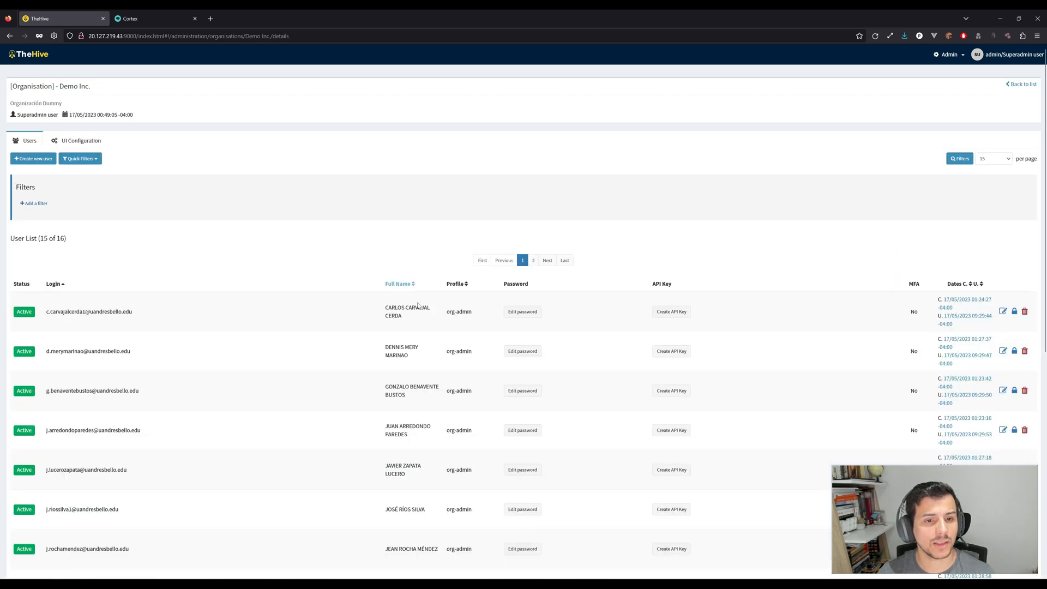
pyautogui.scroll(-6, 474, 385)
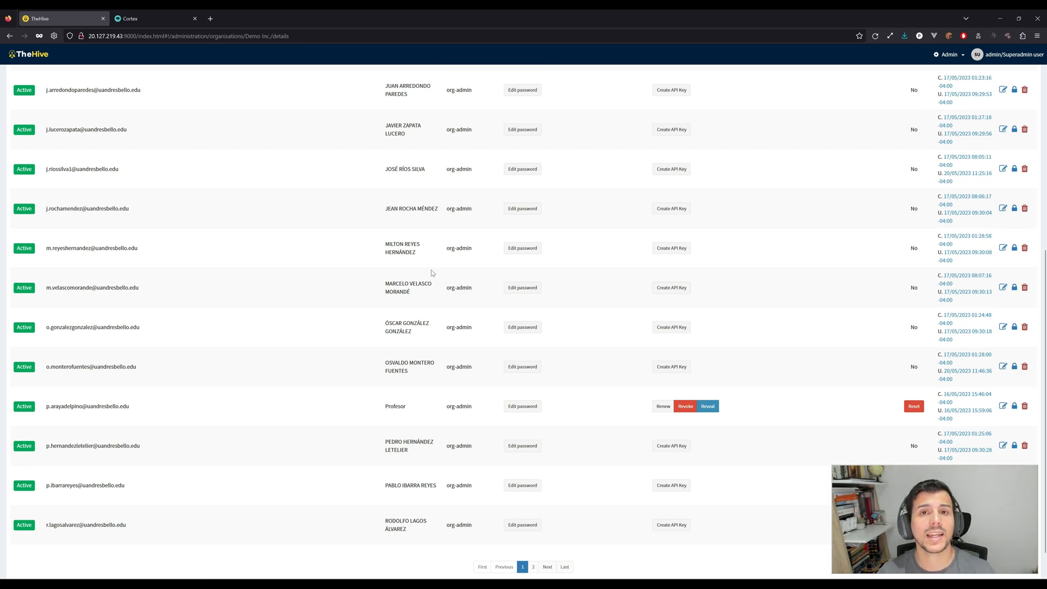
pyautogui.scroll(6, 461, 275)
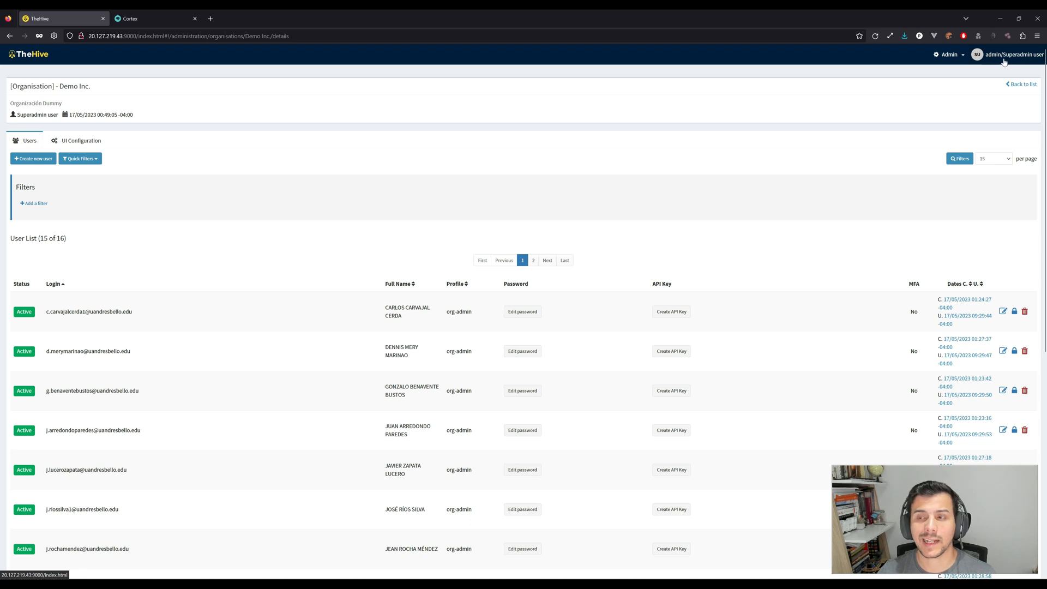
pyautogui.click(950, 56)
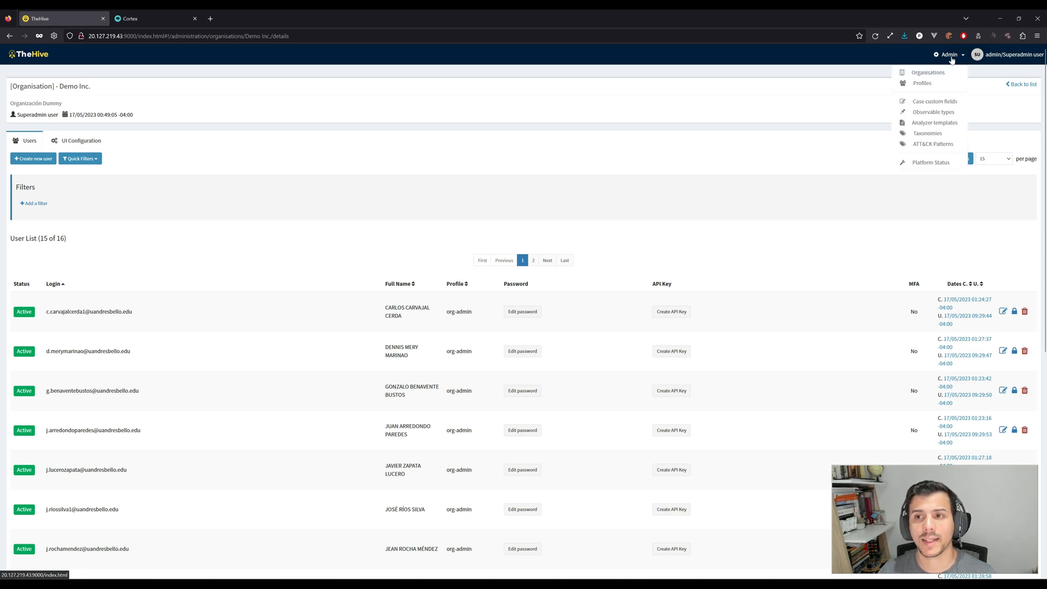
# Open Admin > Profiles to review the admin, analyst, org-admin and read-only permissions.
pyautogui.click(922, 84)
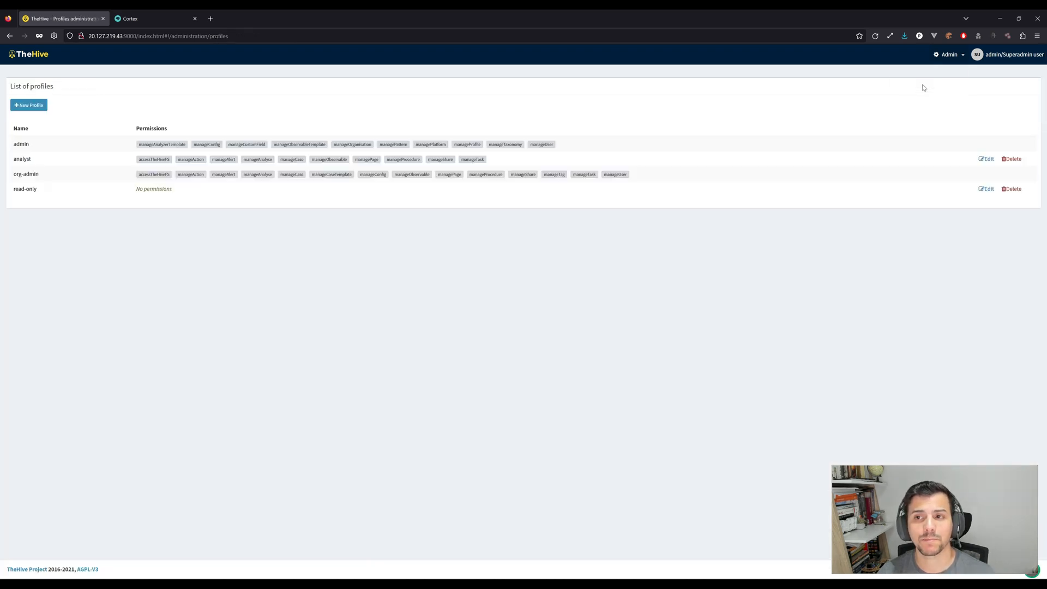
pyautogui.doubleClick(16, 144)
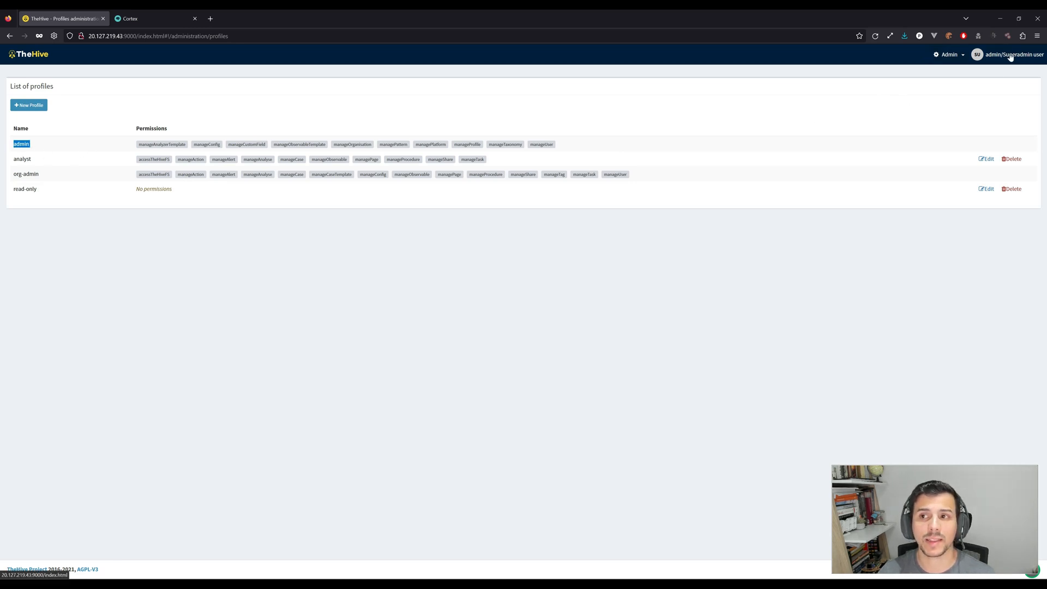
pyautogui.moveTo(24, 158); pyautogui.dragTo(40, 189)
pyautogui.click(42, 192)
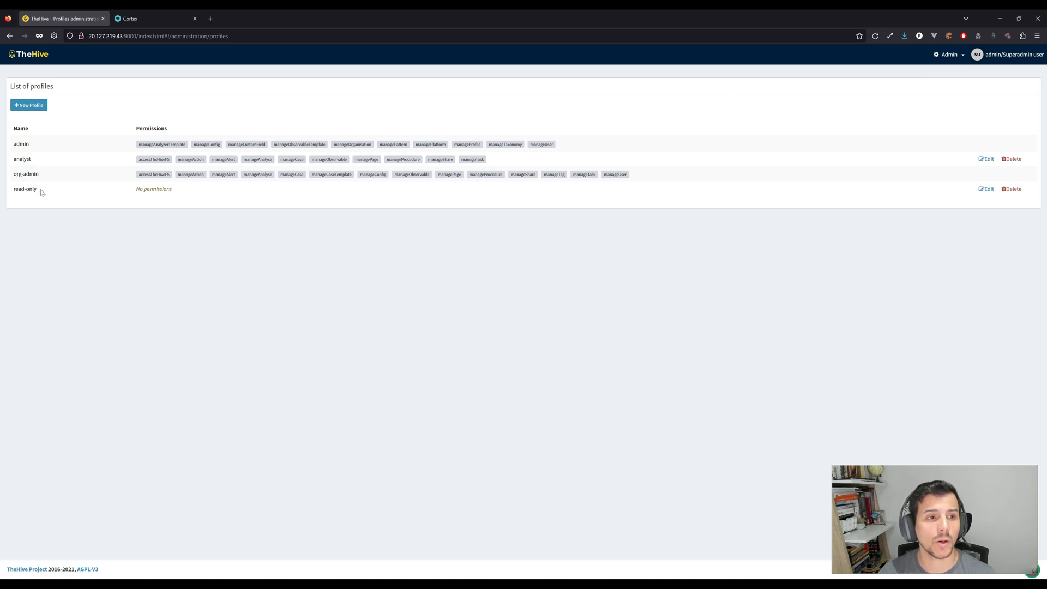
pyautogui.click(949, 54)
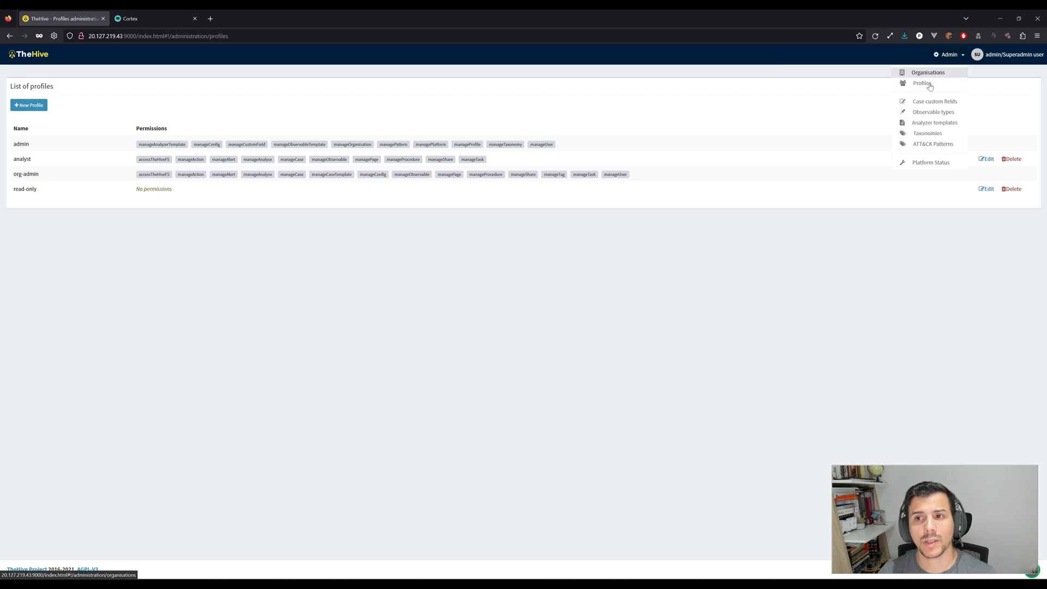
# Open Admin > Taxonomies and note the total count of 147 taxonomies.
pyautogui.click(930, 135)
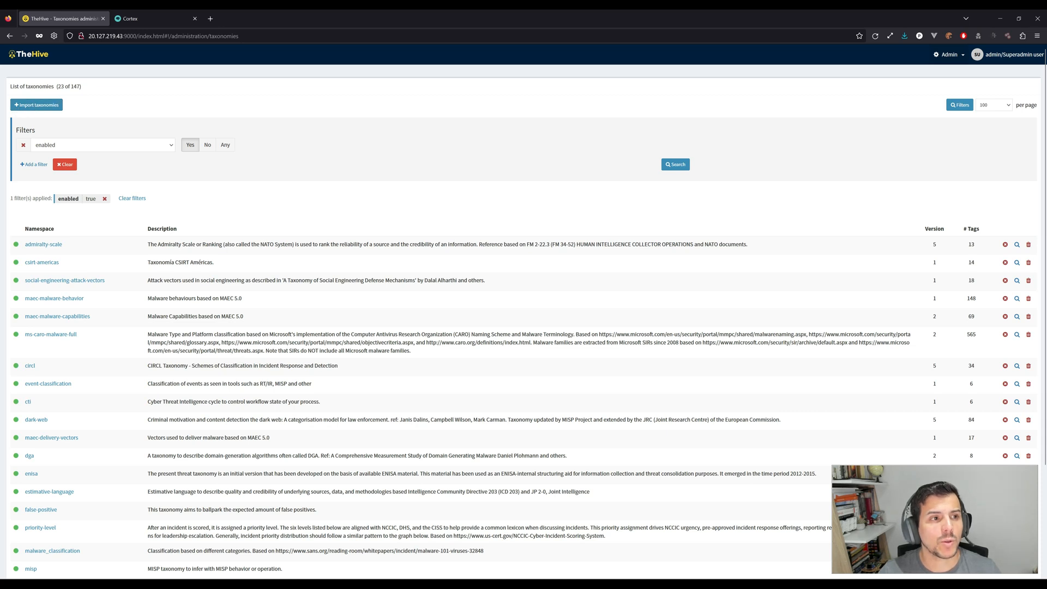
pyautogui.moveTo(71, 86); pyautogui.dragTo(80, 86)
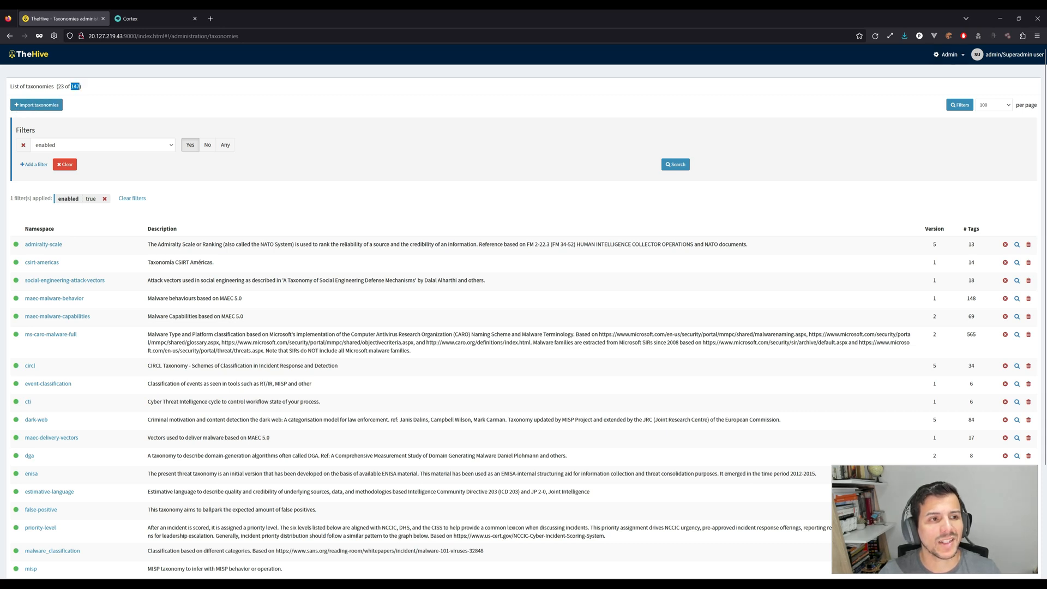
pyautogui.click(85, 87)
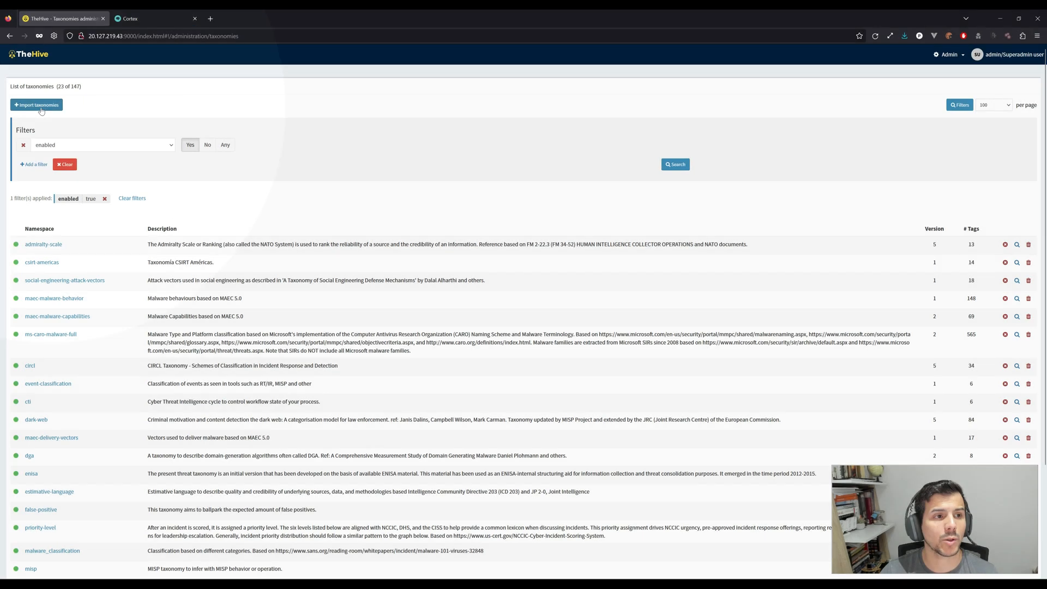
pyautogui.click(50, 109)
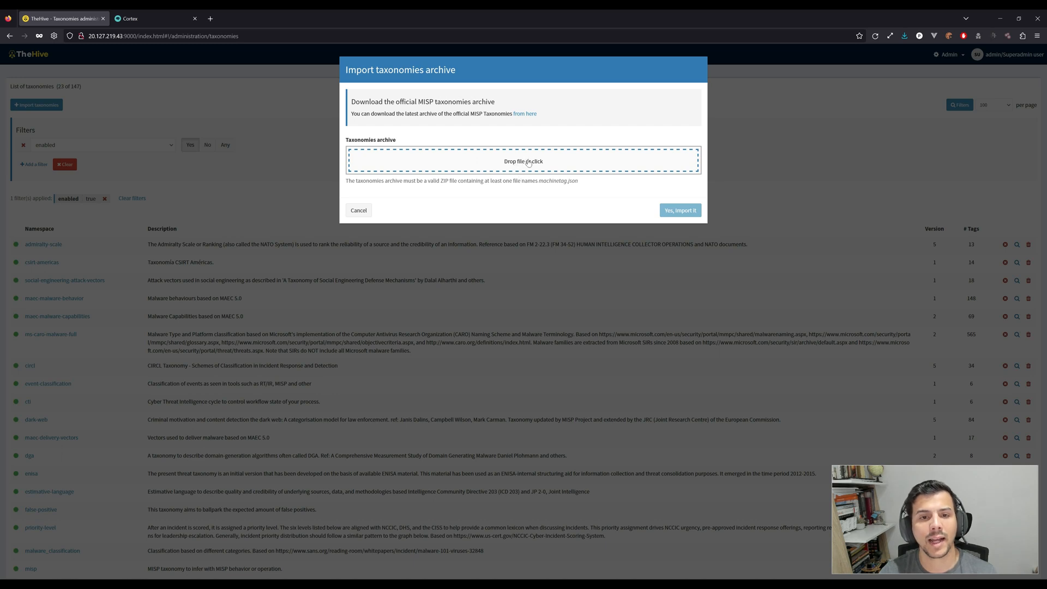
pyautogui.click(358, 210)
pyautogui.moveTo(69, 86); pyautogui.dragTo(83, 91)
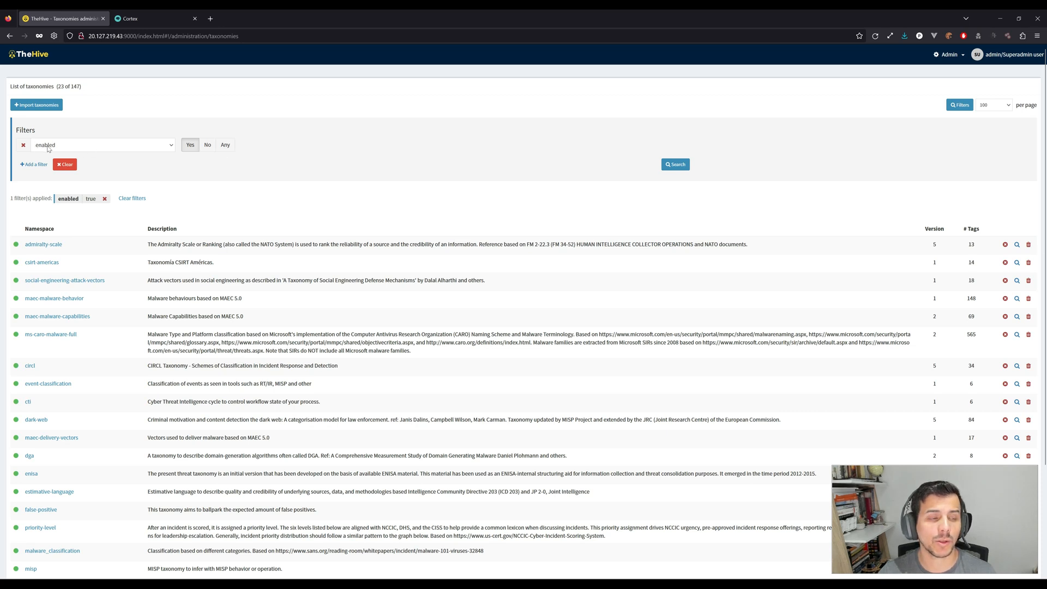
# Set the enabled filter to Any and search, listing all 147 taxonomies.
pyautogui.click(225, 145)
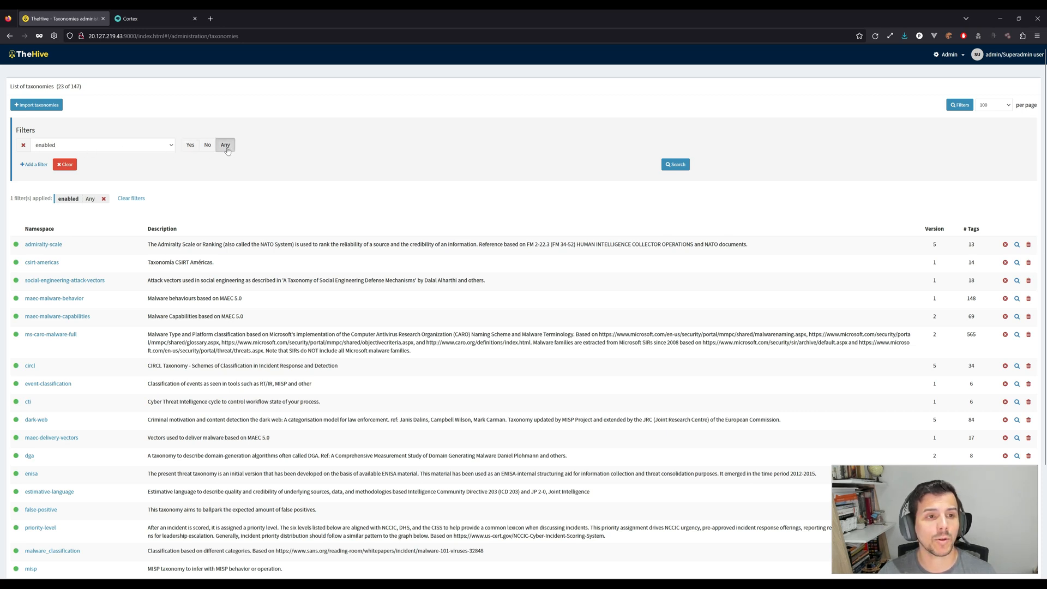
pyautogui.click(669, 168)
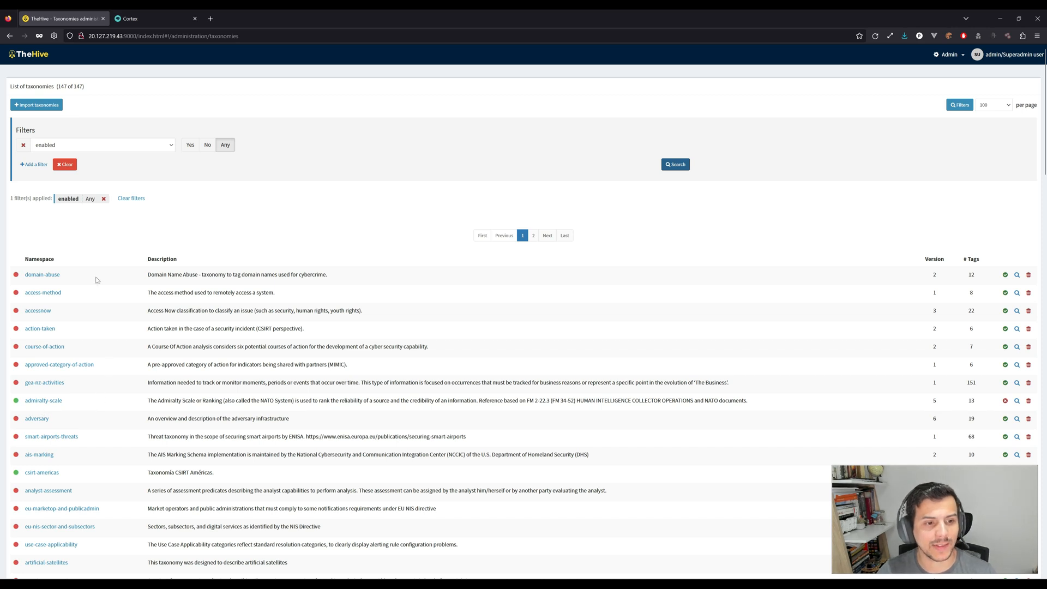
pyautogui.scroll(-5, 131, 271)
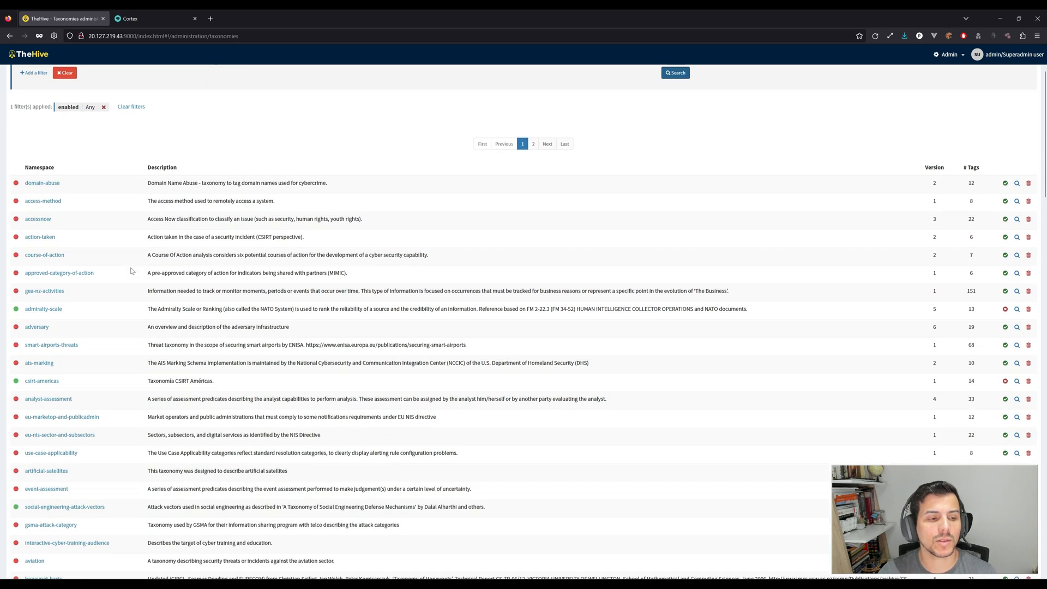
pyautogui.scroll(-12, 131, 271)
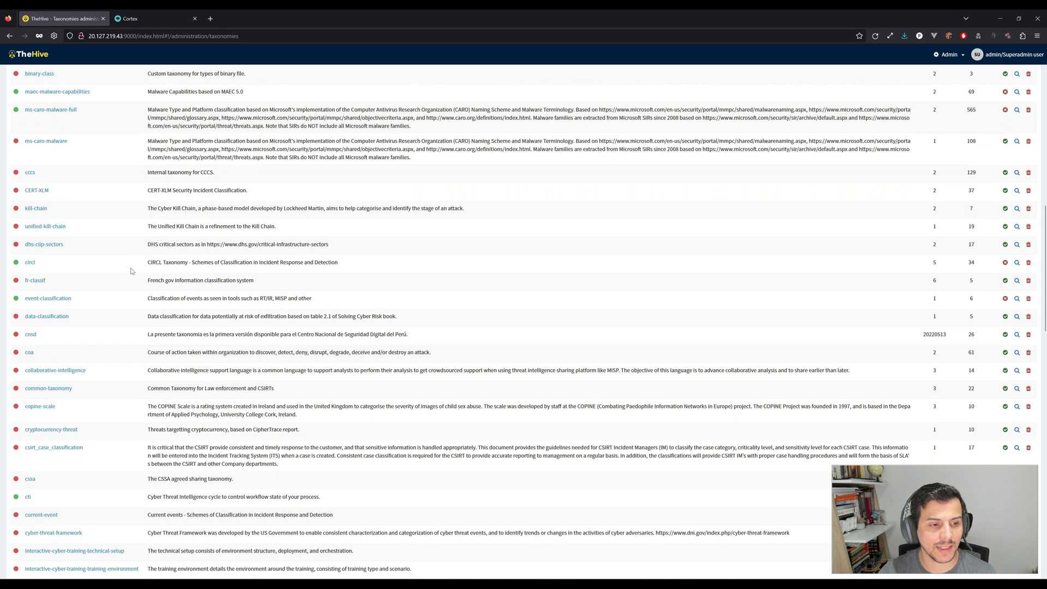
pyautogui.scroll(20, 132, 271)
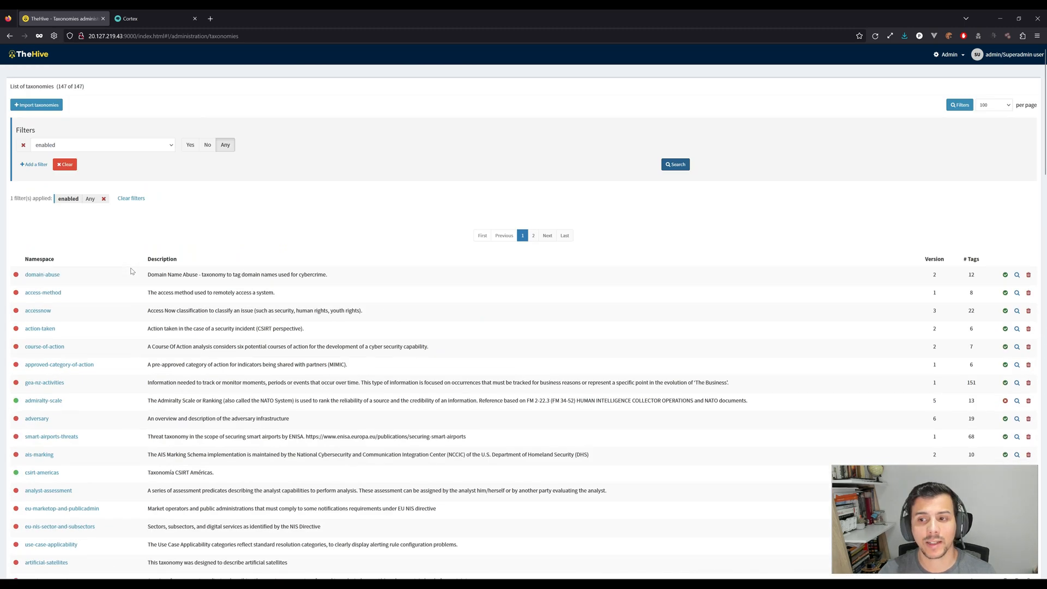
pyautogui.click(34, 400)
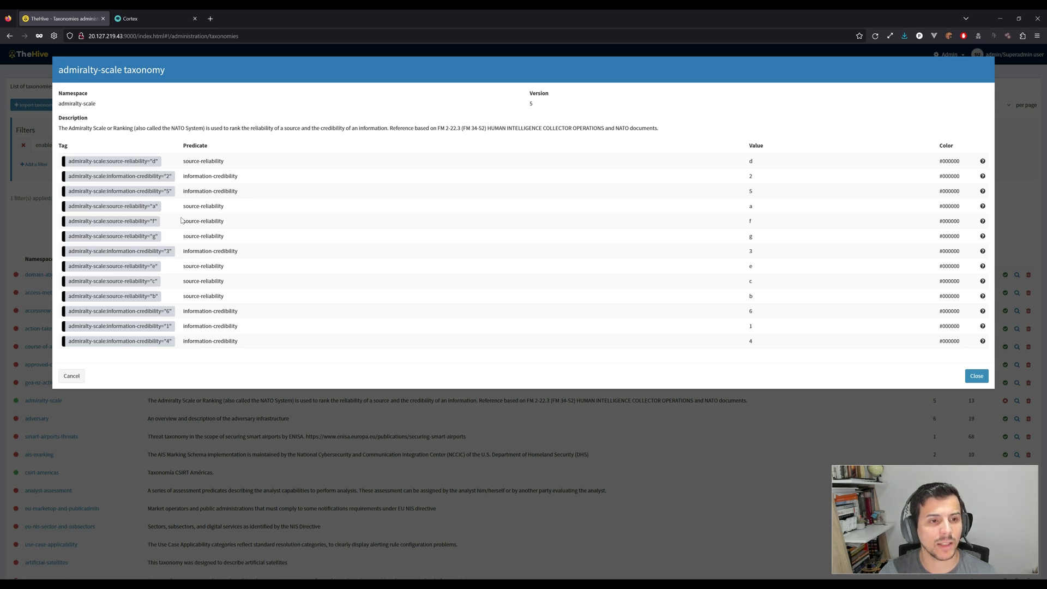
pyautogui.moveTo(185, 281); pyautogui.dragTo(240, 253)
pyautogui.click(267, 251)
pyautogui.click(974, 376)
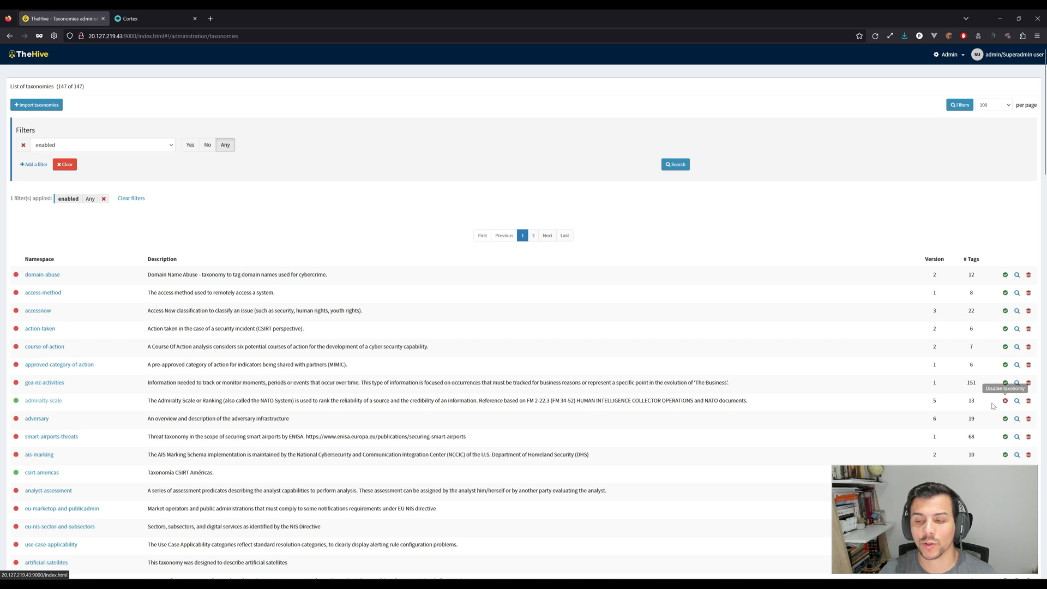
pyautogui.moveTo(989, 403); pyautogui.dragTo(4, 405)
pyautogui.click(4, 405)
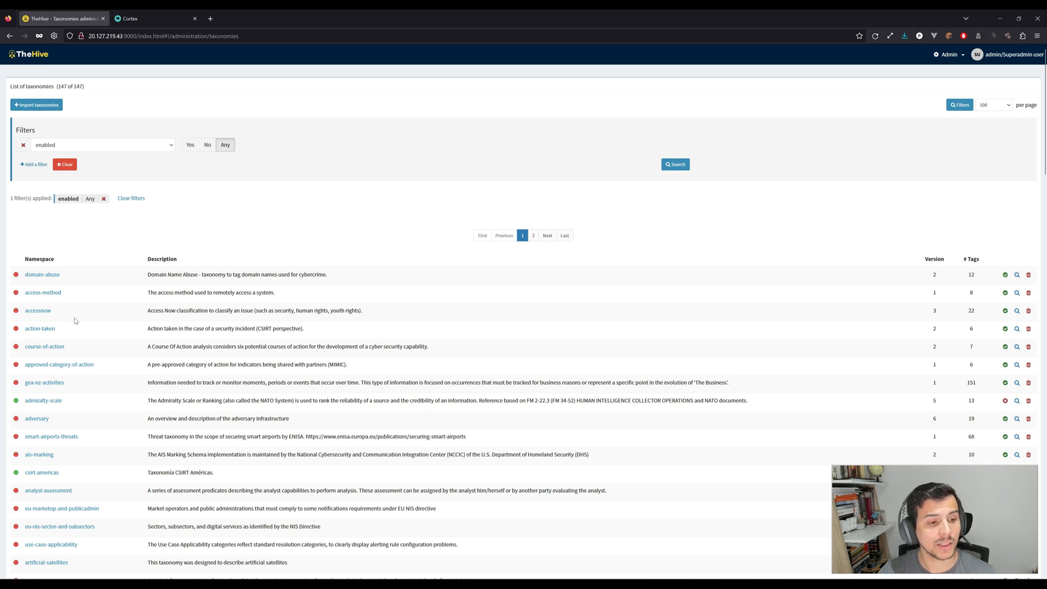
# Filter taxonomies to enabled = Yes and inspect the csirt-americas tags.
pyautogui.click(190, 145)
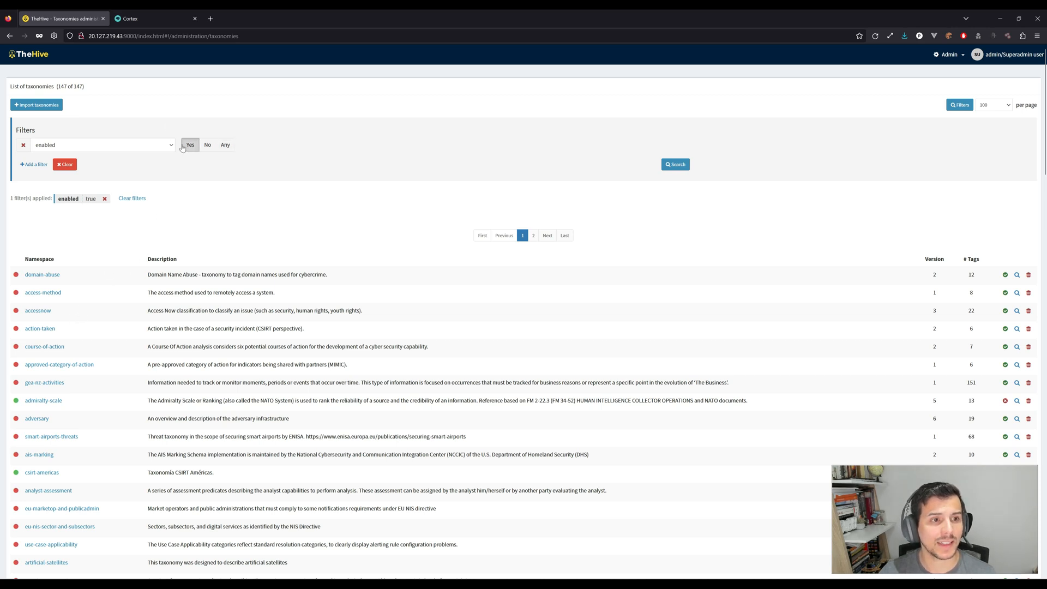
pyautogui.click(675, 164)
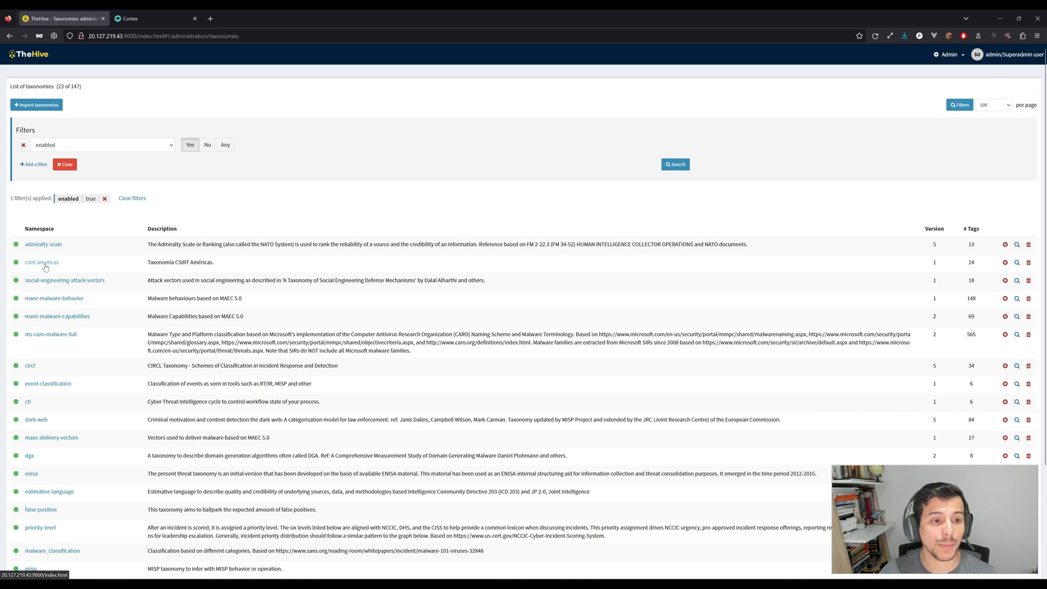
pyautogui.click(43, 263)
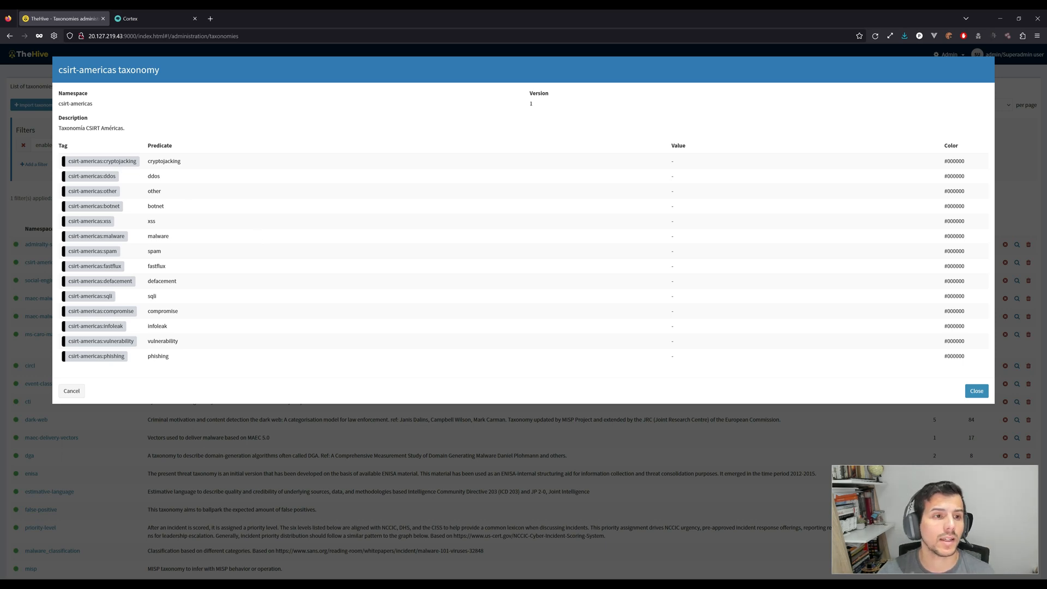
pyautogui.moveTo(66, 159); pyautogui.dragTo(185, 357)
pyautogui.click(186, 359)
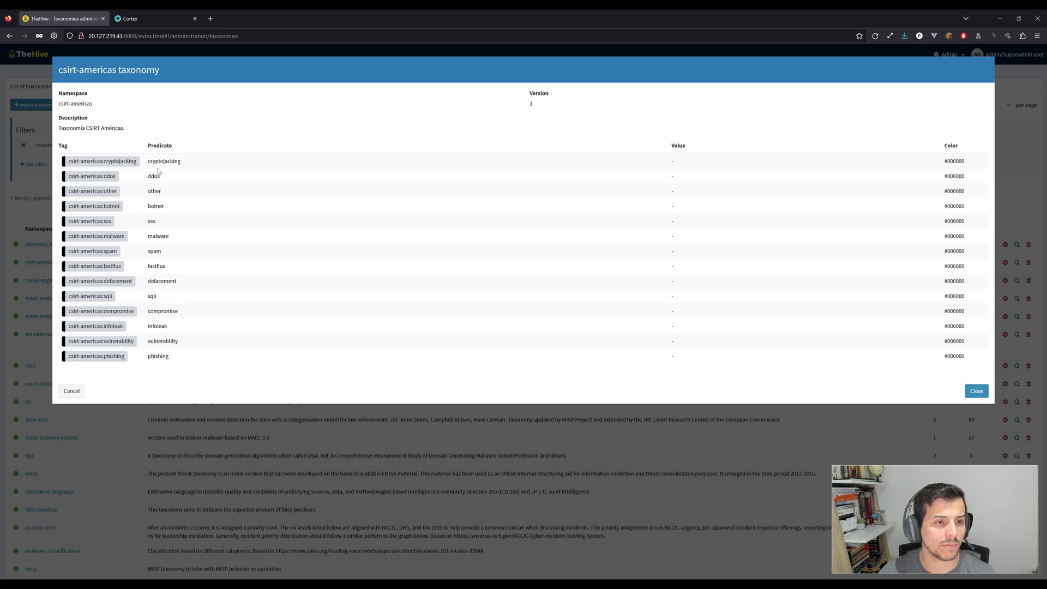
pyautogui.press('Escape')
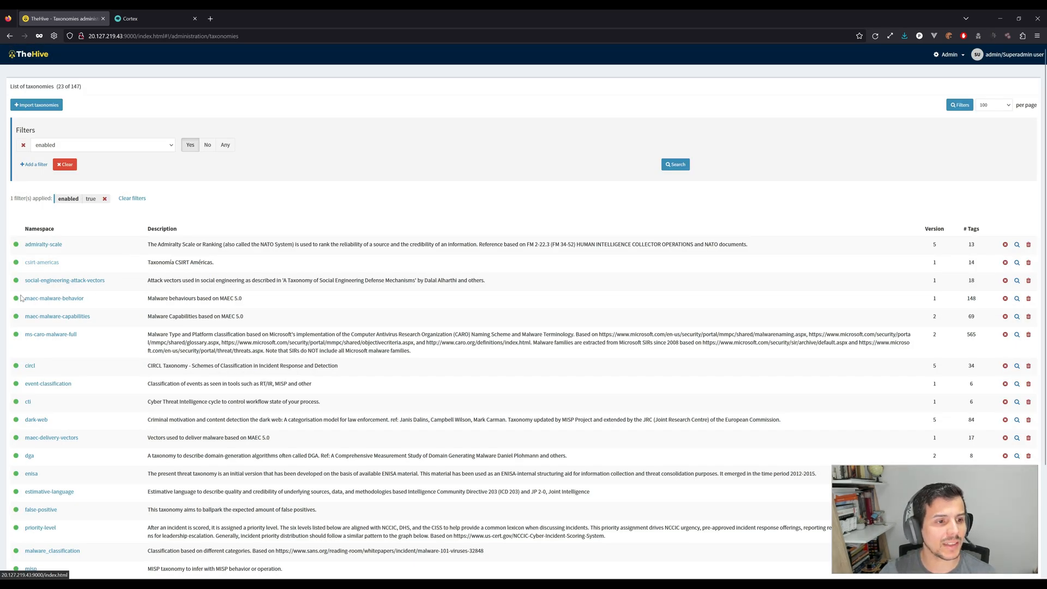
pyautogui.moveTo(22, 301); pyautogui.dragTo(85, 341)
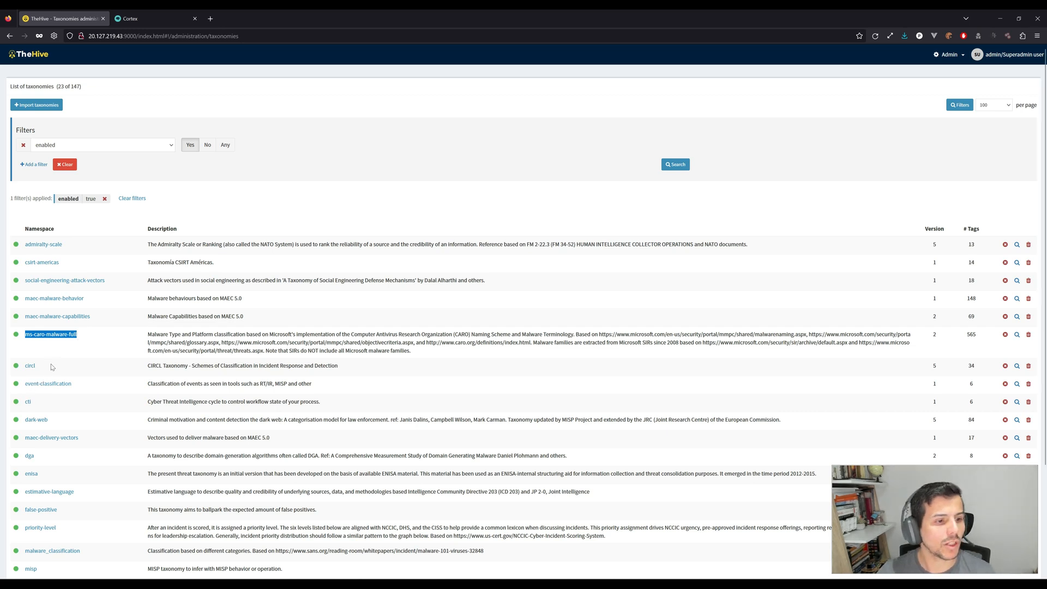
pyautogui.scroll(-2, 77, 392)
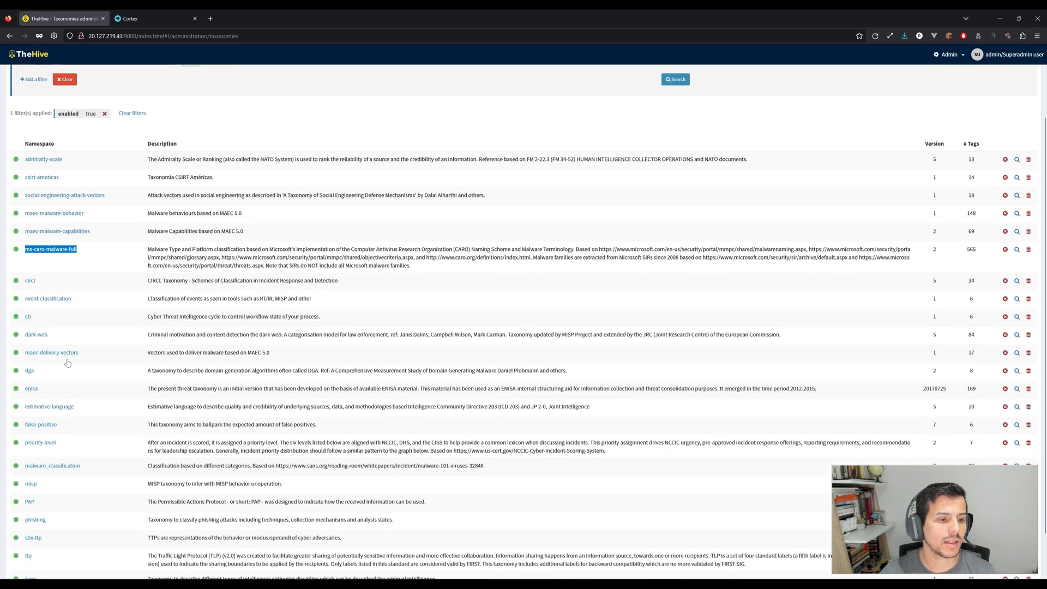
pyautogui.scroll(-1, 36, 380)
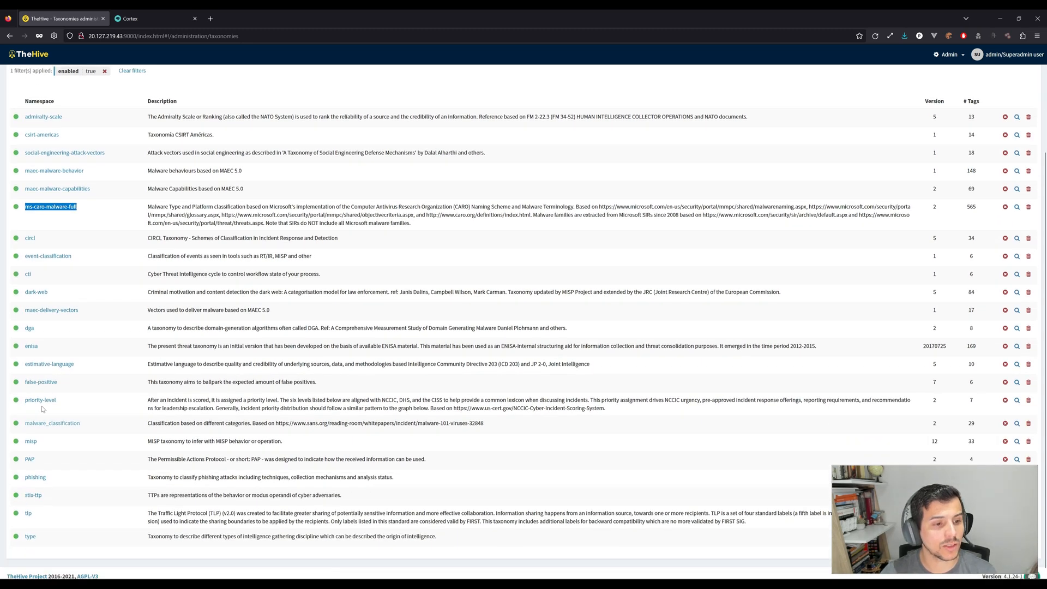
pyautogui.scroll(-1, 48, 439)
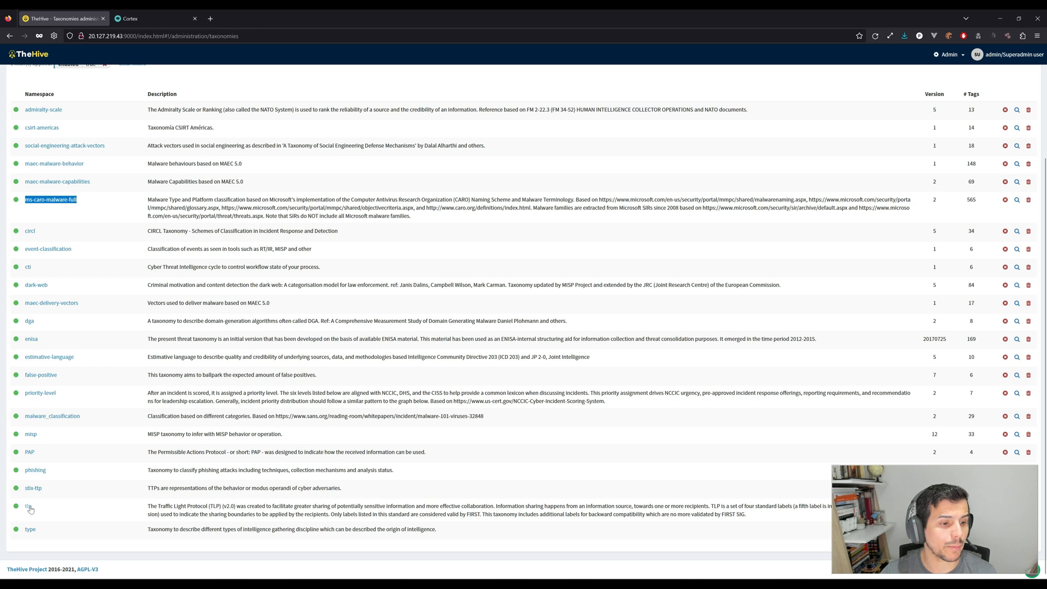
pyautogui.click(28, 508)
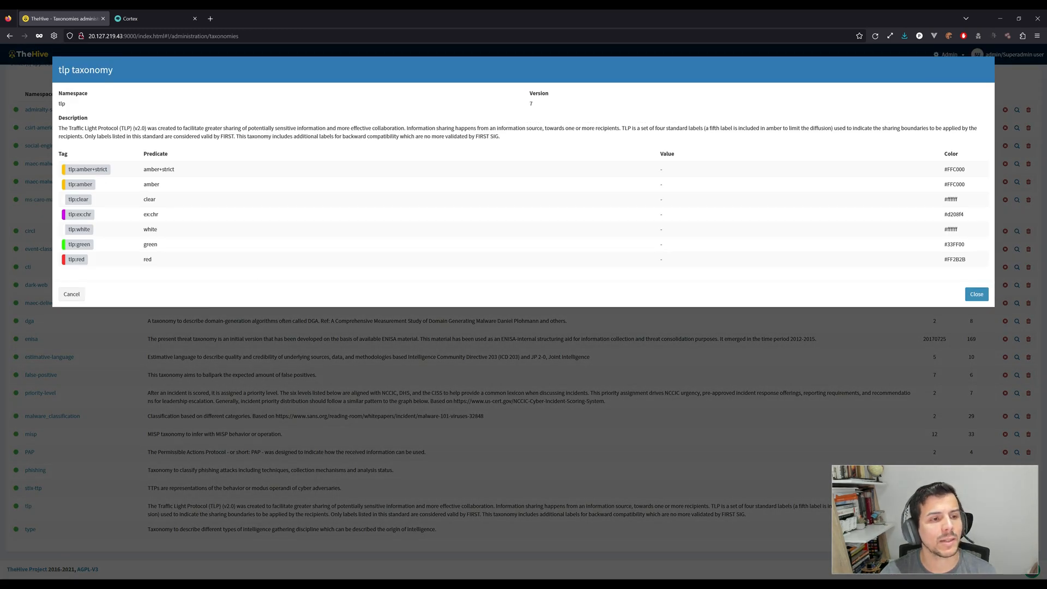
pyautogui.moveTo(67, 173); pyautogui.dragTo(113, 171)
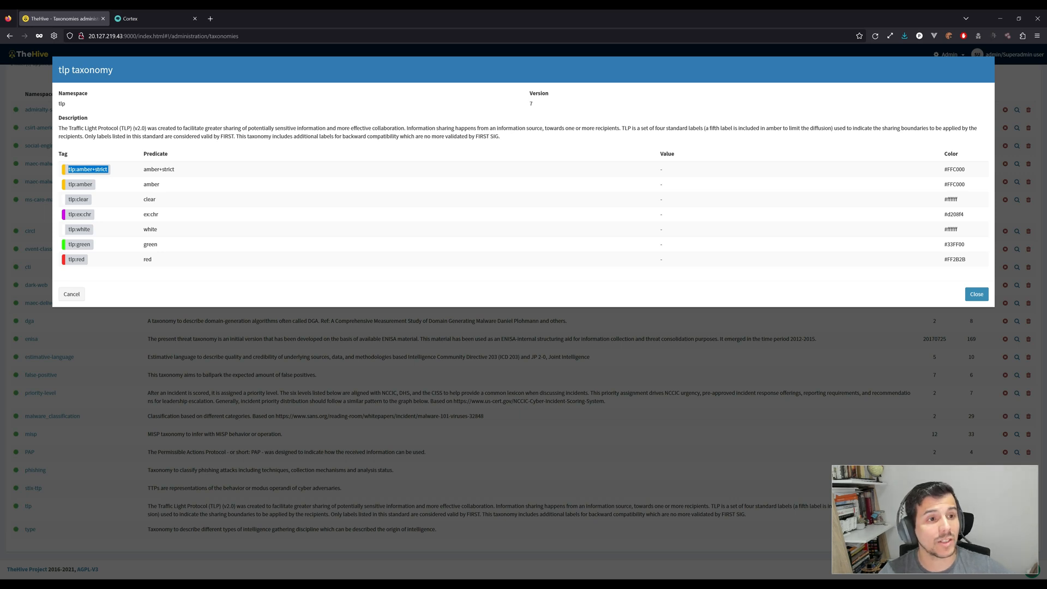
pyautogui.moveTo(69, 128); pyautogui.dragTo(135, 129)
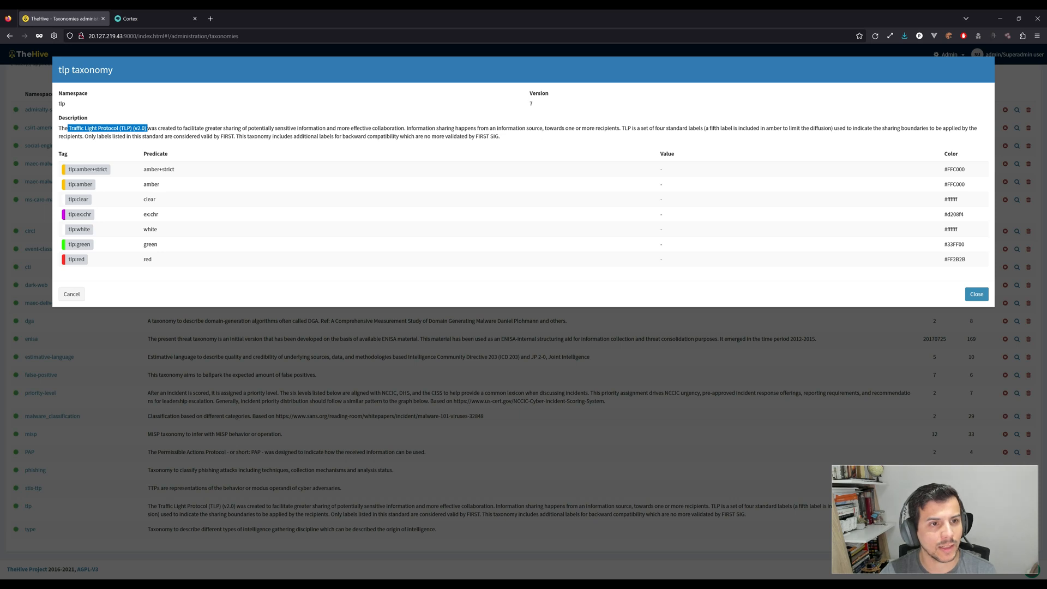
pyautogui.click(230, 146)
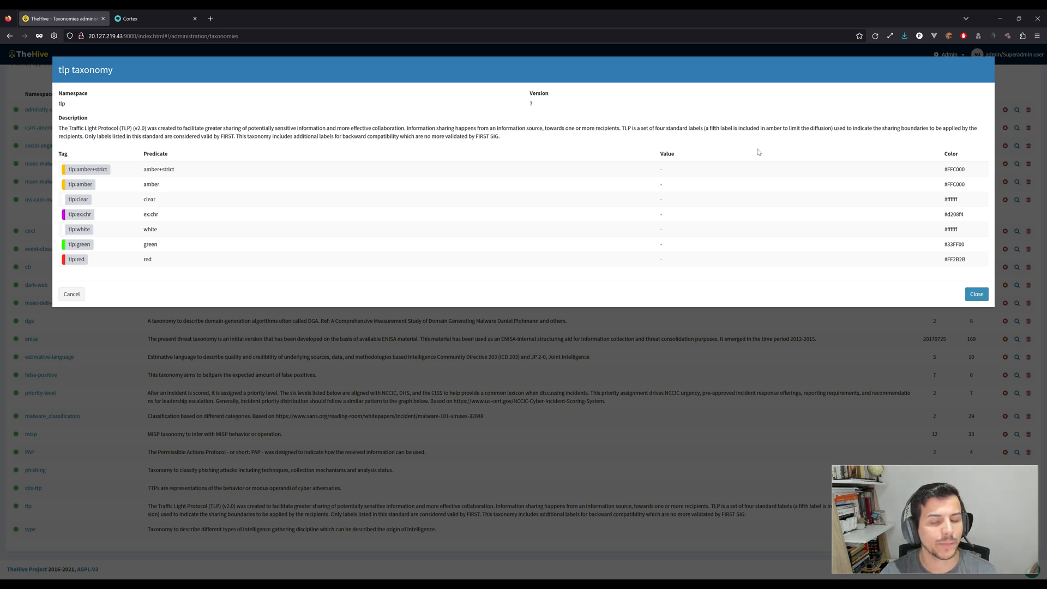
pyautogui.click(976, 294)
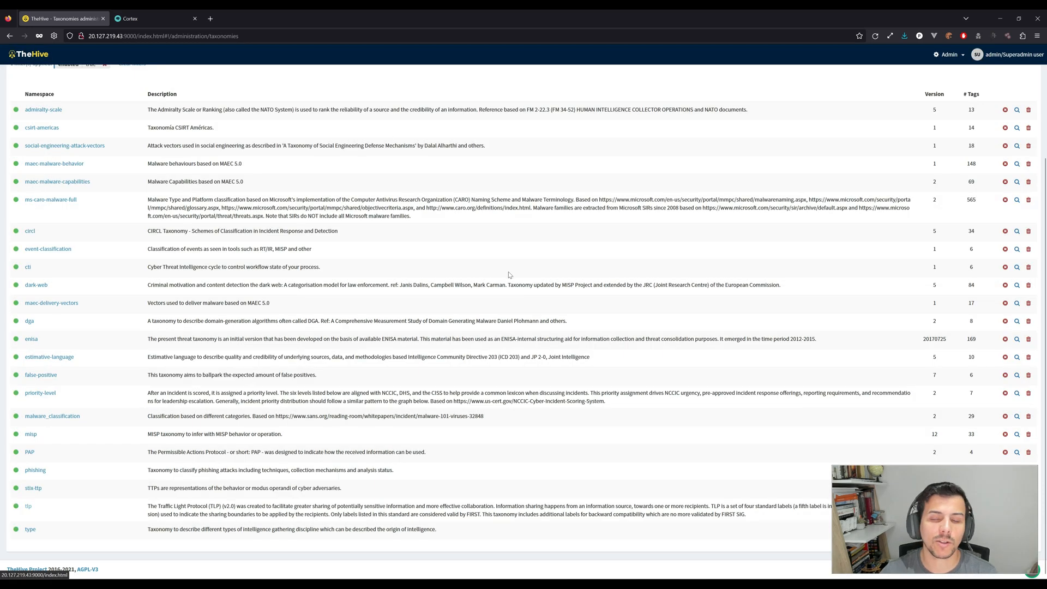
pyautogui.scroll(3, 508, 274)
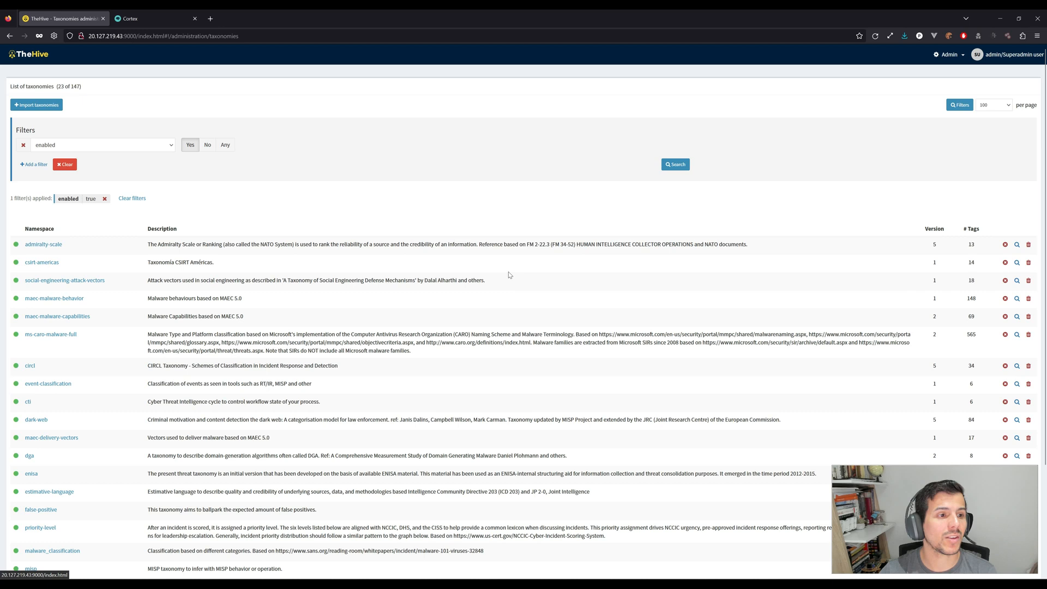
# Open Admin > ATT&CK Patterns, showing 100 of 750 patterns.
pyautogui.click(958, 57)
pyautogui.click(933, 143)
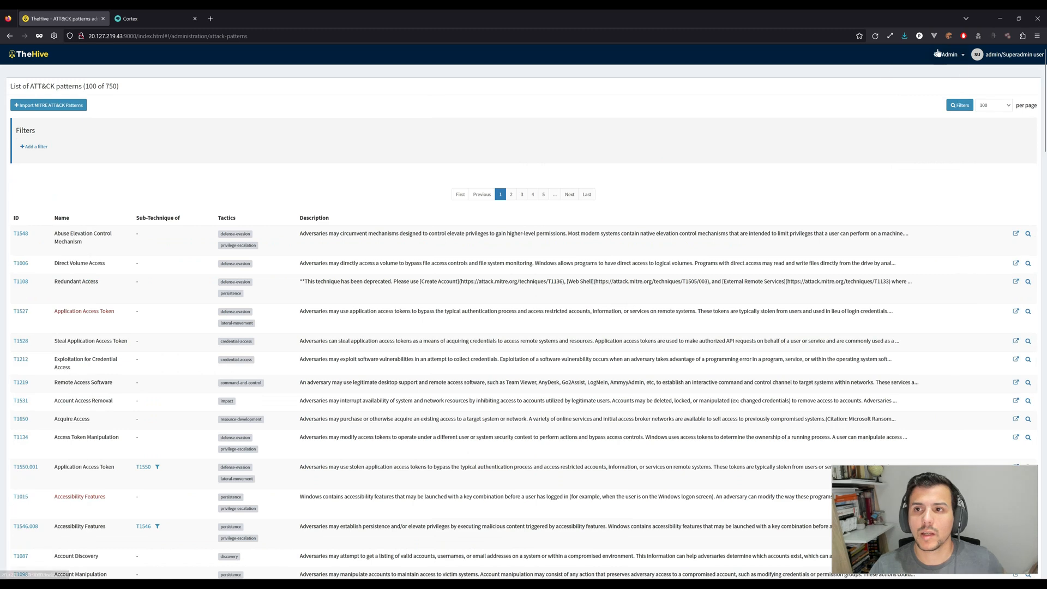
pyautogui.click(947, 54)
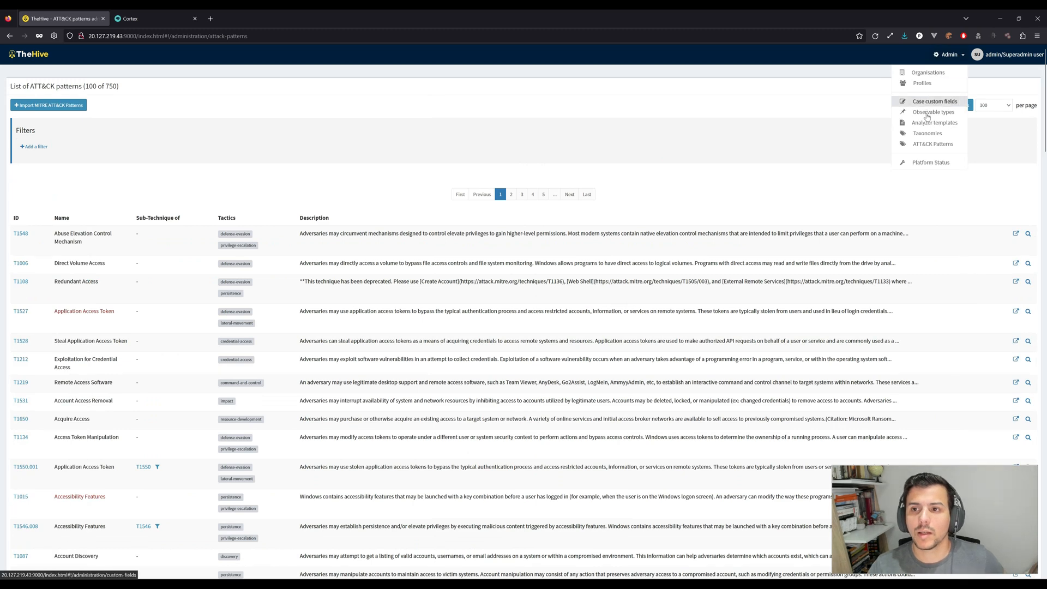
pyautogui.click(936, 145)
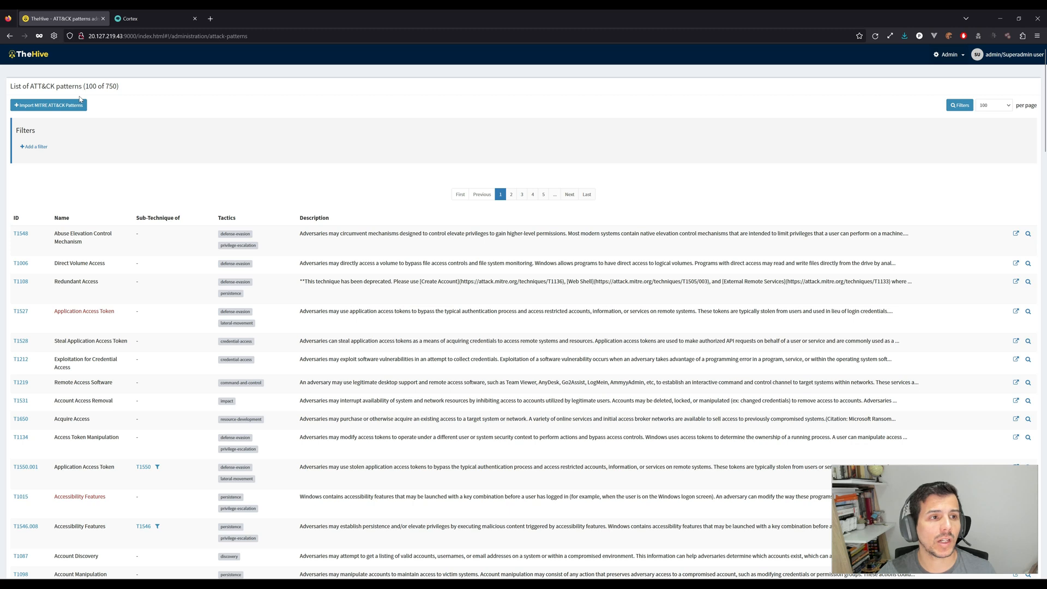
# Cancel the MITRE ATT&CK import and page through the patterns to page 5.
pyautogui.click(53, 107)
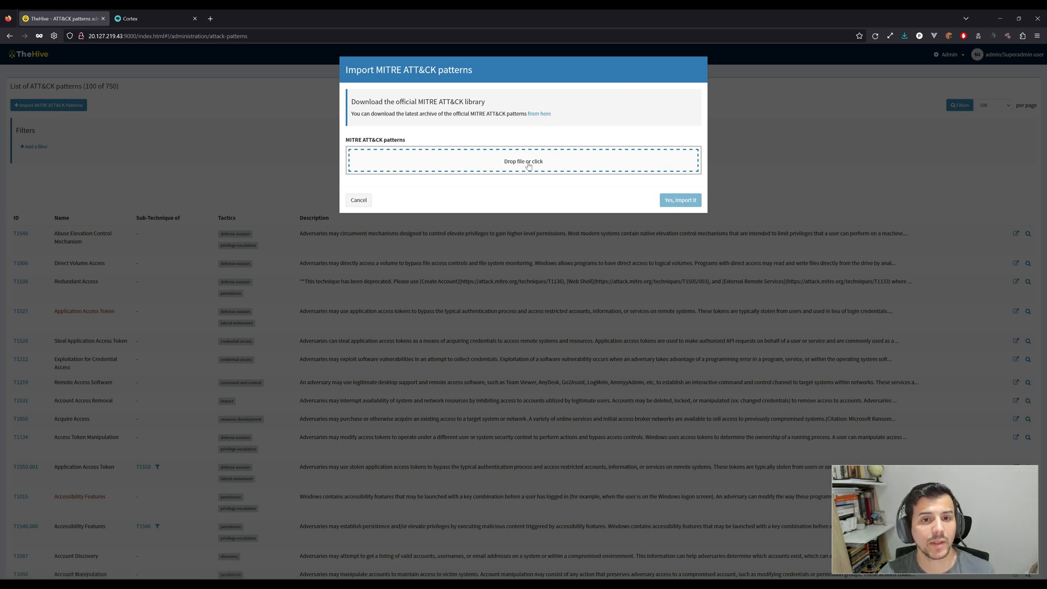
pyautogui.click(358, 201)
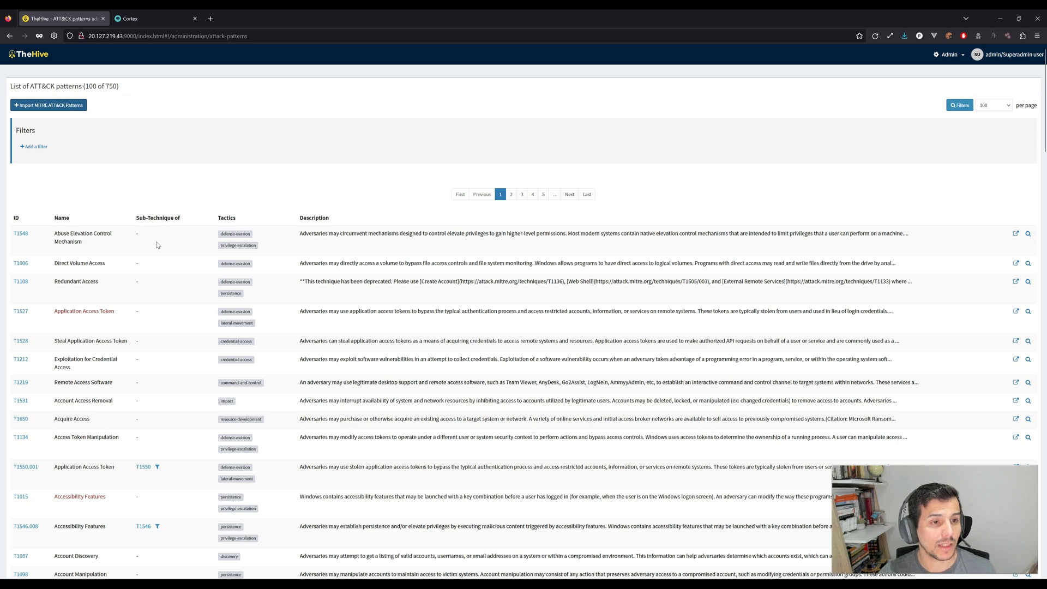
pyautogui.scroll(-3, 156, 244)
pyautogui.scroll(-20, 72, 263)
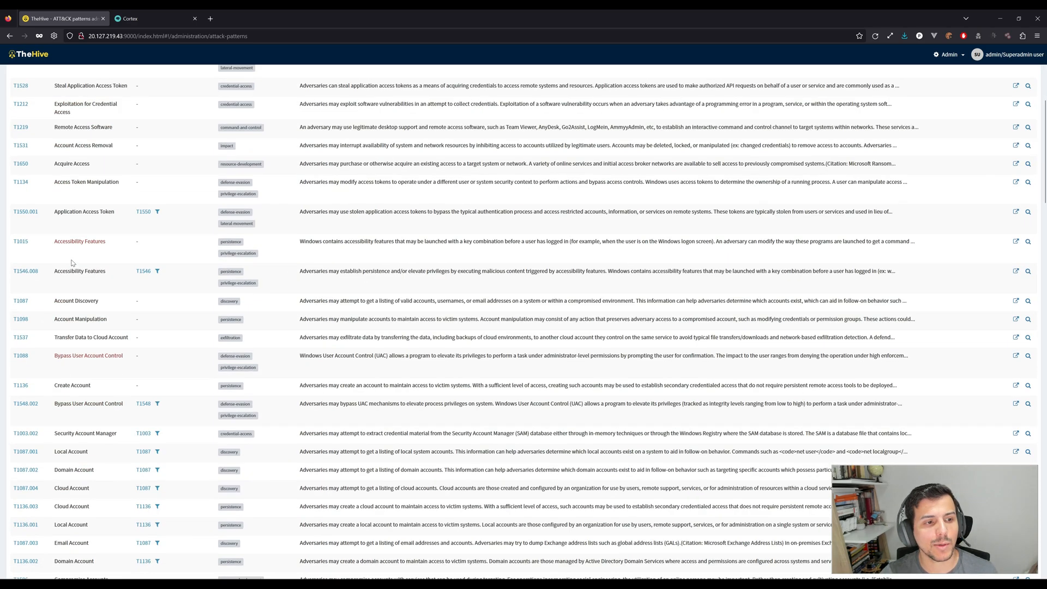
pyautogui.scroll(-20, 72, 262)
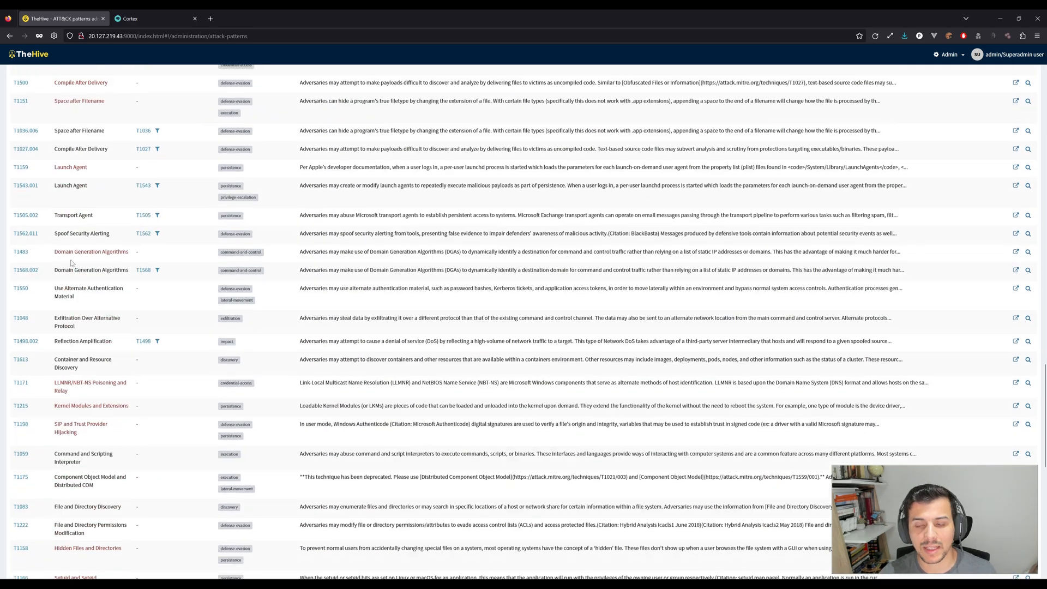
pyautogui.scroll(-10, 80, 320)
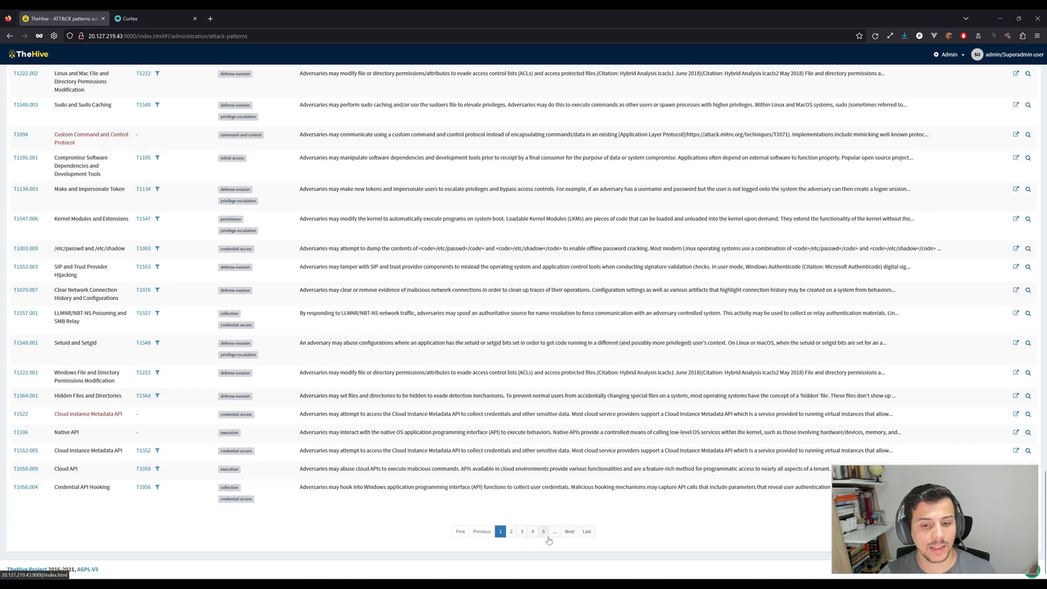
pyautogui.click(547, 538)
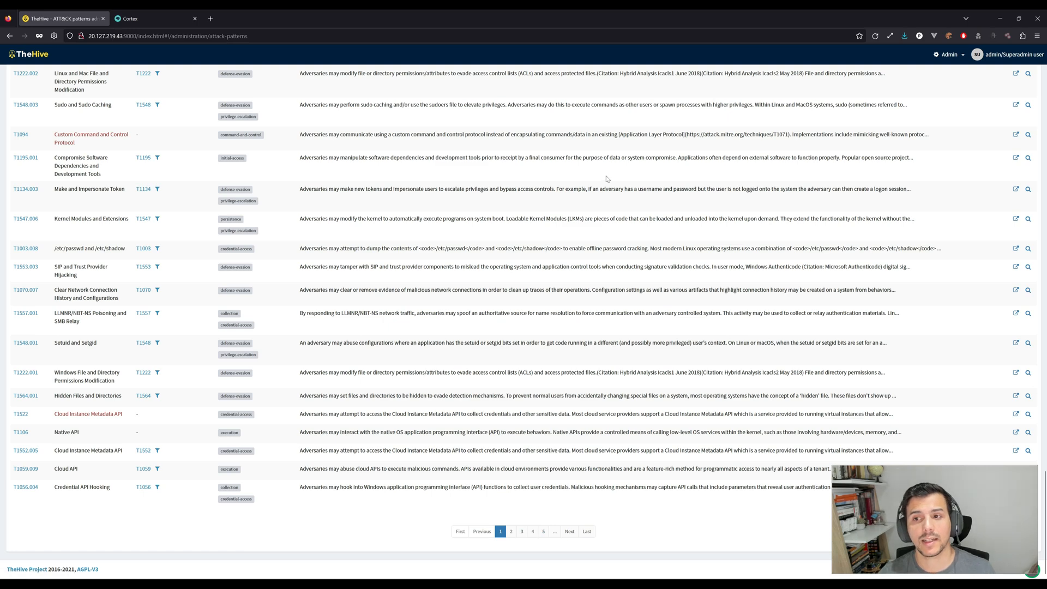
pyautogui.scroll(10, 600, 180)
pyautogui.scroll(10, 607, 178)
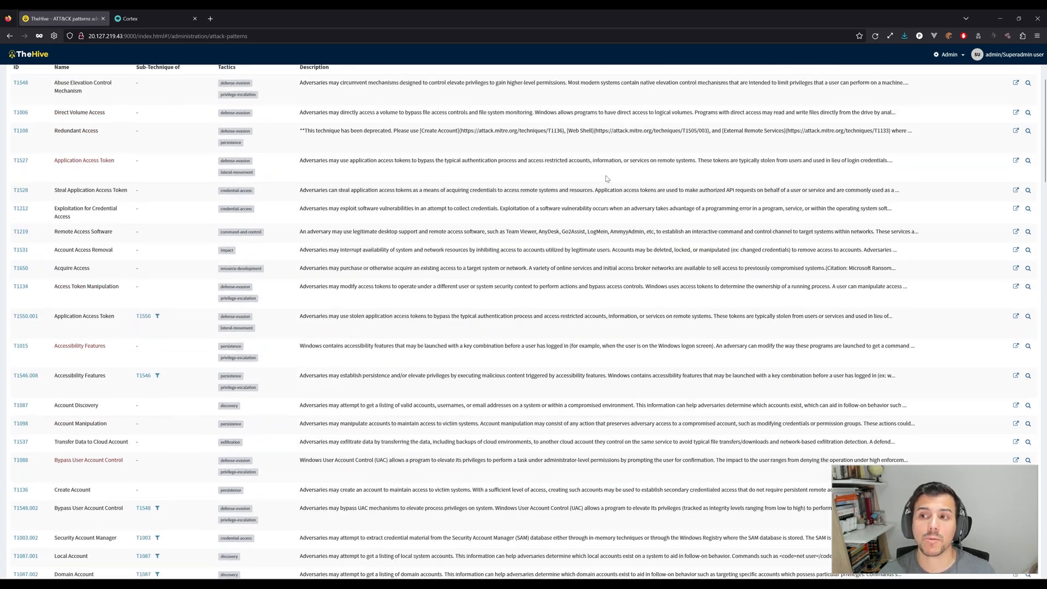
pyautogui.click(947, 55)
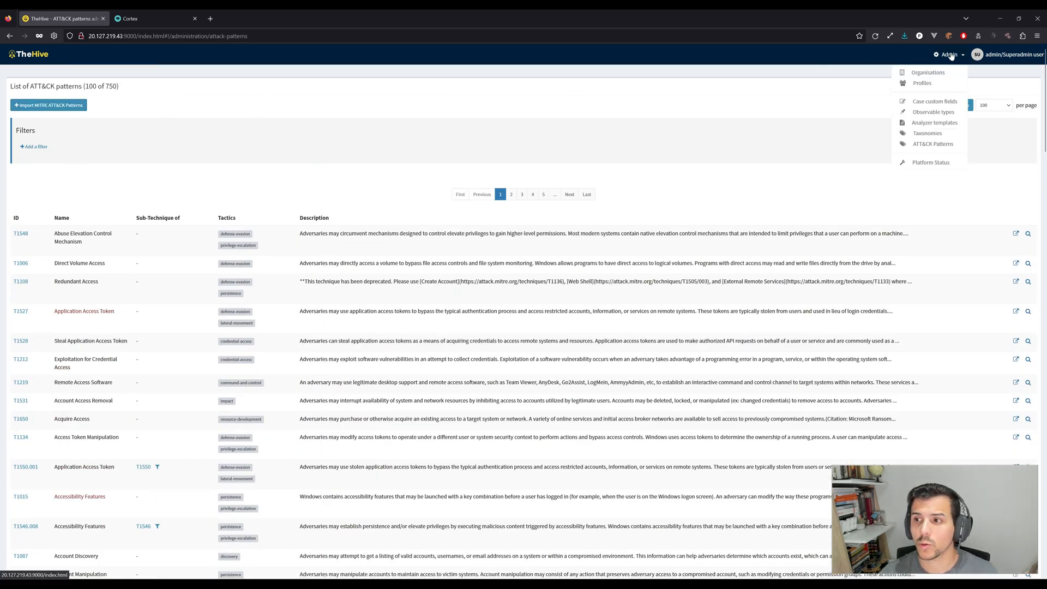
# Open Case custom fields, review the four fields including Entry Type, and start a new one.
pyautogui.click(940, 105)
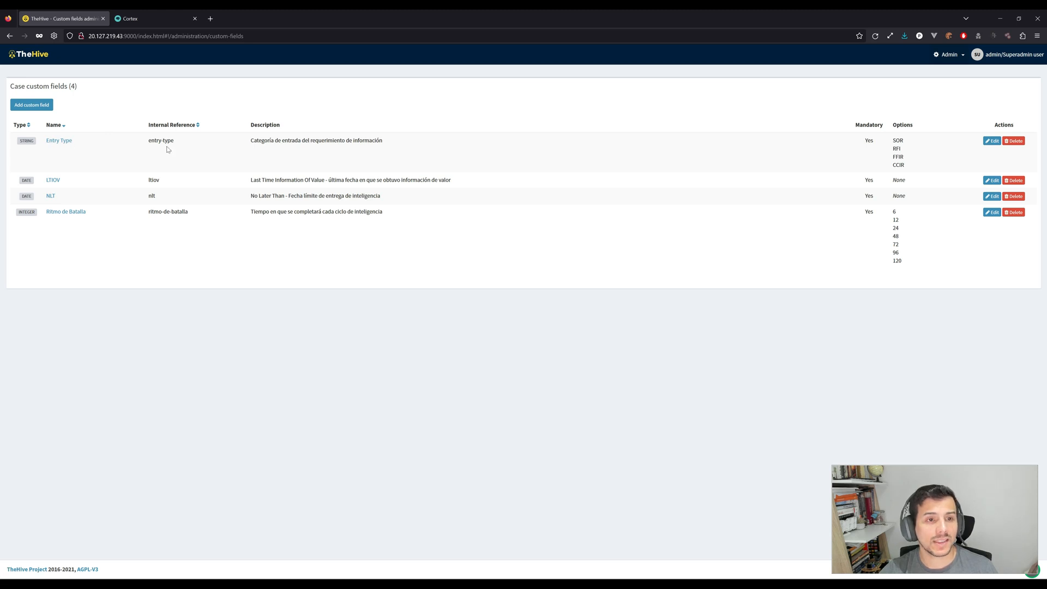
pyautogui.moveTo(892, 139); pyautogui.dragTo(913, 167)
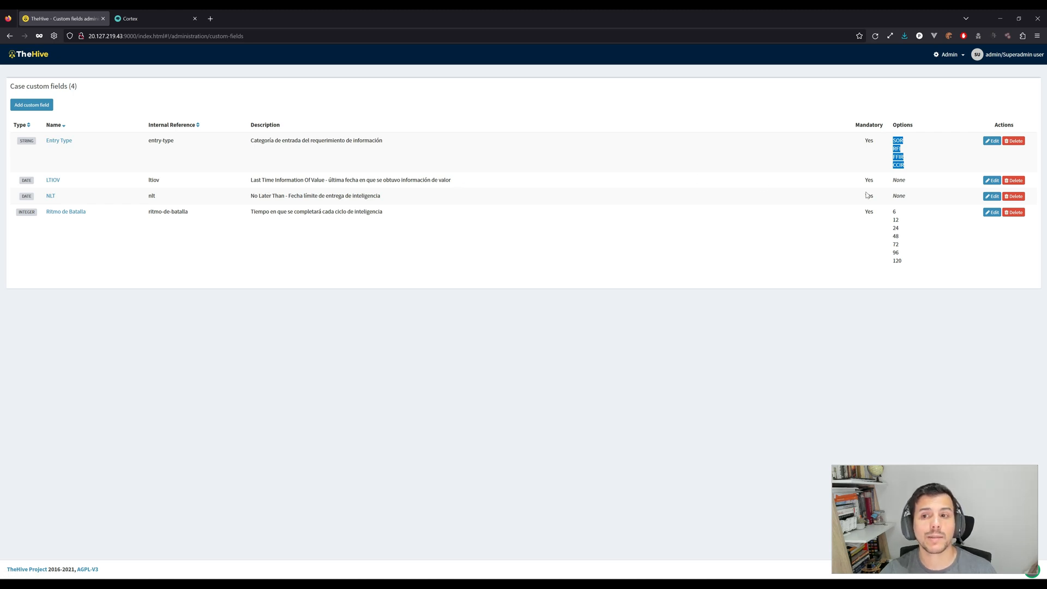
pyautogui.click(22, 183)
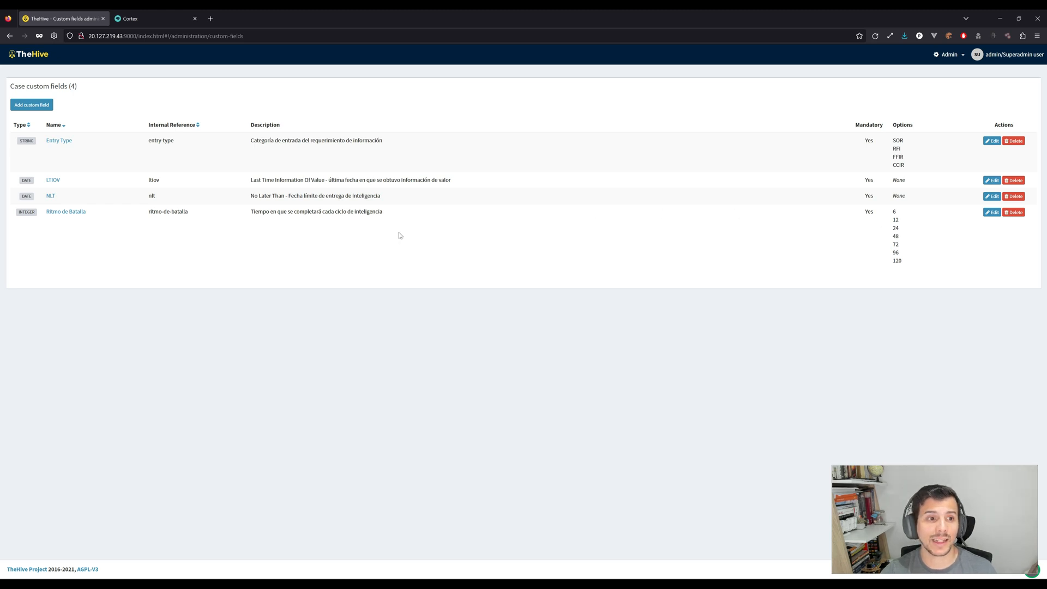
pyautogui.click(38, 106)
# Set the new custom field's type to string, clear the test possible values, and cancel without saving.
pyautogui.press('Tab')
pyautogui.press('Tab')
pyautogui.click(463, 158)
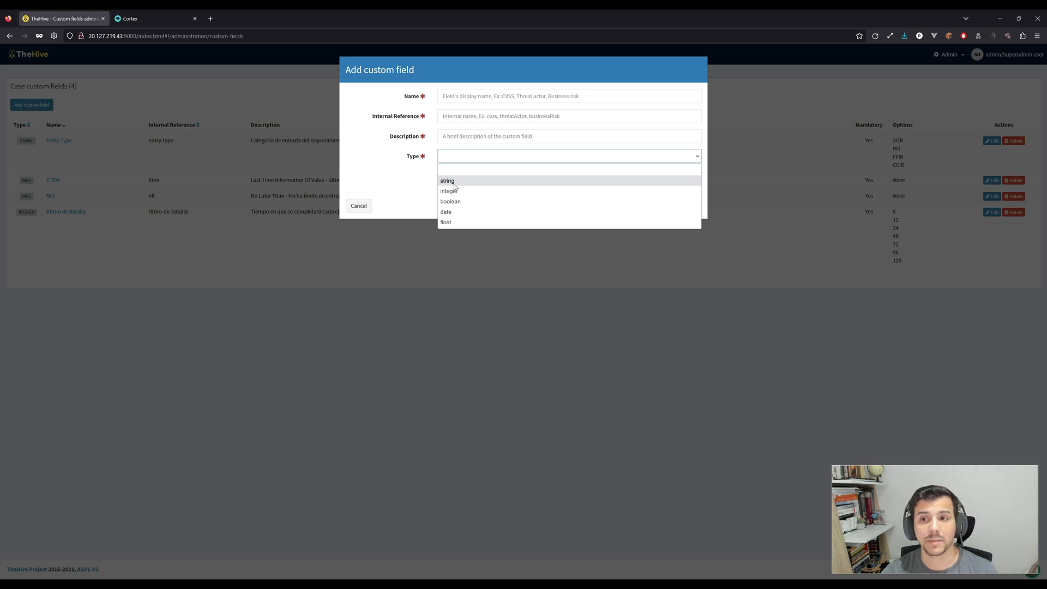
pyautogui.click(451, 185)
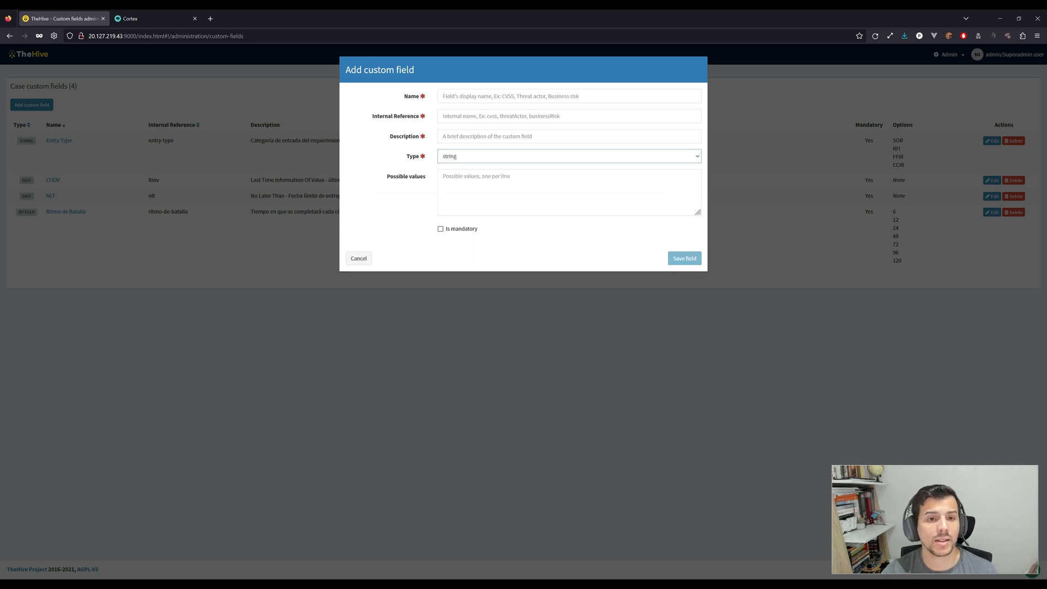
pyautogui.write('a')
pyautogui.press('Return')
pyautogui.write('v b nm , .,')
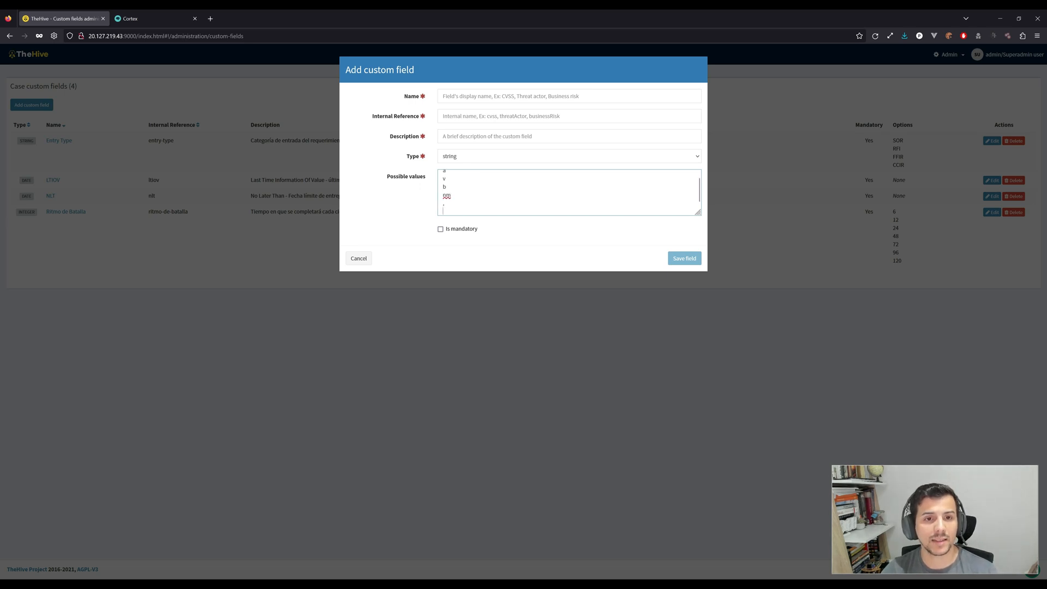
pyautogui.hotkey('shift', 'Up')
pyautogui.hotkey('shift', 'Up')
pyautogui.hotkey('shift', 'Up')
pyautogui.hotkey('shift', 'Up')
pyautogui.hotkey('shift', 'Up')
pyautogui.hotkey('shift', 'Up')
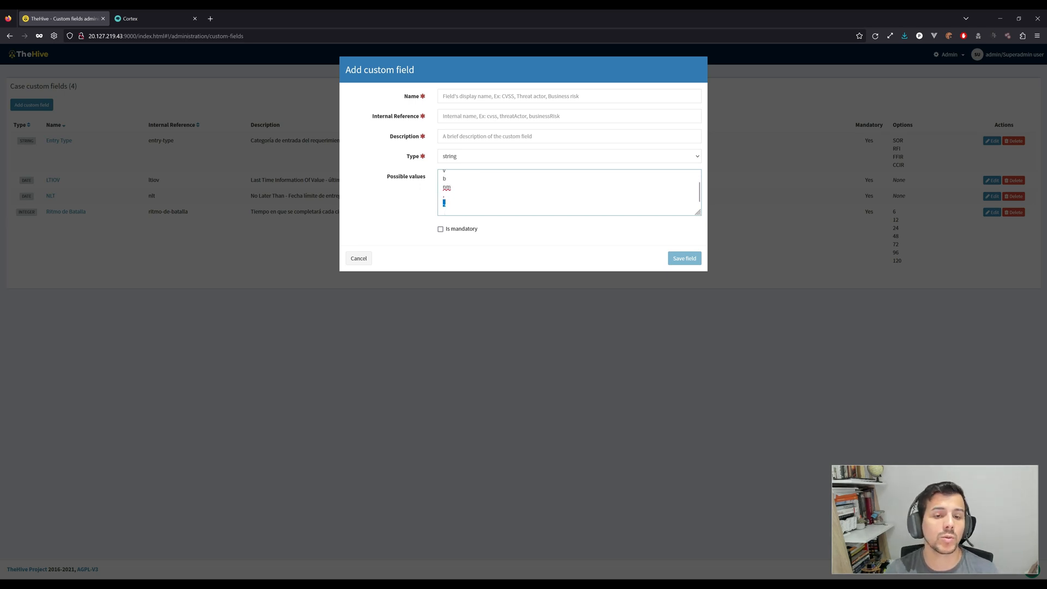
pyautogui.press('BackSpace')
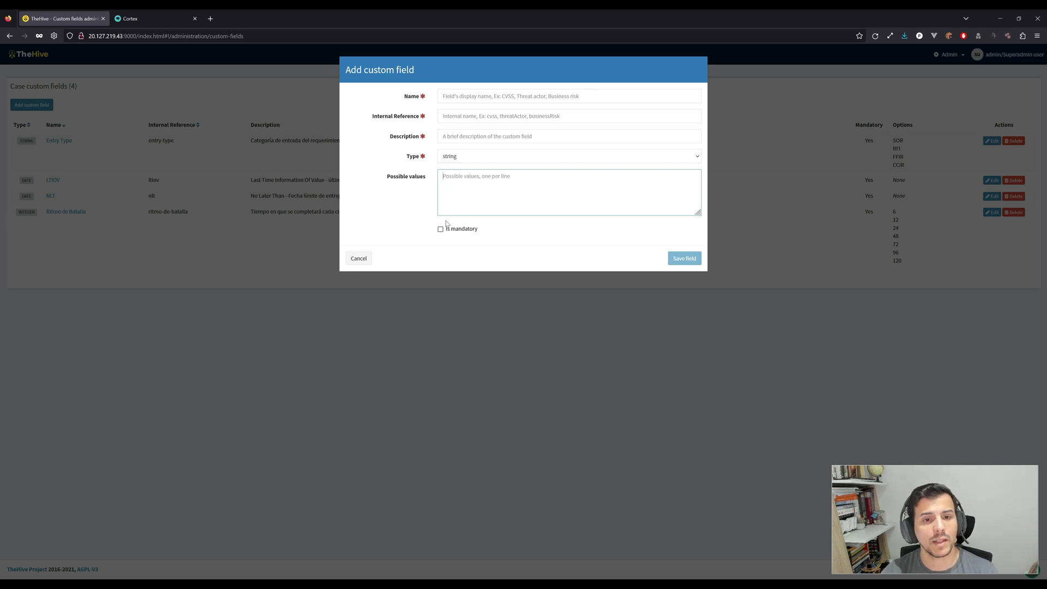
pyautogui.click(358, 258)
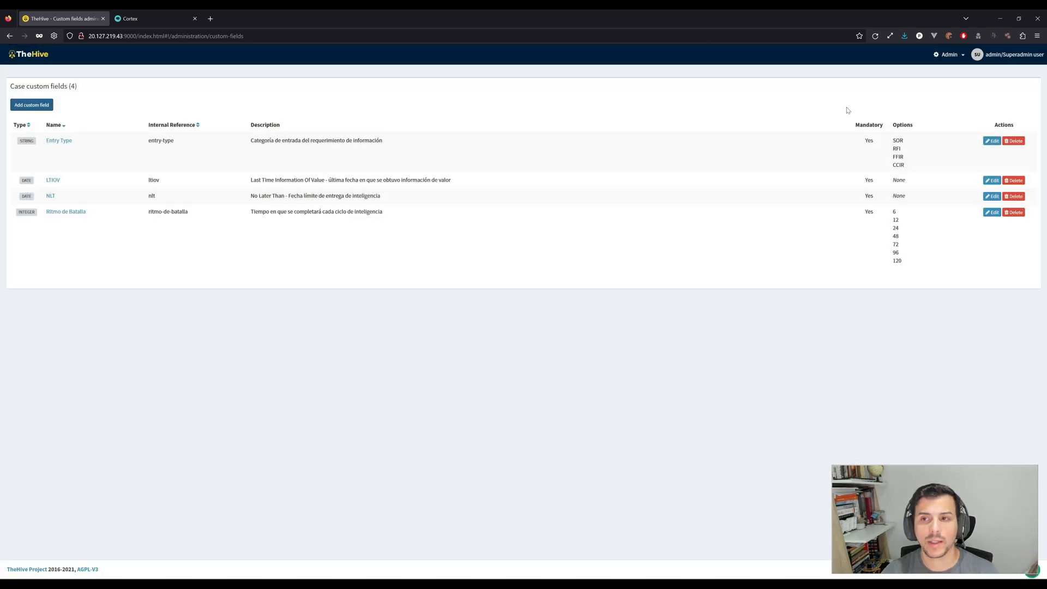
# Review TheHive's Observable types list under Admin, then reopen the admin menu.
pyautogui.click(948, 56)
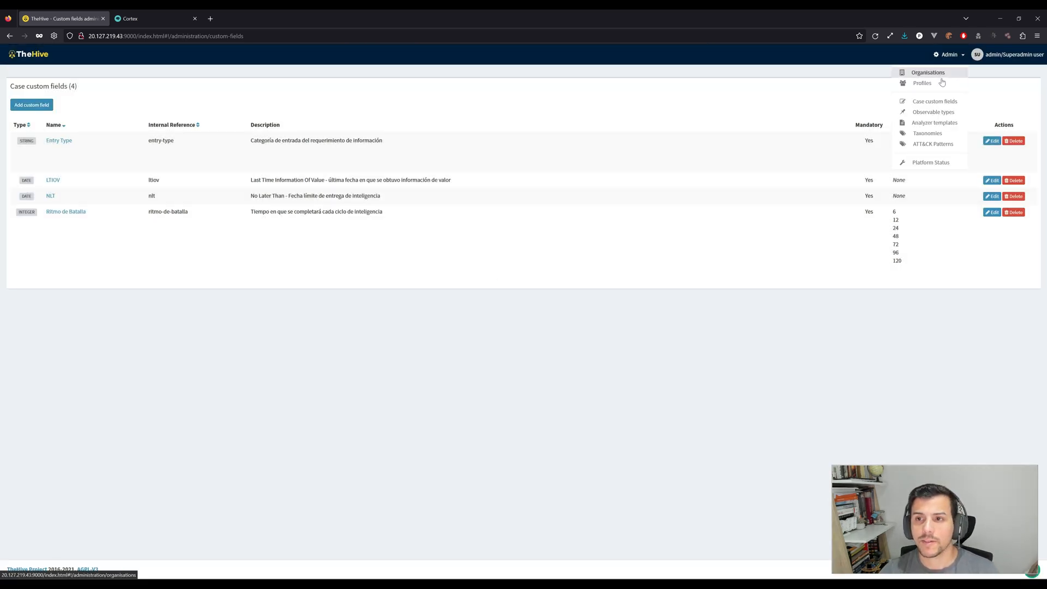
pyautogui.click(930, 113)
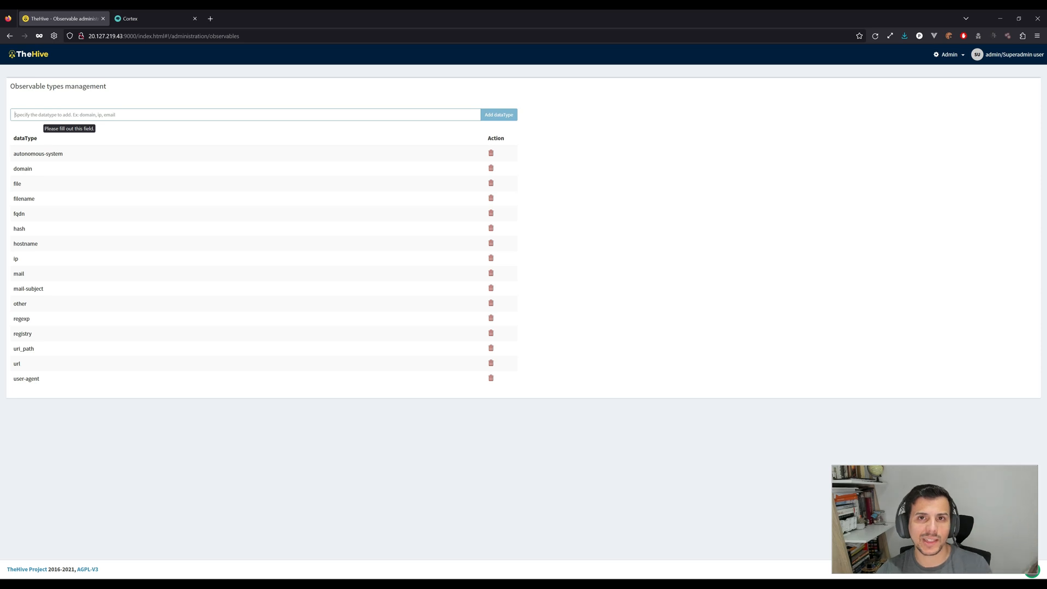
pyautogui.click(960, 56)
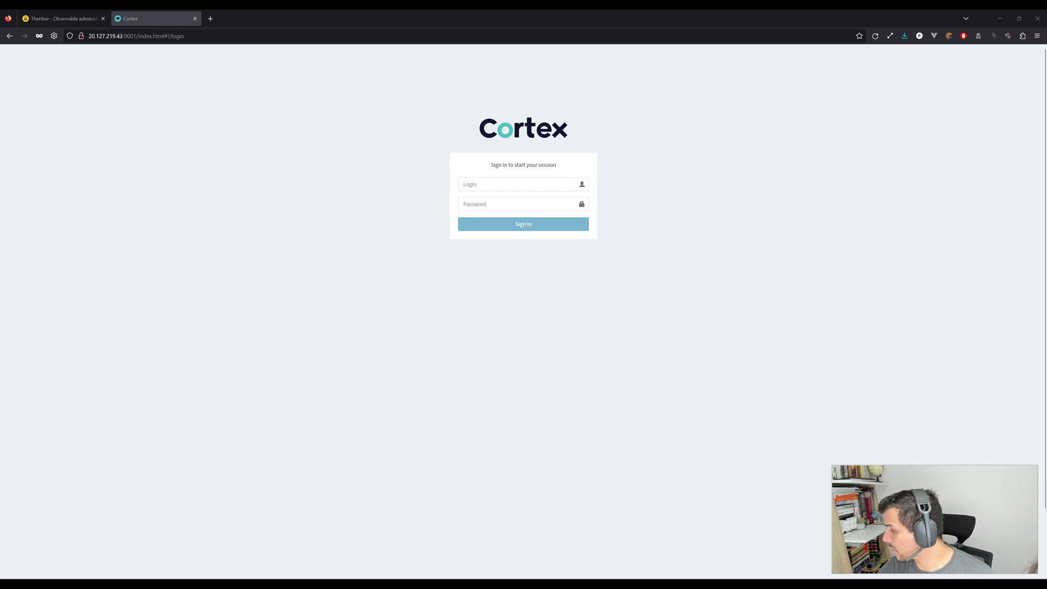
# Sign in to Cortex with the administrator login and password.
pyautogui.write('admin')
pyautogui.press('Tab')
pyautogui.write('•••••••••••••••••••••••')
pyautogui.press('Return')
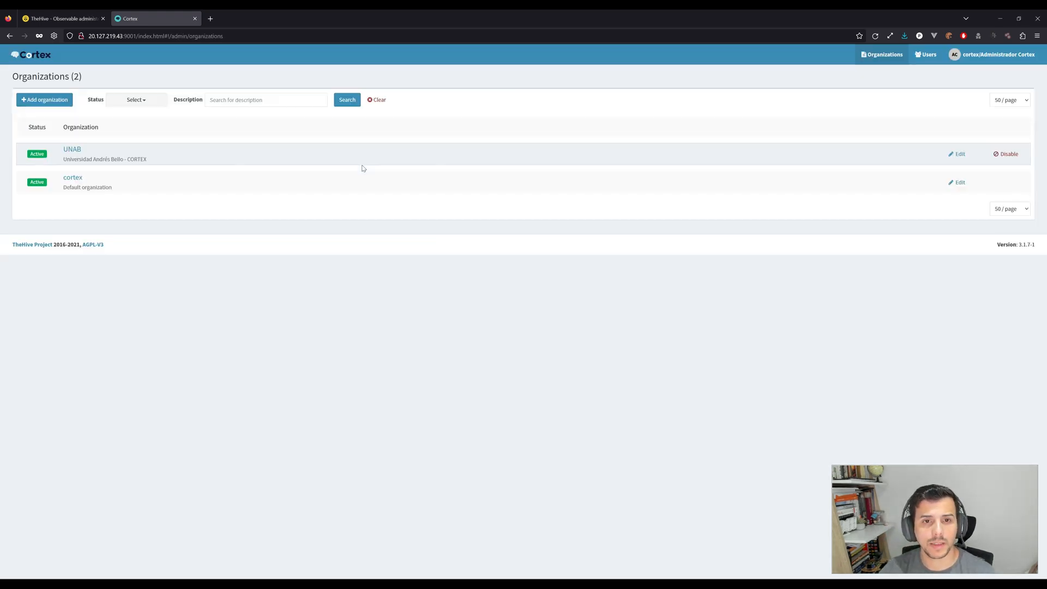
# Look over the Cortex account settings, then go to the Organizations list.
pyautogui.click(975, 60)
pyautogui.click(1003, 73)
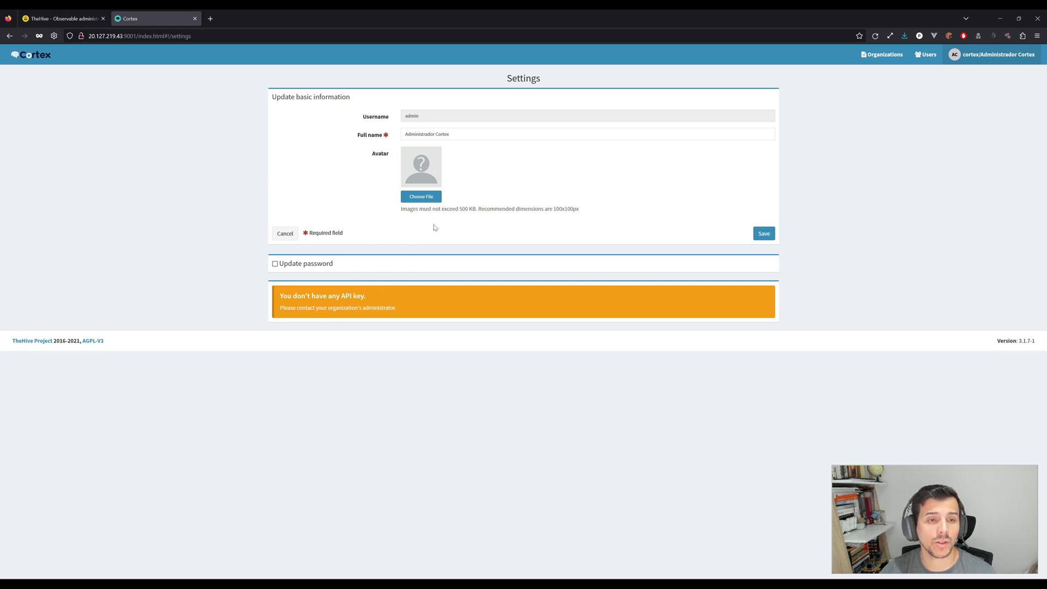
pyautogui.click(885, 55)
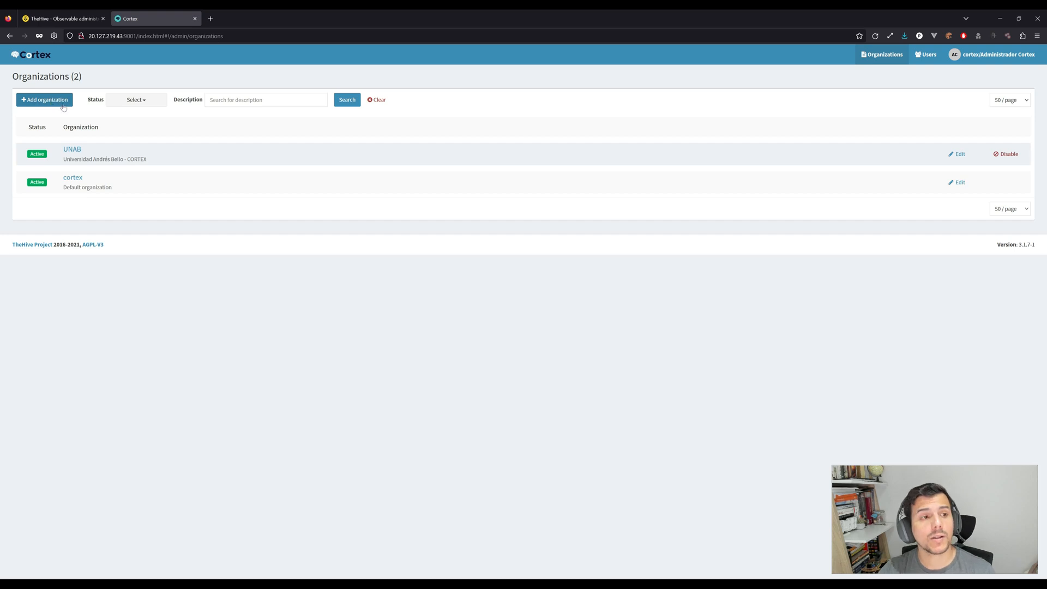
# Open UNAB and inspect its two users' logins, full names and roles.
pyautogui.click(72, 153)
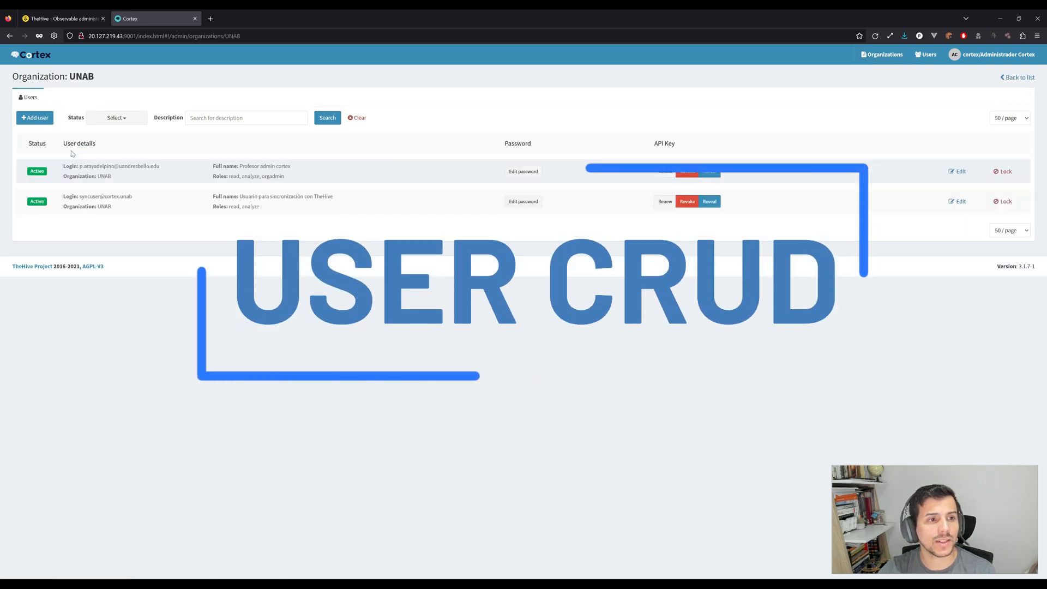
pyautogui.moveTo(77, 166); pyautogui.dragTo(295, 166)
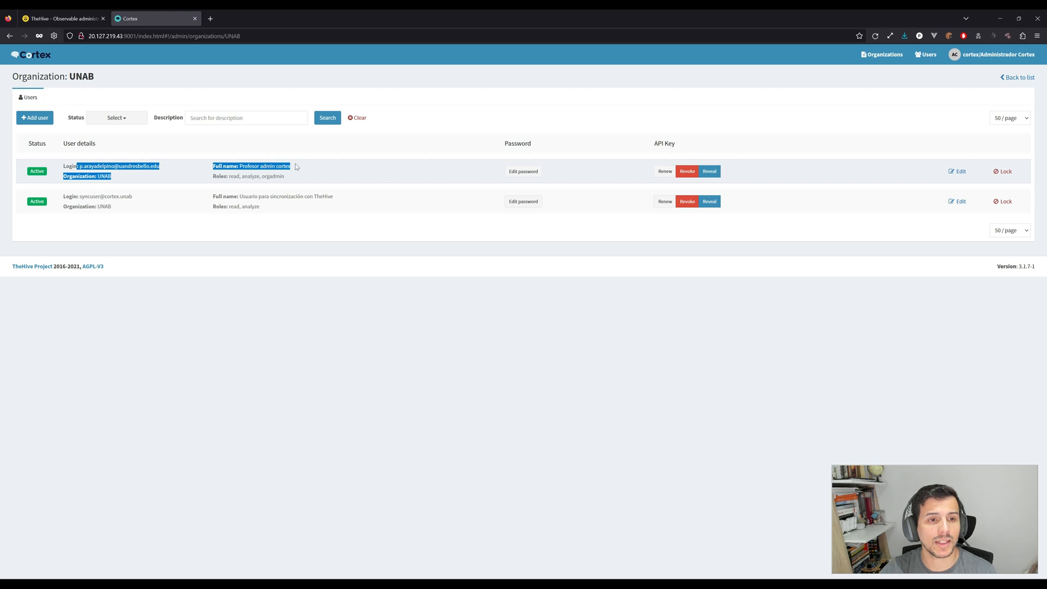
pyautogui.click(295, 167)
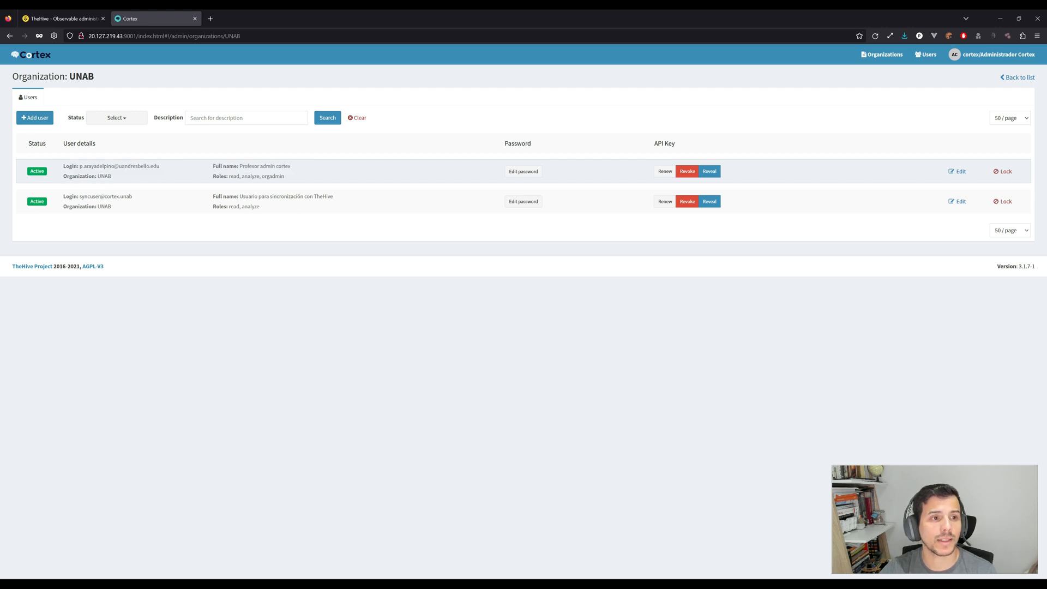
pyautogui.moveTo(80, 196)
pyautogui.mouseDown()
pyautogui.moveTo(129, 196)
pyautogui.moveTo(82, 197)
pyautogui.mouseUp()
pyautogui.click(133, 197)
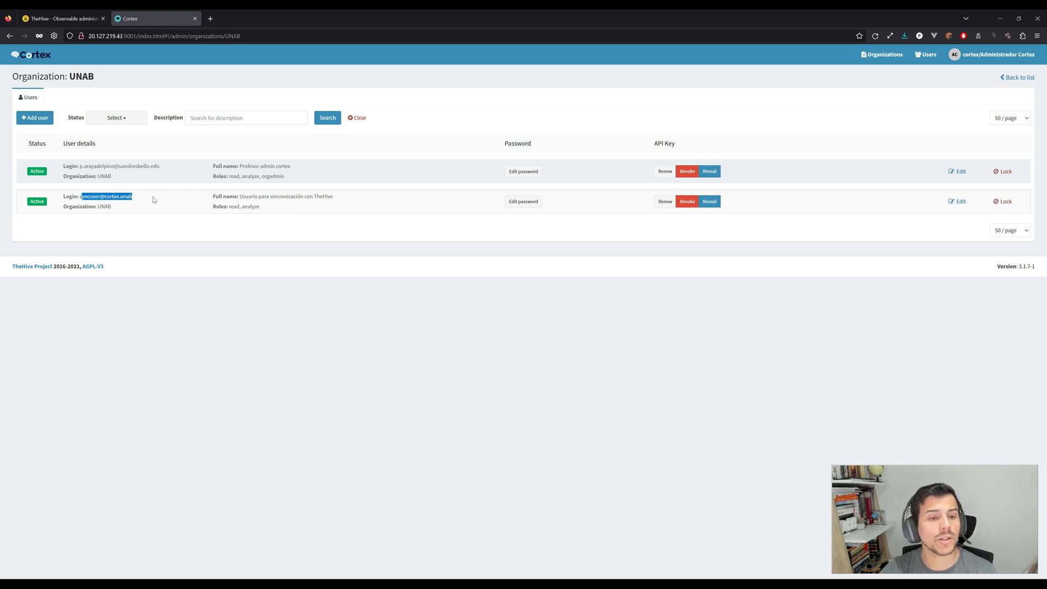
pyautogui.click(120, 204)
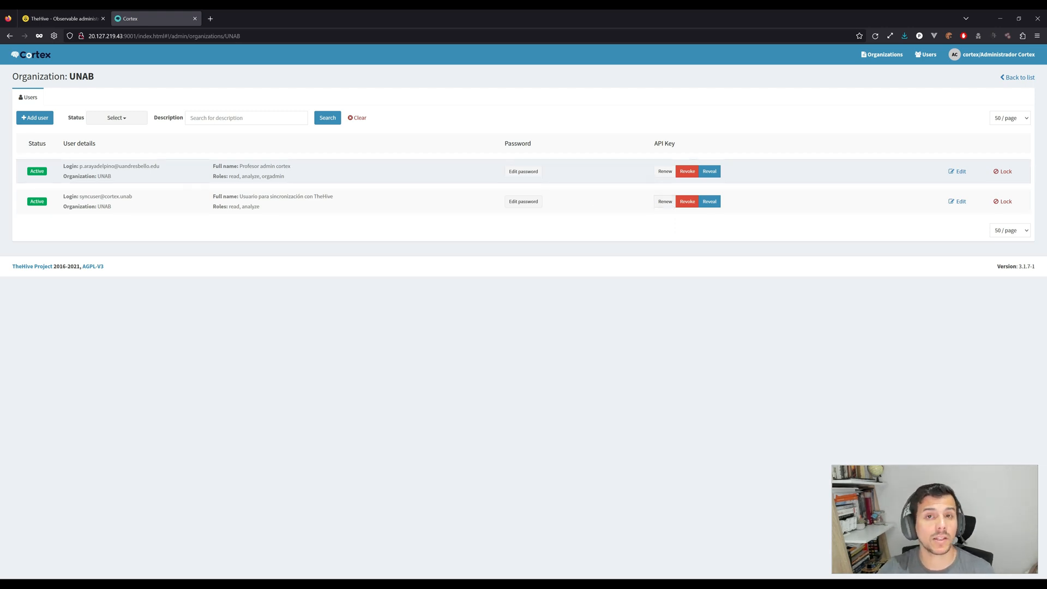
pyautogui.moveTo(73, 166); pyautogui.dragTo(307, 168)
pyautogui.click(308, 170)
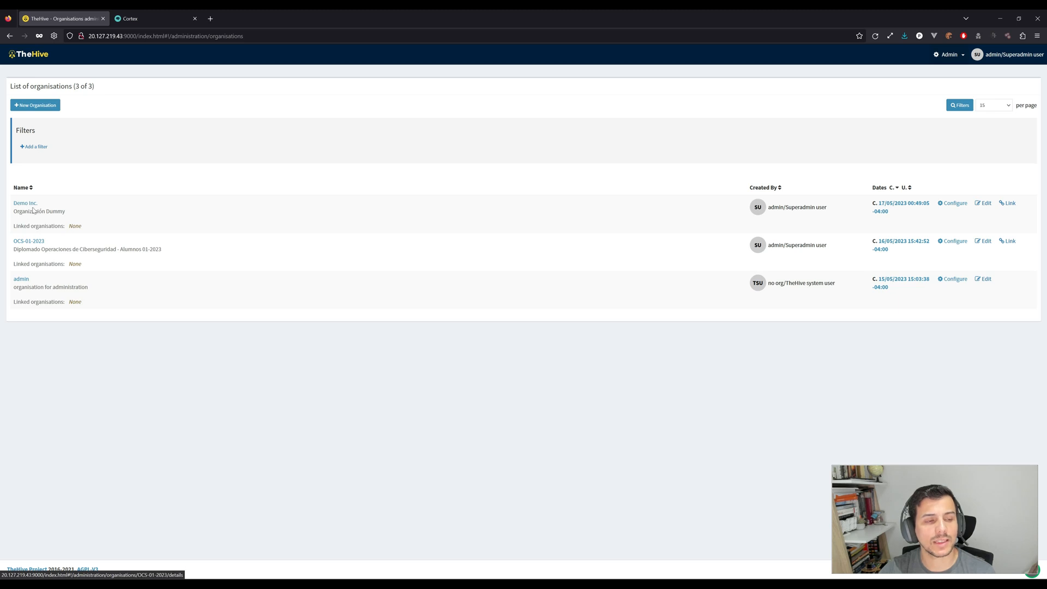
# Check OCS-01-2023's single org-admin user, then log out of the superadmin account.
pyautogui.click(21, 241)
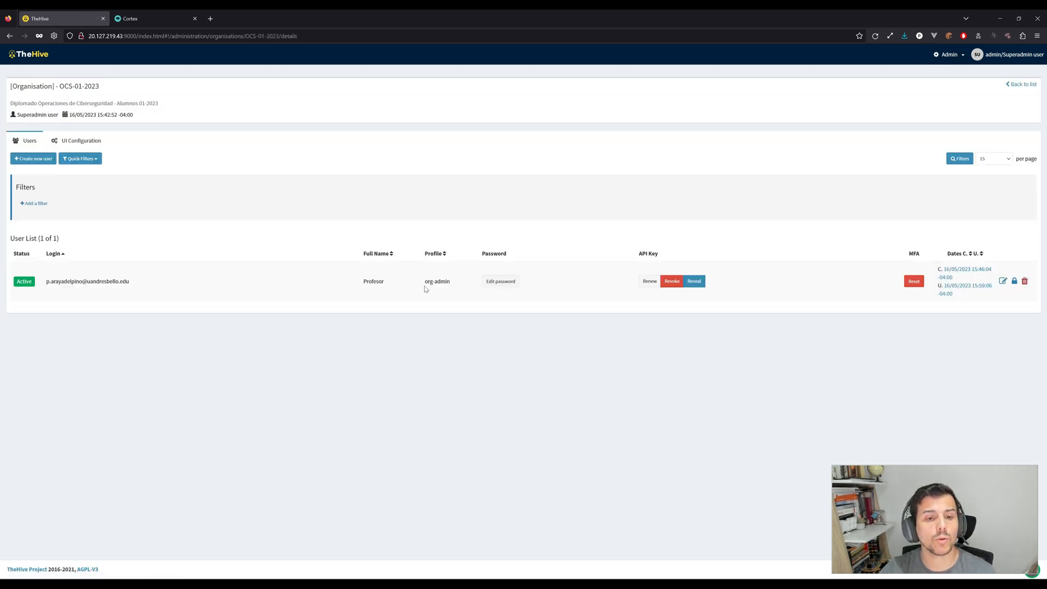
pyautogui.moveTo(426, 284)
pyautogui.moveTo(424, 282); pyautogui.dragTo(444, 282)
pyautogui.click(402, 284)
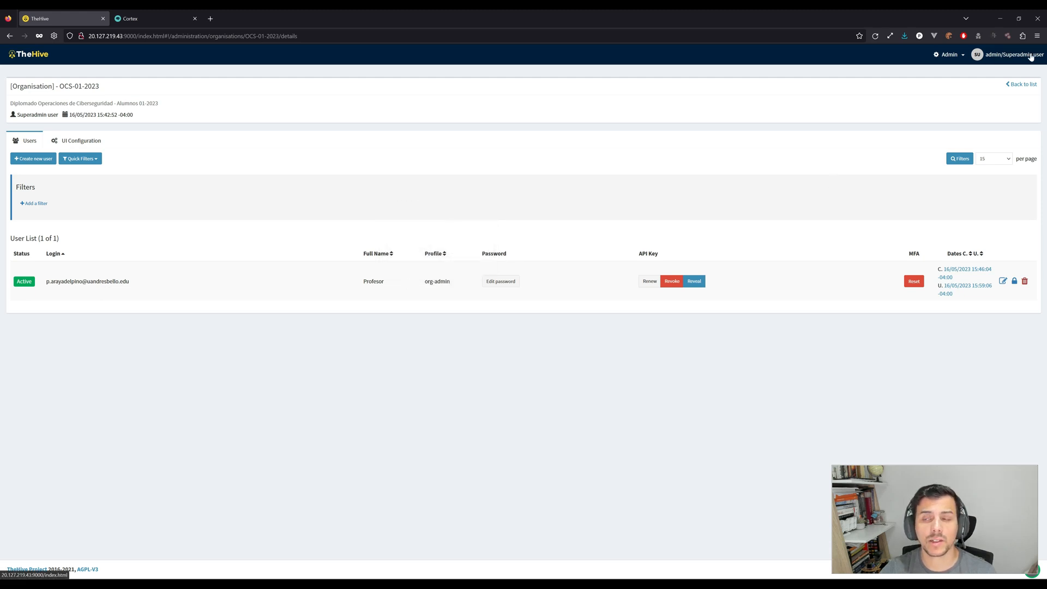
pyautogui.click(1017, 58)
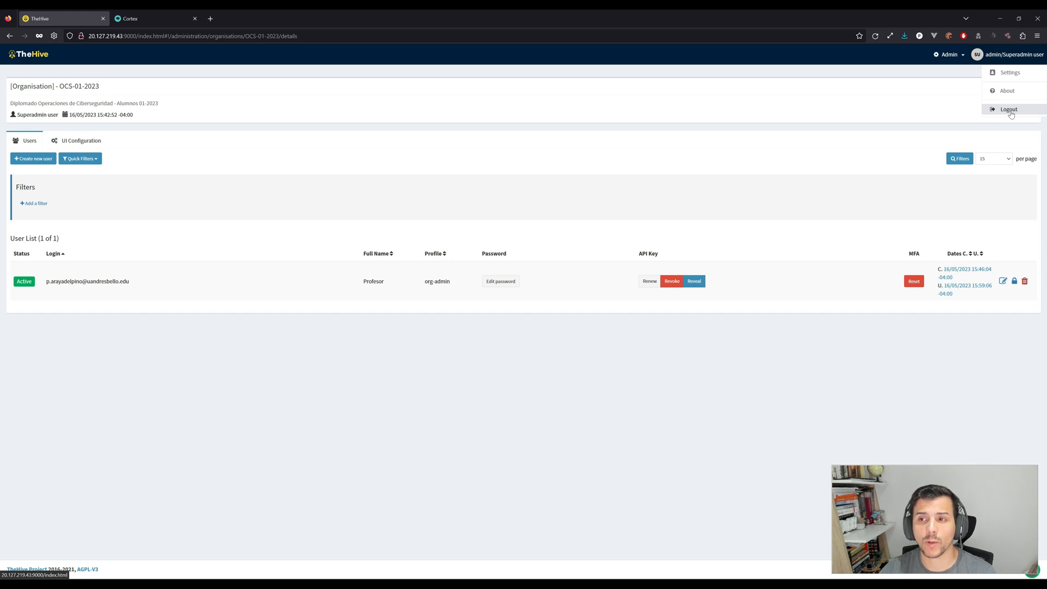
pyautogui.click(1010, 111)
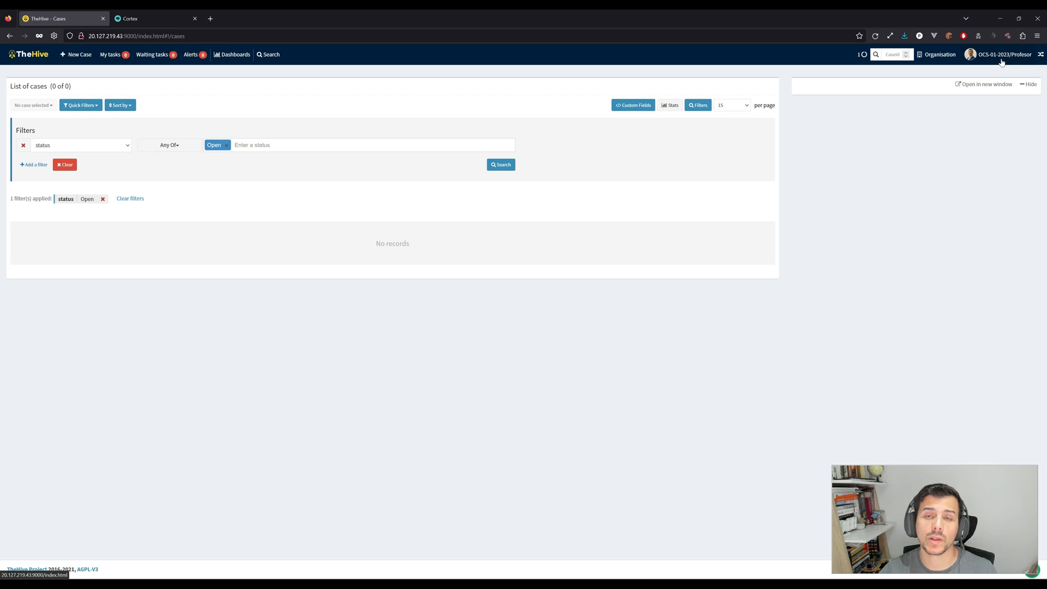
# Bring up the Switch organisation dialog from the top bar.
pyautogui.click(1040, 56)
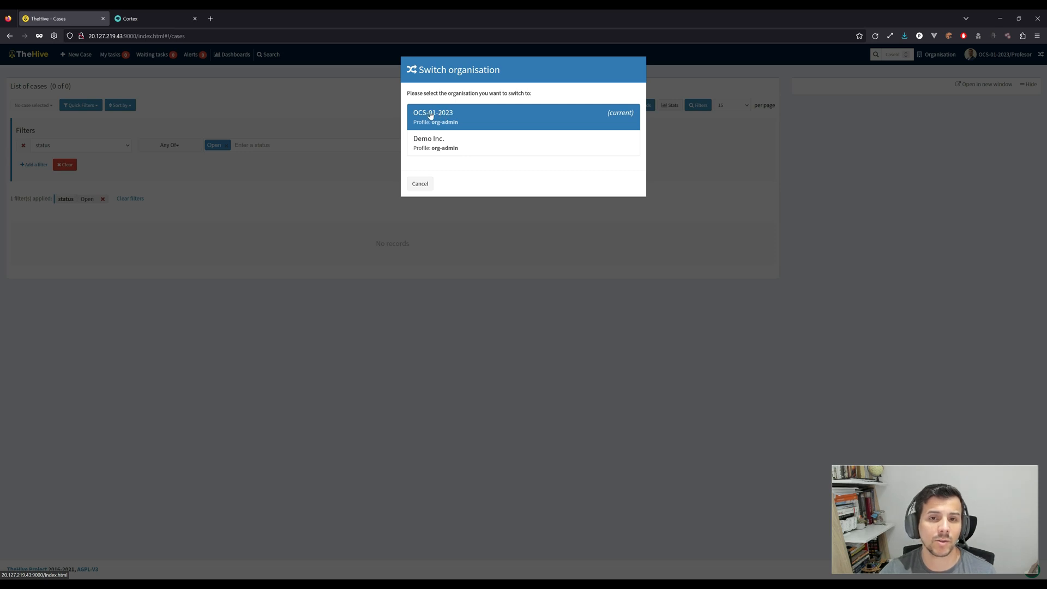
# Switch into Demo Inc., browse its ten open cases, and open its organisation page.
pyautogui.click(425, 143)
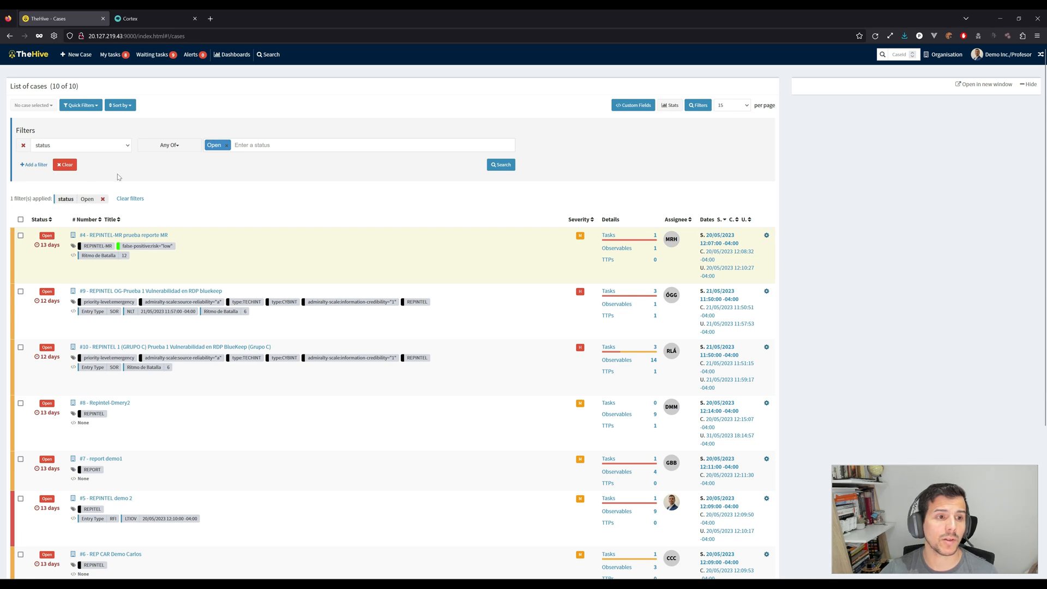
pyautogui.scroll(-3, 44, 237)
pyautogui.scroll(3, 60, 278)
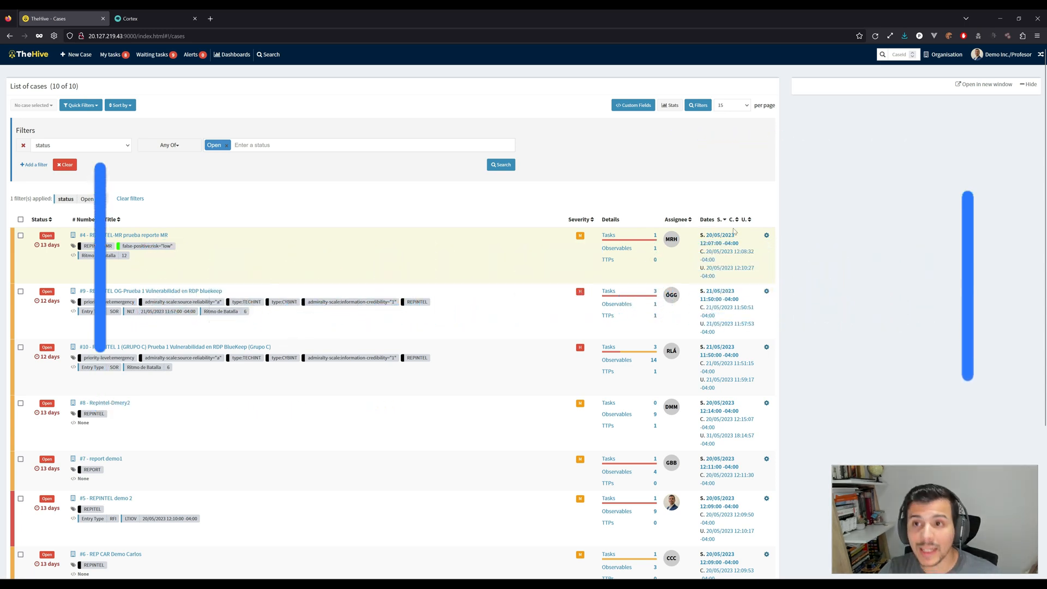
pyautogui.click(944, 55)
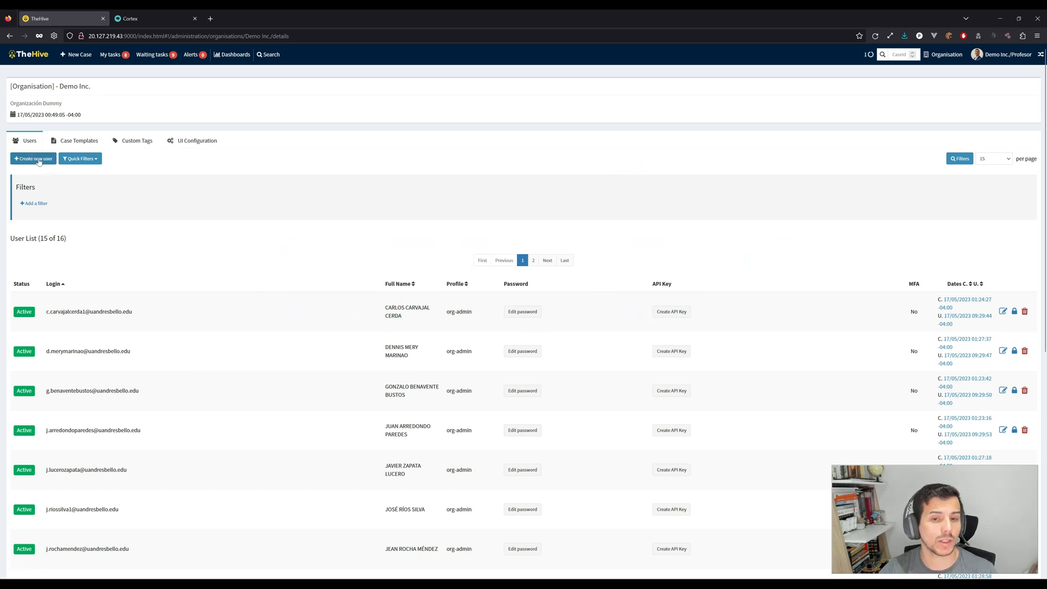
# Show Demo Inc.'s Case Templates tab with its 11 templates.
pyautogui.moveTo(458, 312)
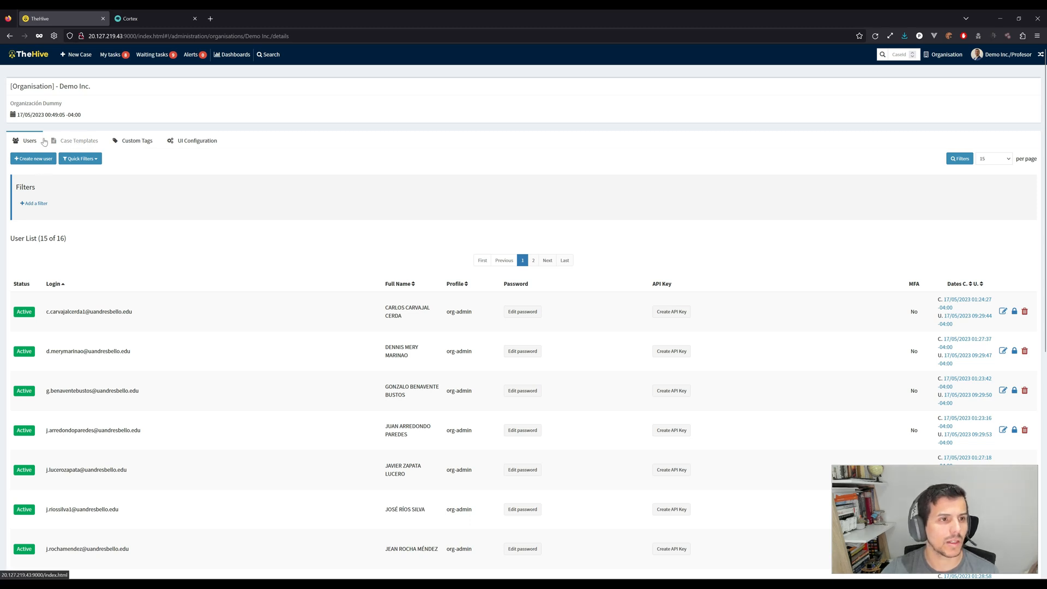
pyautogui.click(80, 143)
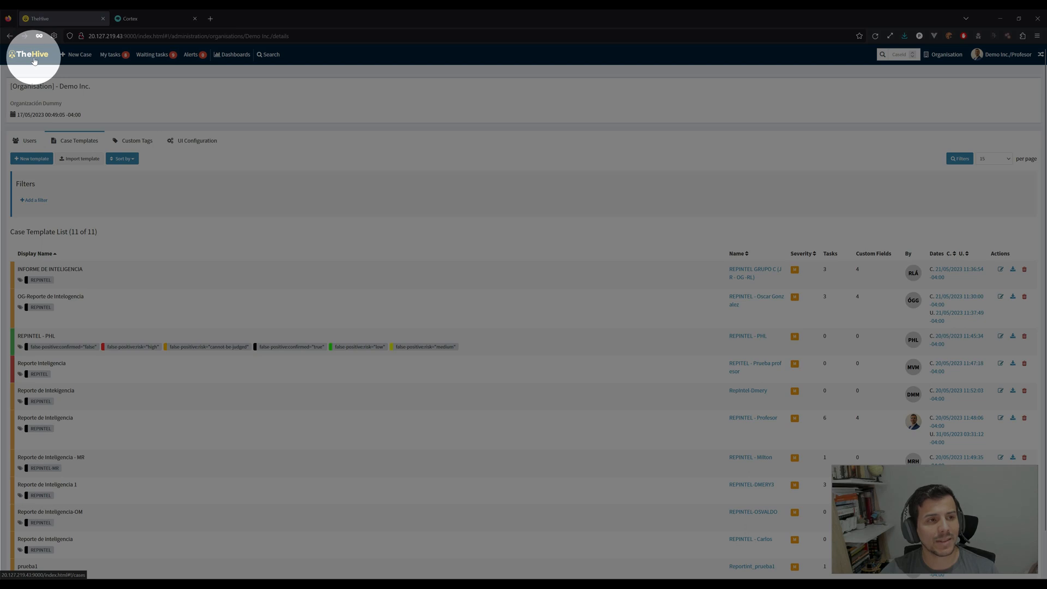
# Return to Demo Inc.'s Open cases list and scroll through its 10 cases.
pyautogui.click(33, 57)
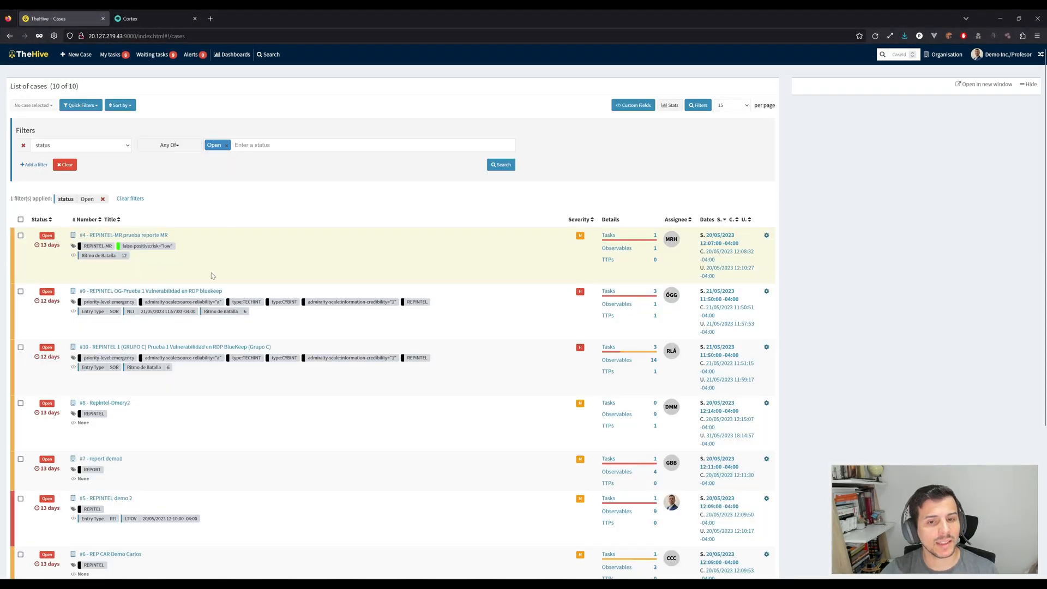
pyautogui.scroll(-5, 213, 276)
pyautogui.scroll(5, 125, 255)
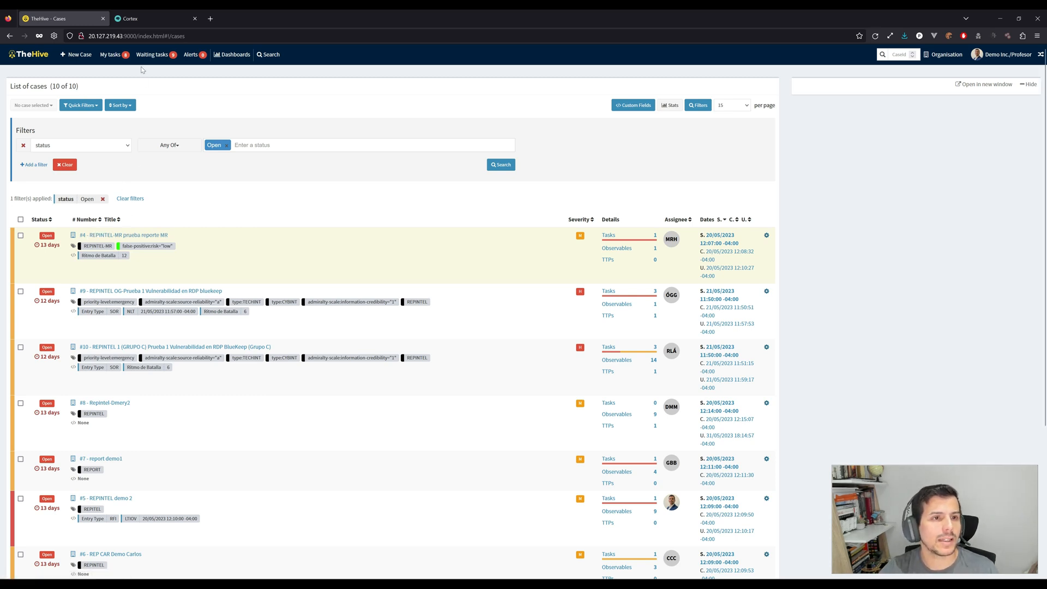
# Go to Demo Inc.'s case templates and start a new template.
pyautogui.click(937, 60)
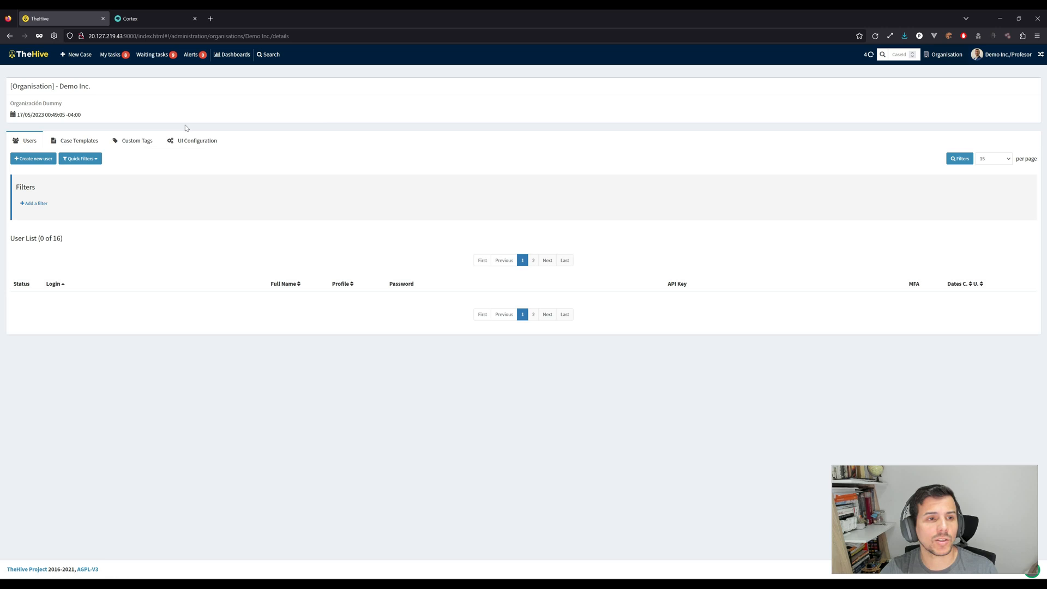
pyautogui.click(64, 141)
pyautogui.scroll(-2, 110, 277)
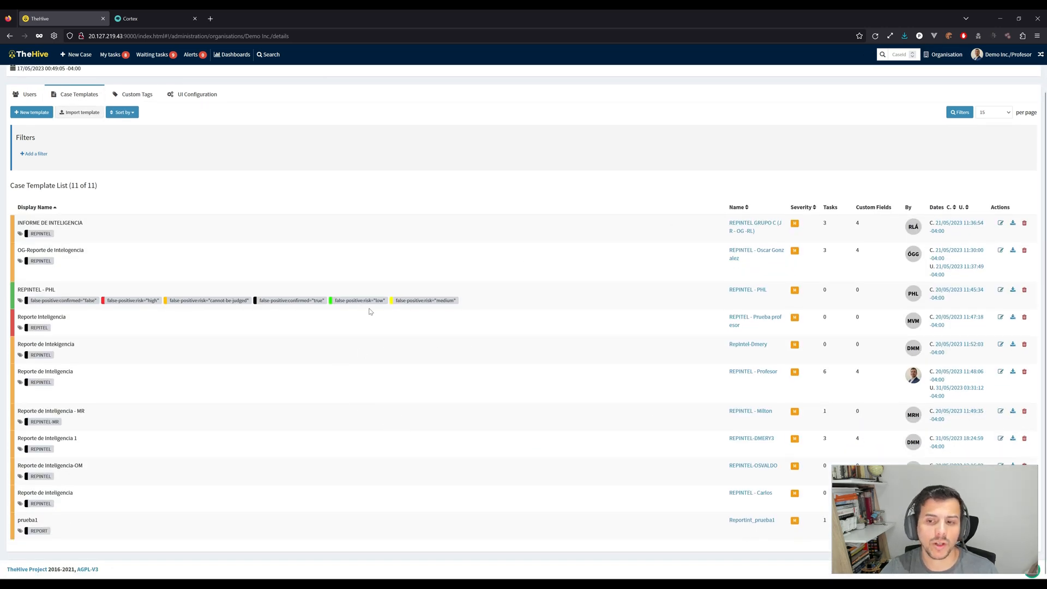
pyautogui.scroll(2, 70, 170)
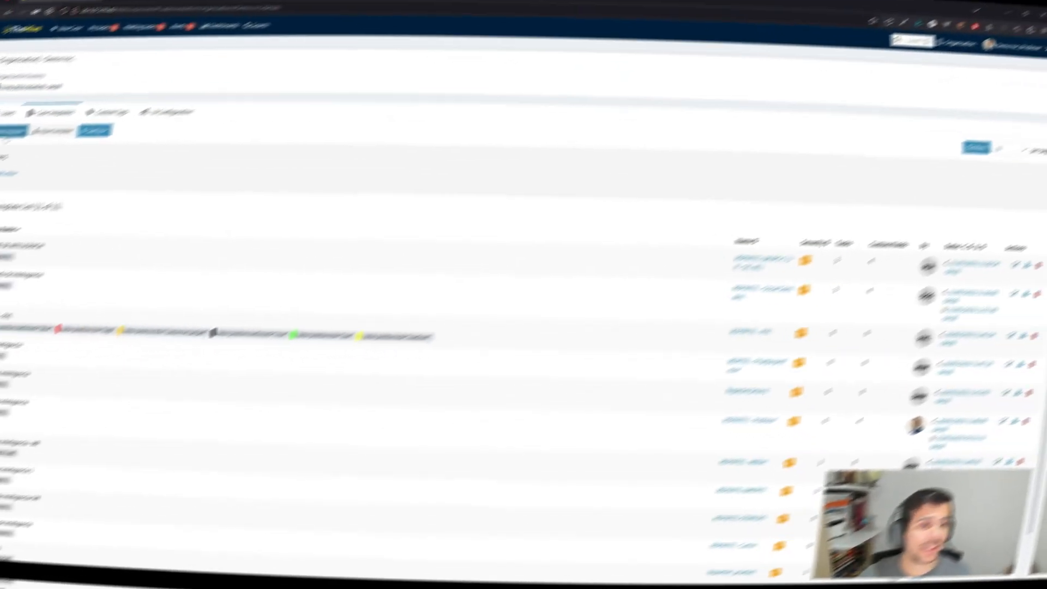
pyautogui.click(22, 161)
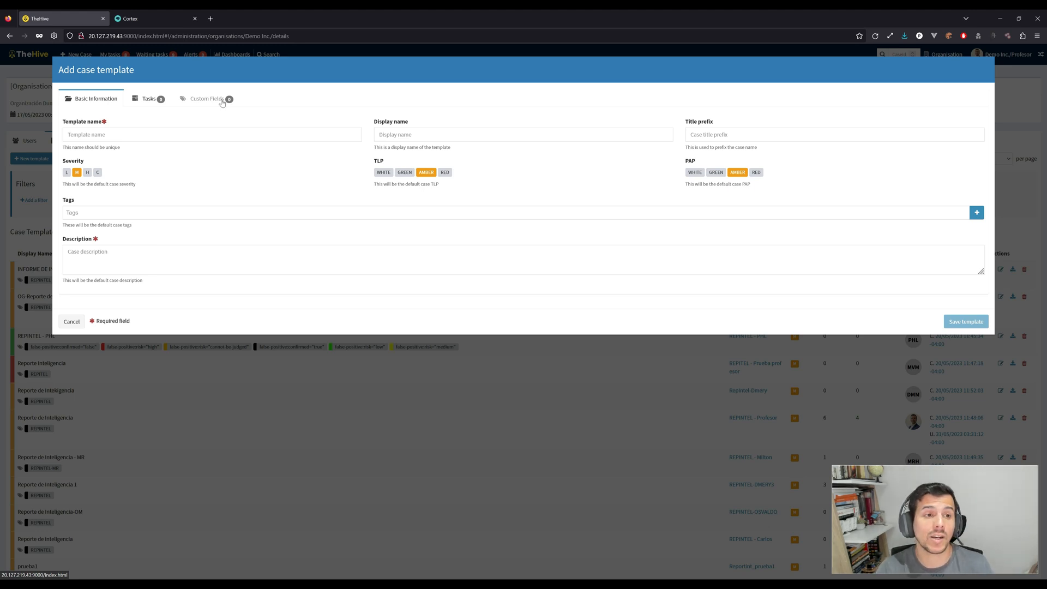
# Name it '[REPINTEL] - Reporte de Inteligencia', display name 'Reporte de Inteligencia', title prefix '[REPINTEL] -'.
pyautogui.click(68, 134)
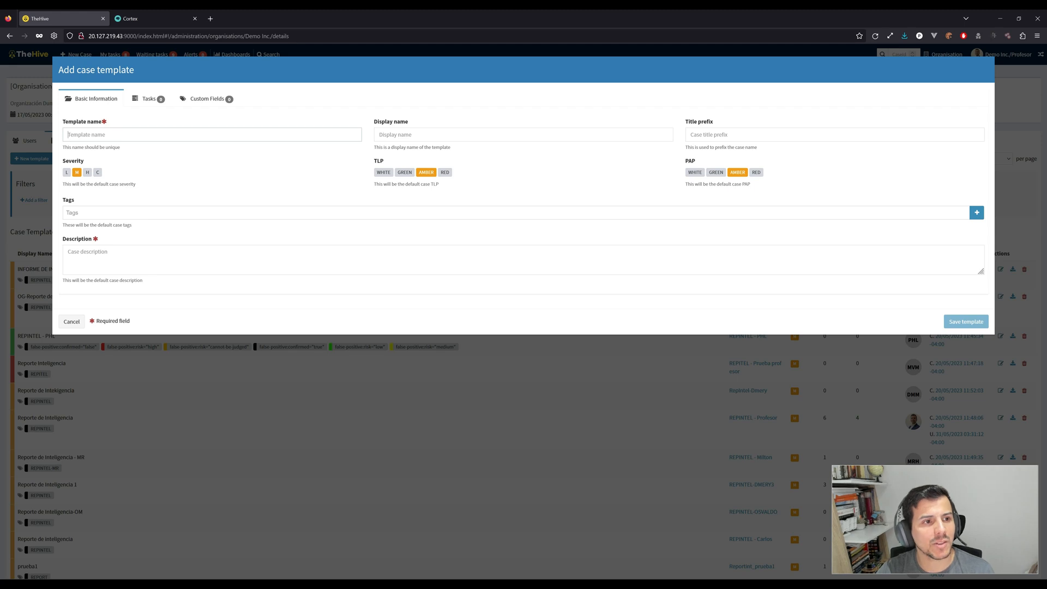
pyautogui.write('[')
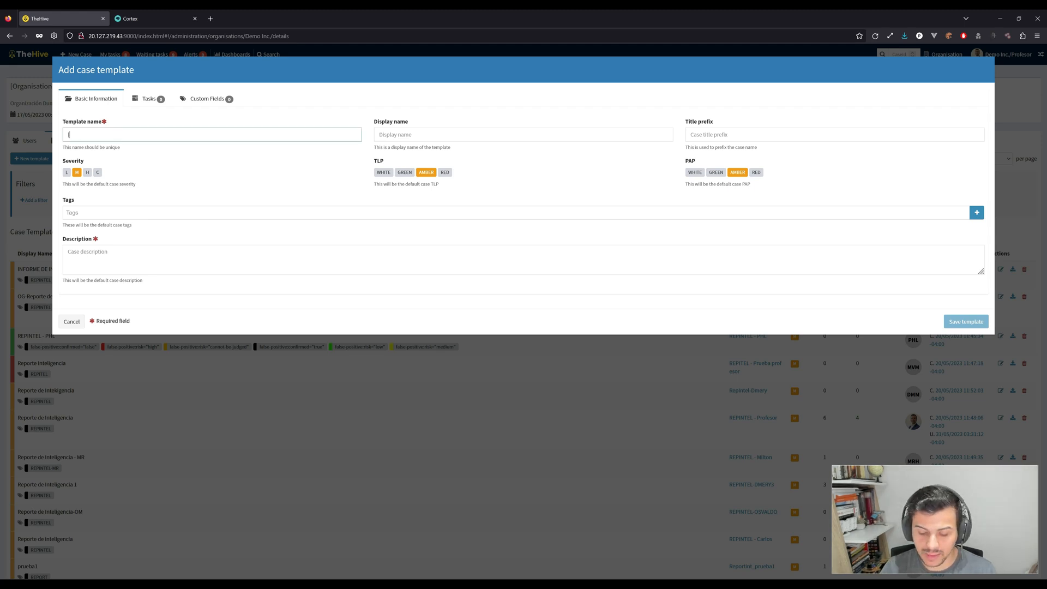
pyautogui.write('REPINTEL]')
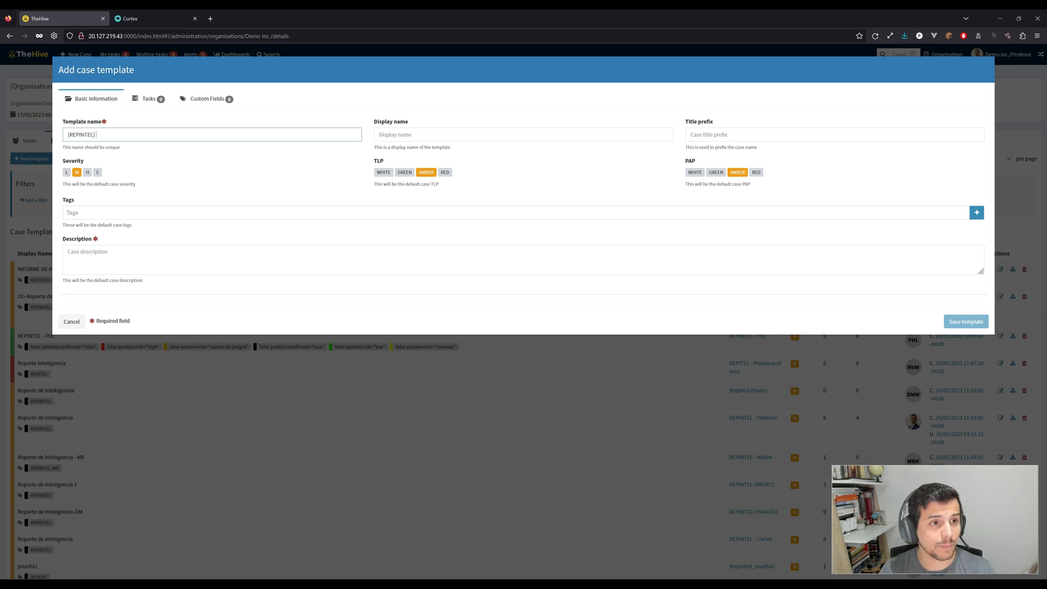
pyautogui.write(' - Reporte de')
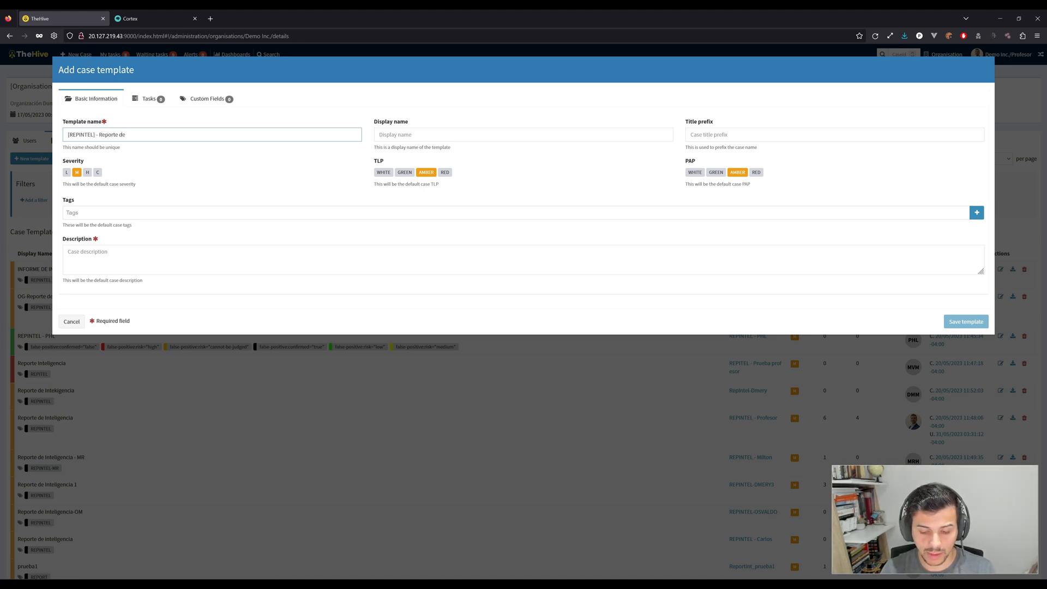
pyautogui.write(' Inteligencia')
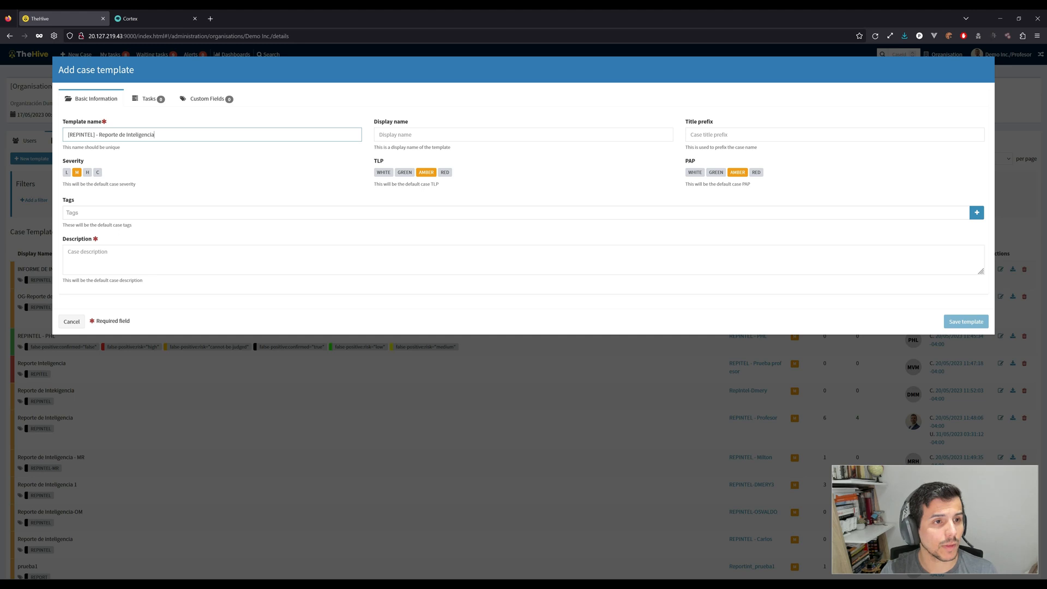
pyautogui.moveTo(95, 134); pyautogui.dragTo(67, 135)
pyautogui.hotkey('ctrl', 'c')
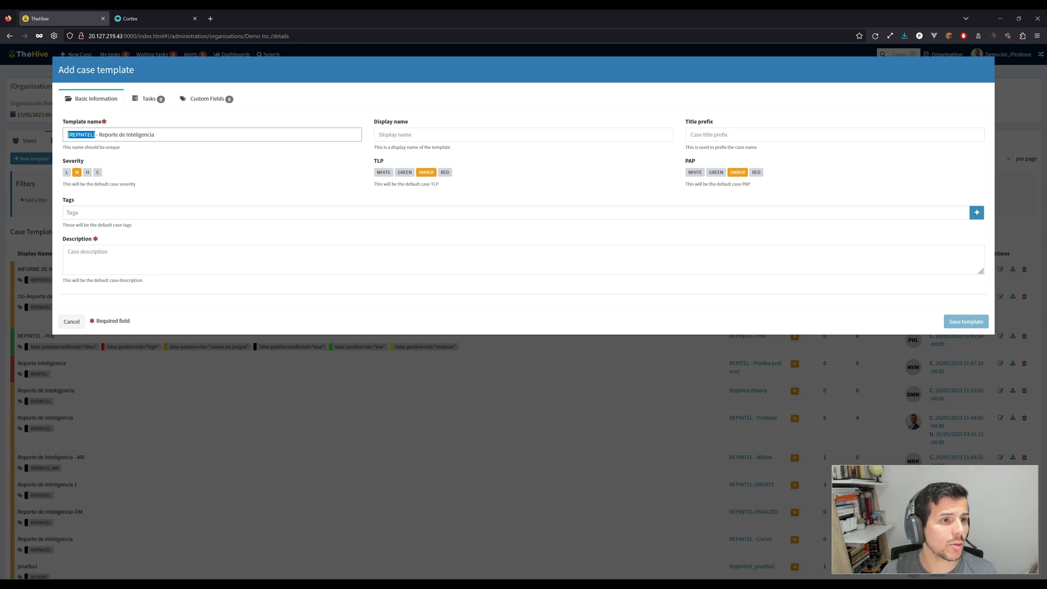
pyautogui.click(420, 135)
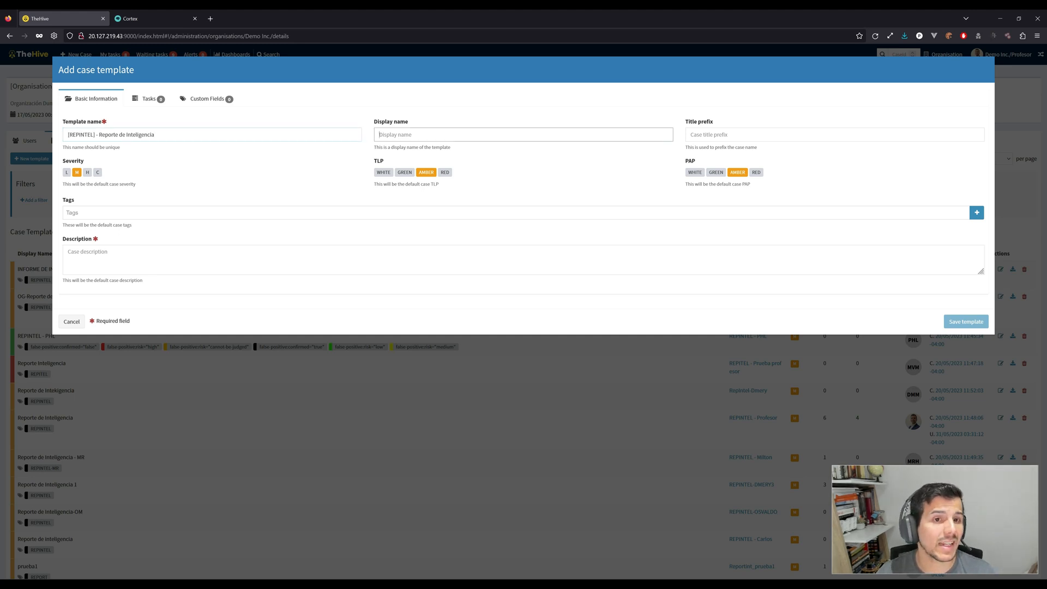
pyautogui.write('Reporte de Inteligencia')
pyautogui.press('Tab')
pyautogui.hotkey('ctrl', 'v')
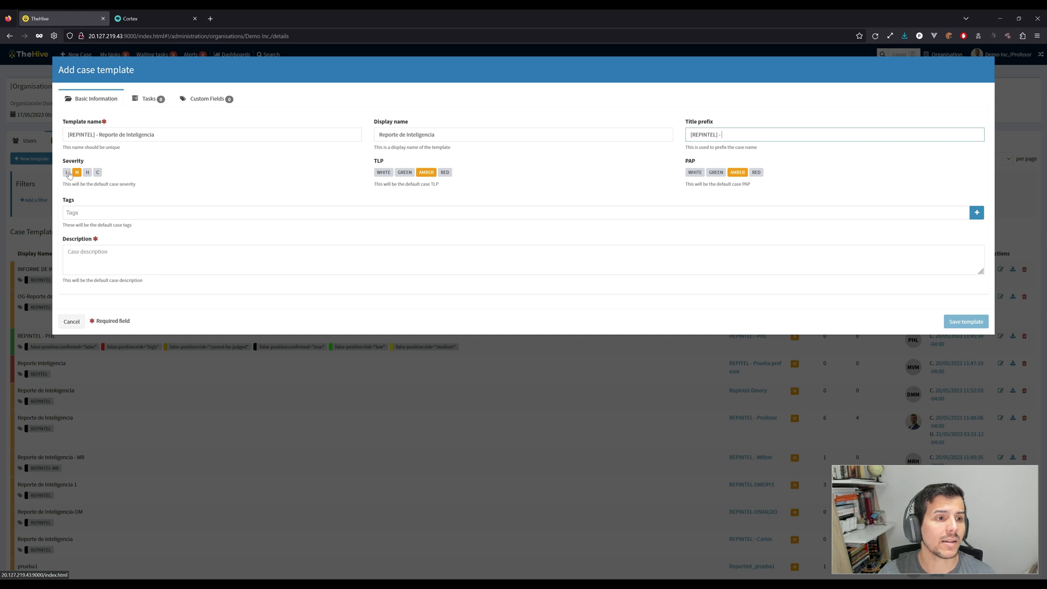
# Try each severity level, settle on M, and set the template's PAP to RED.
pyautogui.click(97, 173)
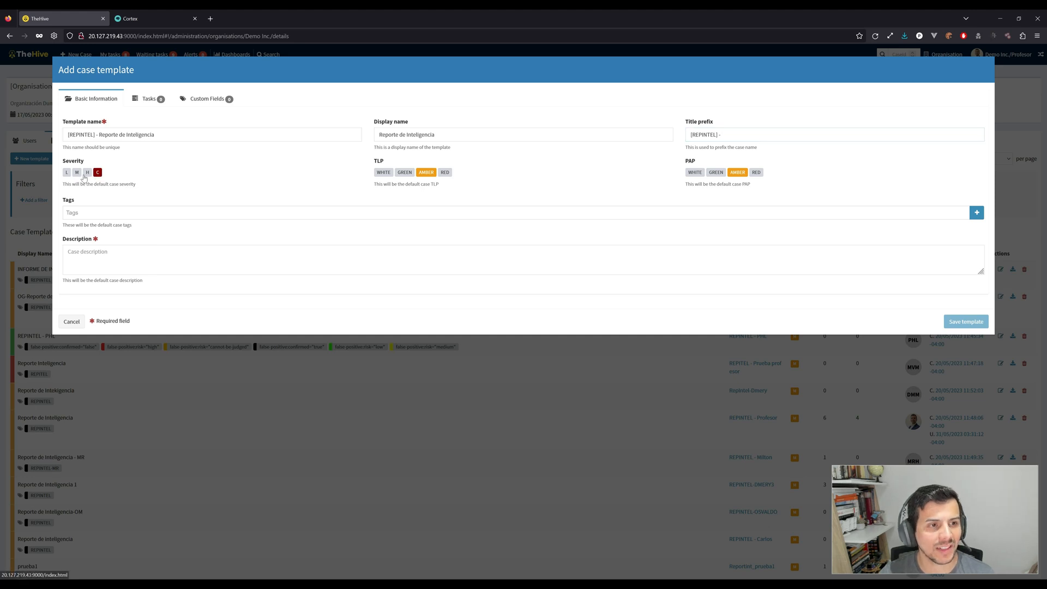
pyautogui.click(87, 174)
pyautogui.click(77, 173)
pyautogui.click(67, 173)
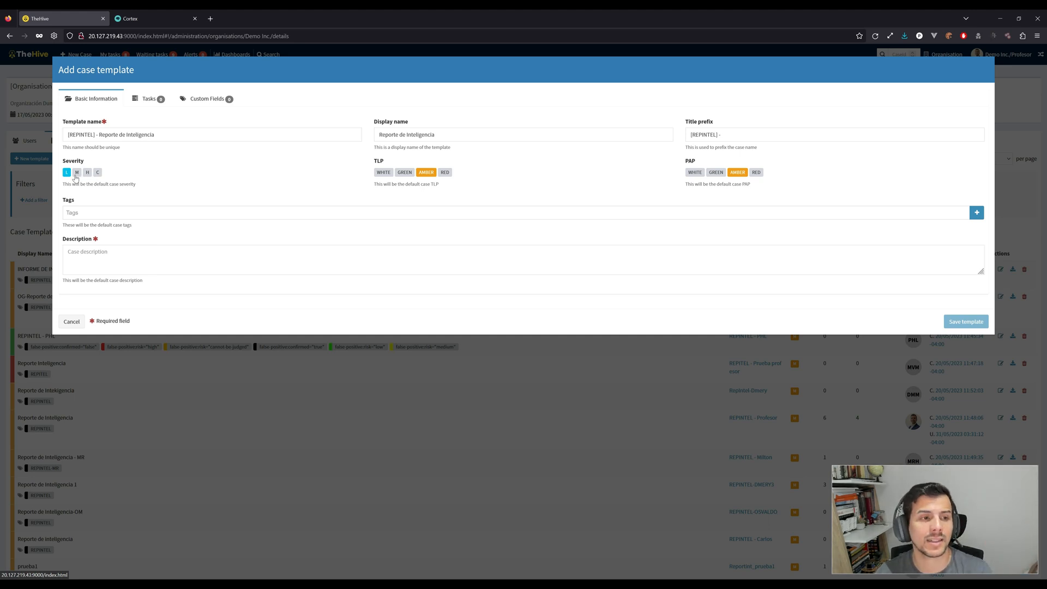
pyautogui.click(76, 173)
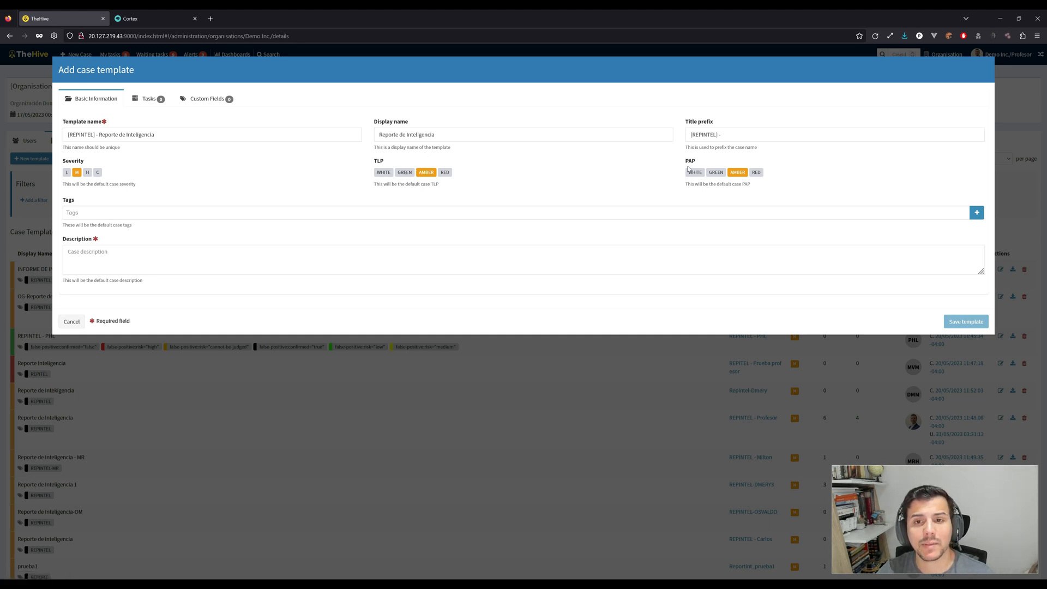
pyautogui.click(755, 172)
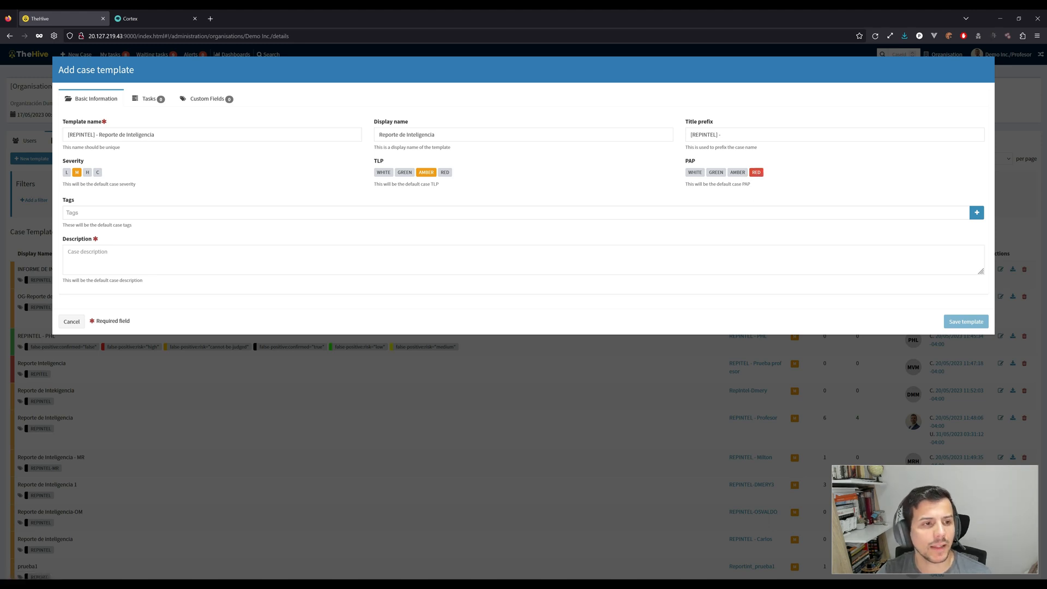
pyautogui.click(444, 212)
# Tag the template REPINTEL and add priority-level:high and cti:planning from the tag library.
pyautogui.write('REP')
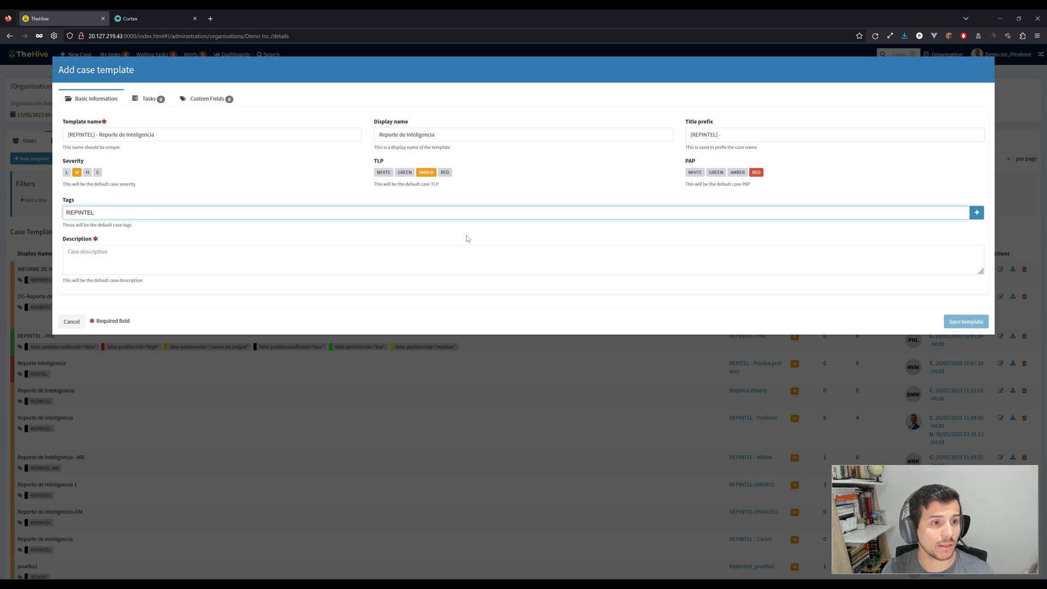
pyautogui.write('INTEL')
pyautogui.press('Return')
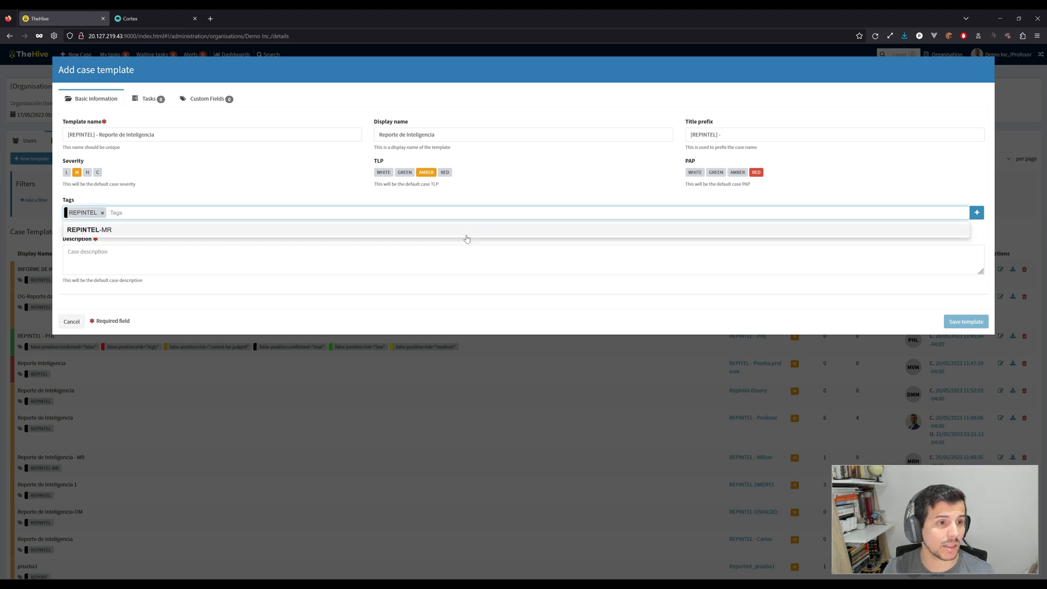
pyautogui.click(269, 181)
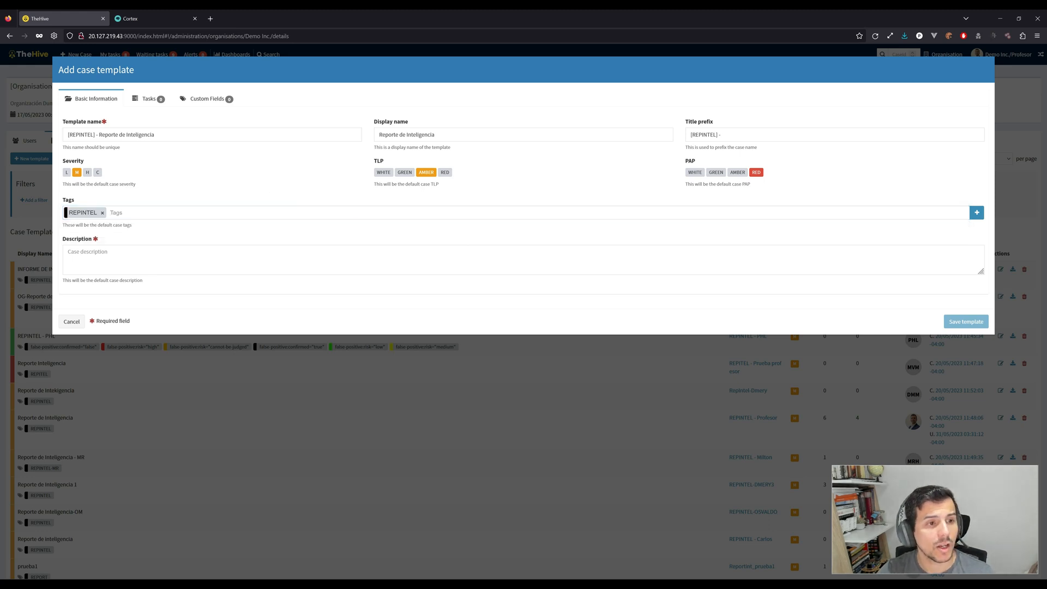
pyautogui.click(976, 213)
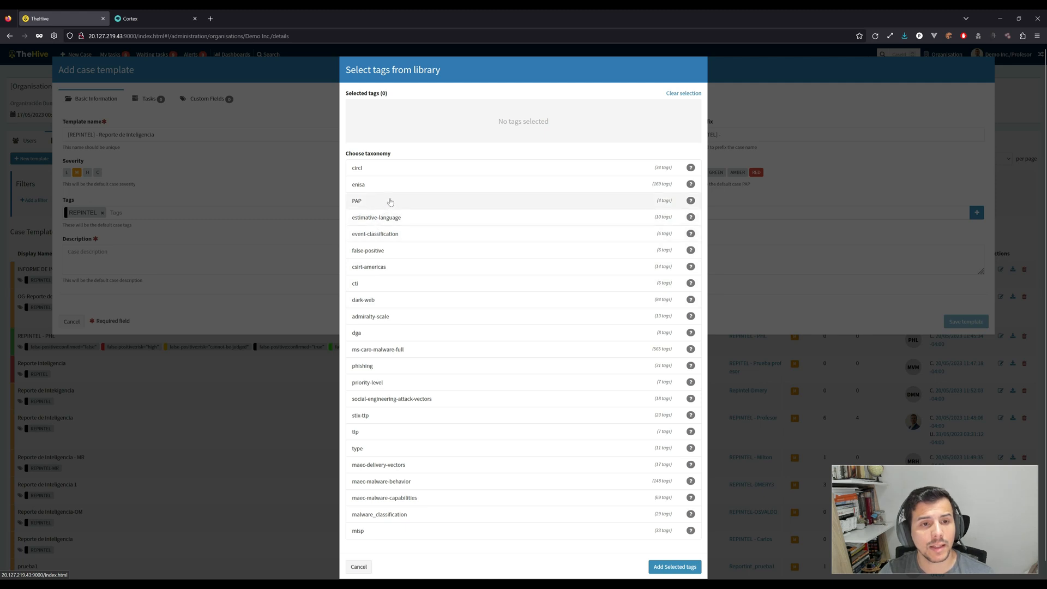
pyautogui.scroll(-1, 419, 417)
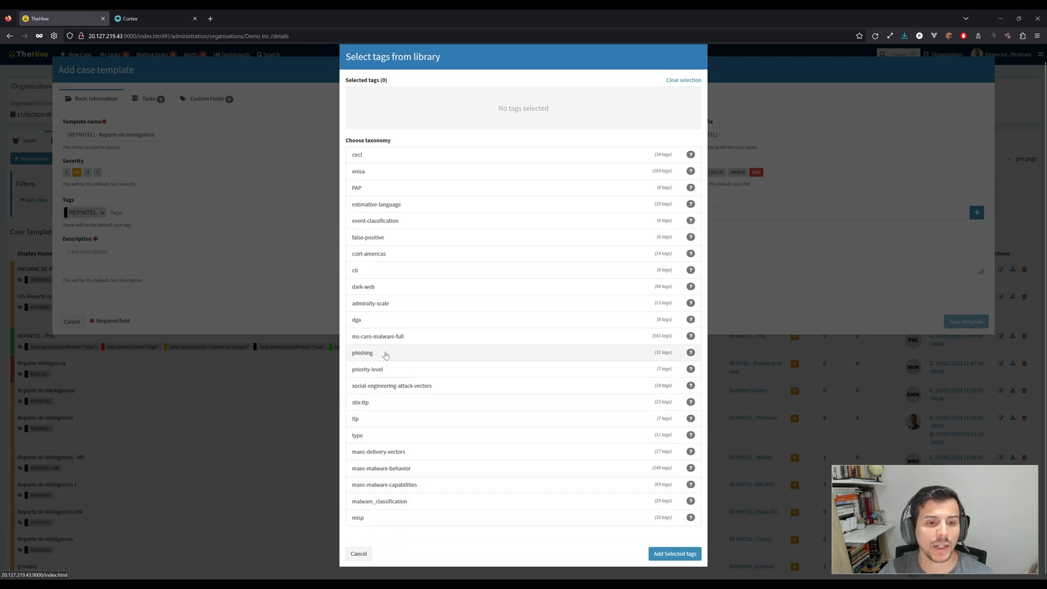
pyautogui.click(400, 376)
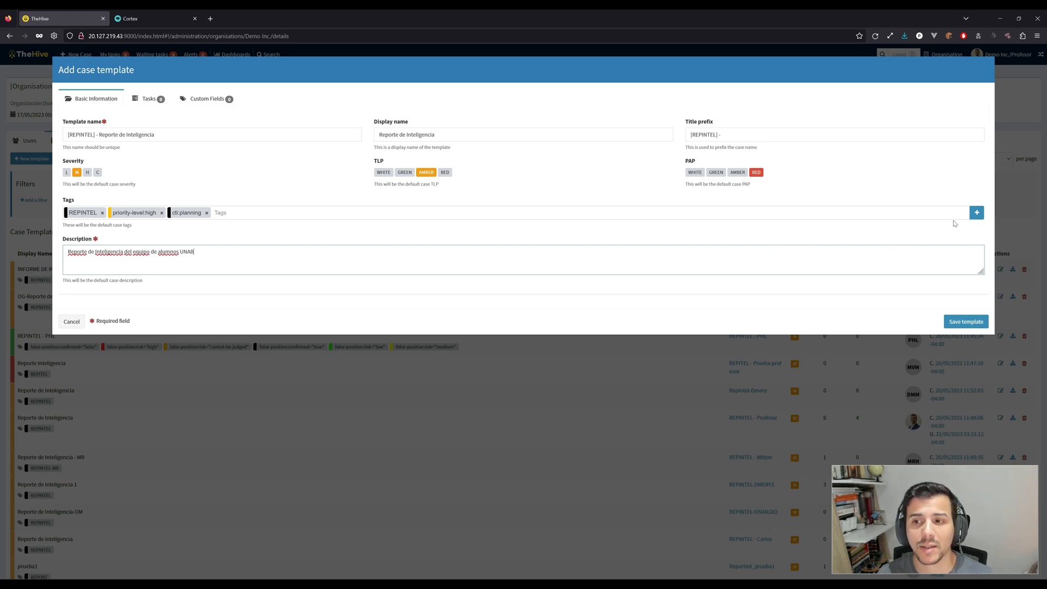
pyautogui.click(977, 213)
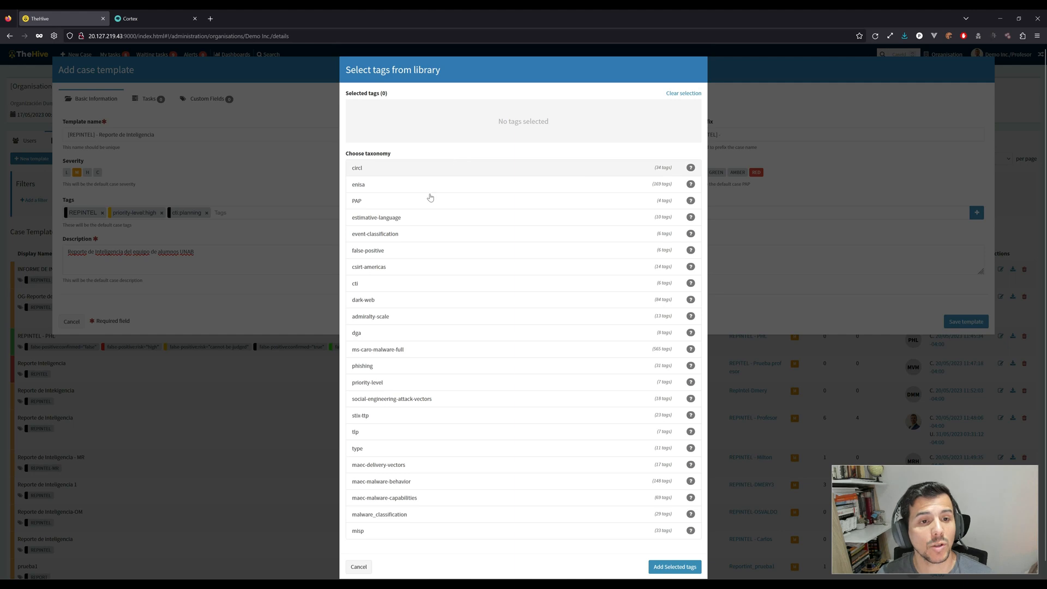
pyautogui.click(292, 317)
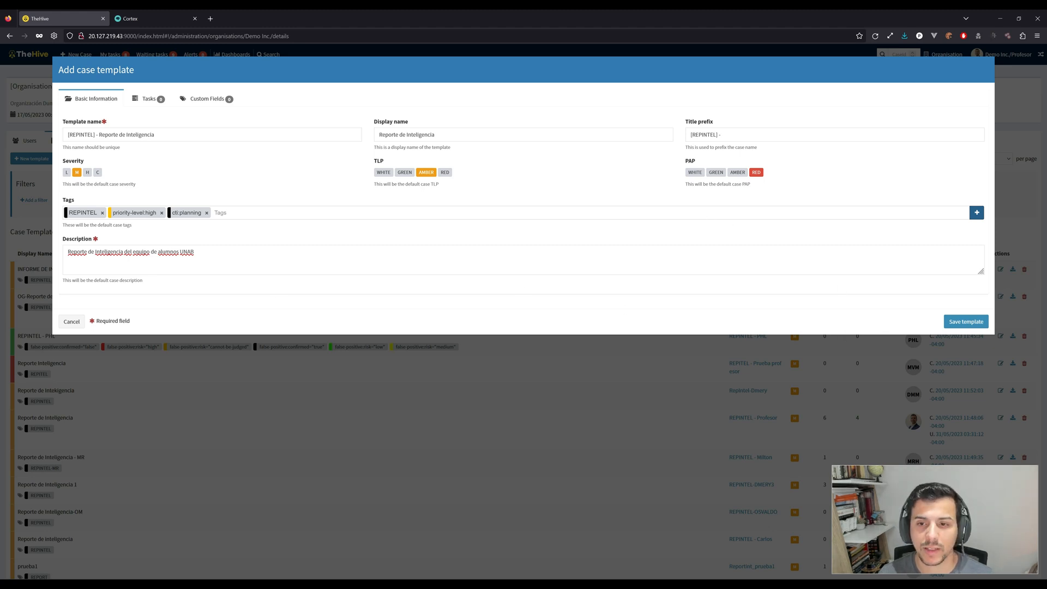
# Add the task 'Definir los PIR' in group Direction, assigned to the instructor's account.
pyautogui.click(146, 103)
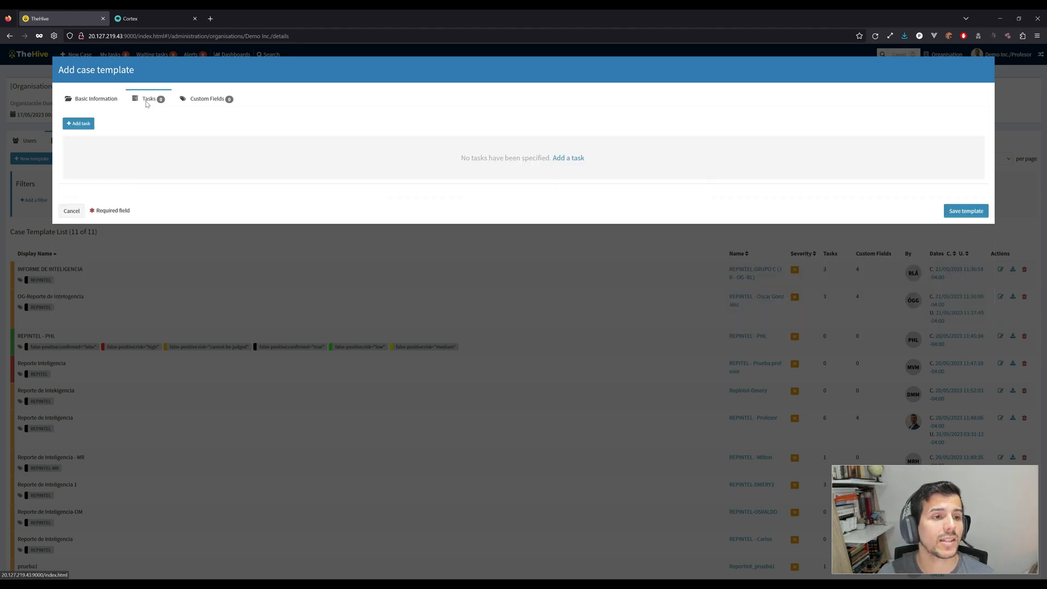
pyautogui.click(80, 125)
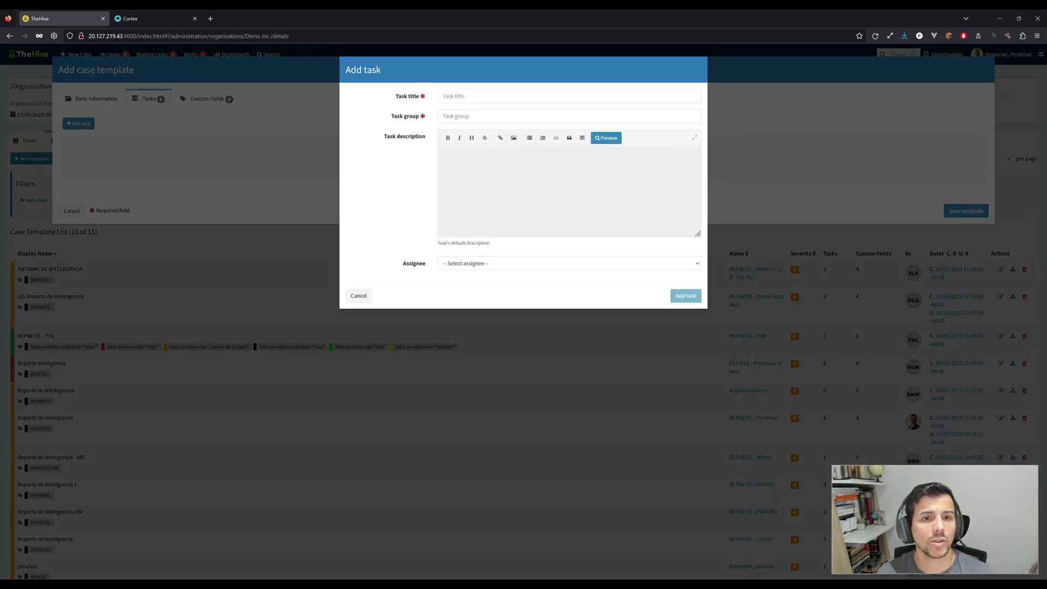
pyautogui.click(480, 116)
pyautogui.write('Dier')
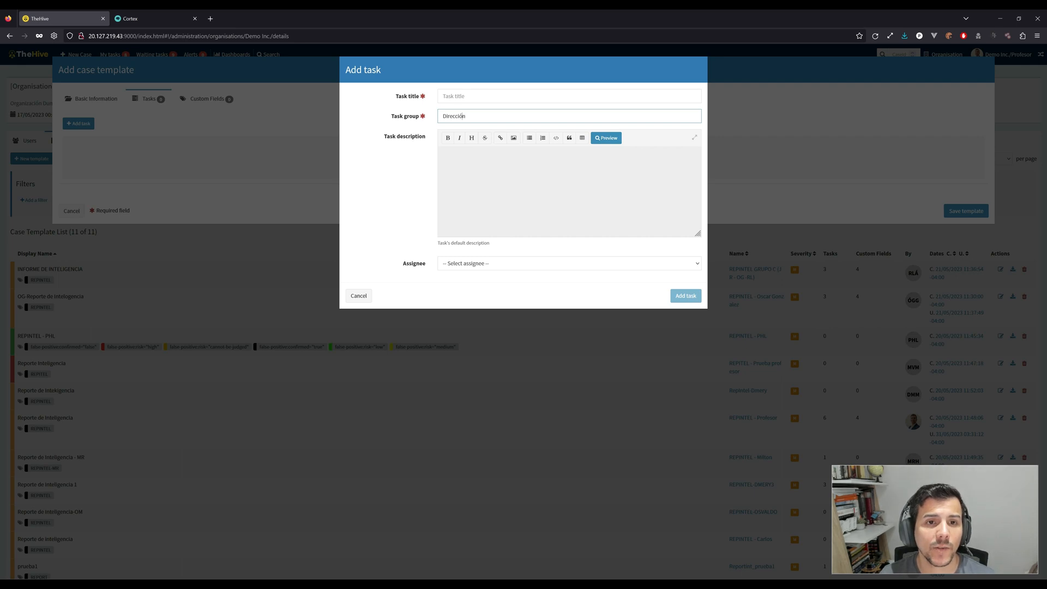
pyautogui.hotkey('ctrl', 'a')
pyautogui.write('Direction')
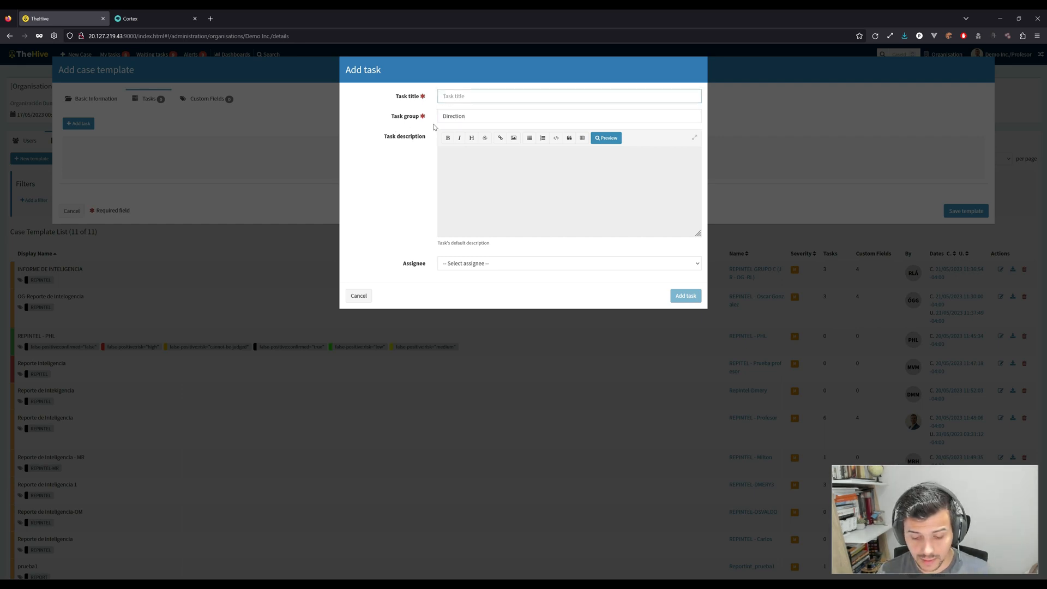
pyautogui.write('Definir los PIRT')
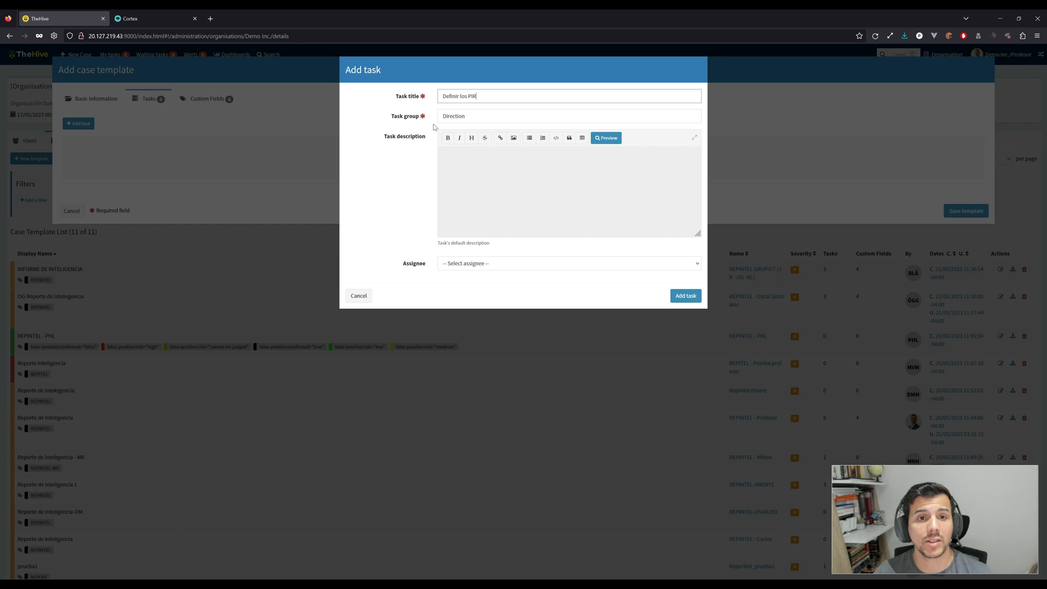
pyautogui.click(477, 265)
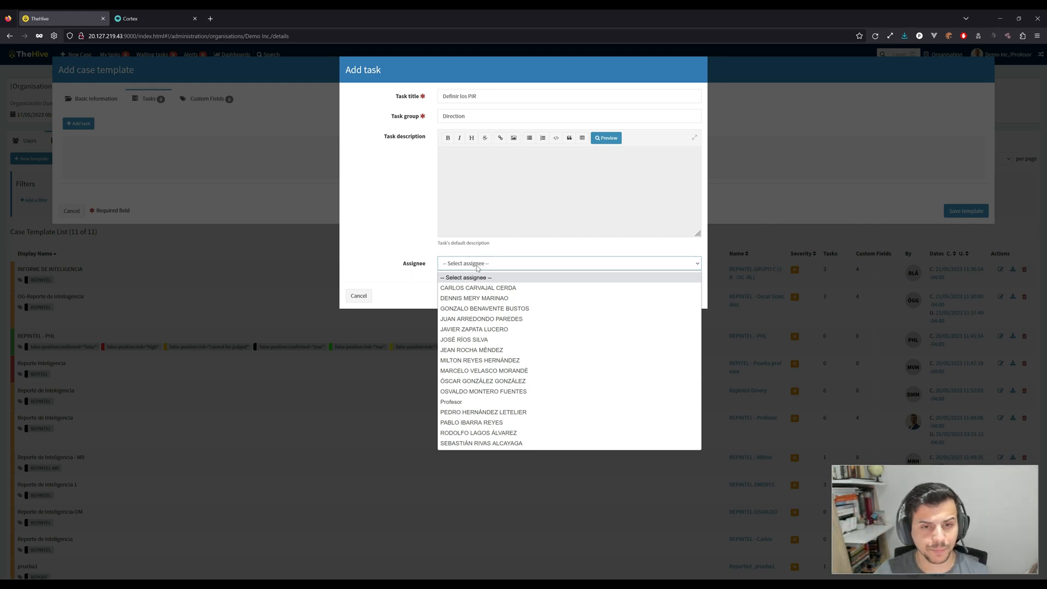
pyautogui.click(453, 402)
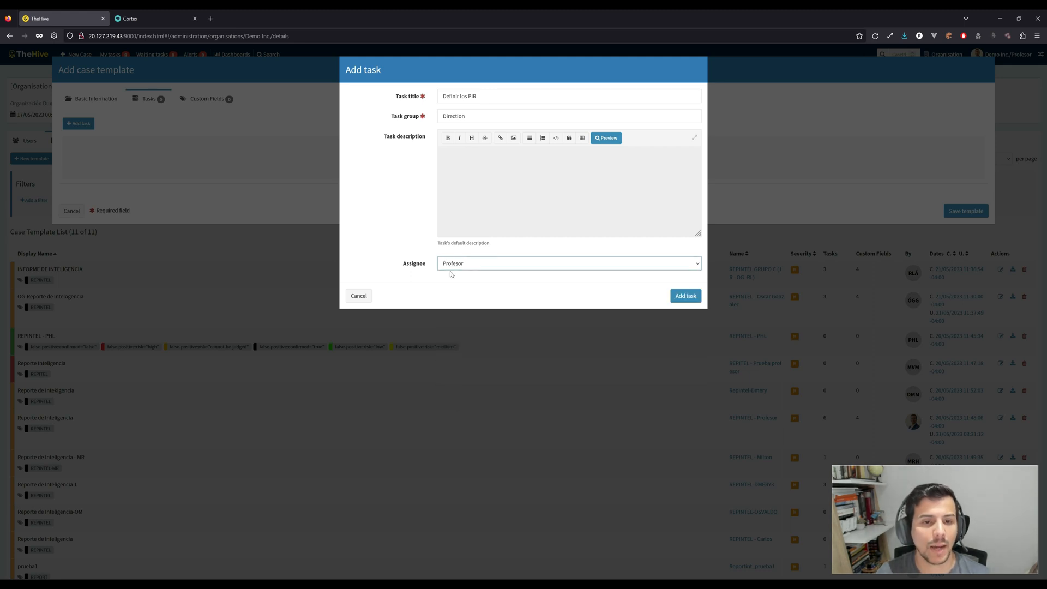
pyautogui.click(684, 296)
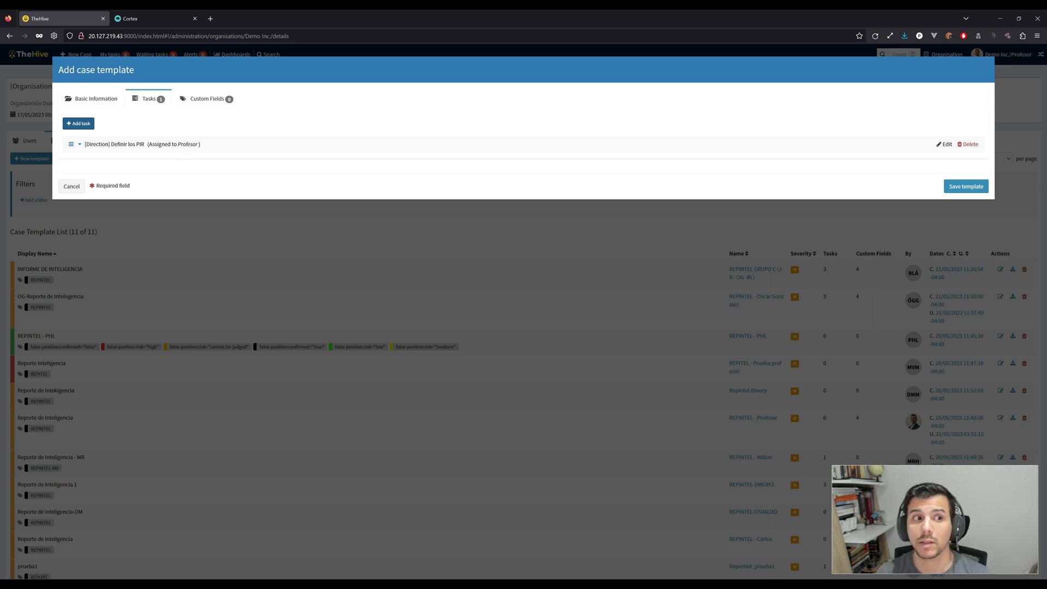
# Add the Direction task 'Definir los investigadores', assigned to the teacher's account.
pyautogui.click(75, 124)
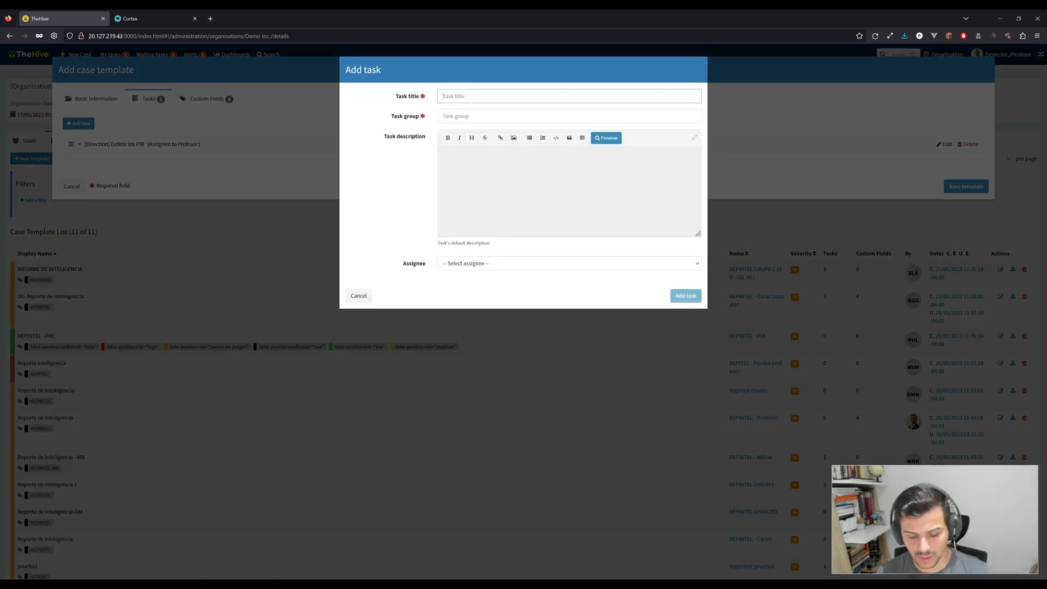
pyautogui.write('Definir')
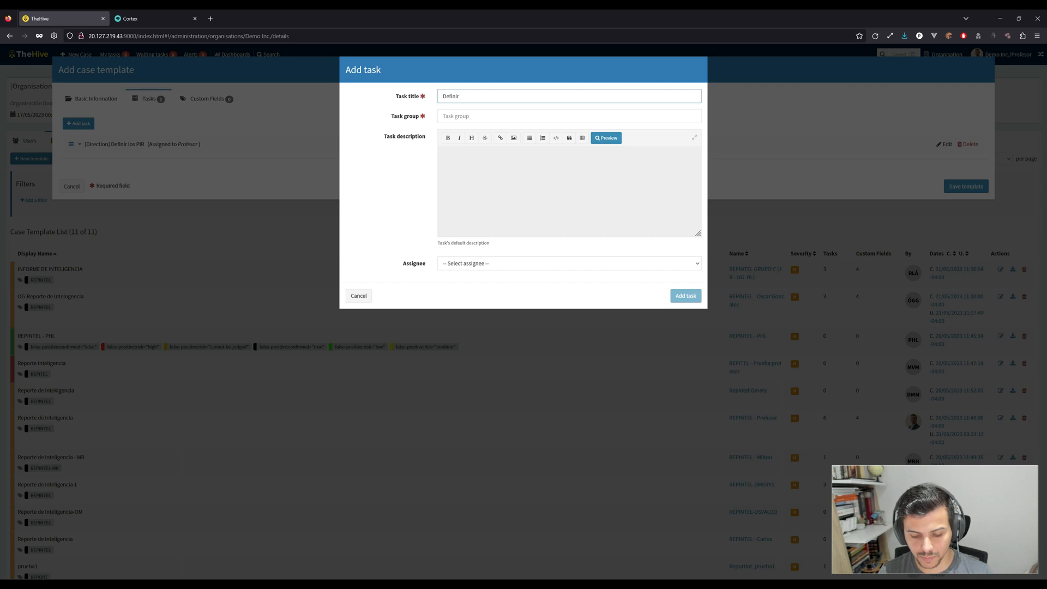
pyautogui.write(' los investigadores')
pyautogui.press('Tab')
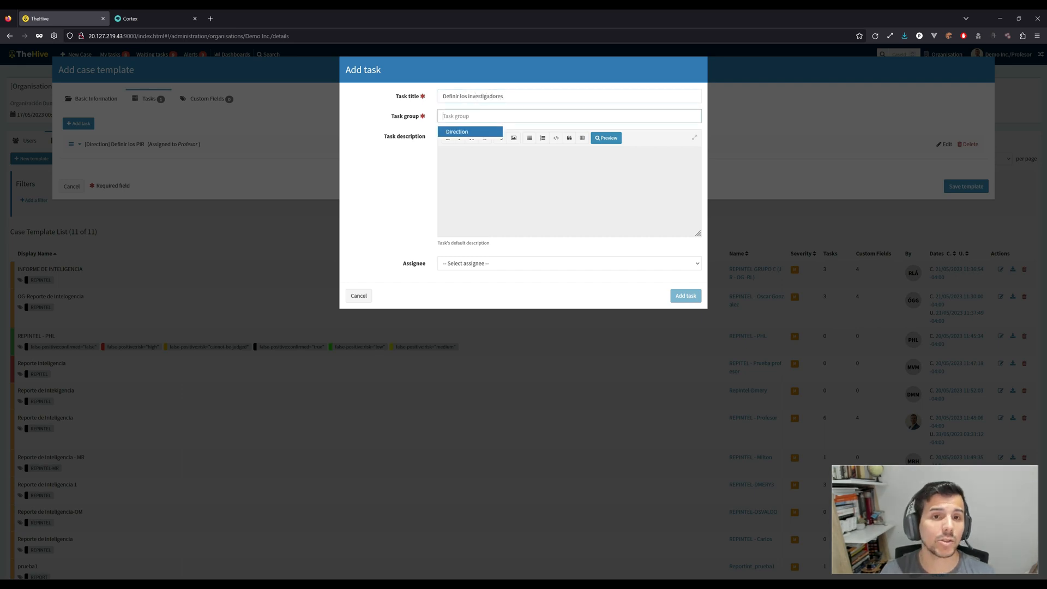
pyautogui.click(455, 134)
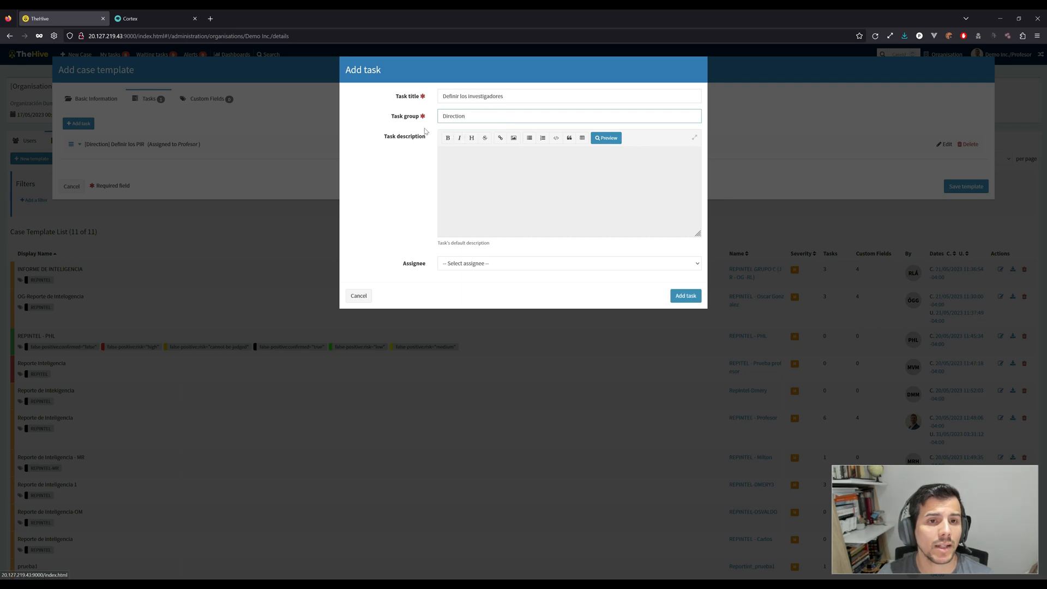
pyautogui.click(495, 264)
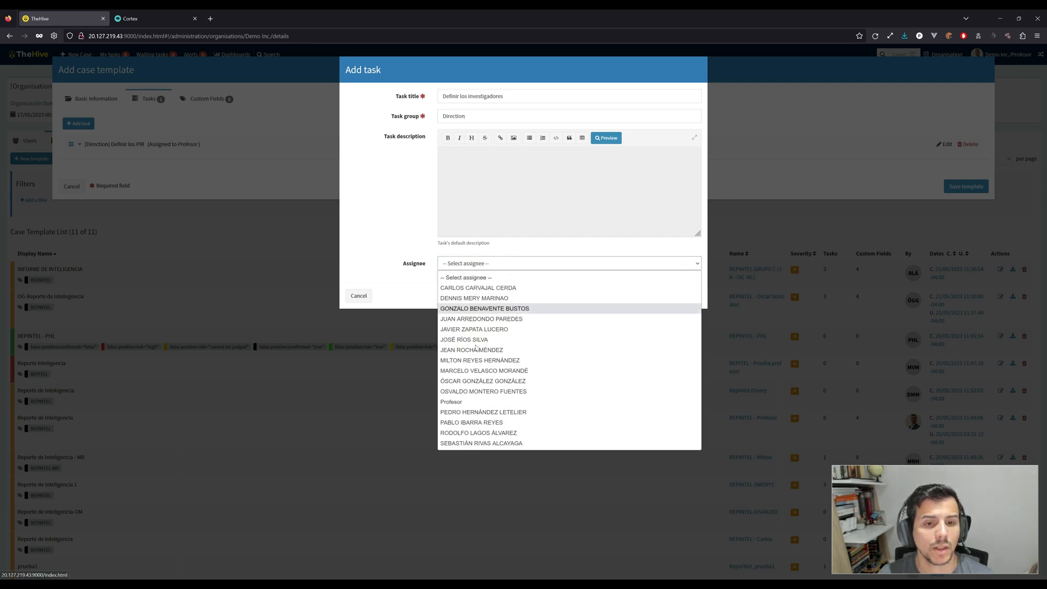
pyautogui.click(488, 403)
pyautogui.click(688, 296)
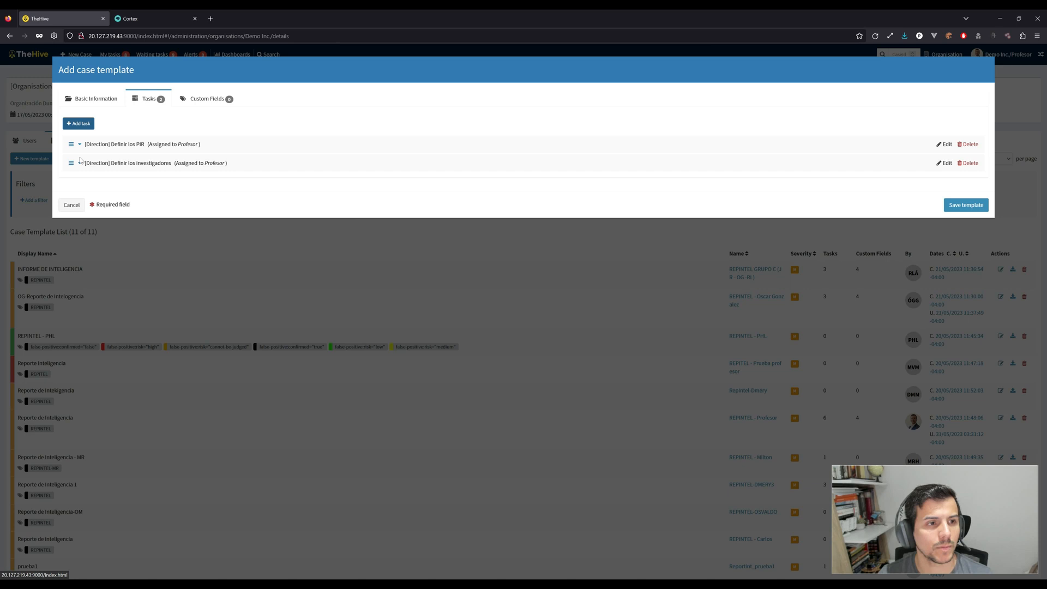
# Add the Collection task 'Definir las fuentes de informacion que se utilizaran' with no assignee.
pyautogui.click(71, 123)
pyautogui.click(489, 114)
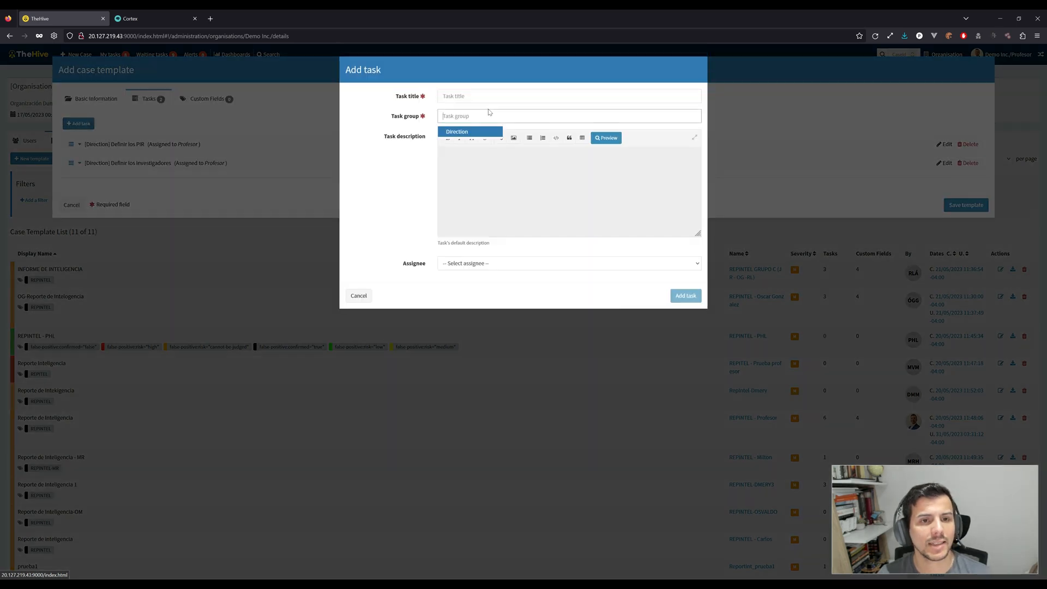
pyautogui.write('Collection')
pyautogui.hotkey('shift', 'Tab')
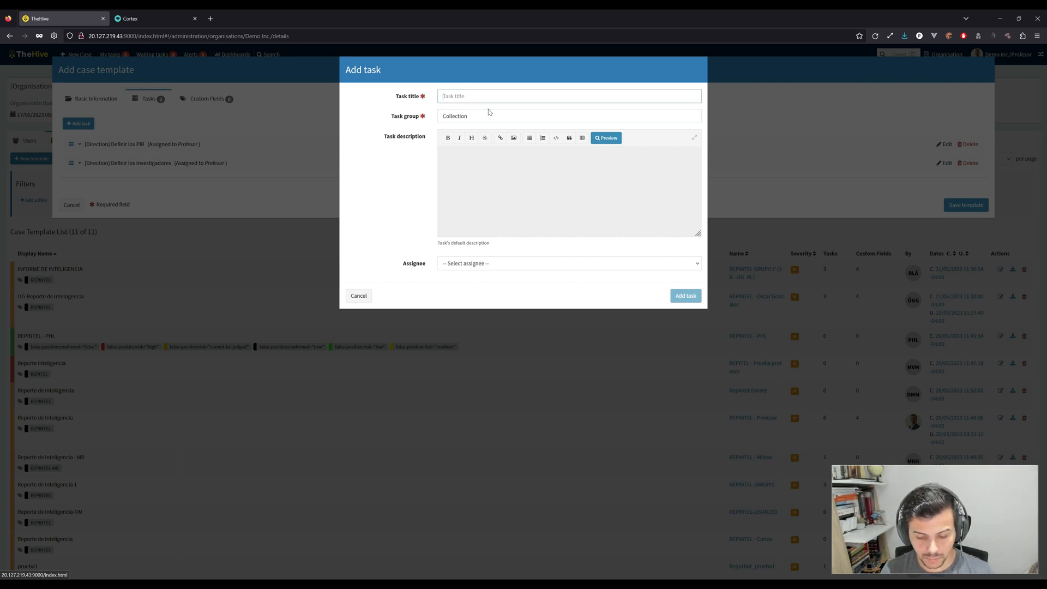
pyautogui.write('Defnir las fuentes de informacion')
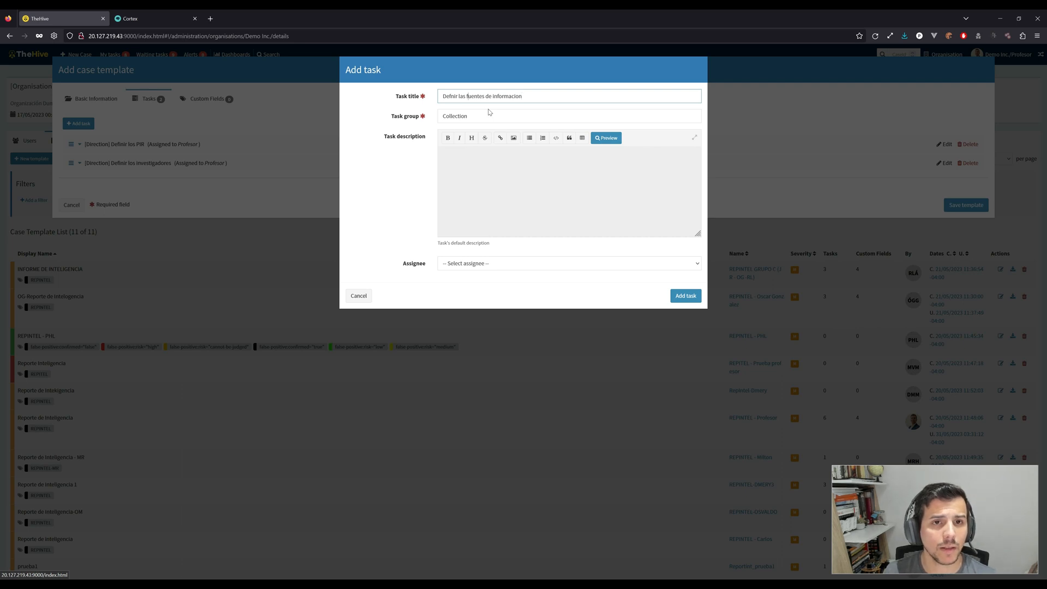
pyautogui.write('ion que se utilizaran')
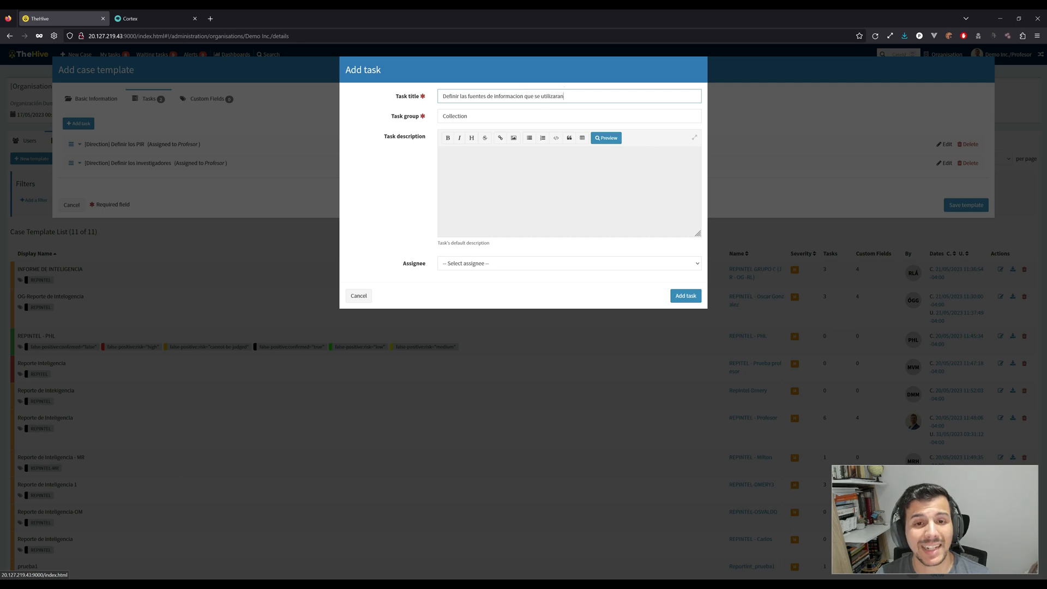
pyautogui.click(464, 265)
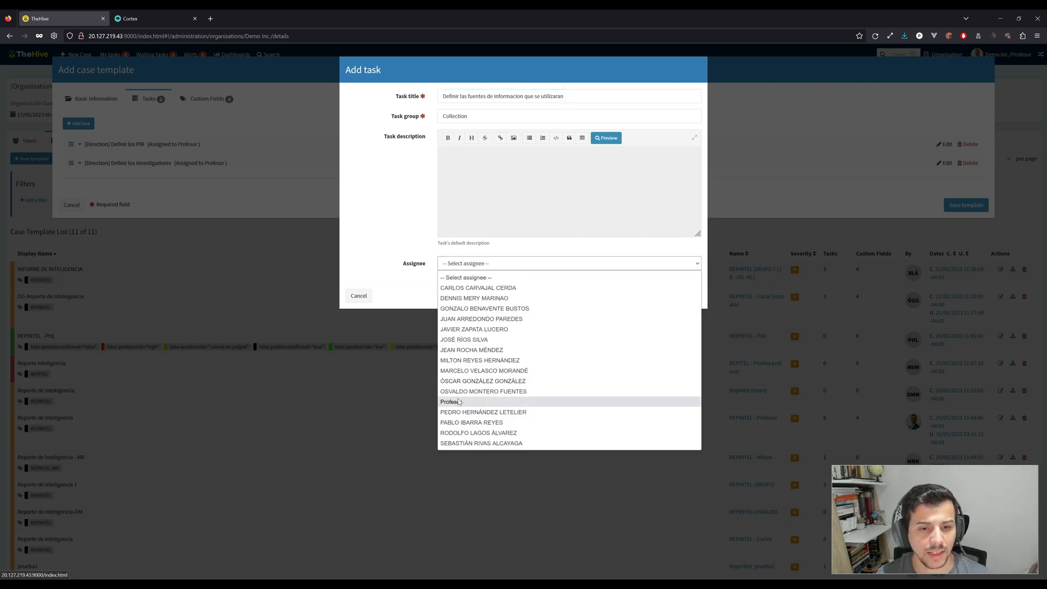
pyautogui.click(467, 277)
pyautogui.click(685, 296)
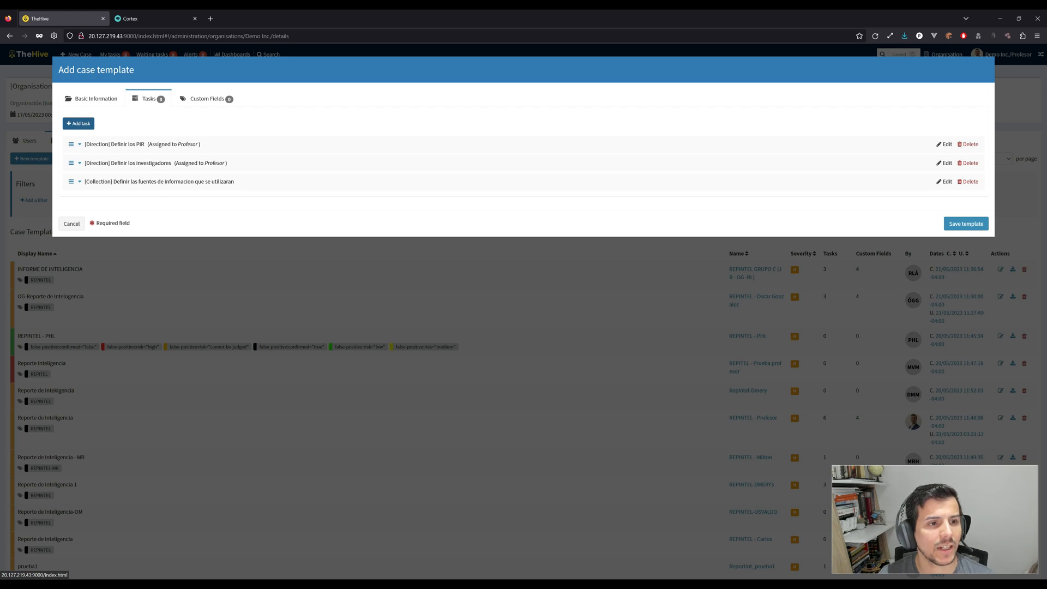
# Add the unassigned task 'Creacion de boletin' under the Analysis group.
pyautogui.click(79, 123)
pyautogui.click(455, 116)
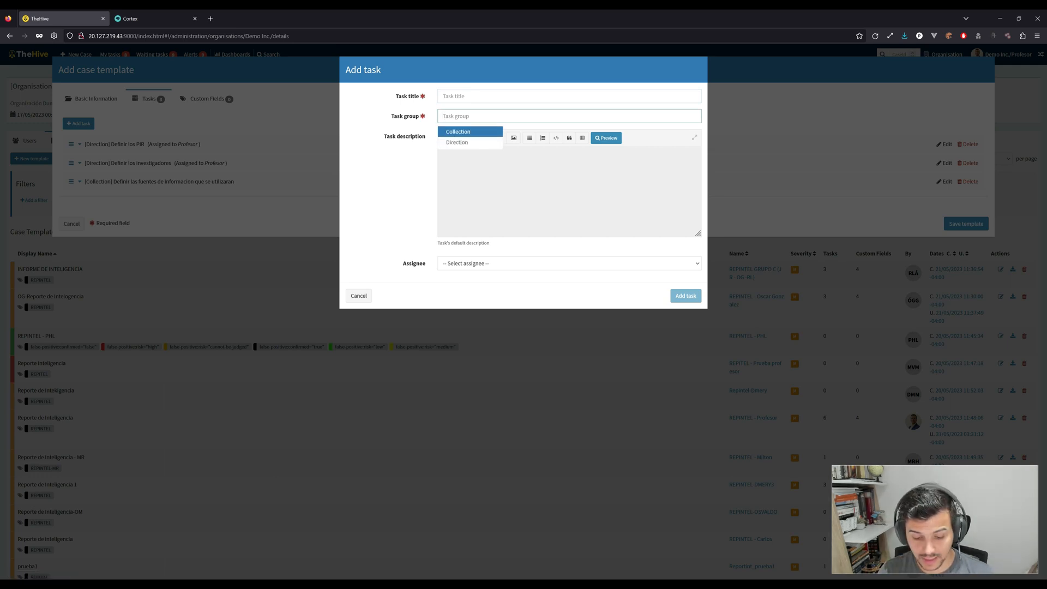
pyautogui.write('Analysis')
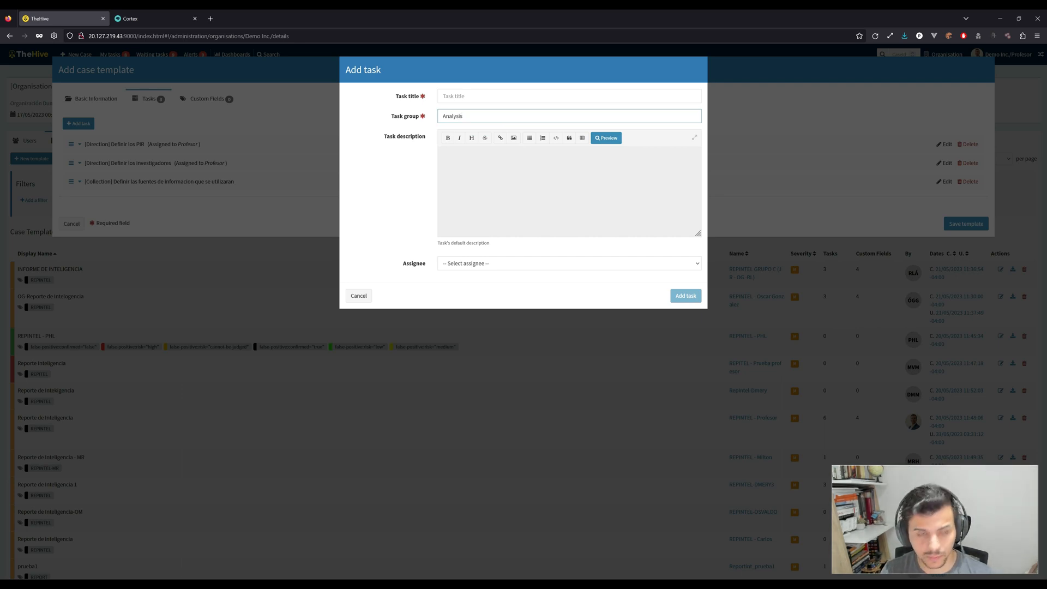
pyautogui.click(453, 96)
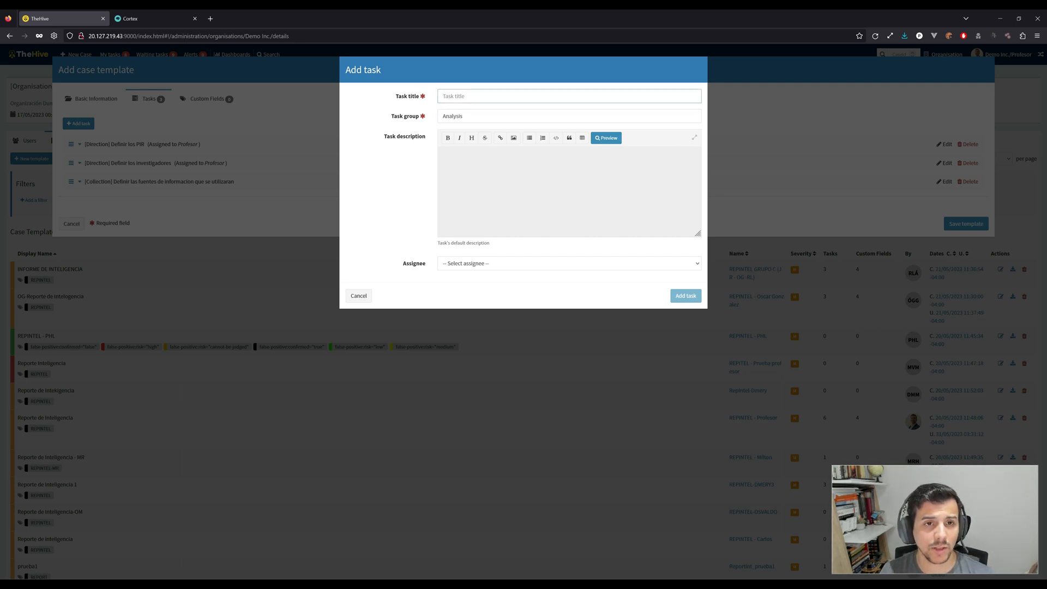
pyautogui.write('Creacion de ')
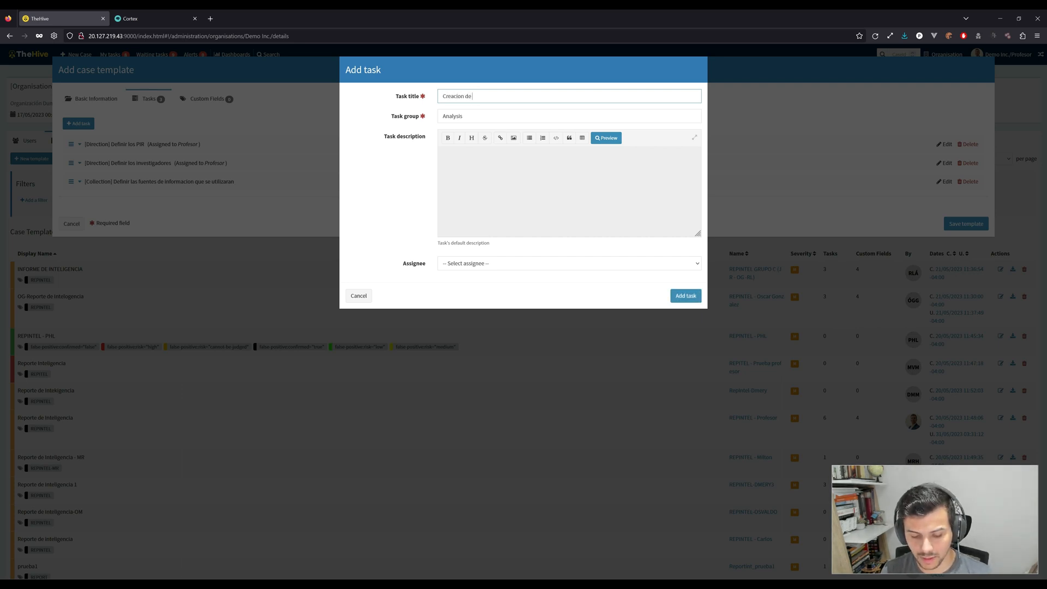
pyautogui.write('temple')
pyautogui.write('te')
pyautogui.hotkey('ctrl', 'BackSpace')
pyautogui.write('boletin')
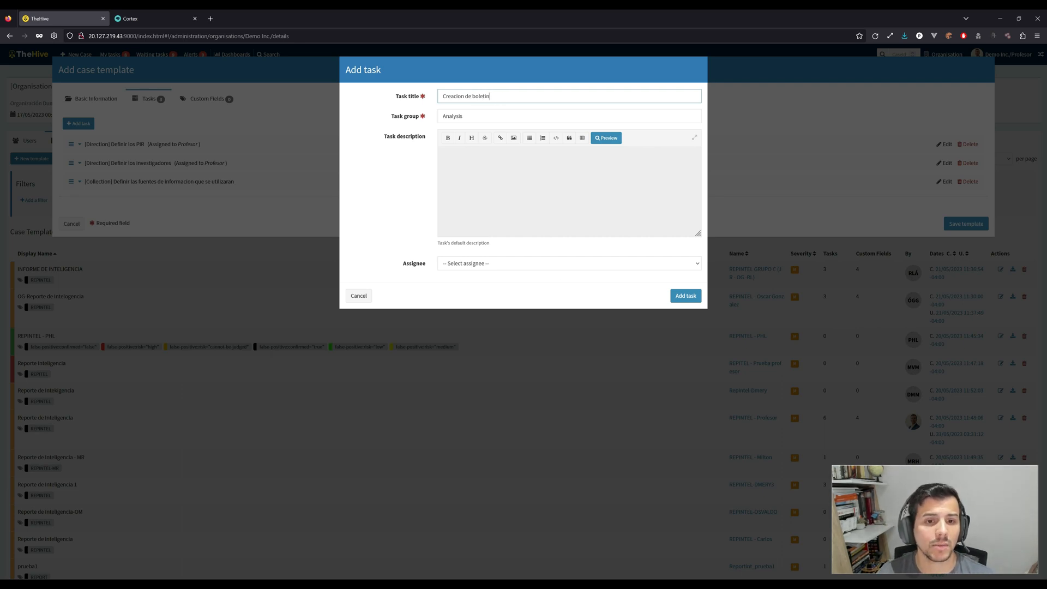
pyautogui.click(684, 297)
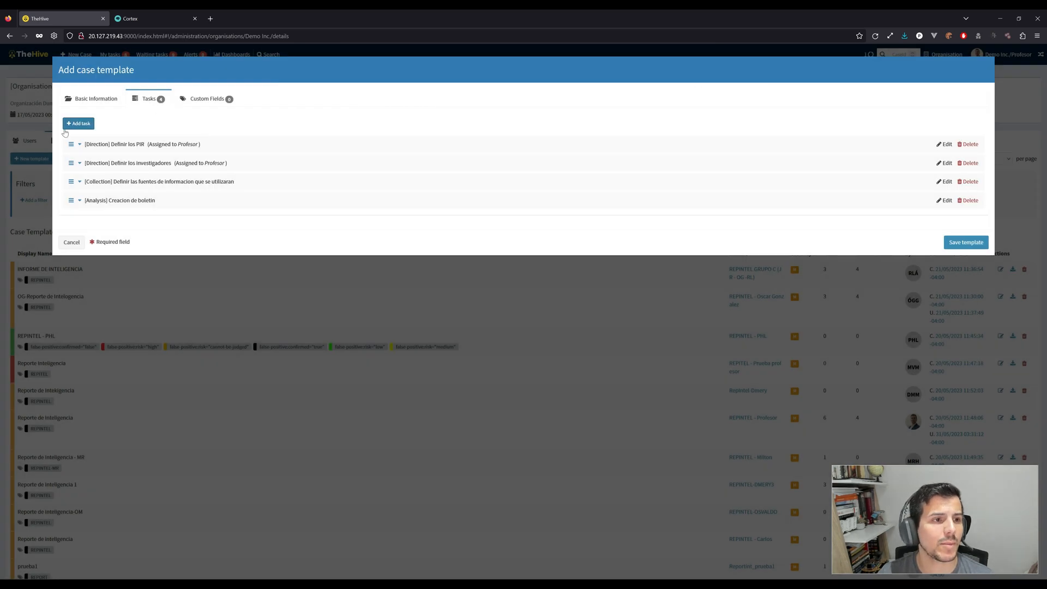
# Add the Dissemination task 'Envio de contenido a stakeholder'.
pyautogui.click(78, 123)
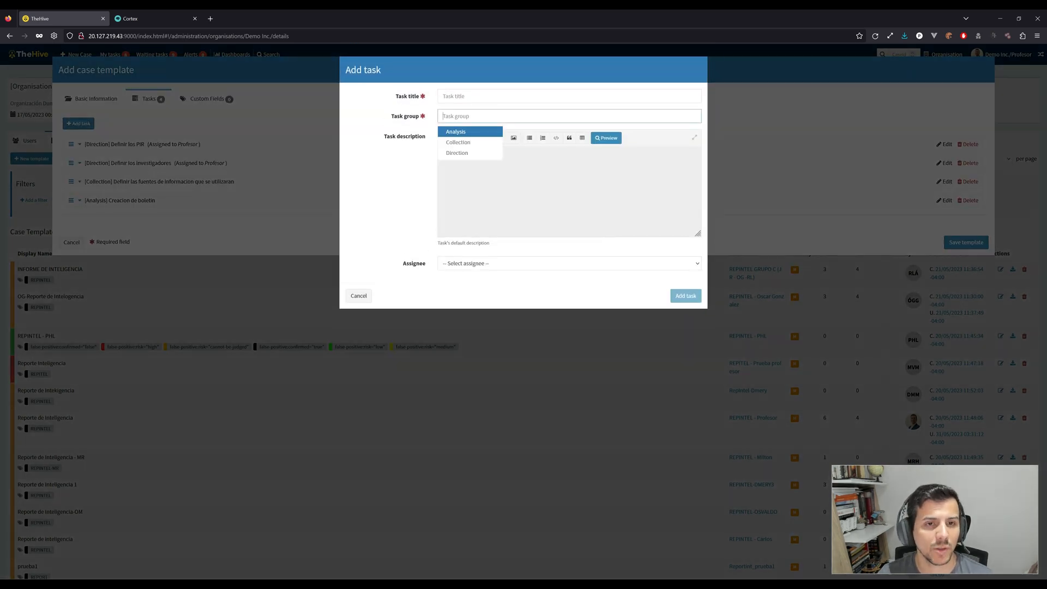
pyautogui.write('Disseminartio')
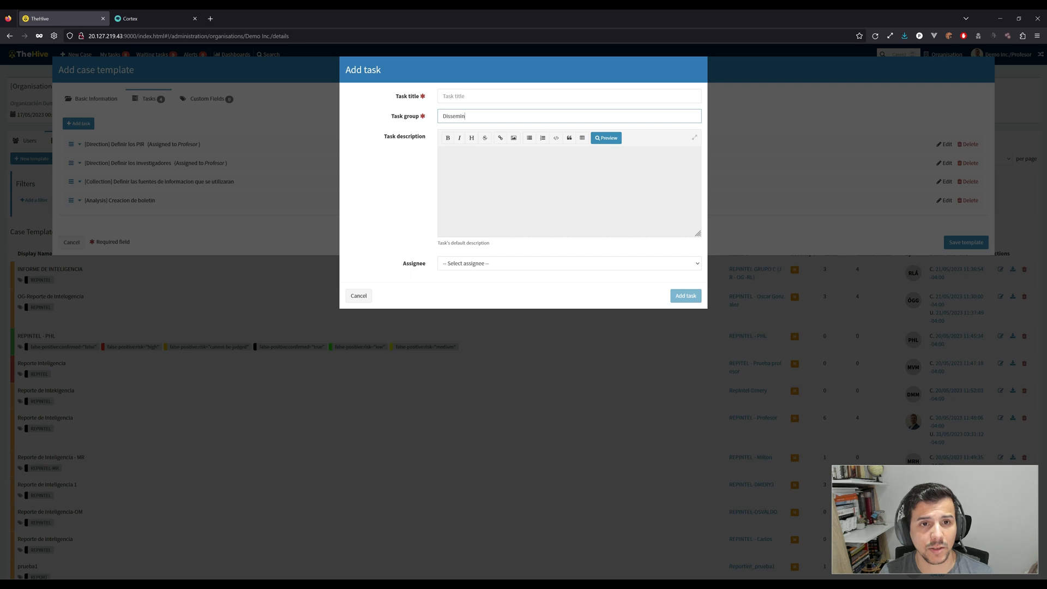
pyautogui.press('BackSpace')
pyautogui.press('BackSpace')
pyautogui.press('BackSpace')
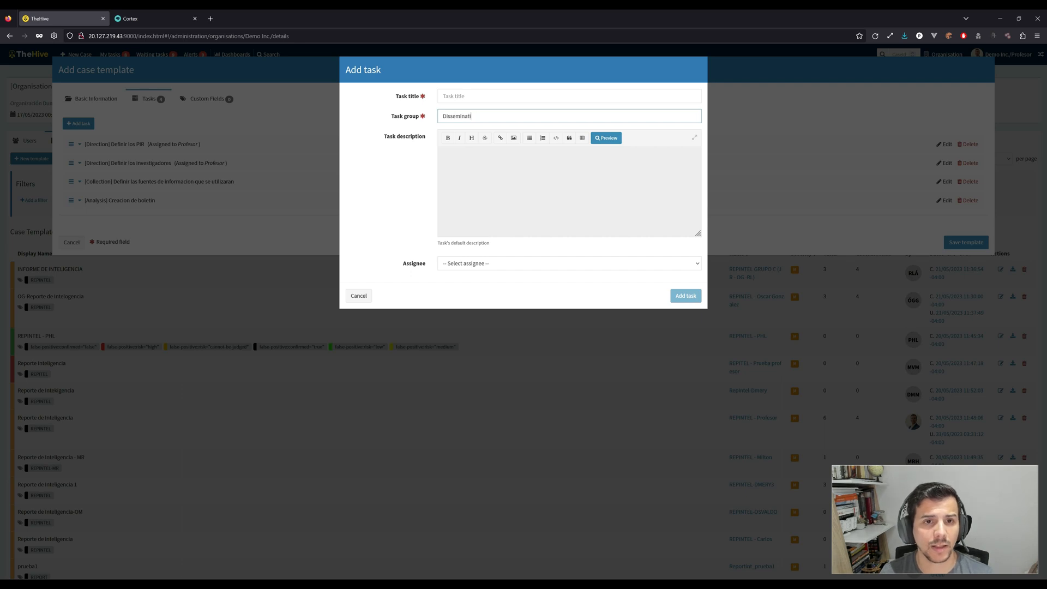
pyautogui.click(453, 96)
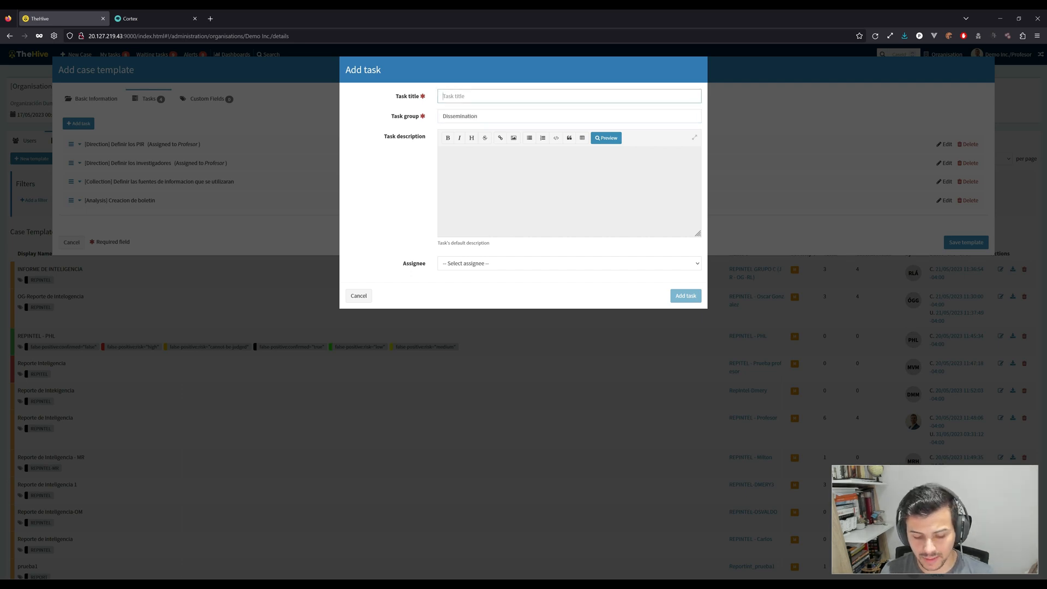
pyautogui.write('Envio de')
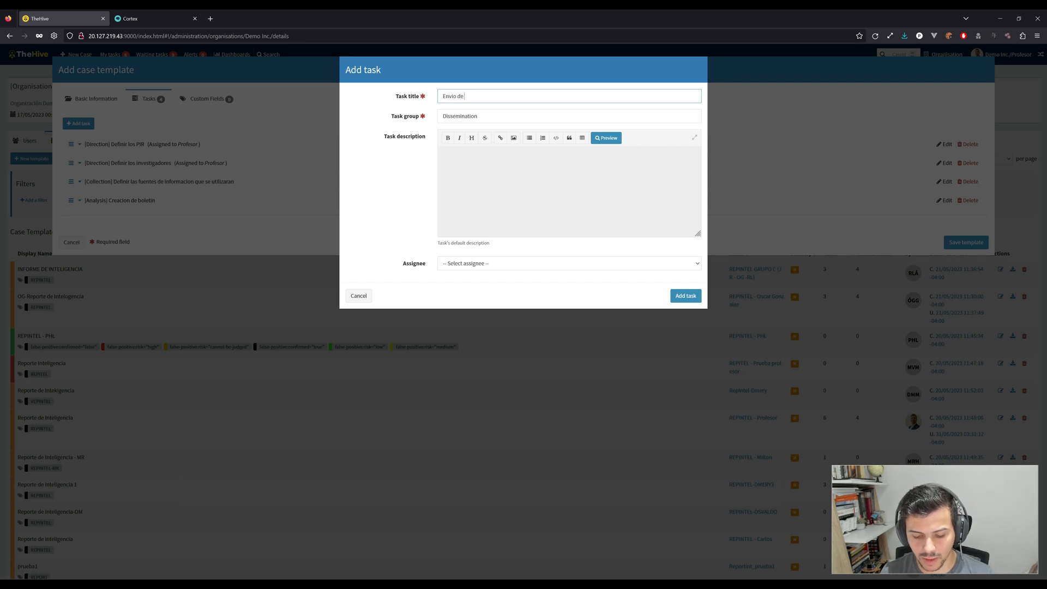
pyautogui.write(' contenido a')
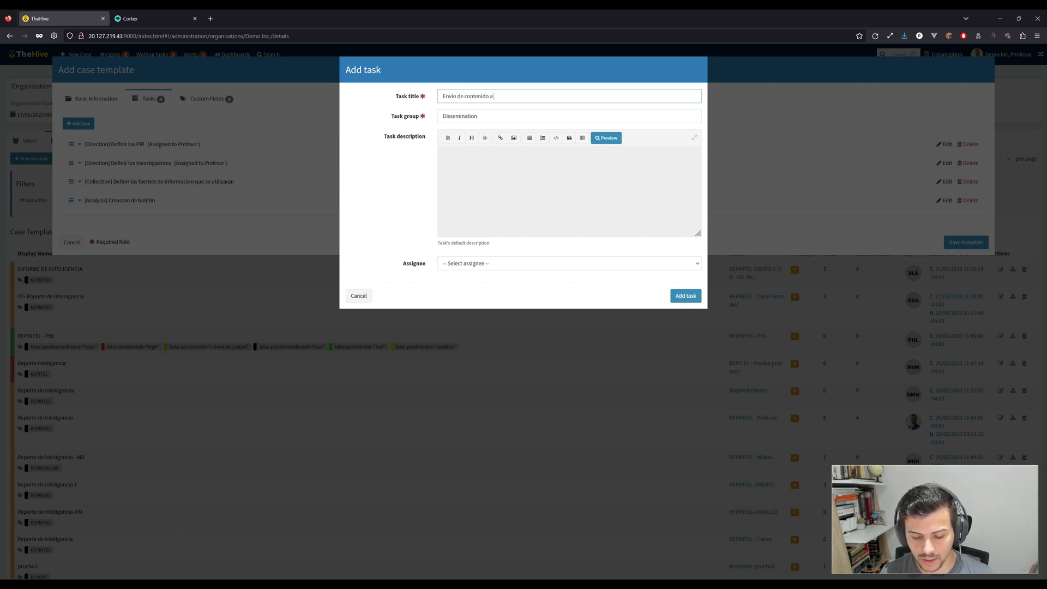
pyautogui.write(' ccliente')
pyautogui.hotkey('ctrl', 'BackSpace')
pyautogui.write('stakehode')
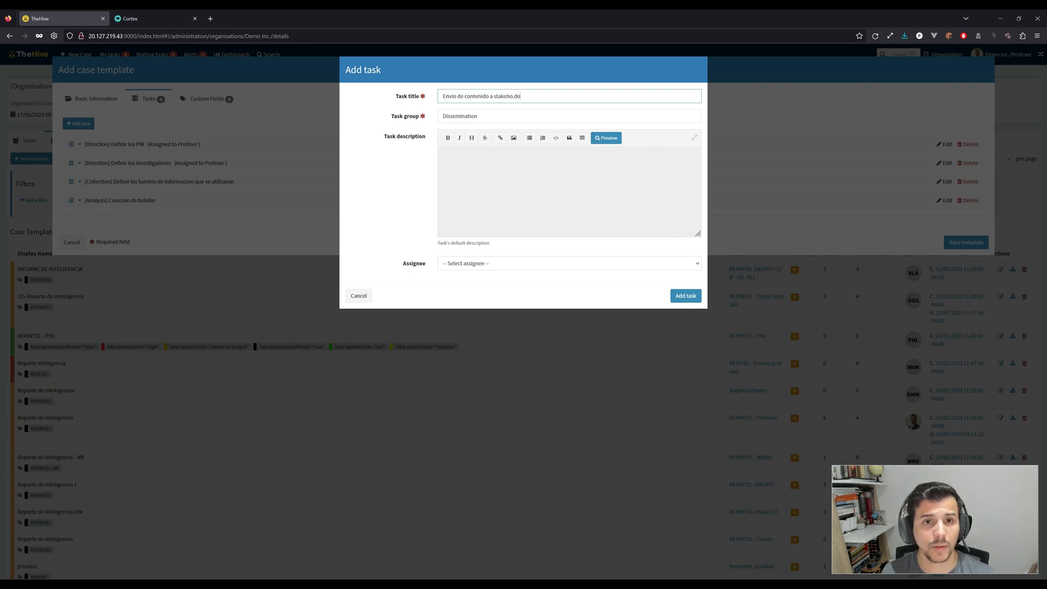
pyautogui.press('BackSpace')
pyautogui.write('lder')
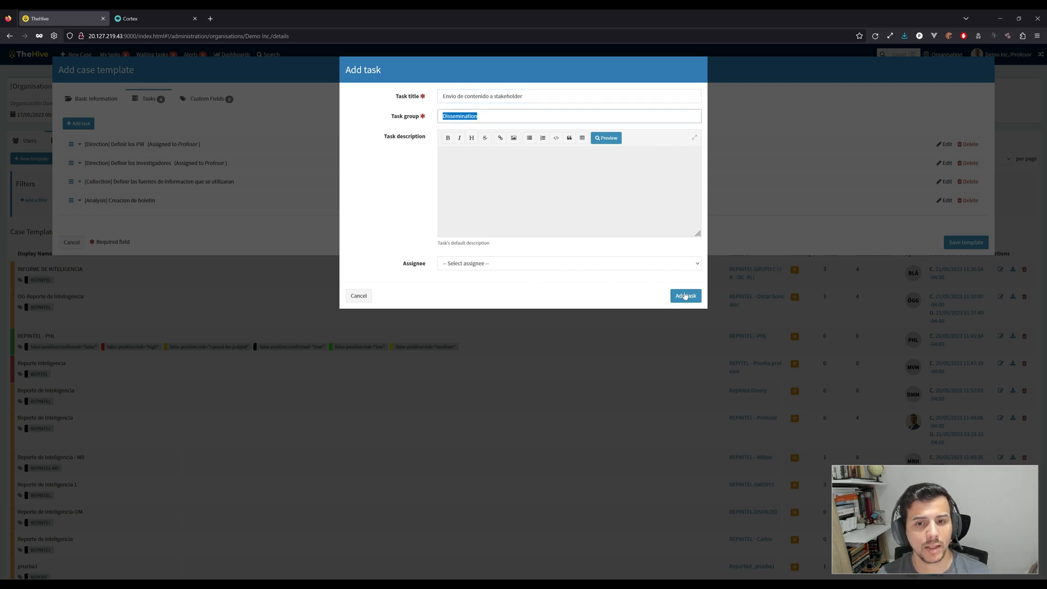
pyautogui.click(685, 296)
# Add a second Dissemination task titled 'Feedback del proceso'.
pyautogui.click(78, 123)
pyautogui.click(463, 116)
pyautogui.click(463, 166)
pyautogui.click(446, 97)
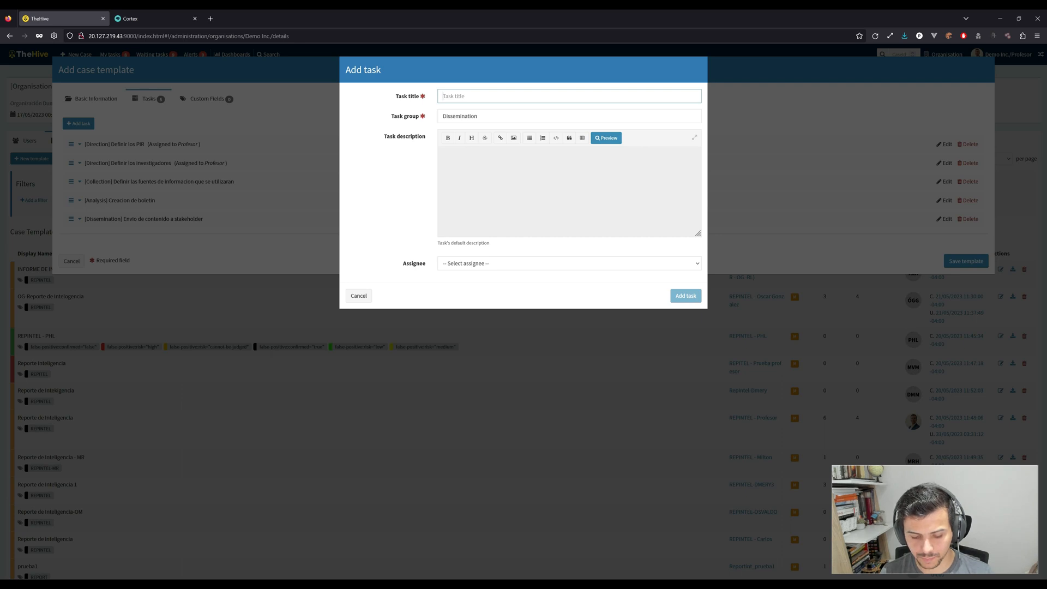
pyautogui.write('Feedback de entrega')
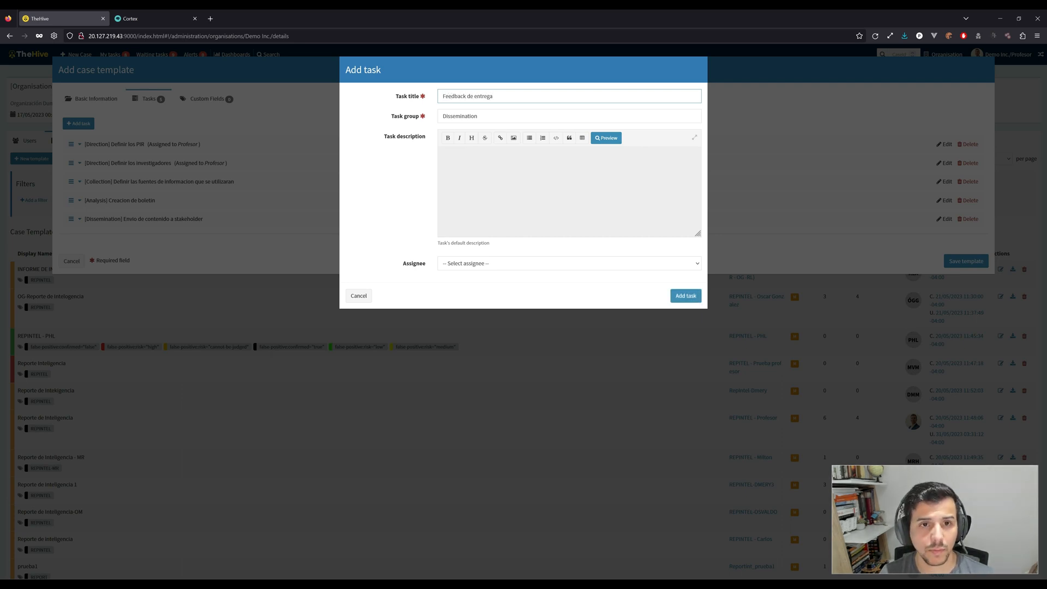
pyautogui.hotkey('ctrl', 'BackSpace')
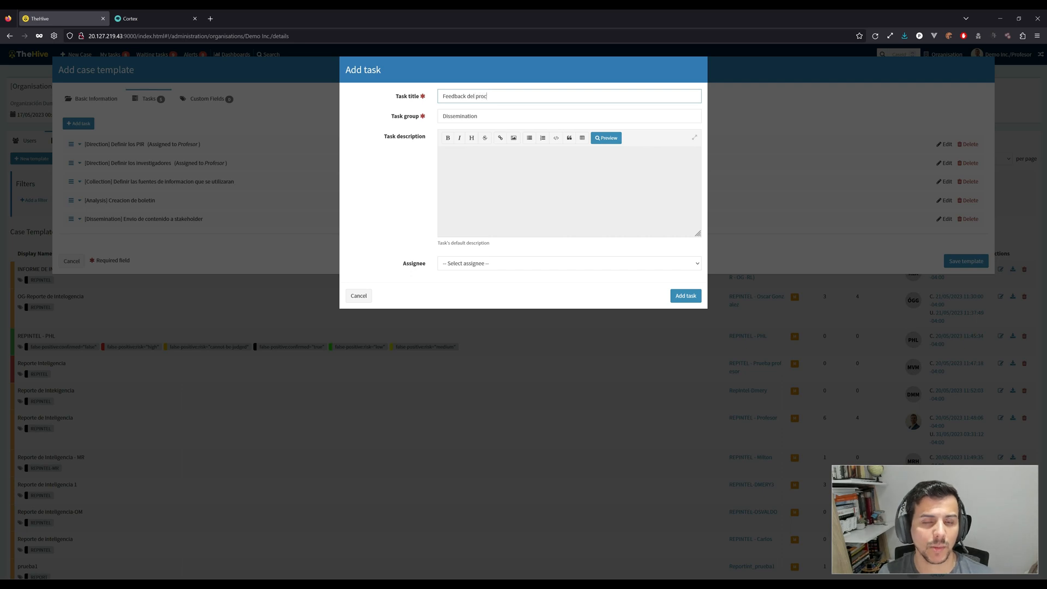
pyautogui.click(686, 295)
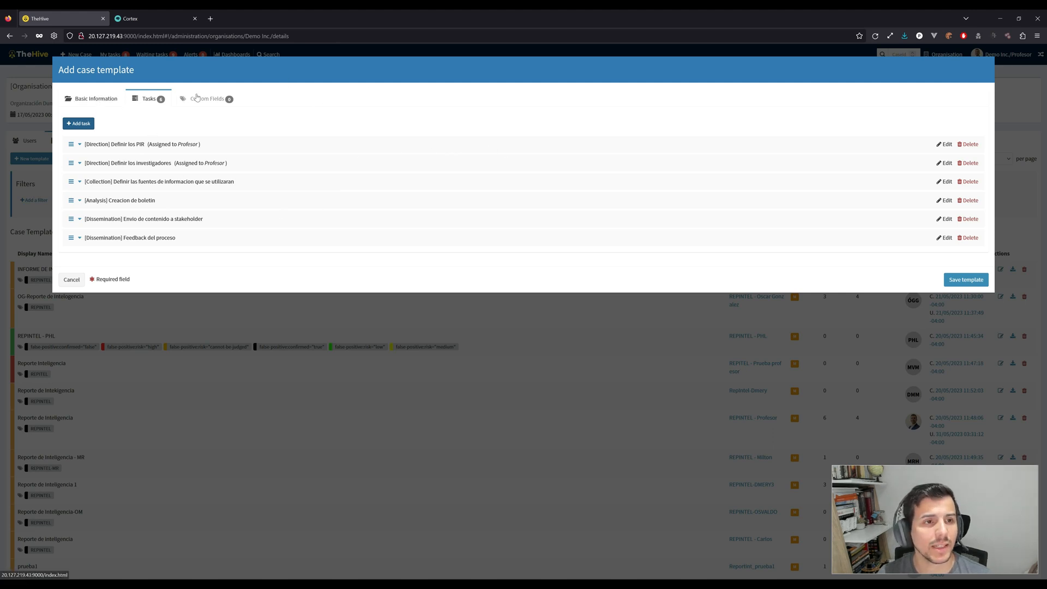
# Add custom fields Entry Type set to SOR and LTIOV with an empty date.
pyautogui.click(197, 98)
pyautogui.click(89, 124)
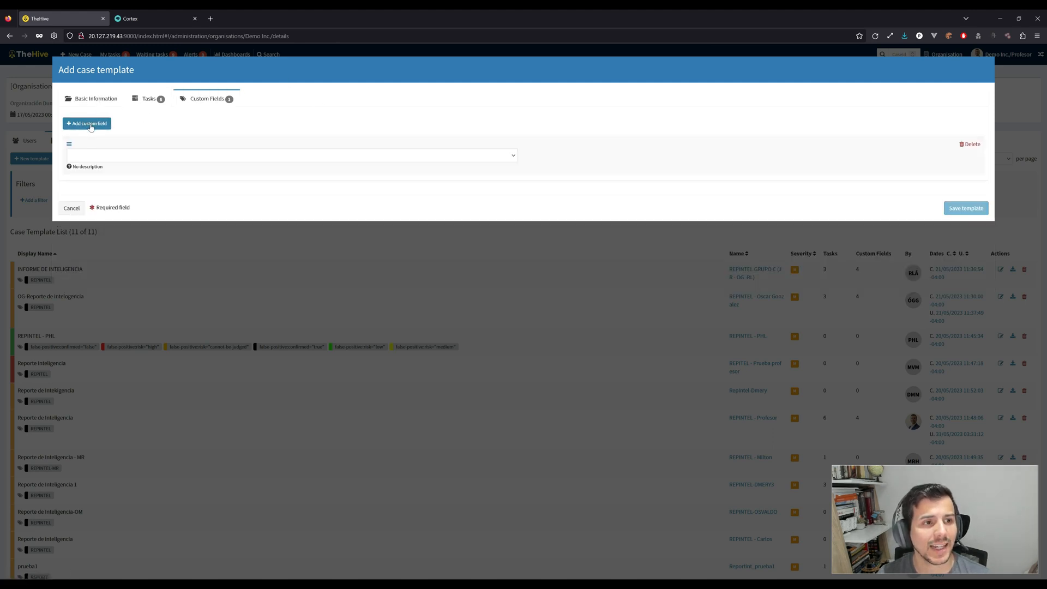
pyautogui.click(92, 158)
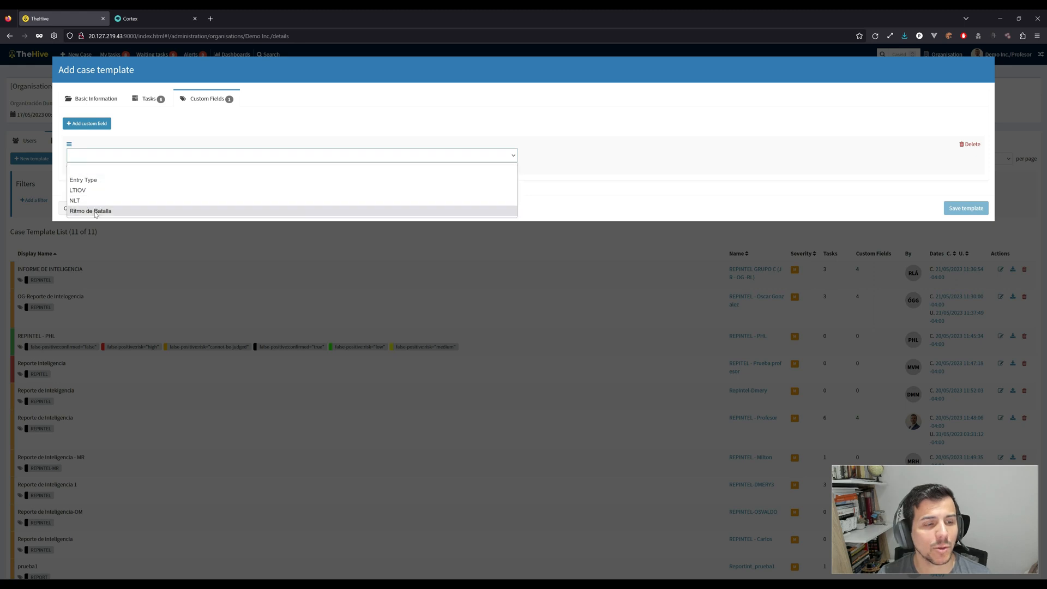
pyautogui.click(92, 181)
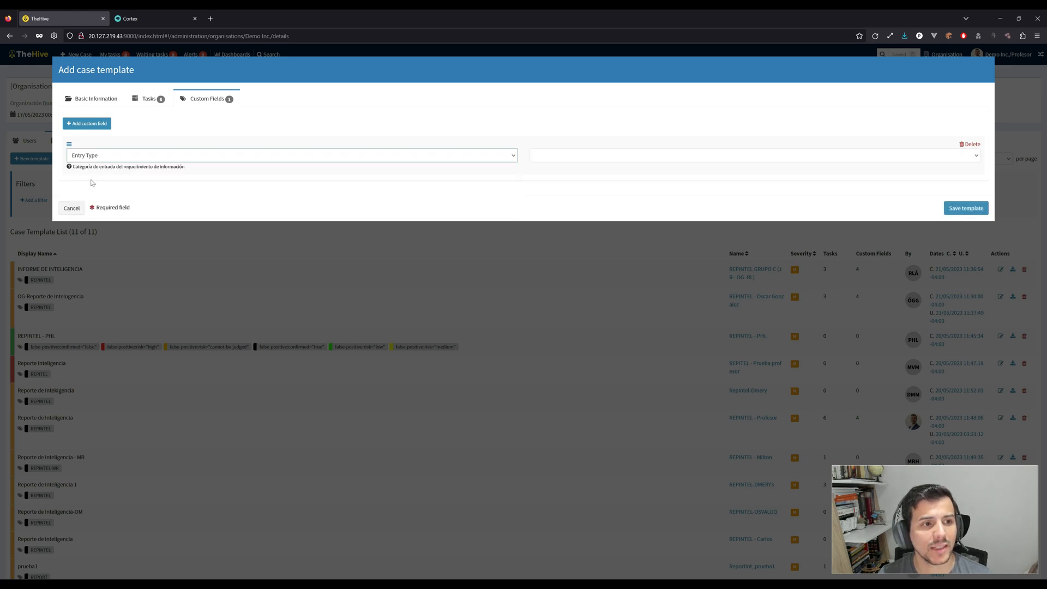
pyautogui.click(735, 159)
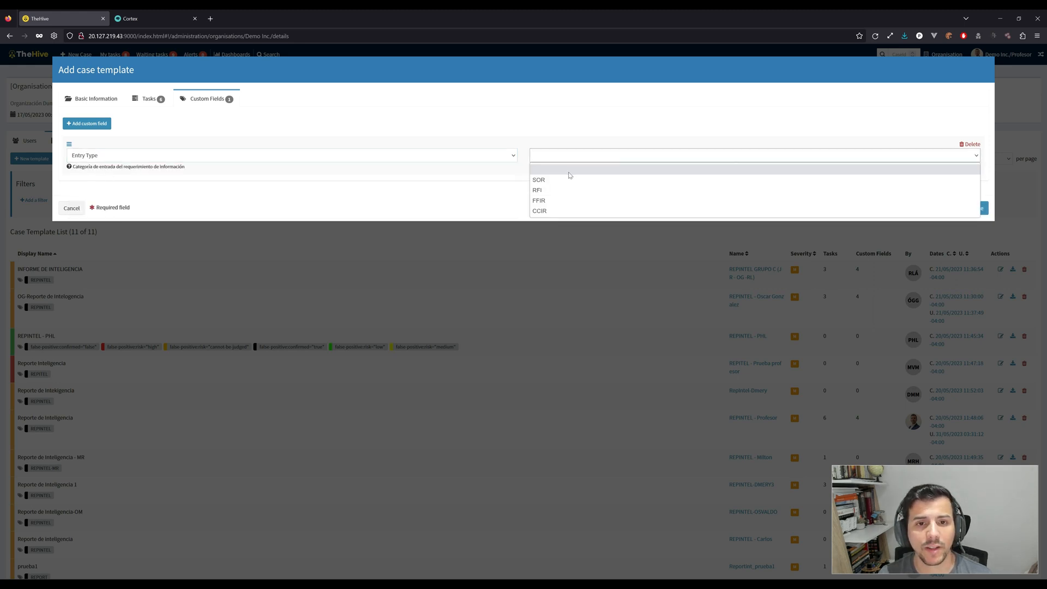
pyautogui.click(540, 181)
pyautogui.click(88, 123)
pyautogui.click(86, 195)
pyautogui.click(77, 231)
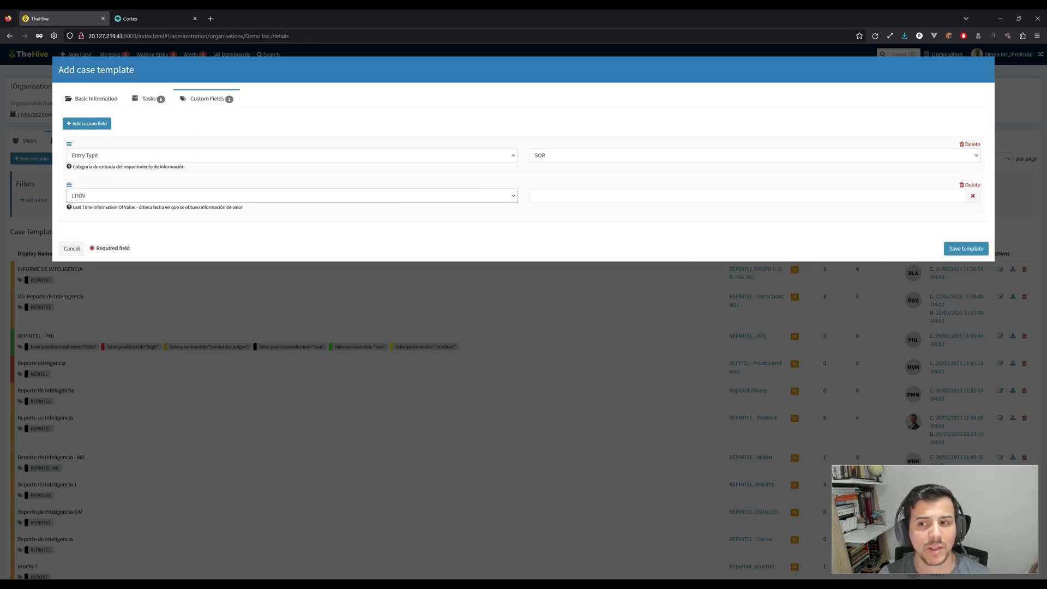
pyautogui.click(583, 195)
pyautogui.click(584, 195)
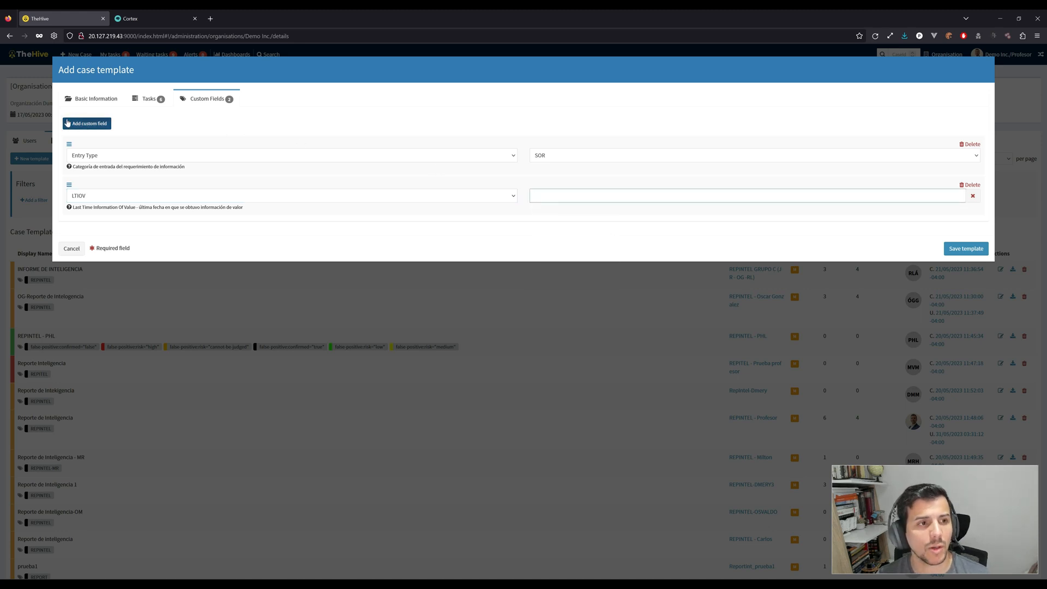
# Add custom fields NLT and Ritmo de Batalla set to 12.
pyautogui.click(88, 123)
pyautogui.click(102, 236)
pyautogui.click(76, 281)
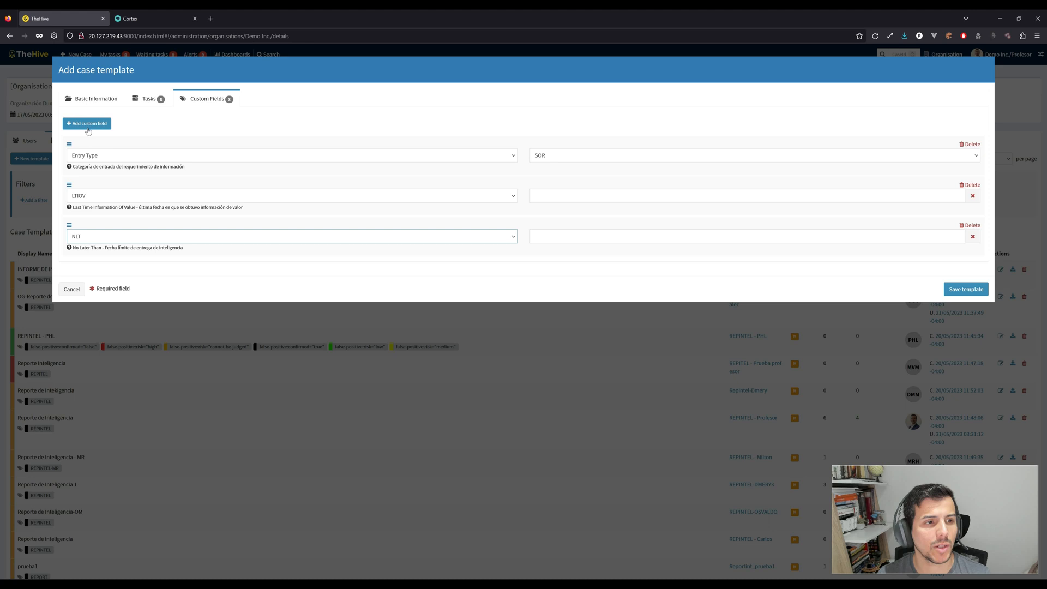
pyautogui.click(88, 123)
pyautogui.click(80, 277)
pyautogui.click(88, 332)
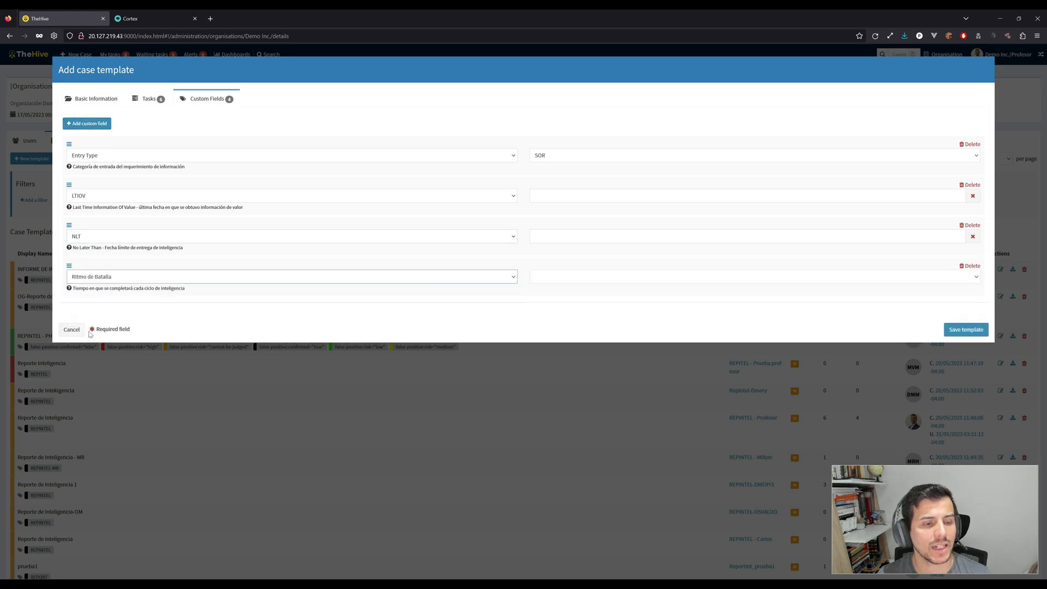
pyautogui.click(529, 276)
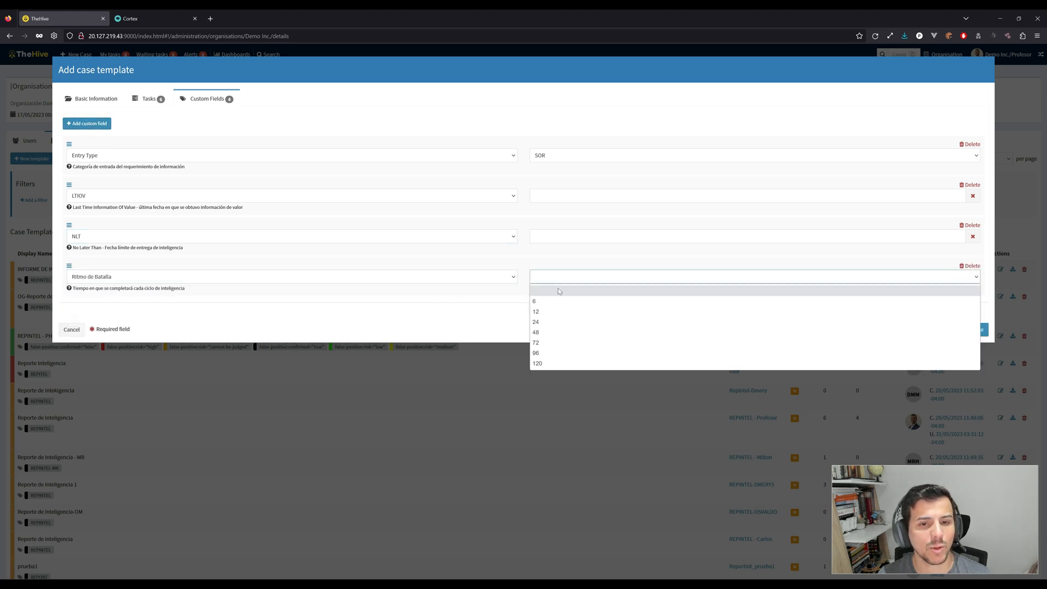
pyautogui.click(546, 315)
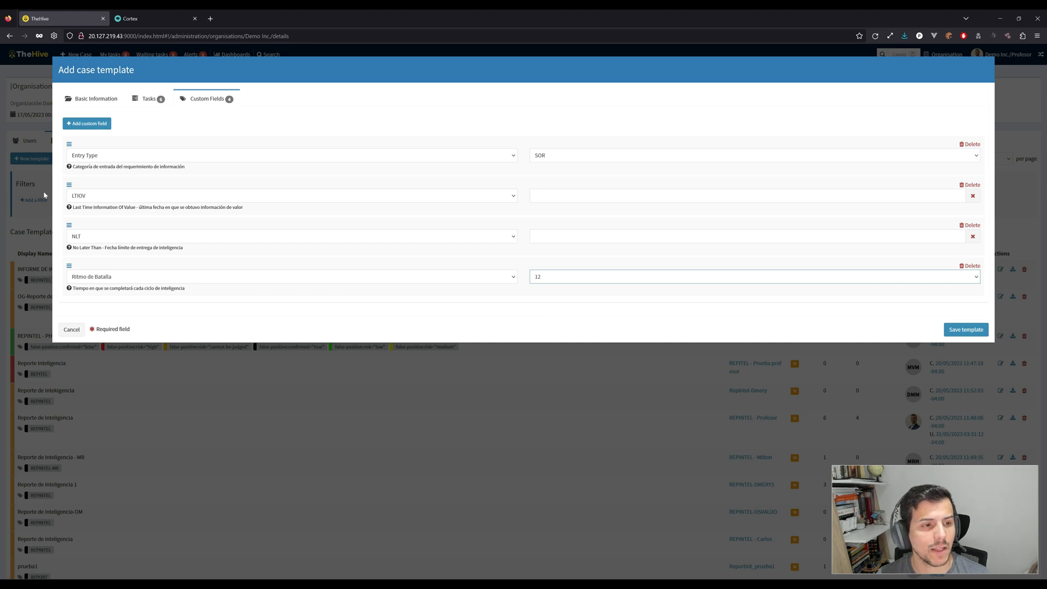
# Move Ritmo de Batalla to second place and save the [REPINTEL] - Reporte de Inteligencia template.
pyautogui.moveTo(68, 266); pyautogui.dragTo(66, 190)
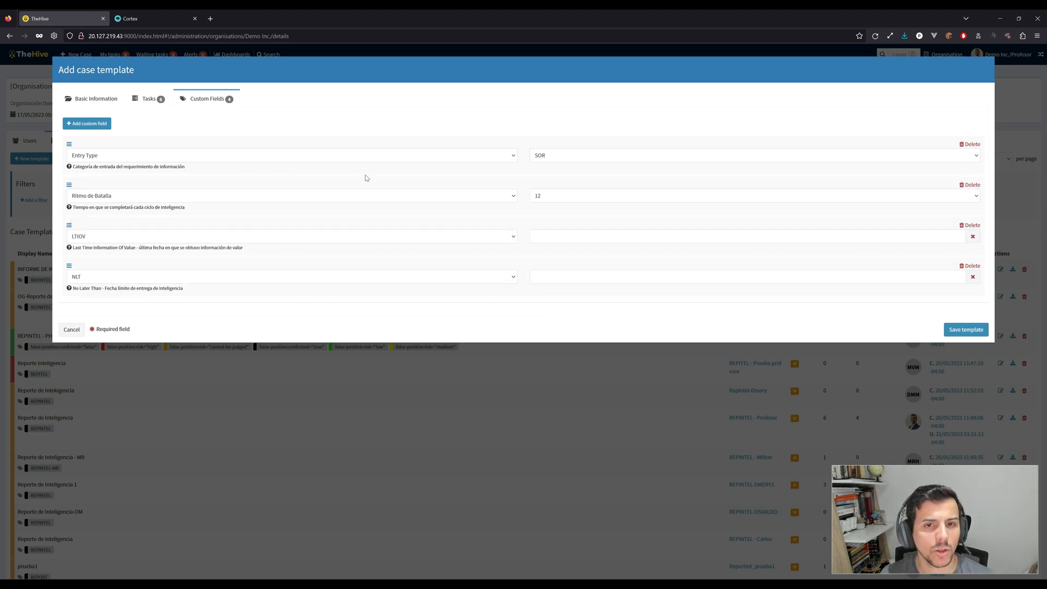
pyautogui.click(966, 330)
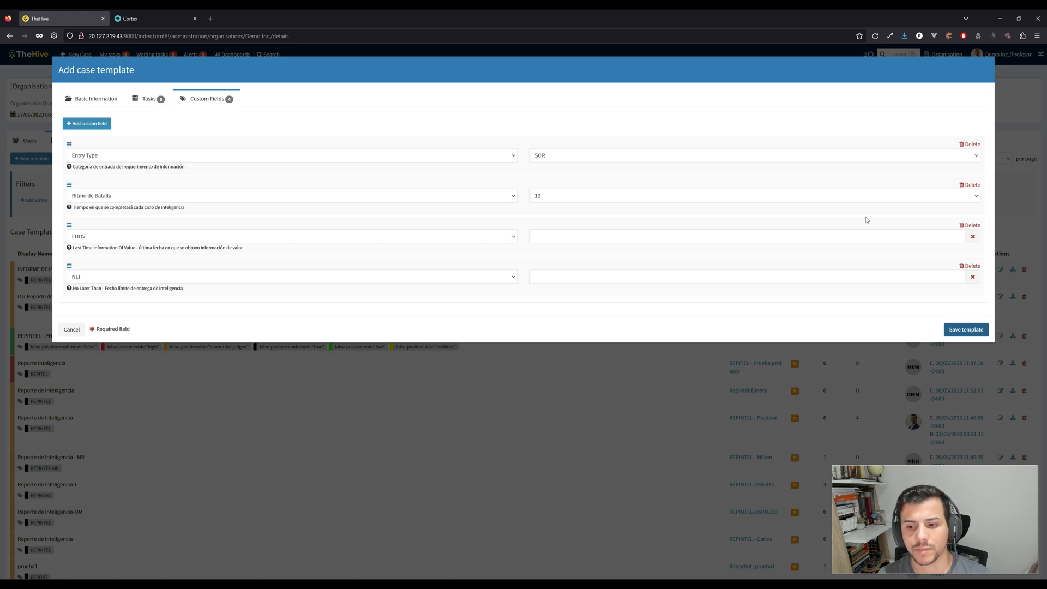
pyautogui.click(951, 330)
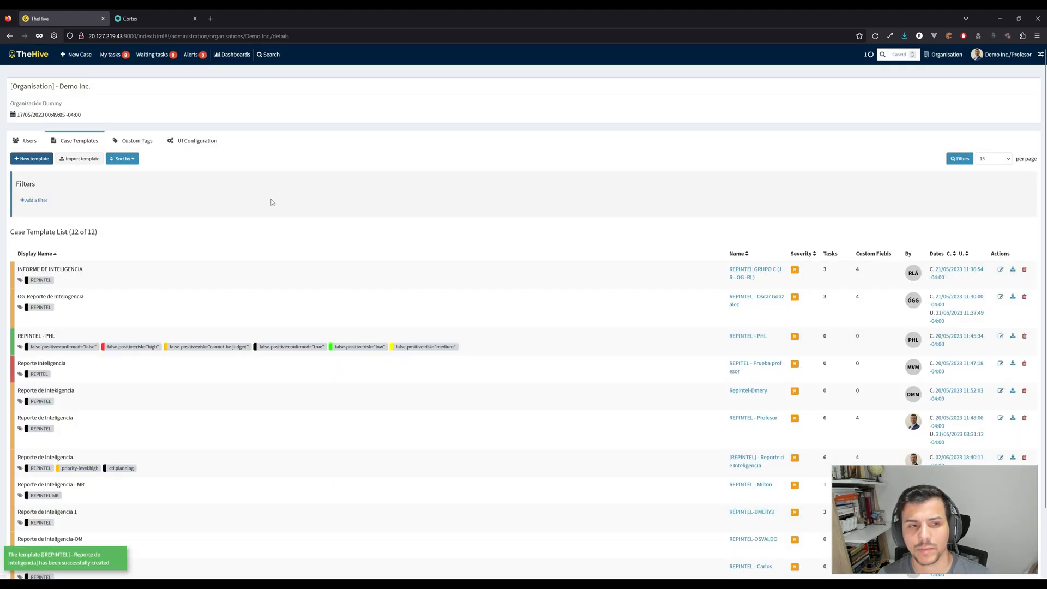
pyautogui.scroll(-2, 77, 218)
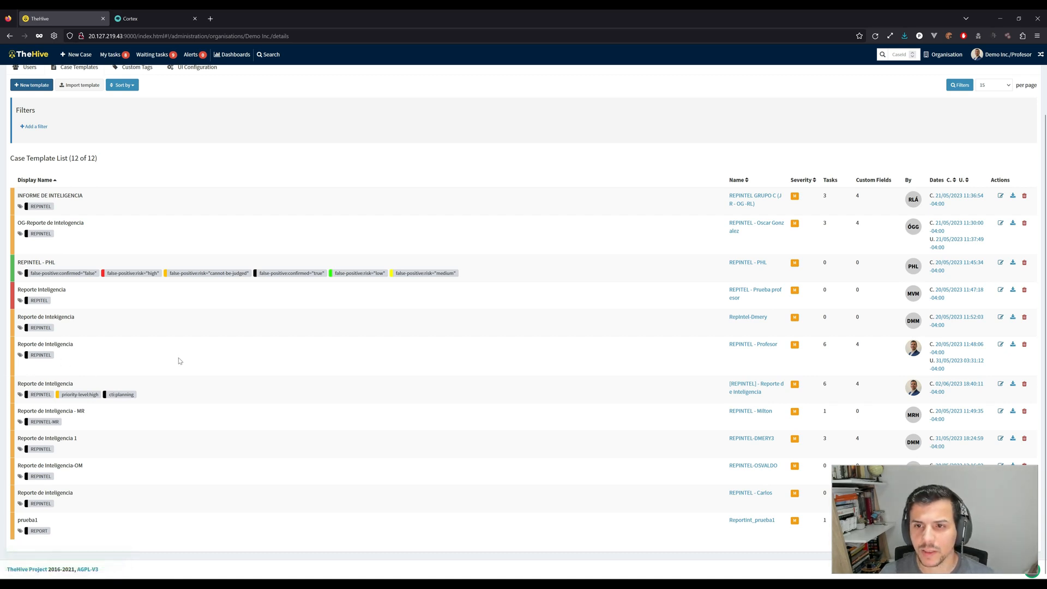
pyautogui.moveTo(821, 344); pyautogui.dragTo(866, 348)
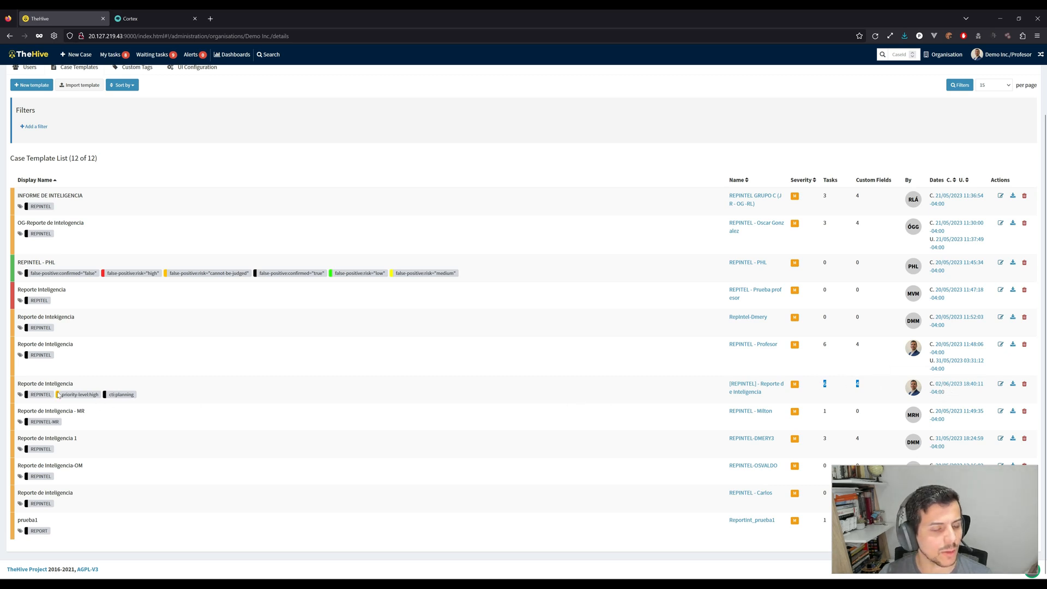
pyautogui.click(1013, 384)
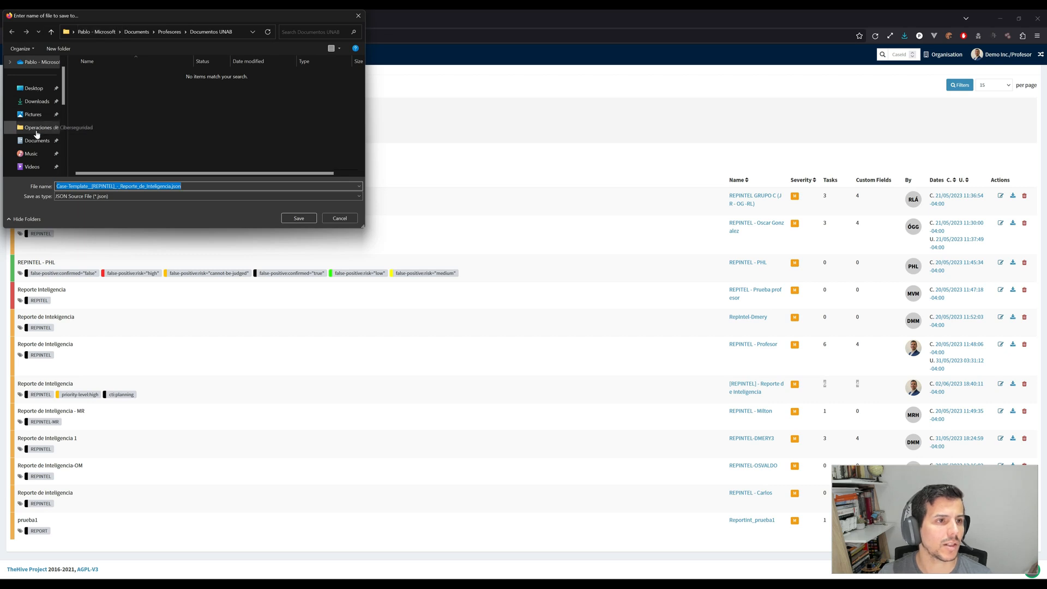
# Save the template JSON into Operaciones de Ciberseguridad > Recursos clases > UT1.
pyautogui.click(36, 130)
pyautogui.doubleClick(94, 87)
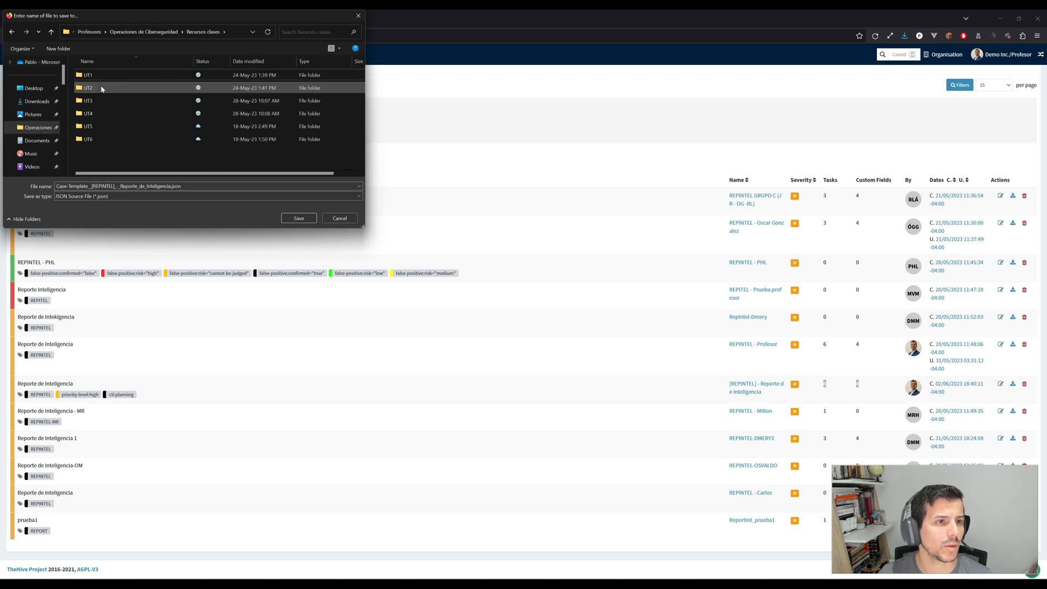
pyautogui.click(93, 79)
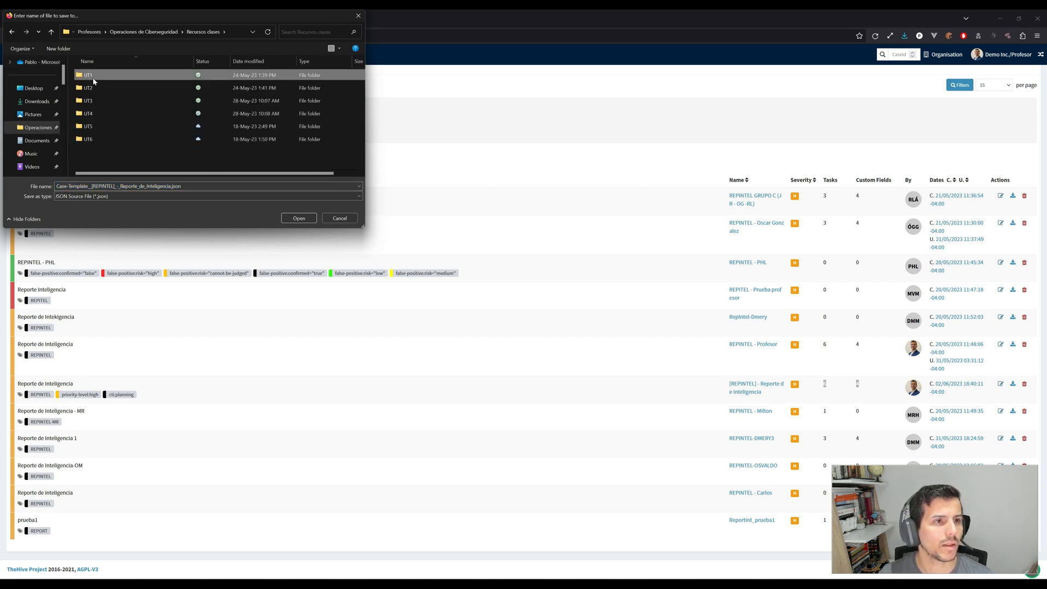
pyautogui.doubleClick(93, 80)
pyautogui.click(306, 219)
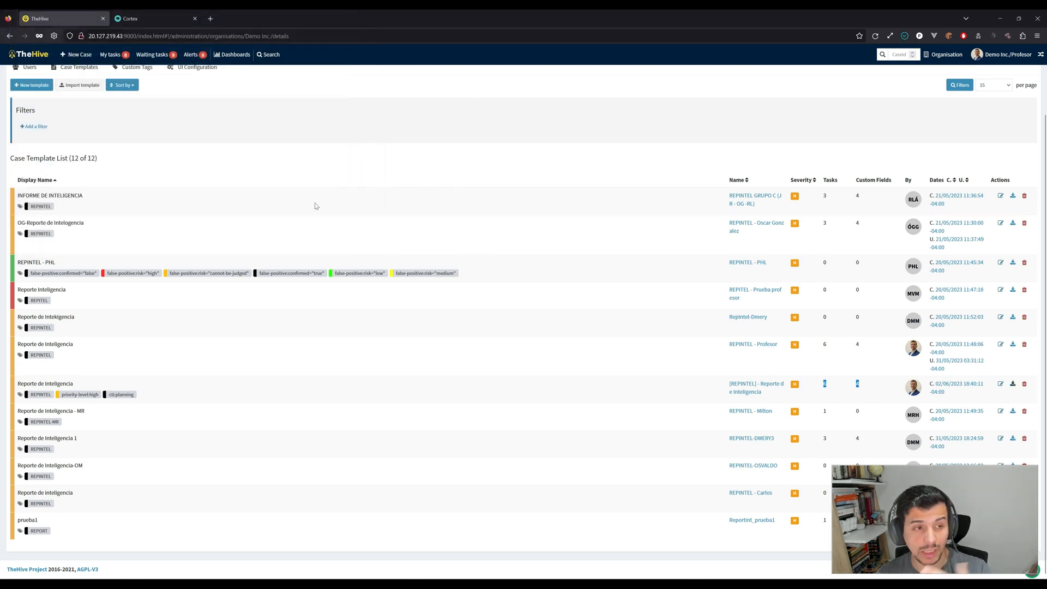
# Open Demo Inc.'s Custom Tags list and page through pages 2, 3 and 4.
pyautogui.scroll(2, 308, 203)
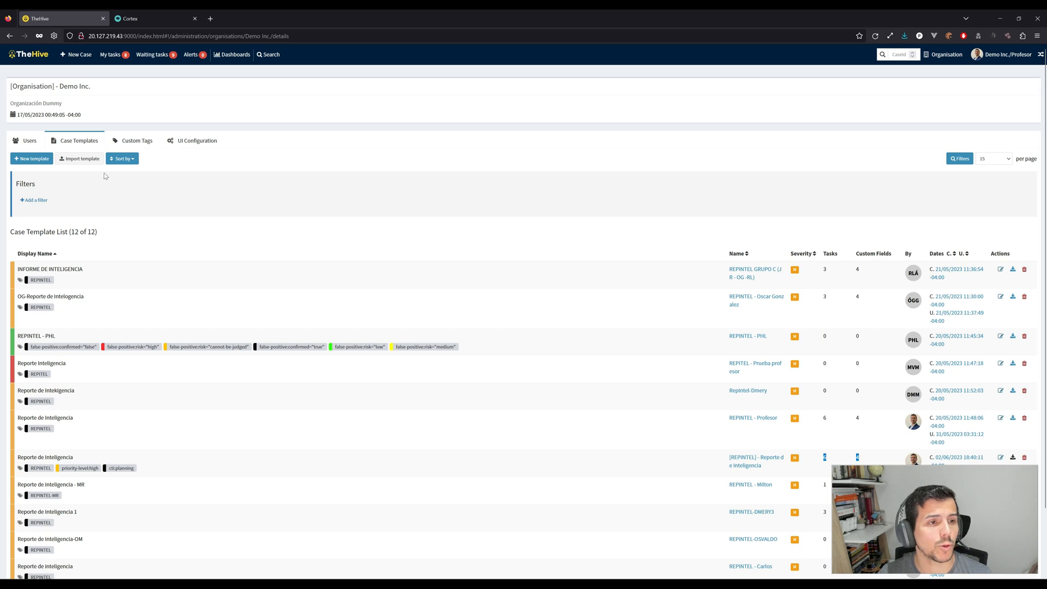
pyautogui.click(127, 144)
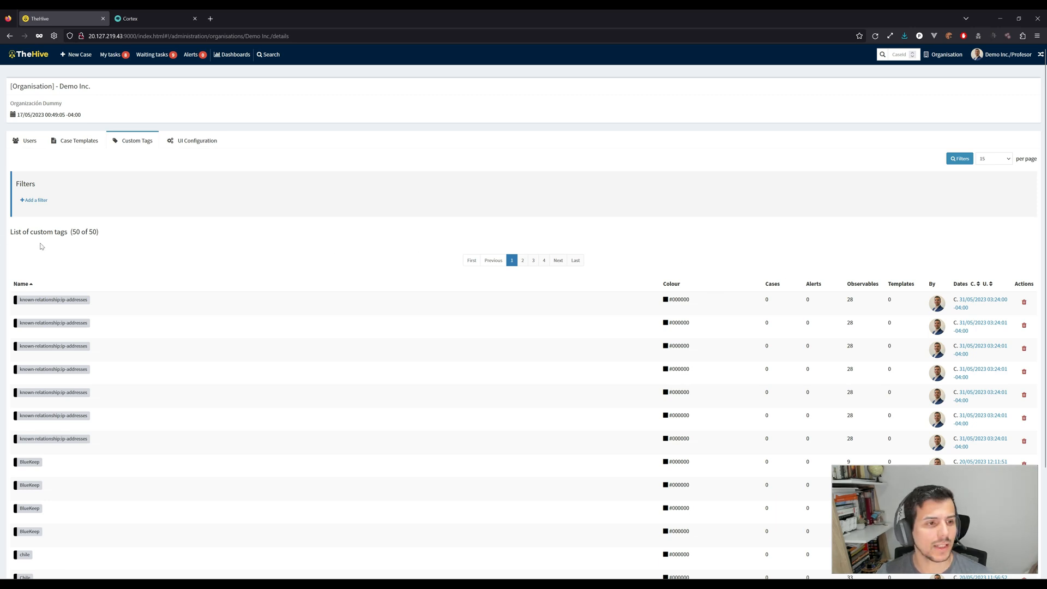
pyautogui.scroll(-3, 153, 334)
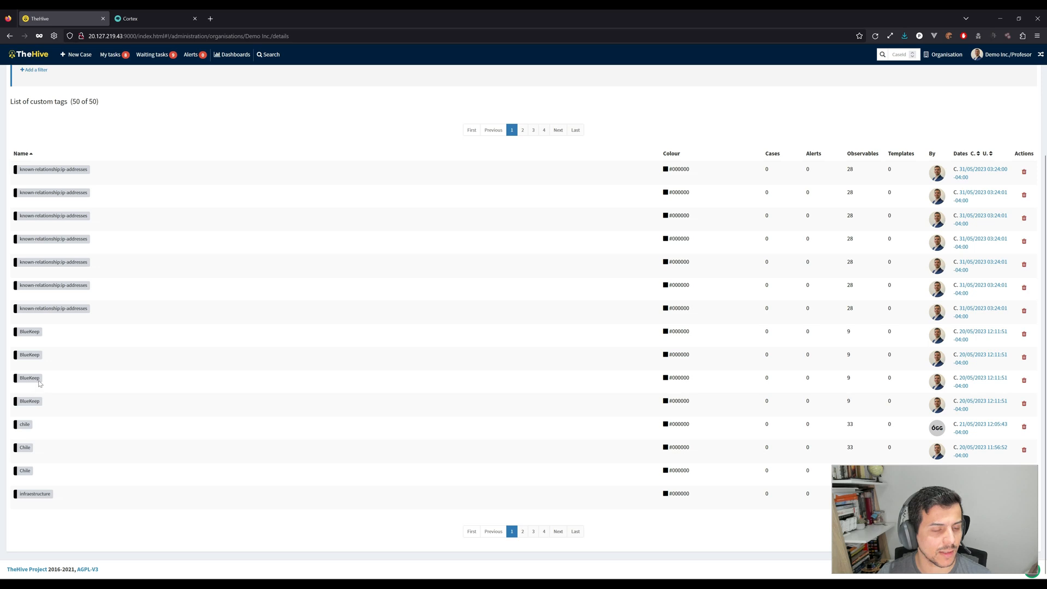
pyautogui.click(522, 537)
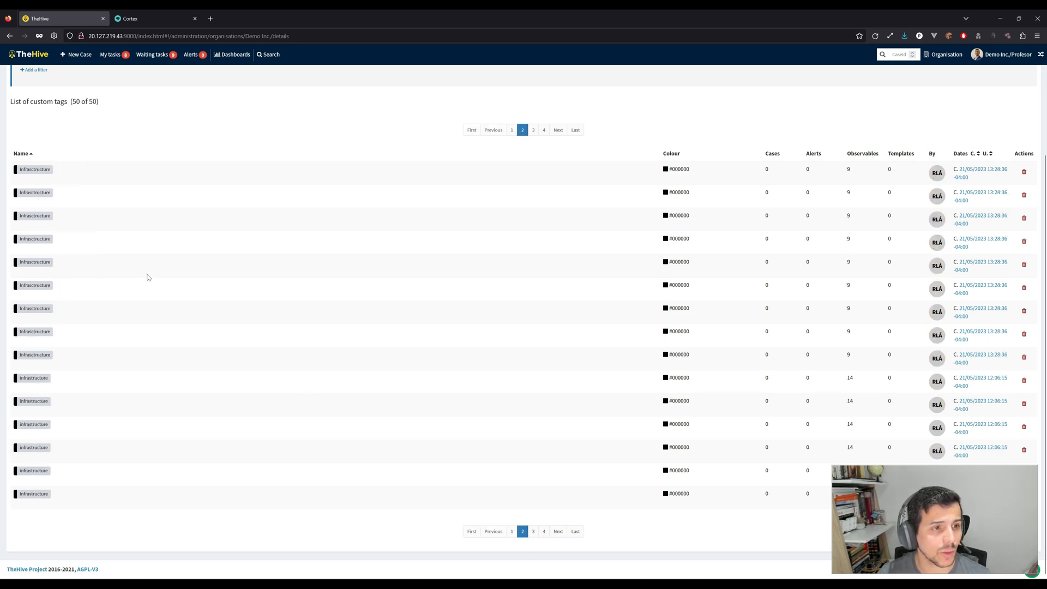
pyautogui.click(533, 531)
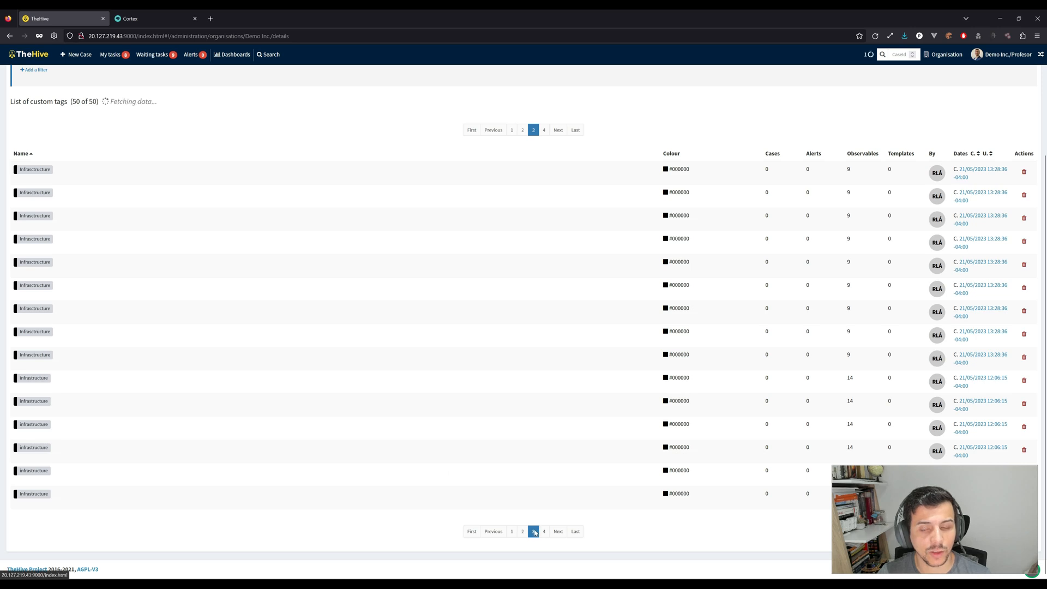
pyautogui.click(543, 532)
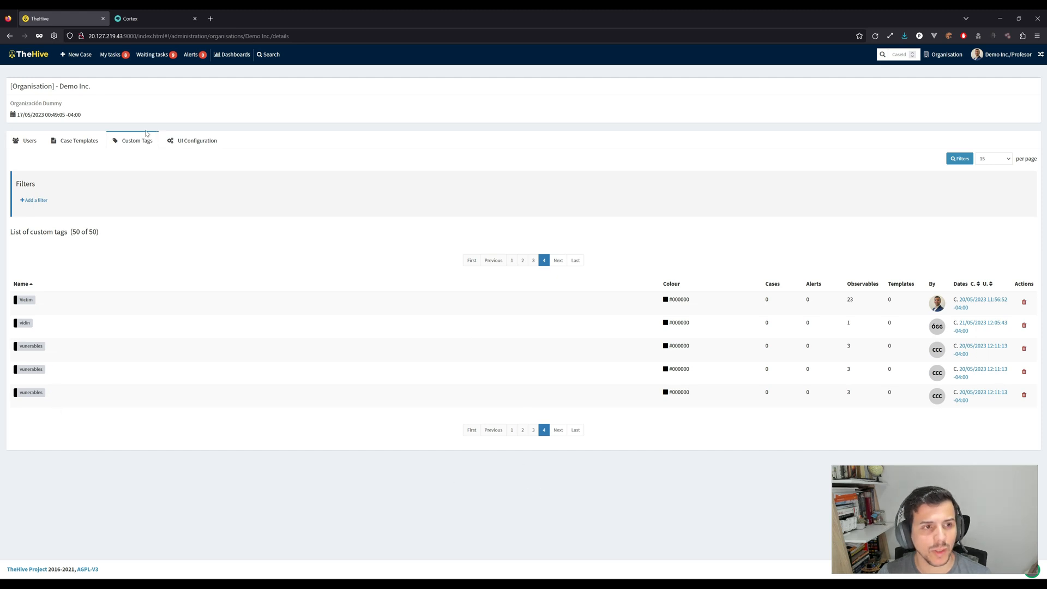
# Review Demo Inc.'s UI Configuration settings, then go back to its list of 10 open cases.
pyautogui.click(192, 145)
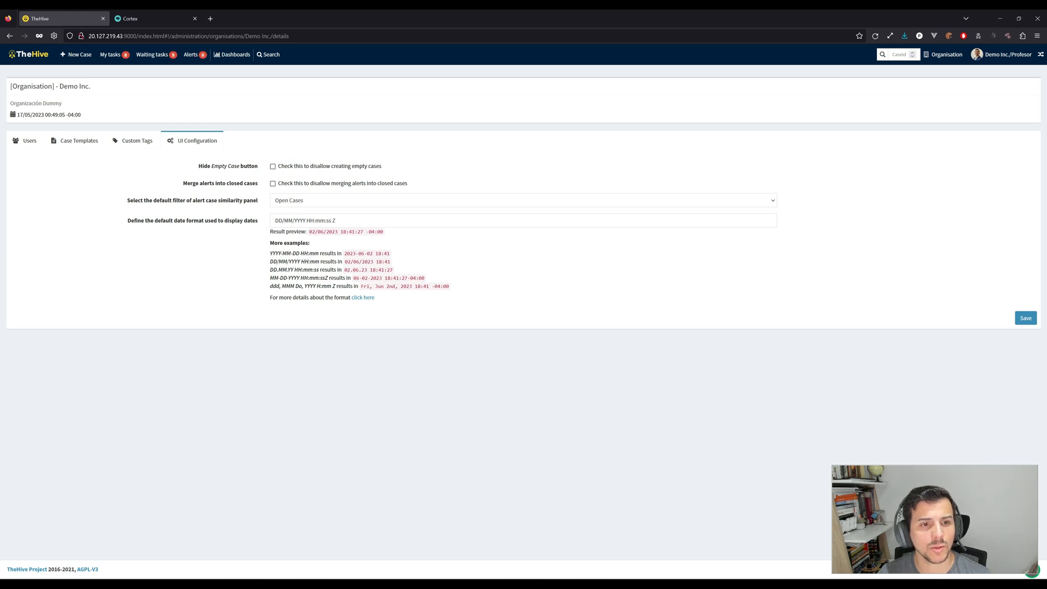
pyautogui.click(23, 57)
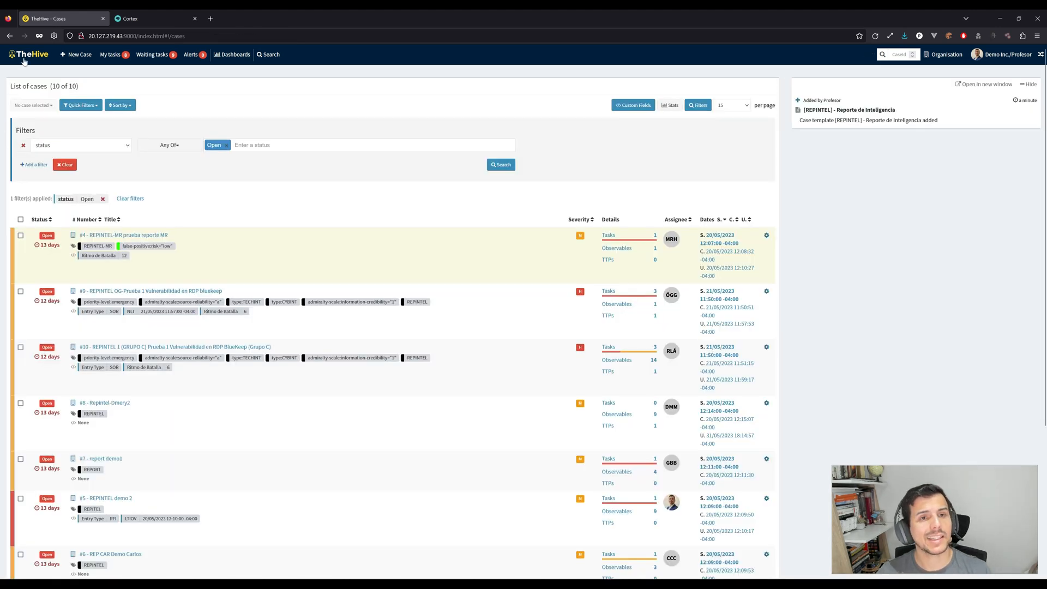
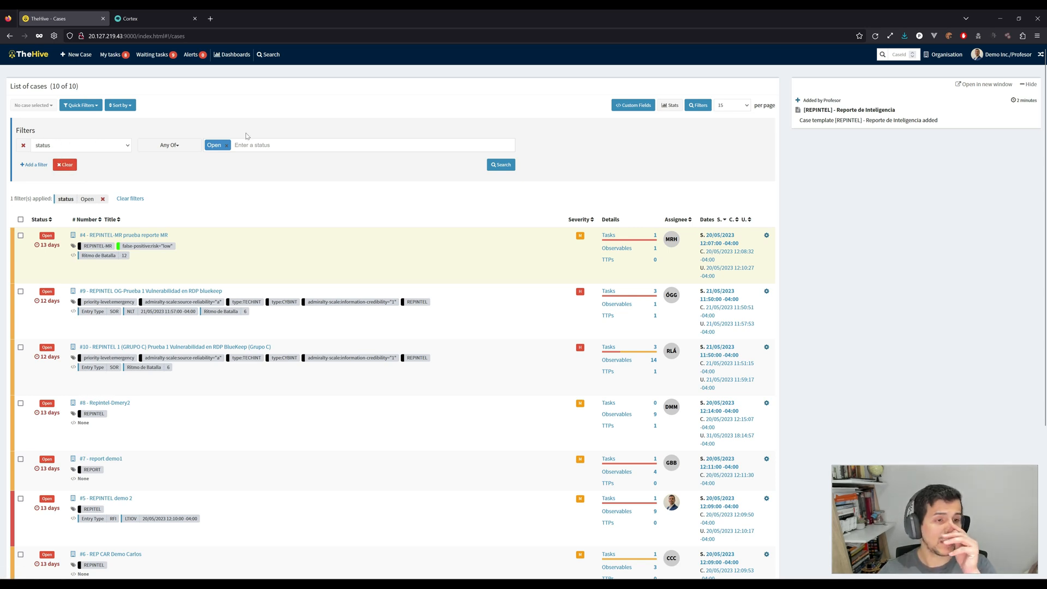
# Browse the new-case templates, cancel, reload the 10-case list, and bring up the template picker again.
pyautogui.click(76, 55)
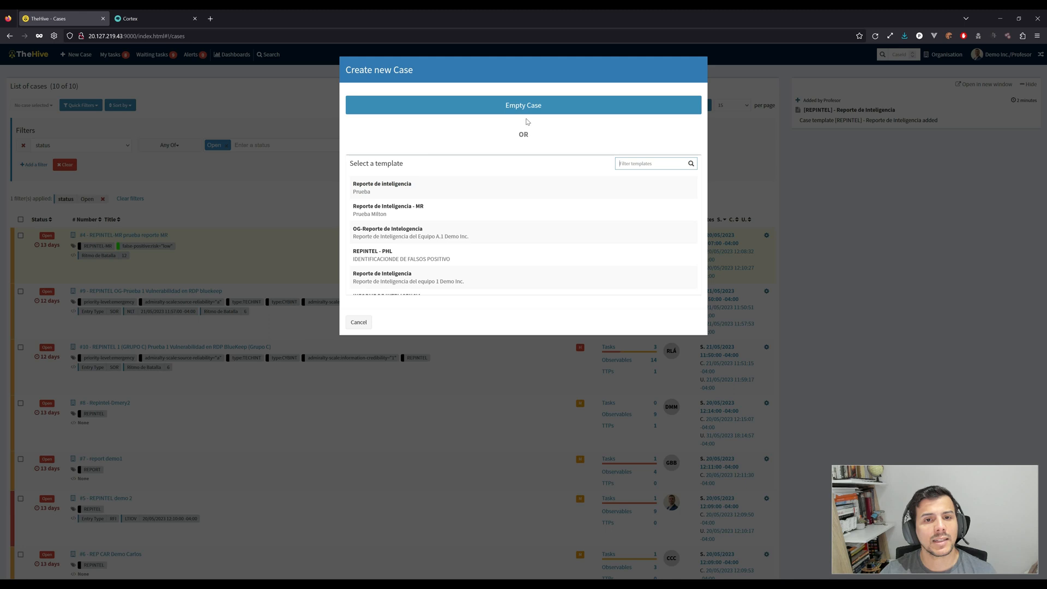
pyautogui.scroll(-2, 431, 237)
pyautogui.scroll(-3, 436, 241)
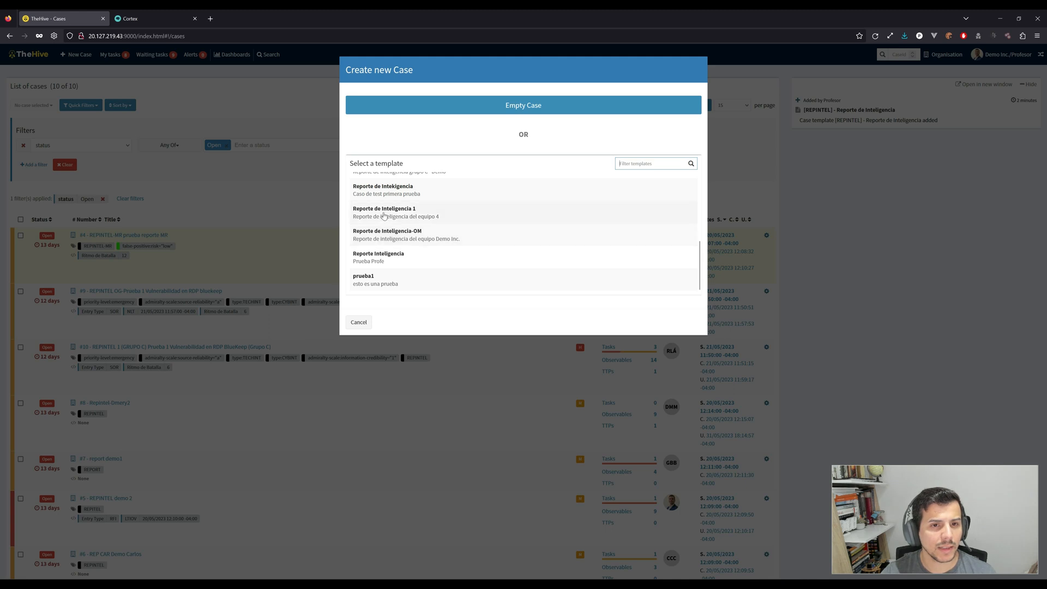
pyautogui.scroll(2, 415, 224)
pyautogui.scroll(3, 417, 230)
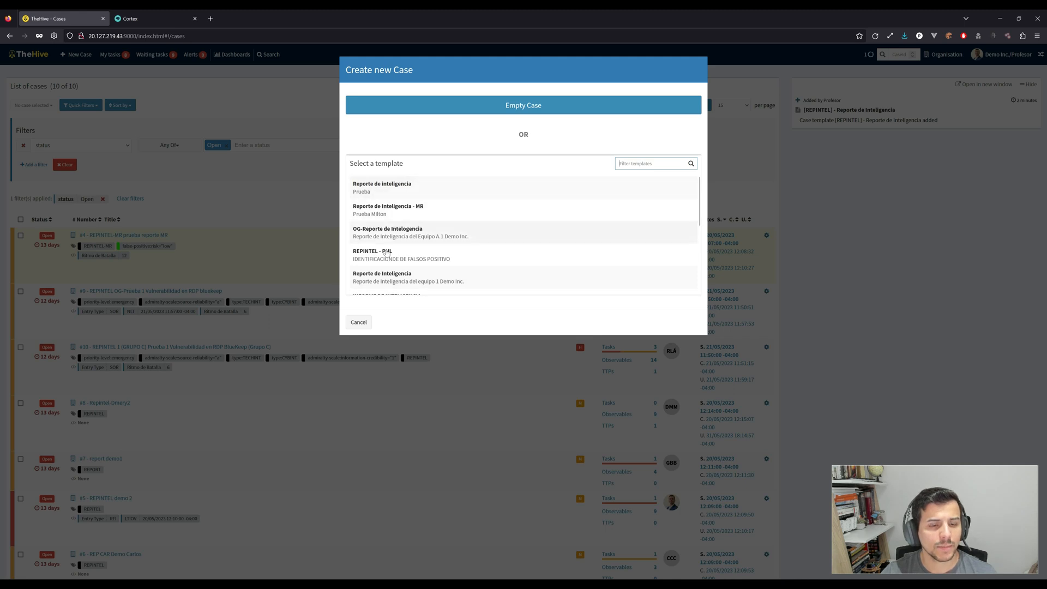
pyautogui.click(358, 321)
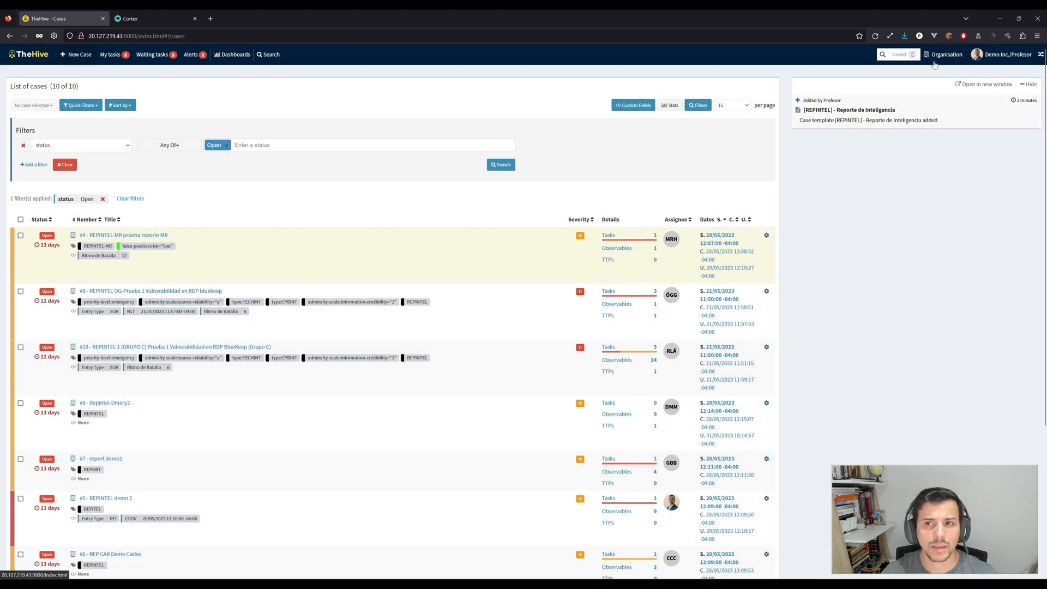
pyautogui.click(875, 36)
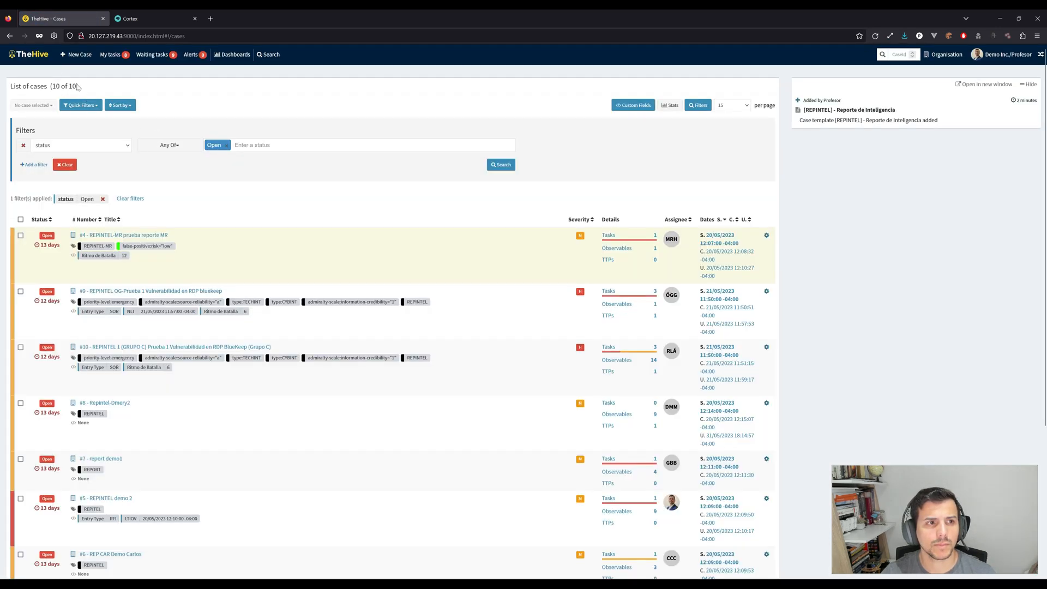
pyautogui.click(68, 55)
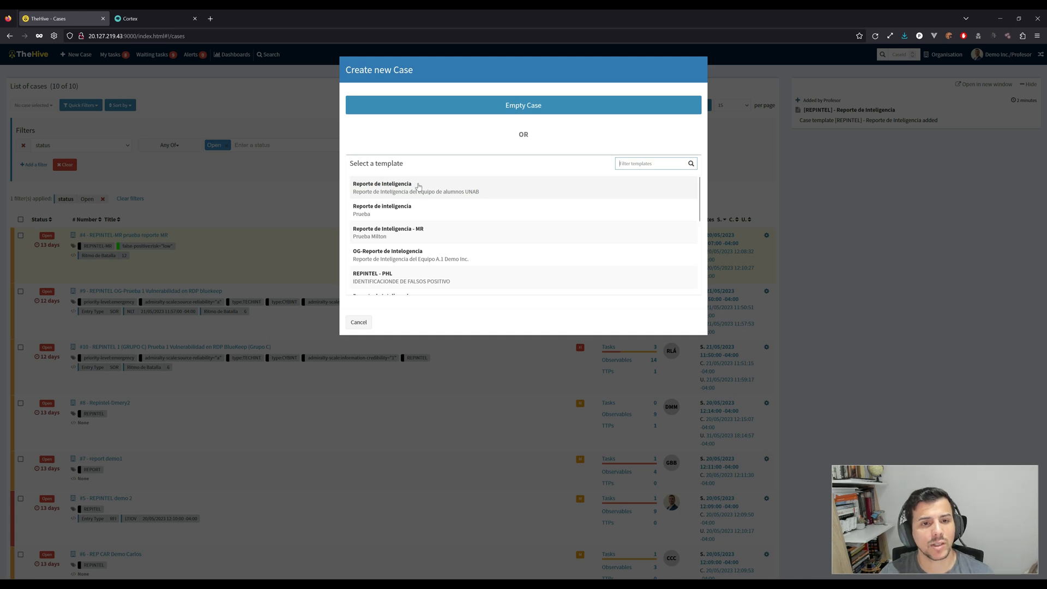
# Base a new case on the Reporte de Inteligencia template, titled 'Caso de Investigación demo para taller 1'.
pyautogui.click(389, 198)
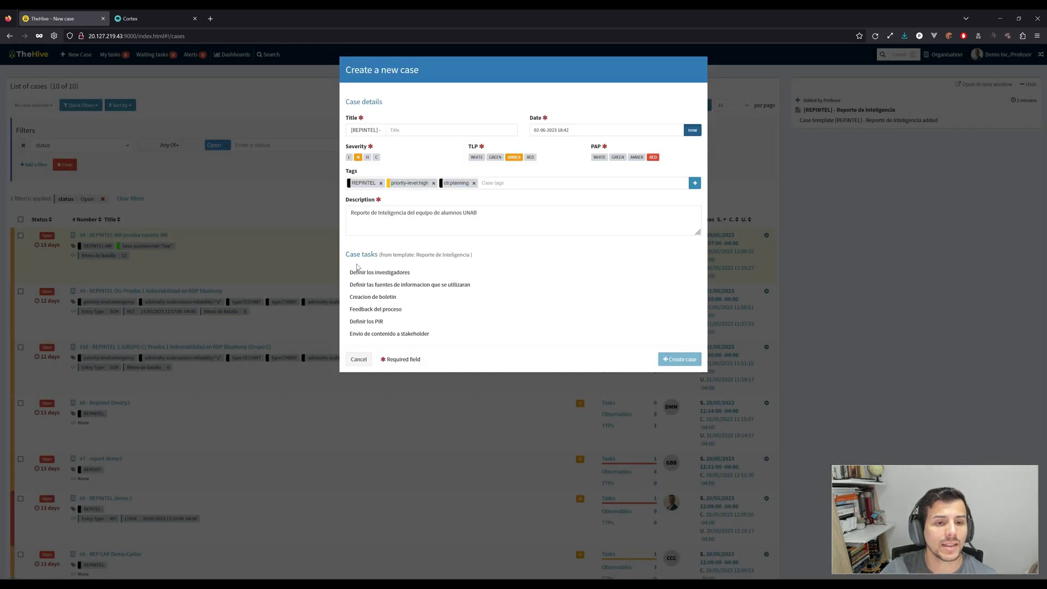
pyautogui.moveTo(347, 254); pyautogui.dragTo(434, 336)
pyautogui.click(433, 335)
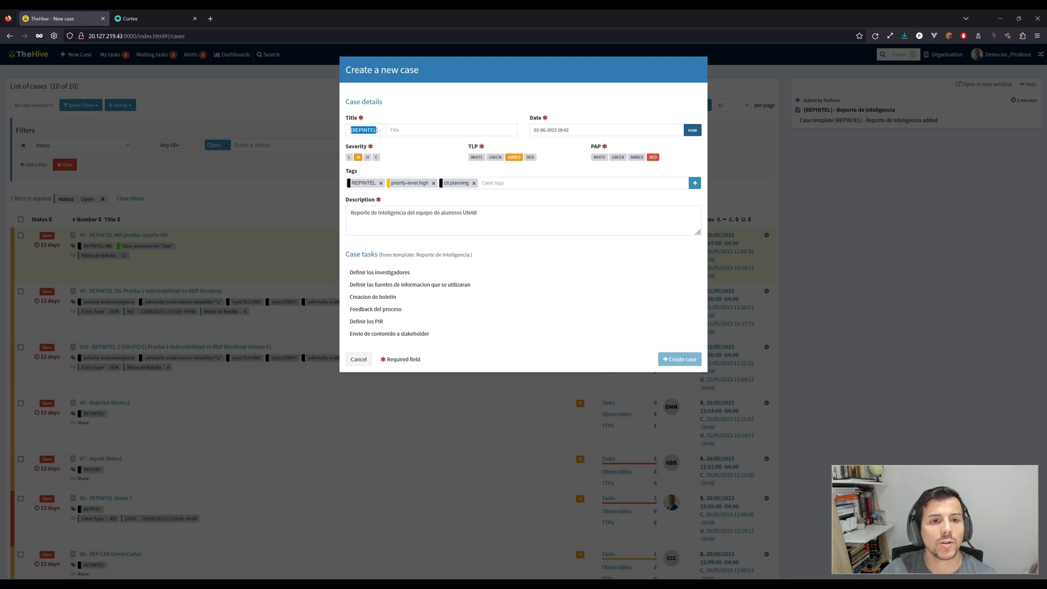
pyautogui.click(492, 130)
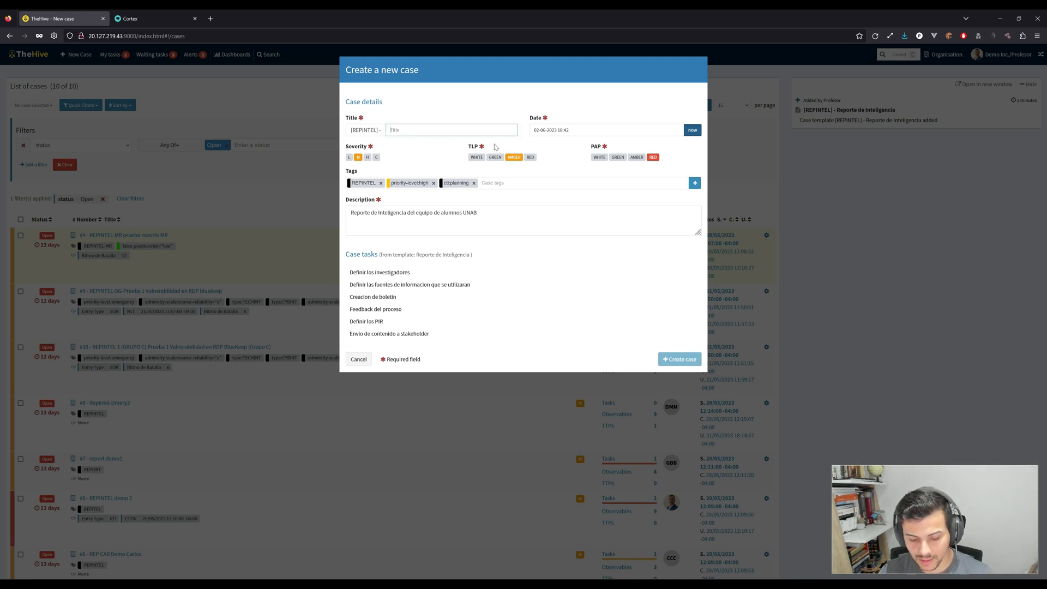
pyautogui.write('Caso de Investigación demo 1')
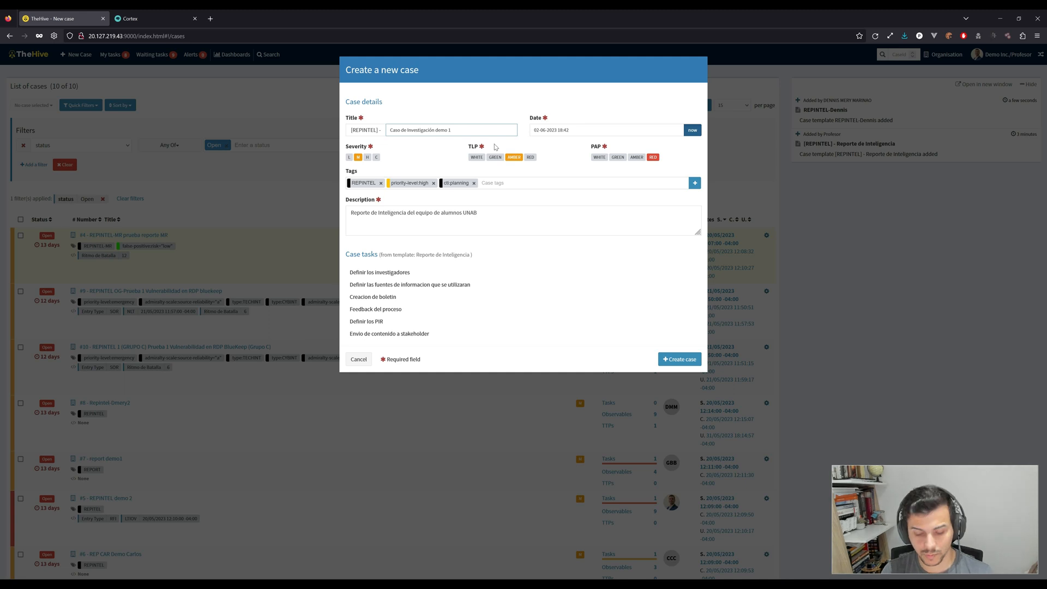
pyautogui.write(' para taller')
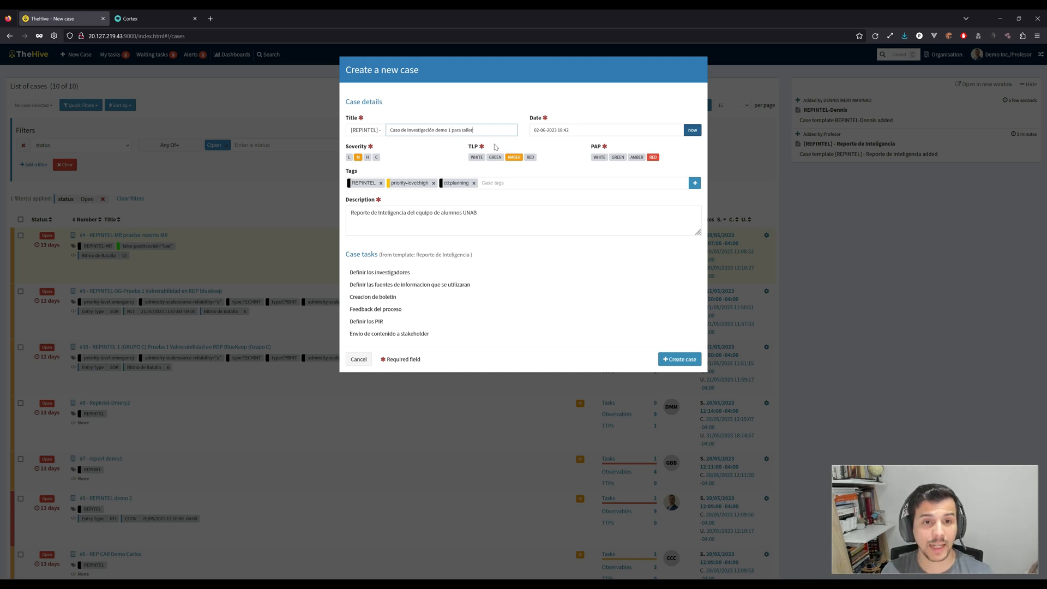
pyautogui.hotkey('ctrl', 'Left')
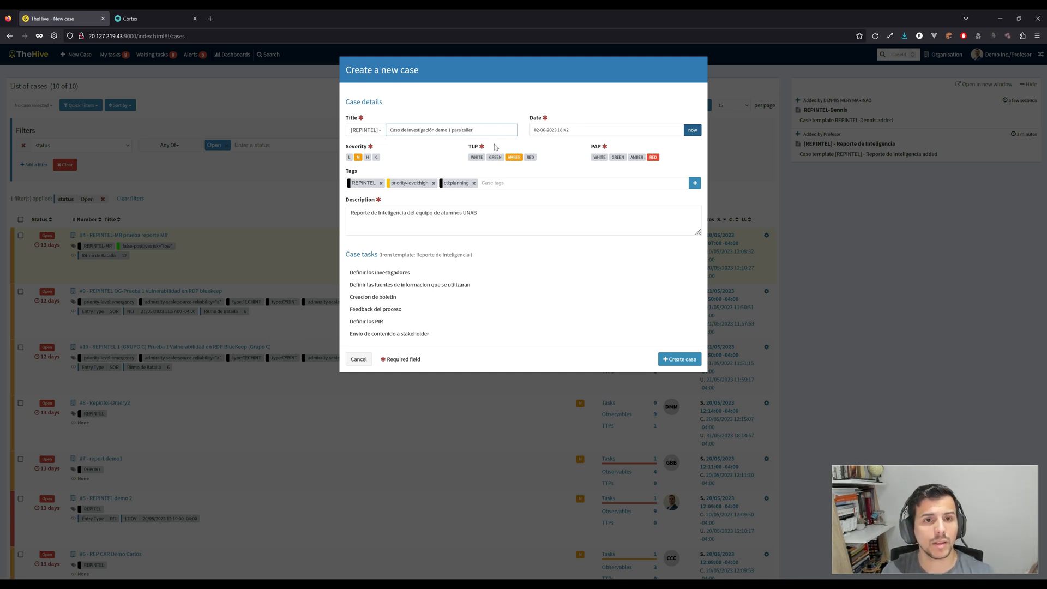
pyautogui.press('BackSpace')
pyautogui.press('BackSpace')
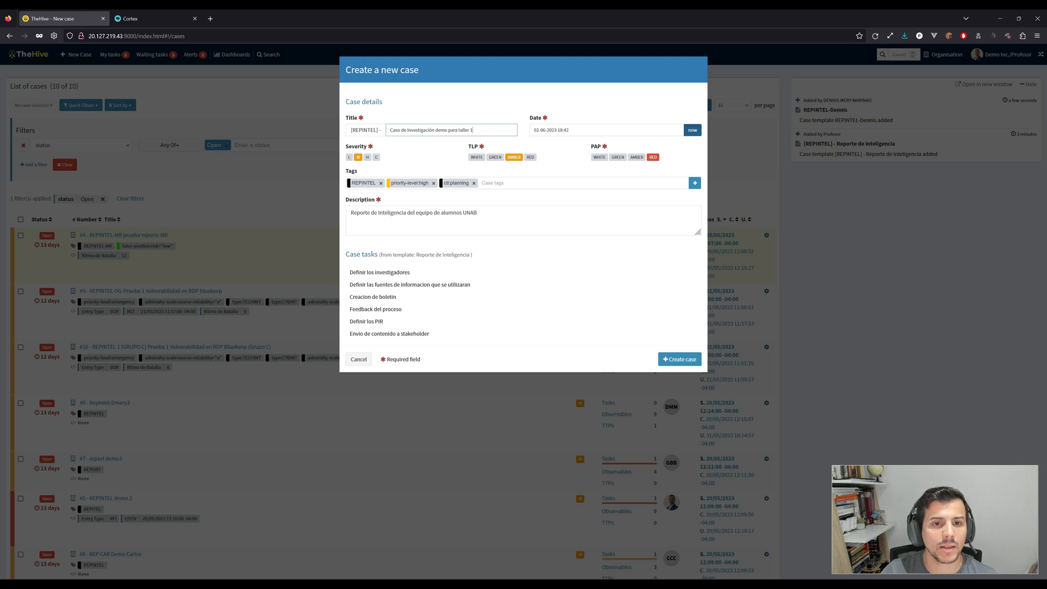
# Tag the case 'demo' and create it as case #11.
pyautogui.click(502, 183)
pyautogui.write('demo')
pyautogui.press('Return')
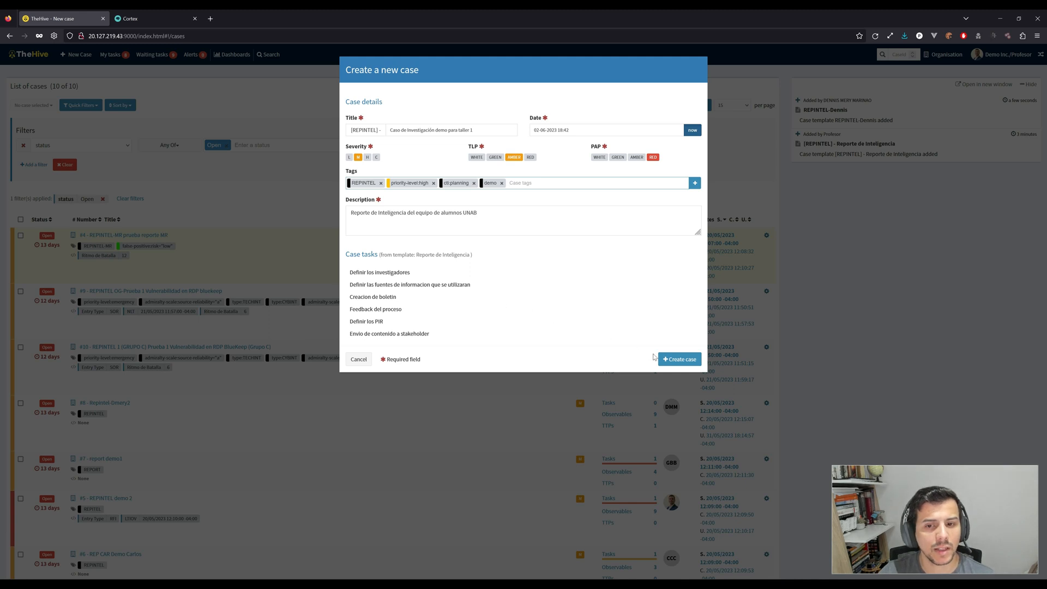
pyautogui.click(675, 361)
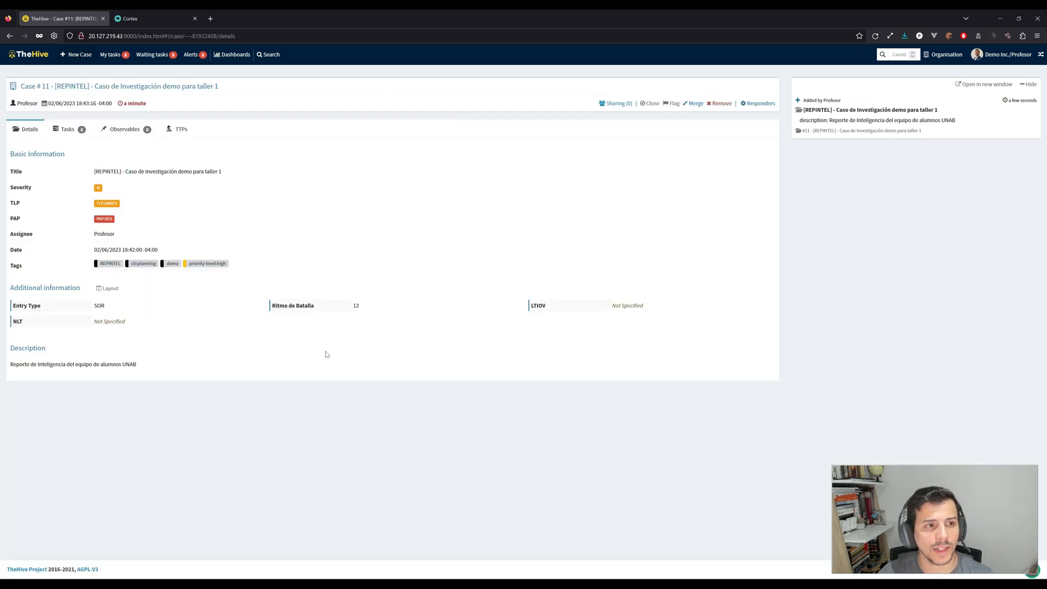
# Set the case's LTIOV to the current time, 02/06/2023 18:43.
pyautogui.moveTo(21, 86); pyautogui.dragTo(50, 86)
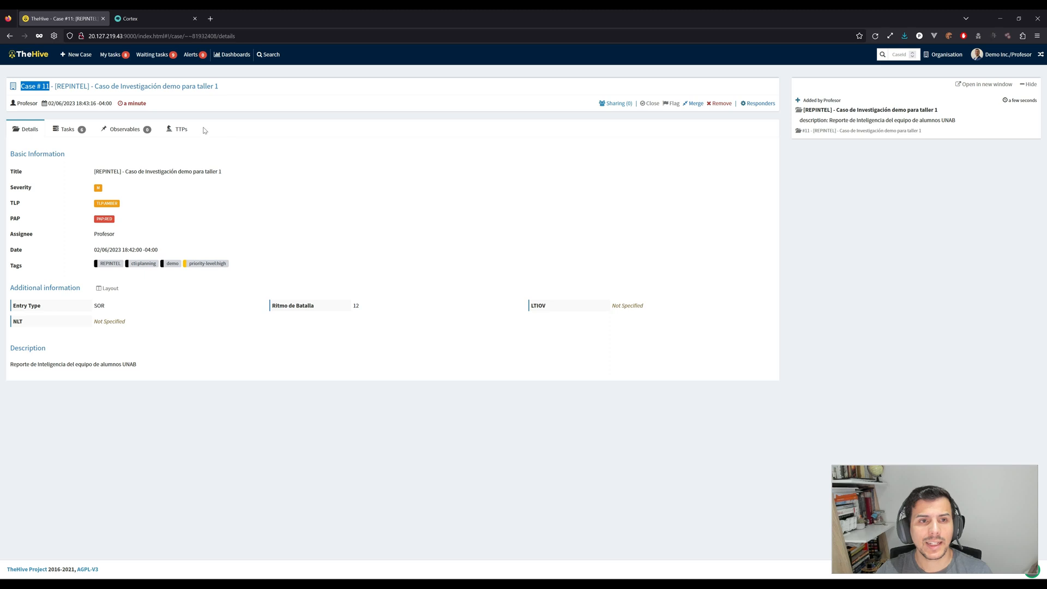
pyautogui.click(53, 89)
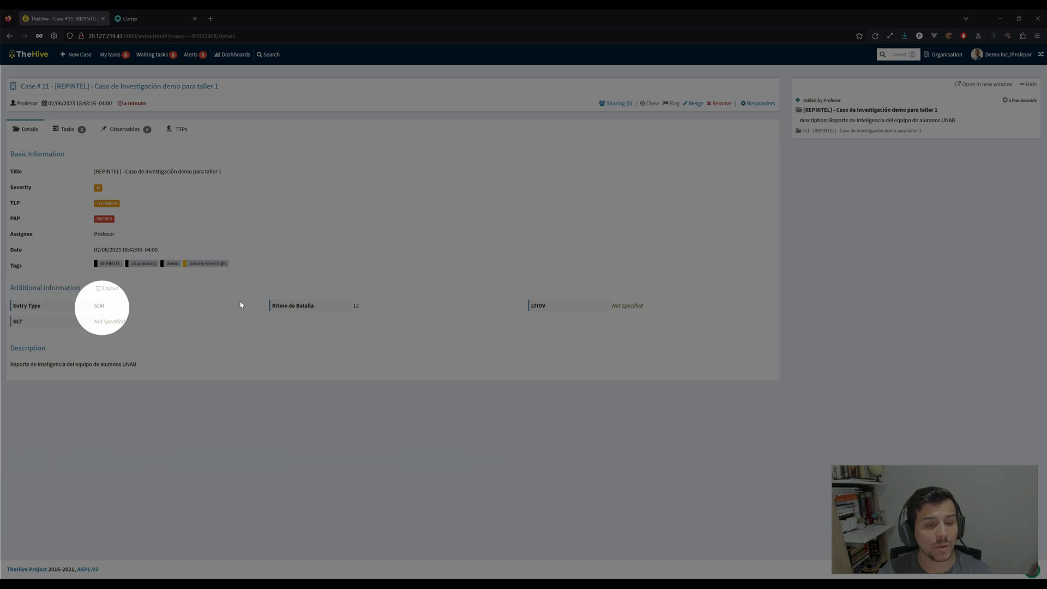
pyautogui.click(495, 359)
pyautogui.moveTo(538, 306)
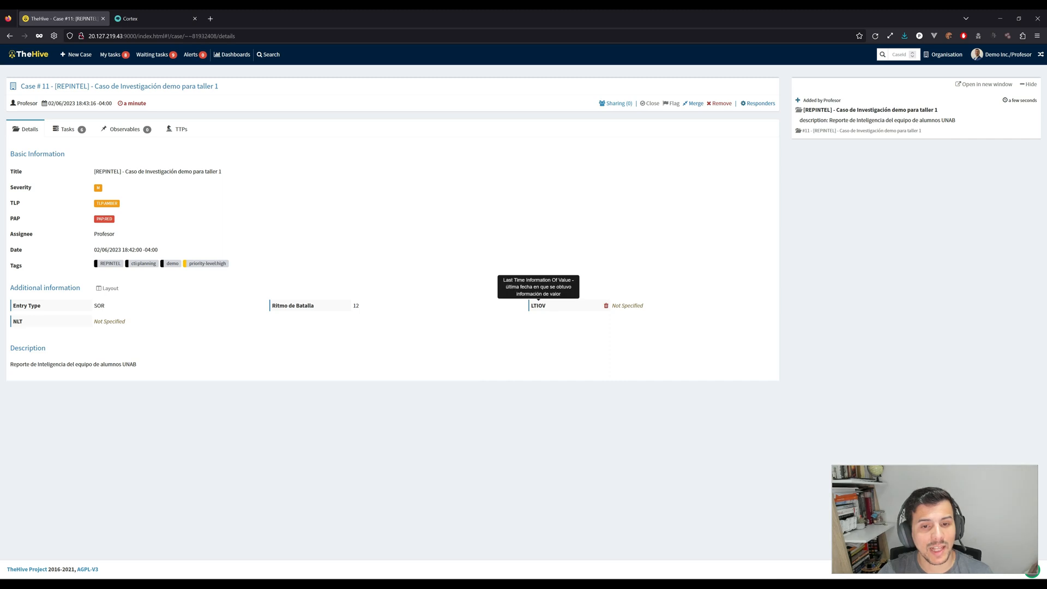
pyautogui.click(624, 307)
pyautogui.click(726, 306)
pyautogui.click(742, 306)
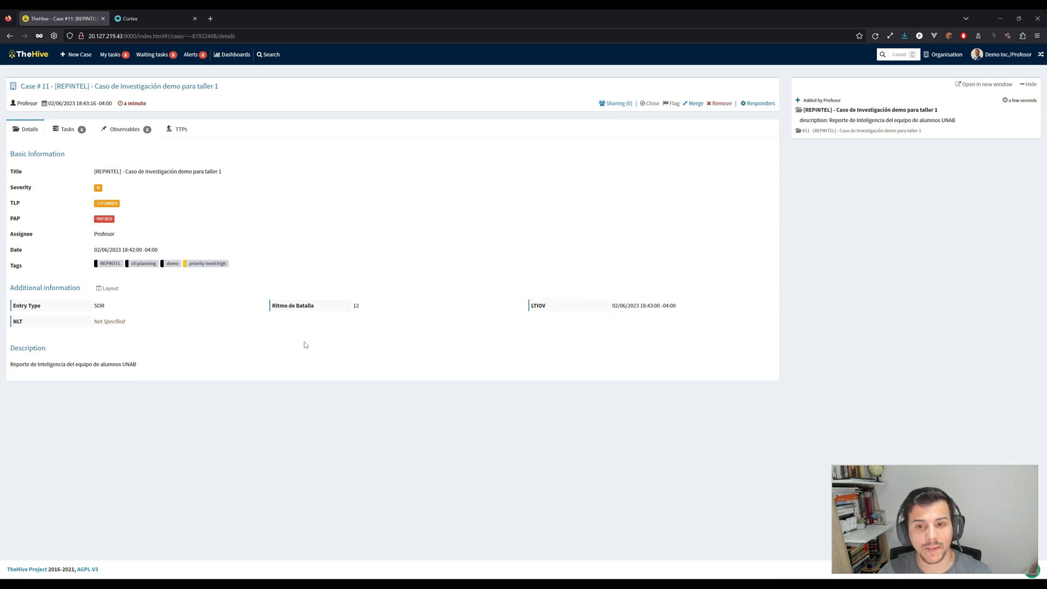
# Set the case's NLT to 02/06/2023 21:00.
pyautogui.click(111, 323)
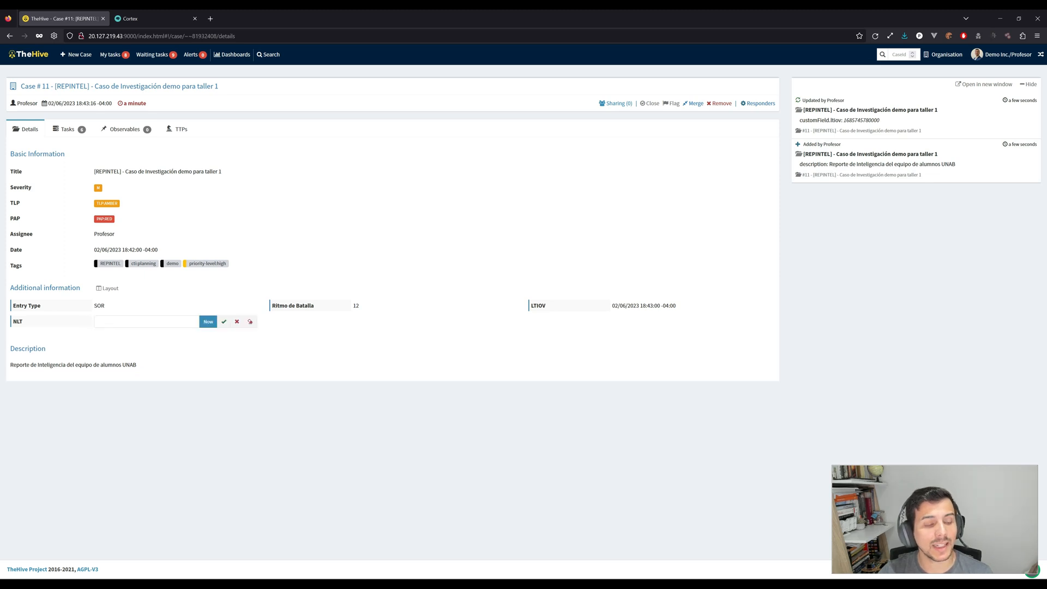
pyautogui.click(208, 322)
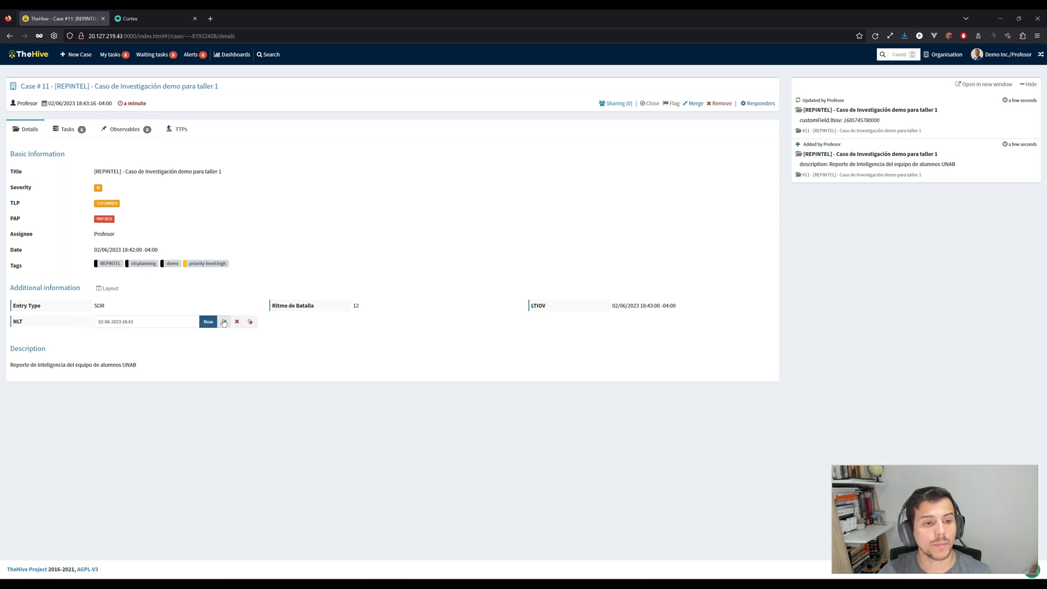
pyautogui.click(223, 322)
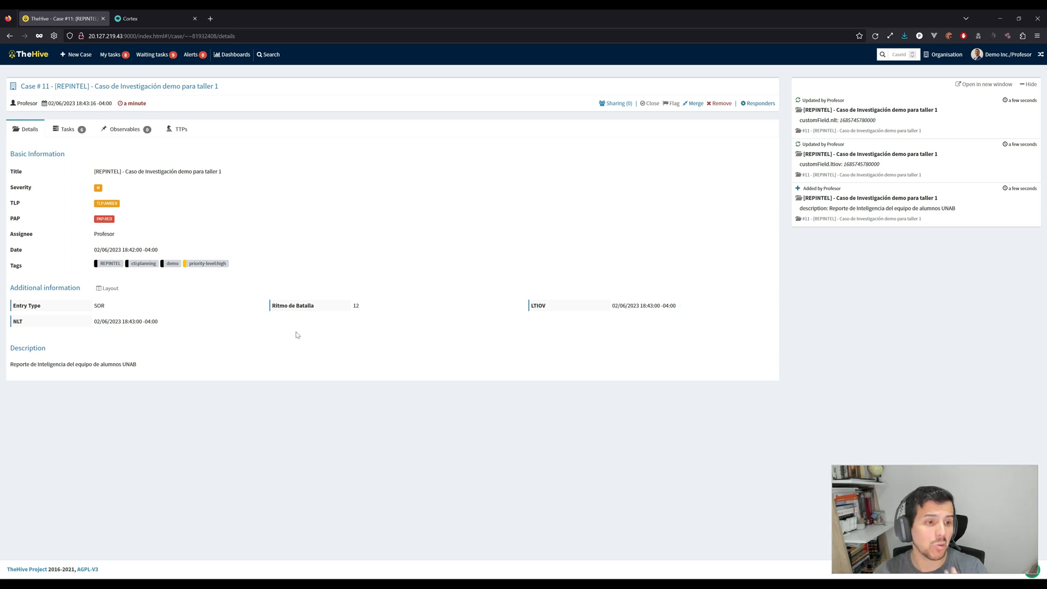
pyautogui.click(128, 322)
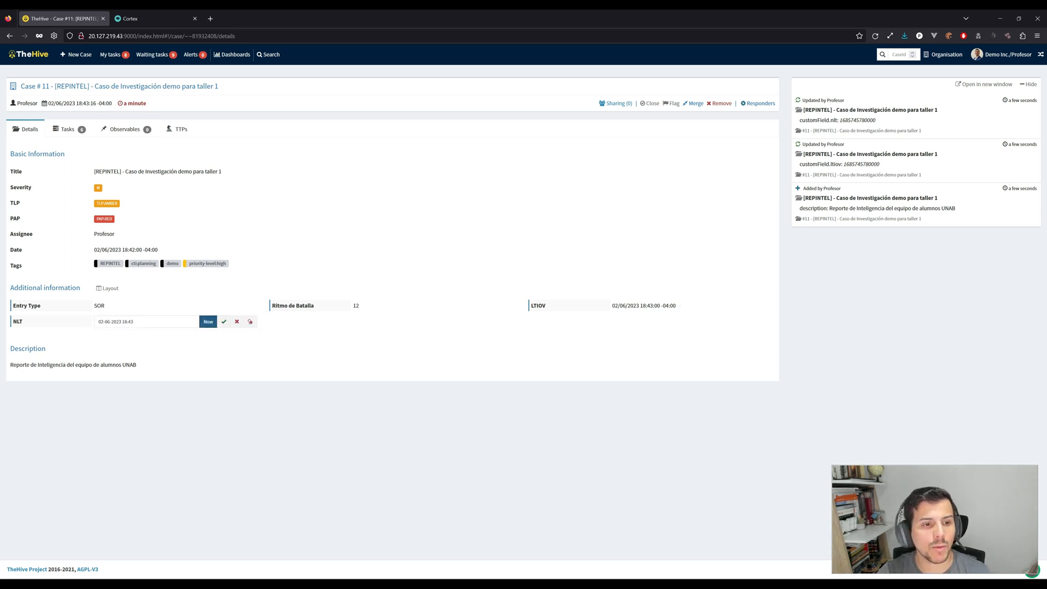
pyautogui.click(166, 324)
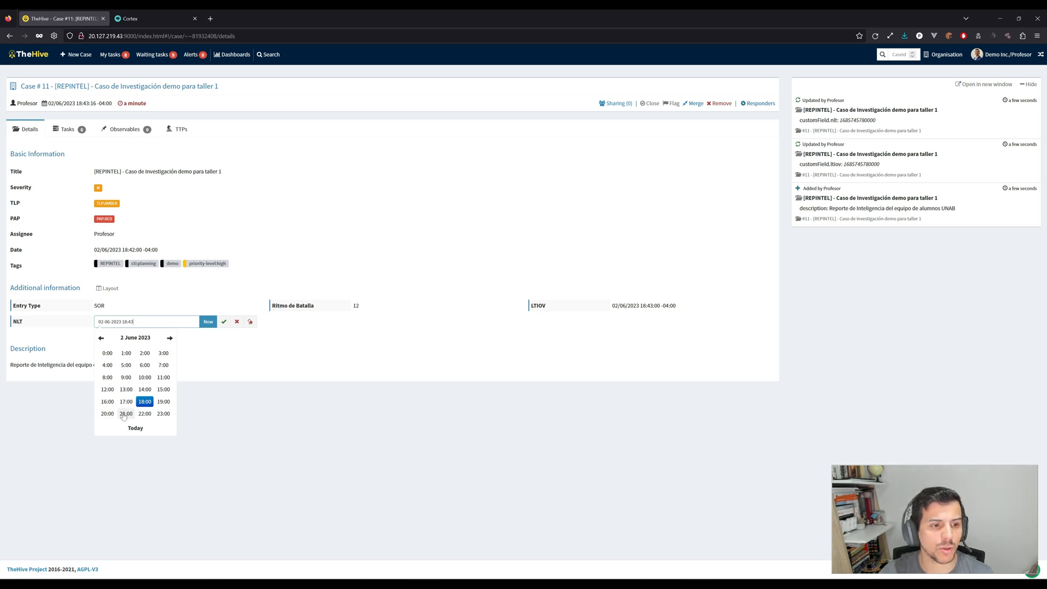
pyautogui.click(126, 414)
pyautogui.click(111, 357)
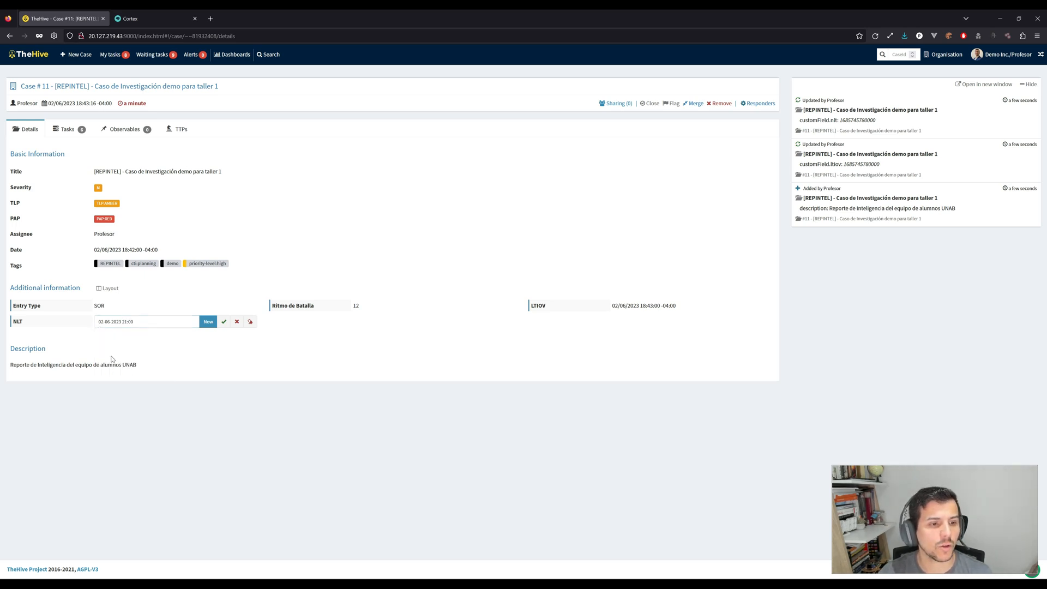
pyautogui.click(224, 321)
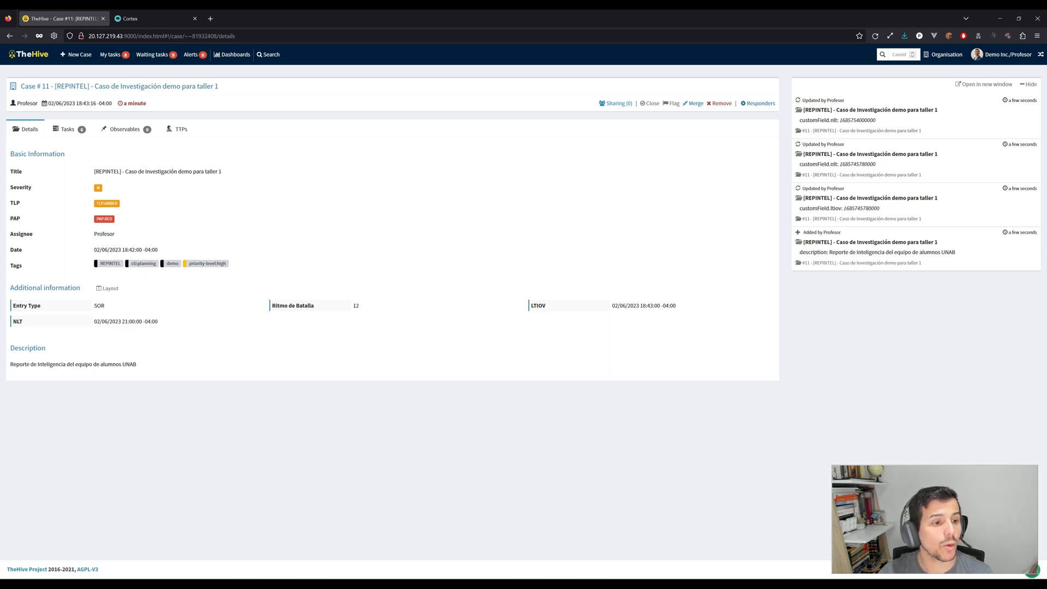
# Rewrite the description as an 'Investigación DEMO para taller' header with analyst name, case title and #11 lines.
pyautogui.click(141, 366)
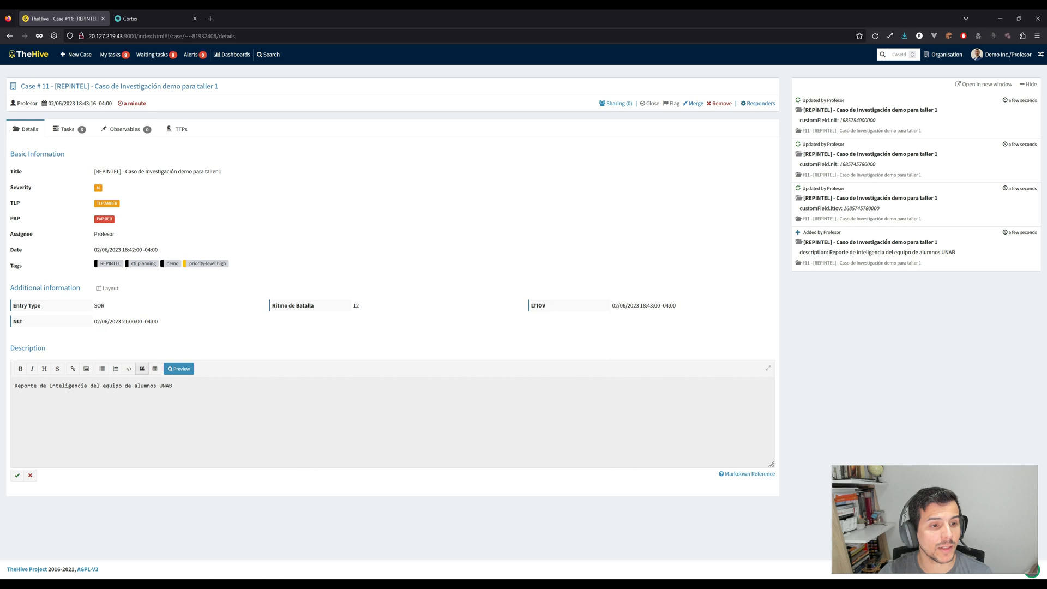
pyautogui.hotkey('ctrl', 'a')
pyautogui.write('Demo')
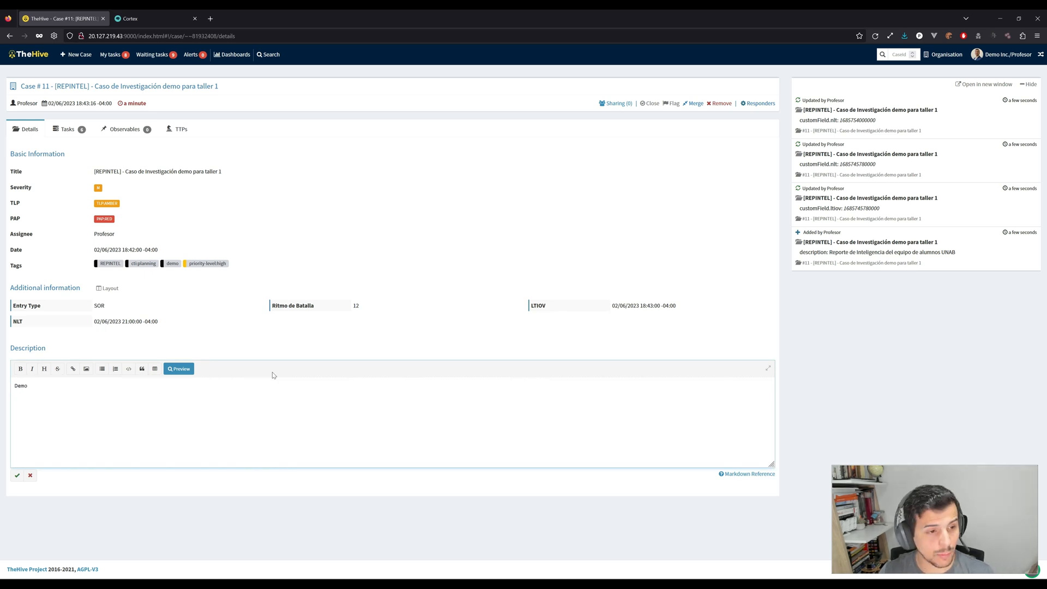
pyautogui.hotkey('ctrl', 'a')
pyautogui.press('BackSpace')
pyautogui.write('Invesa')
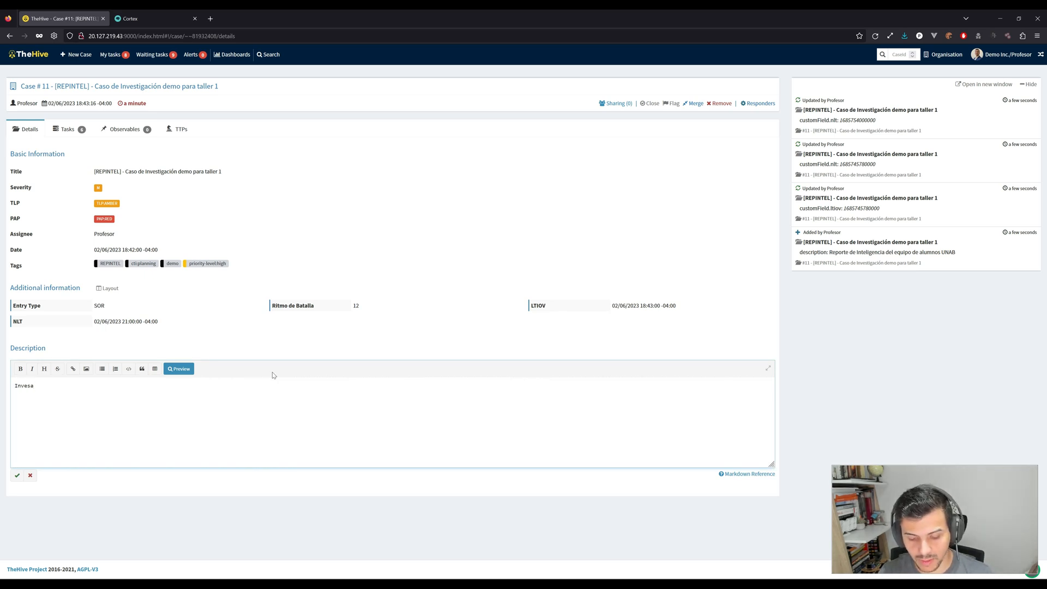
pyautogui.write('tigación')
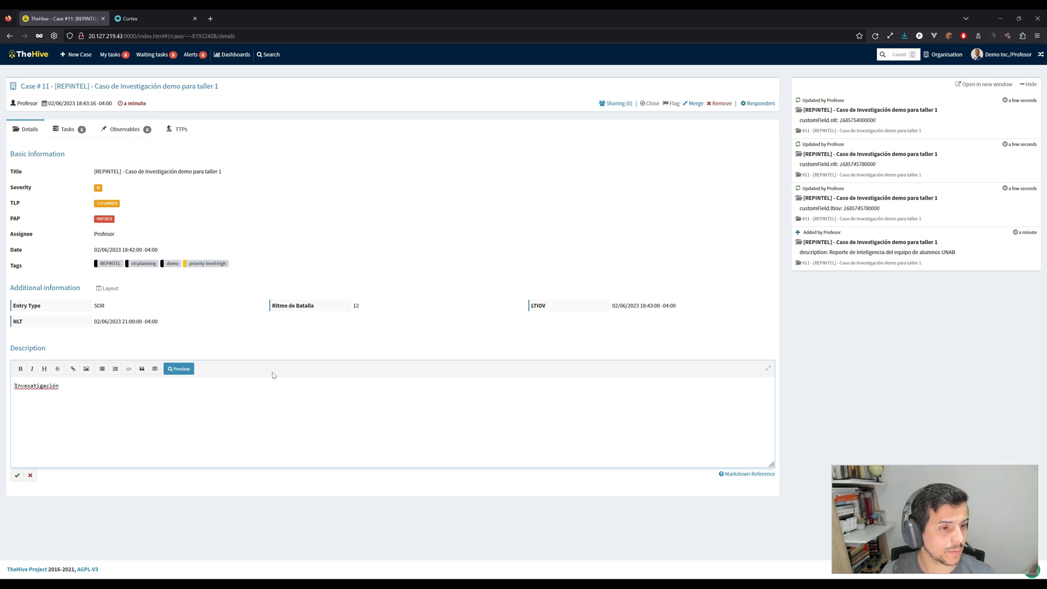
pyautogui.press('Delete')
pyautogui.press('End')
pyautogui.write('D')
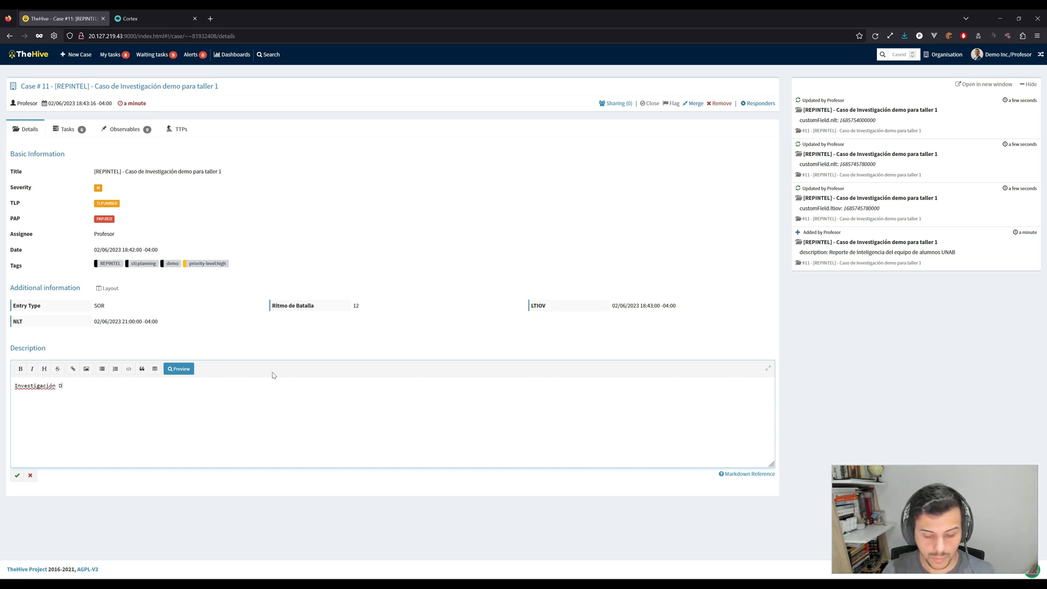
pyautogui.write('EMO p')
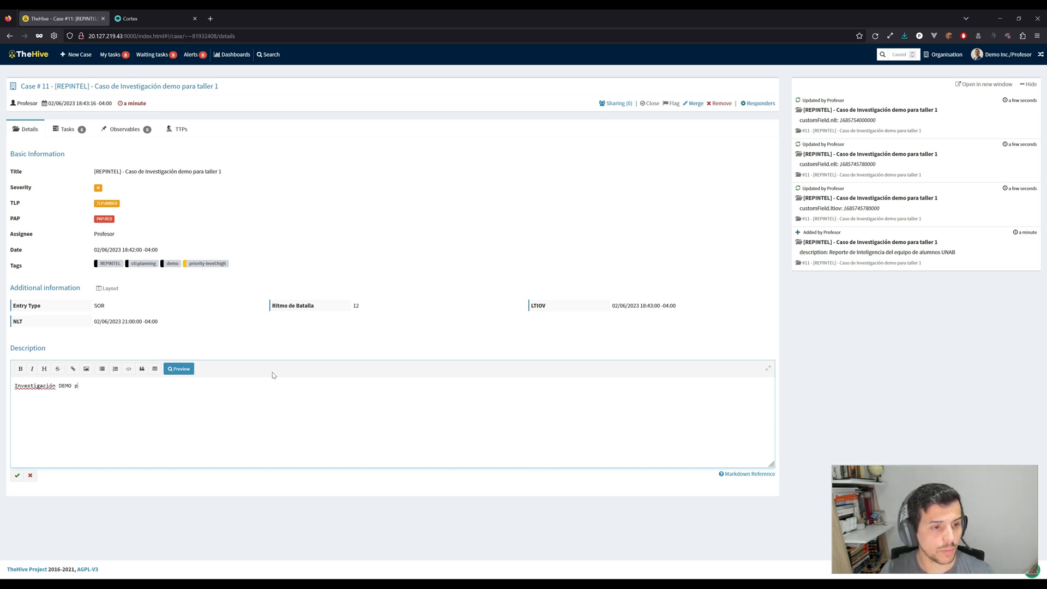
pyautogui.write('ara taller 1')
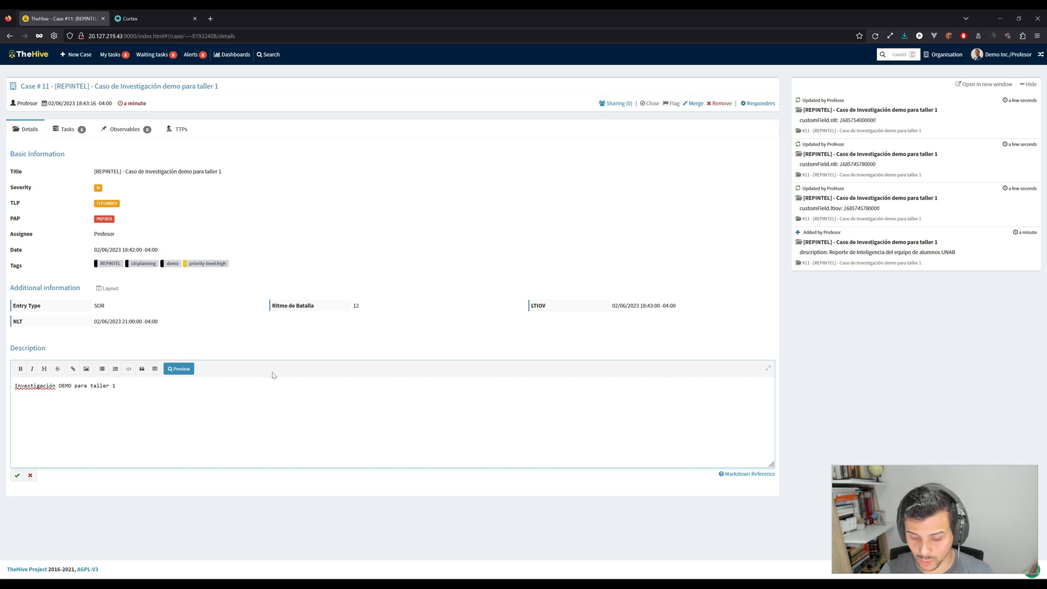
pyautogui.write('naliu')
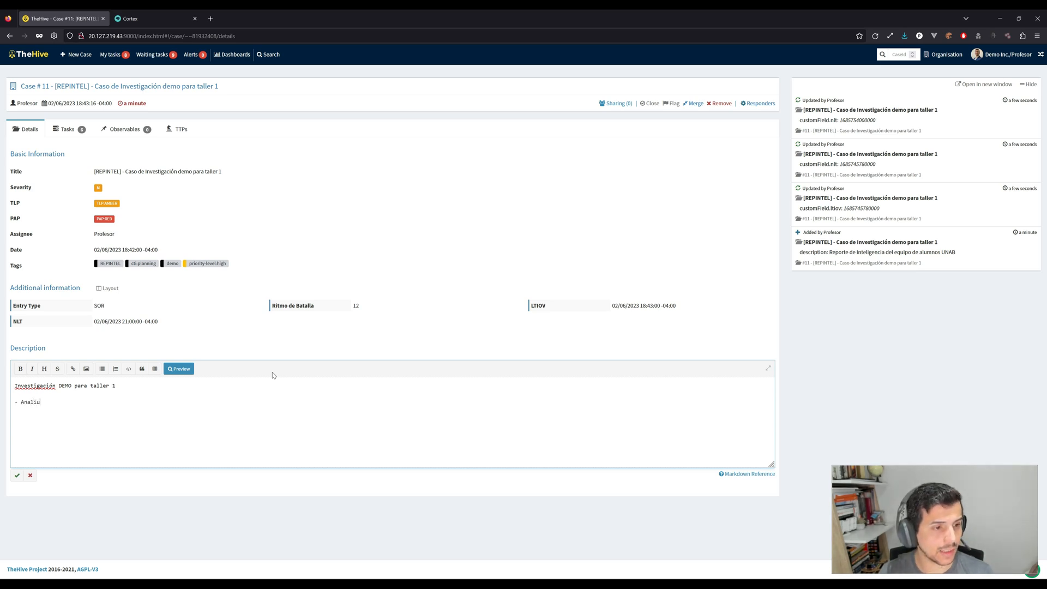
pyautogui.write('a:;')
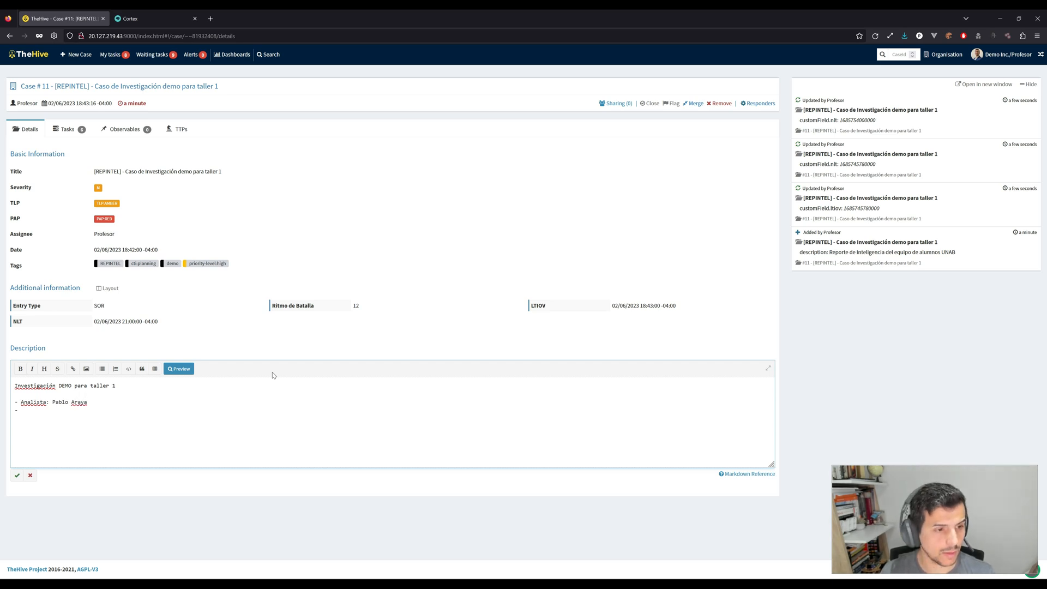
pyautogui.write('Título del caso: ')
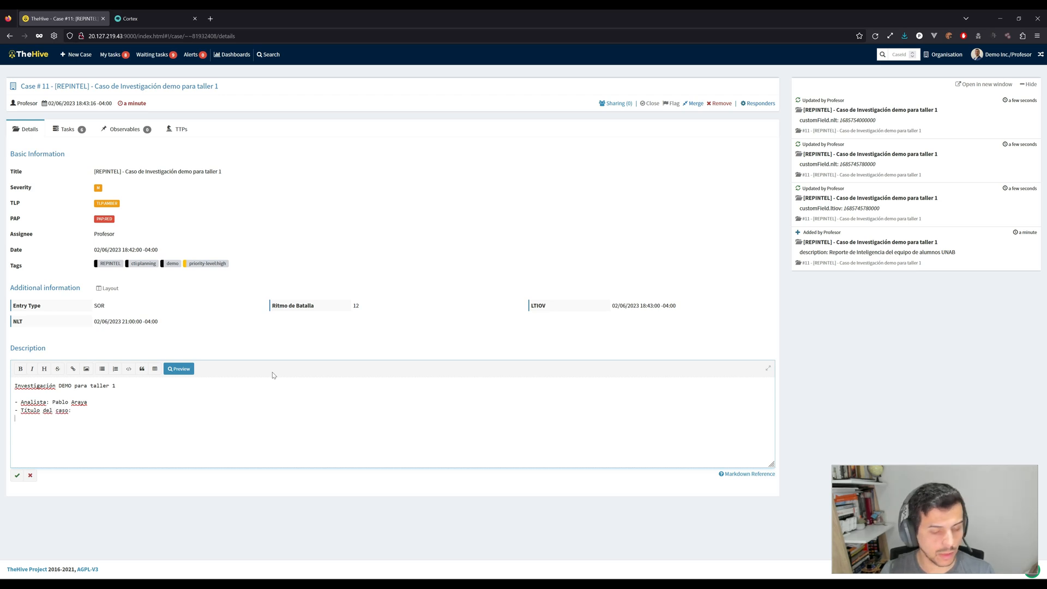
pyautogui.write('so')
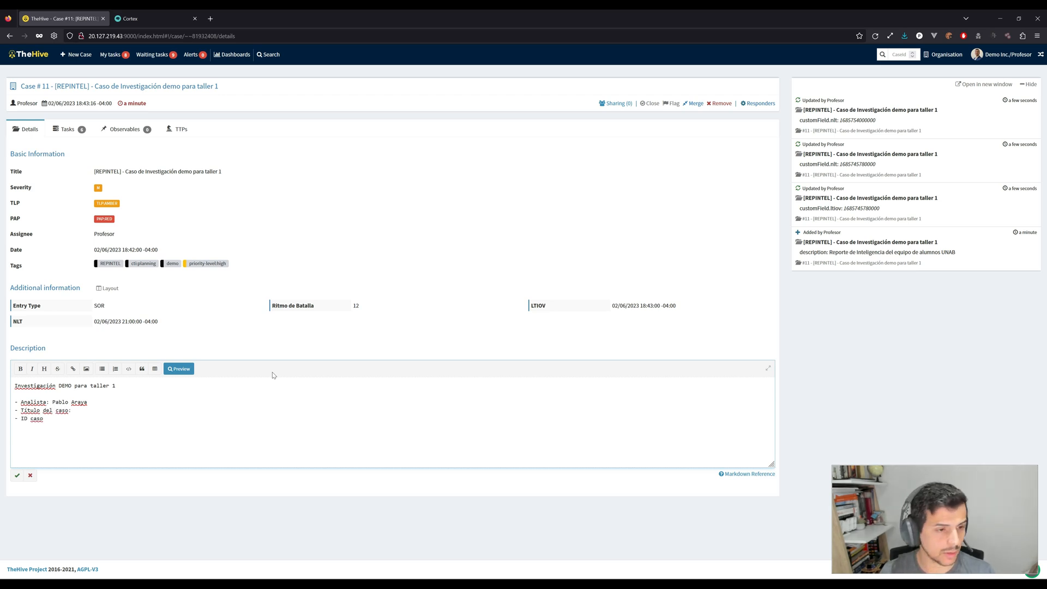
pyautogui.write(' #11')
pyautogui.write(':')
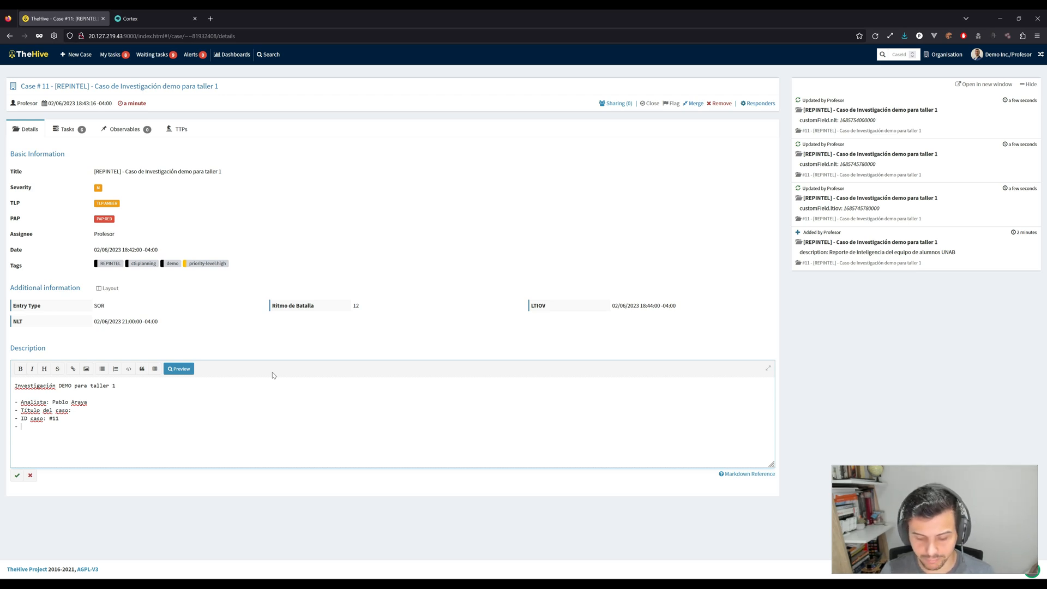
# Add the risk line, title 'Vulnerabilidades de MS Exchange presentes en la Organización', save, and view Tasks.
pyautogui.write('Riesgo asociado')
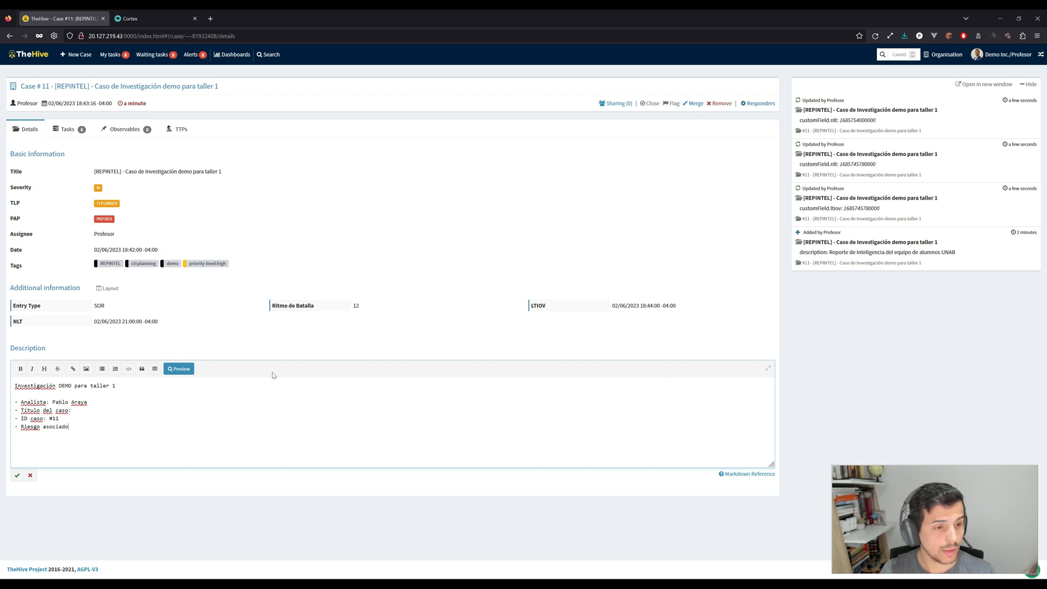
pyautogui.write(': Crítico')
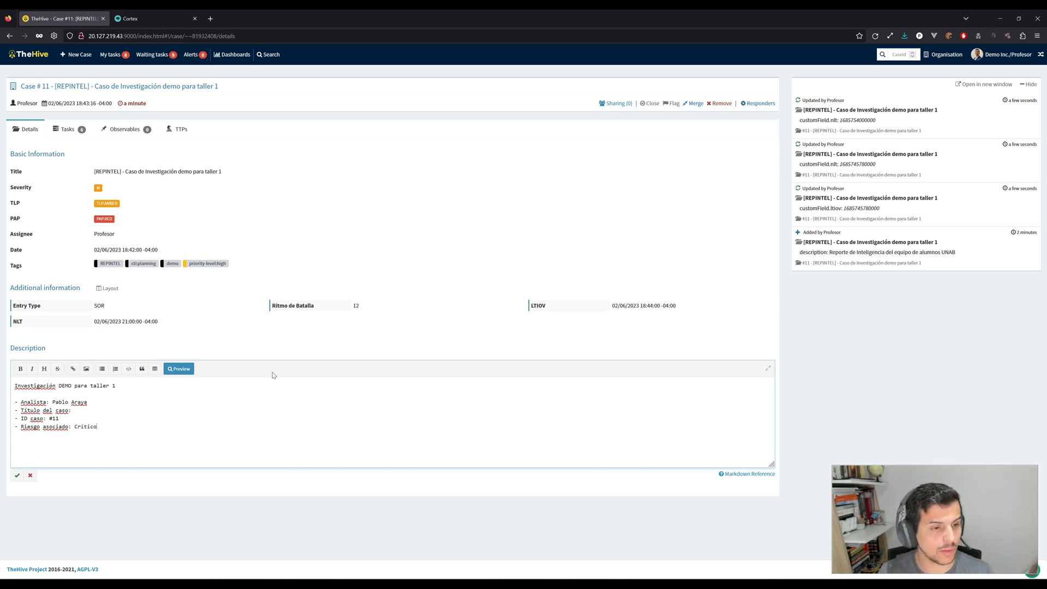
pyautogui.press('Up')
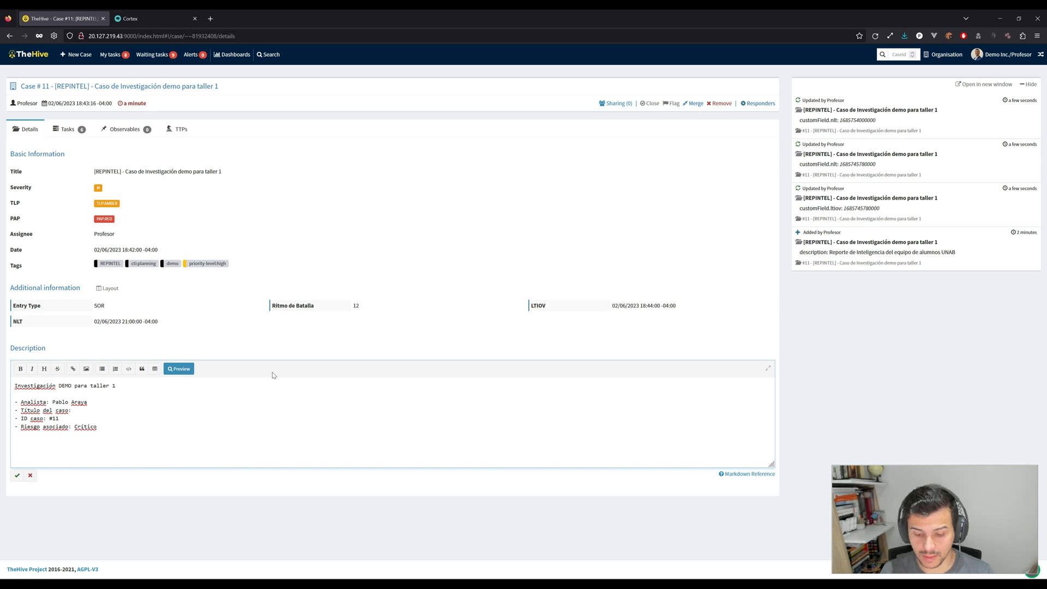
pyautogui.write('Vulnerabil,.i')
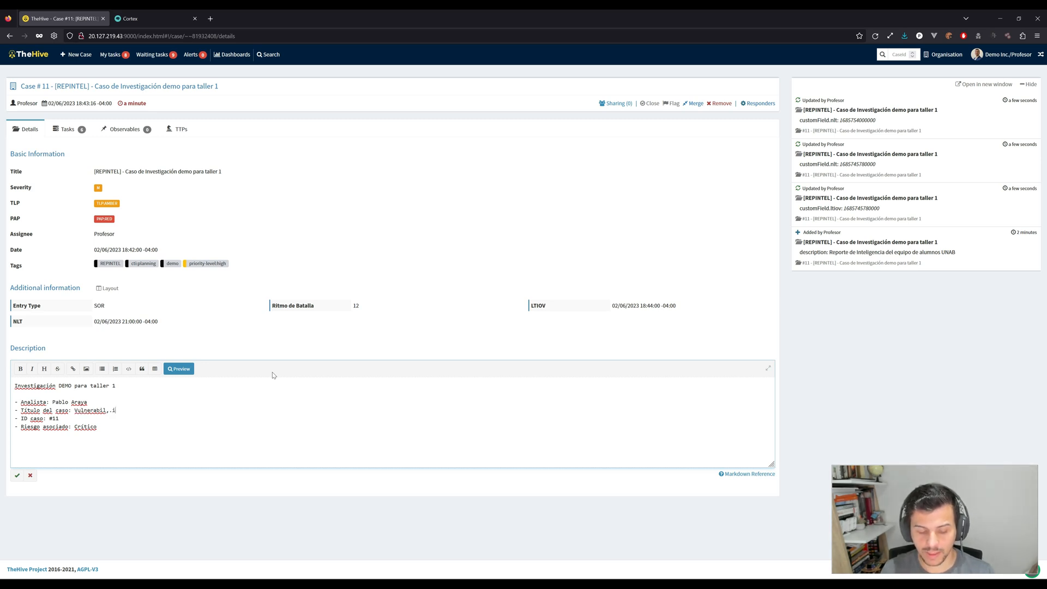
pyautogui.press('BackSpace')
pyautogui.press('BackSpace')
pyautogui.write('l')
pyautogui.write('dades de')
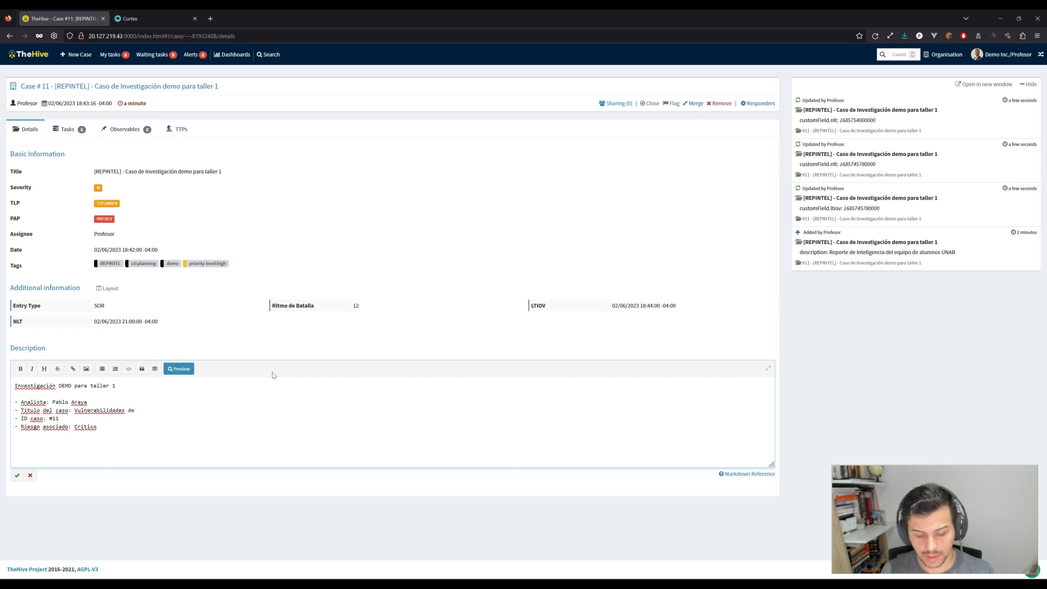
pyautogui.write(' MS Exchan')
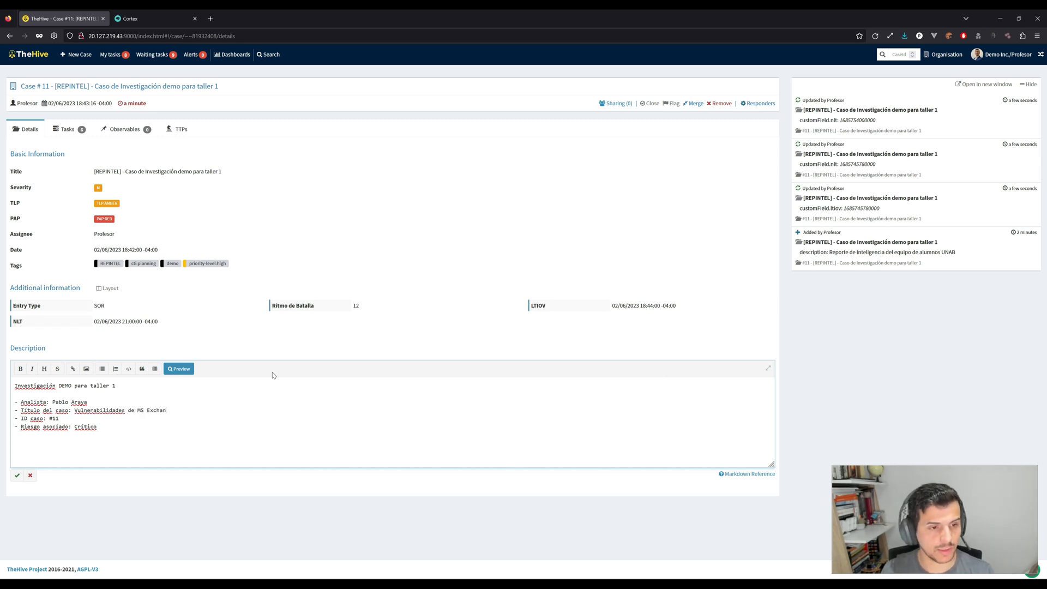
pyautogui.write('ge aa')
pyautogui.press('BackSpace')
pyautogui.press('BackSpace')
pyautogui.write('presentes en la')
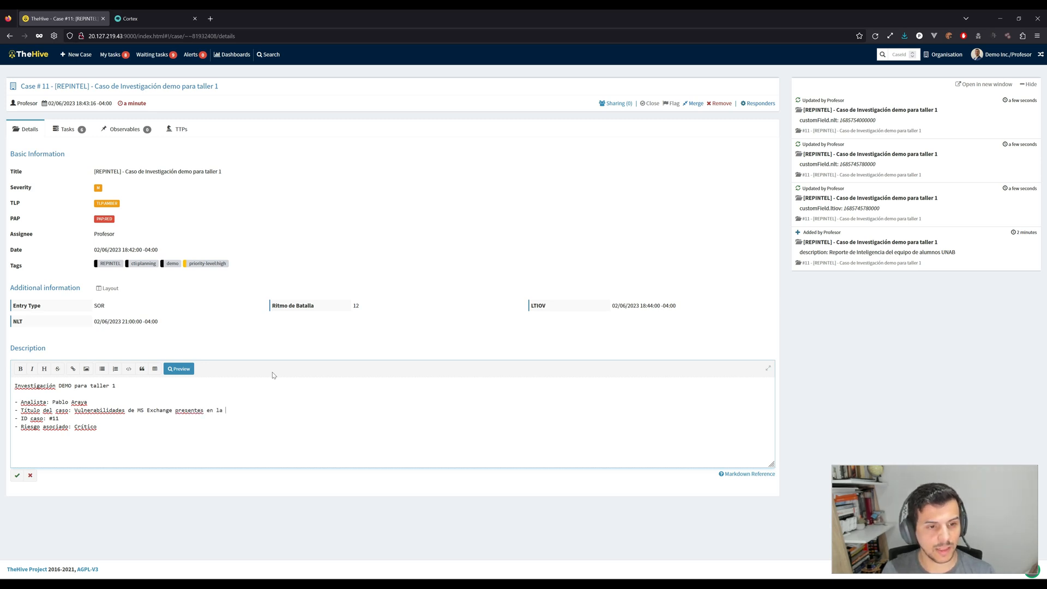
pyautogui.write(' Organización')
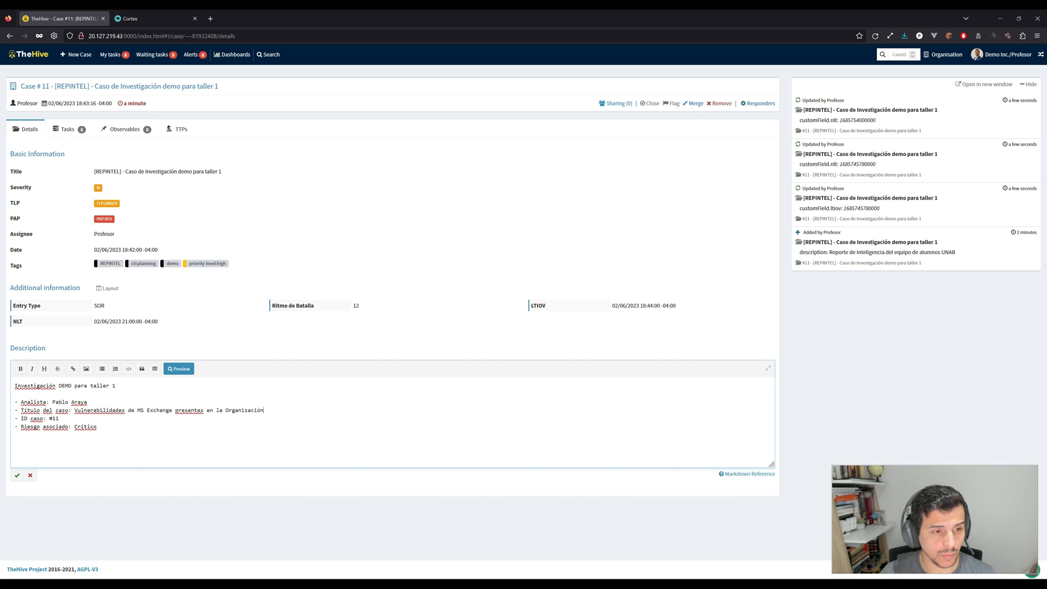
pyautogui.click(17, 477)
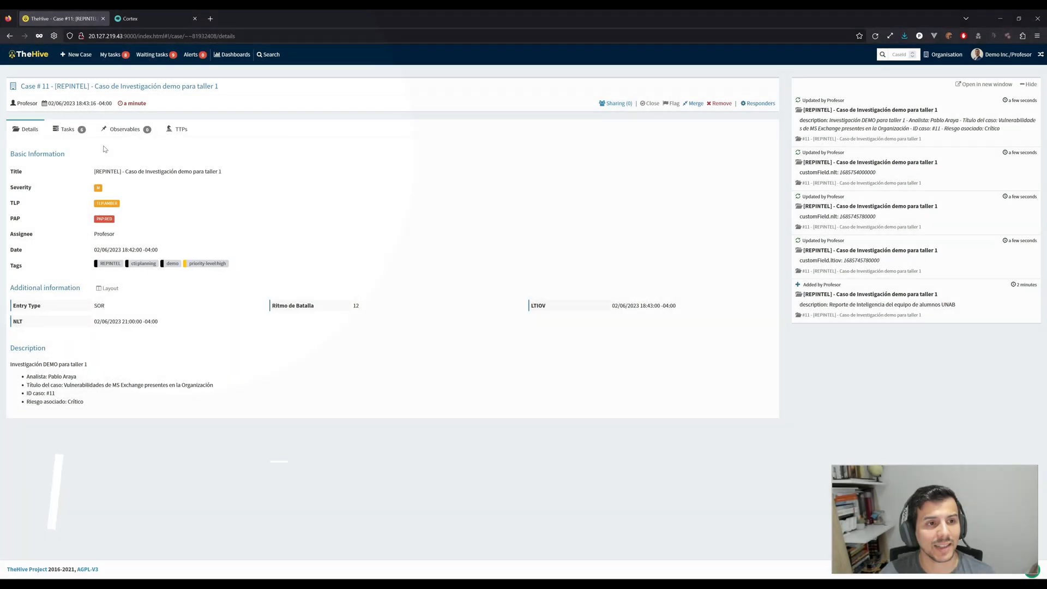
pyautogui.click(64, 129)
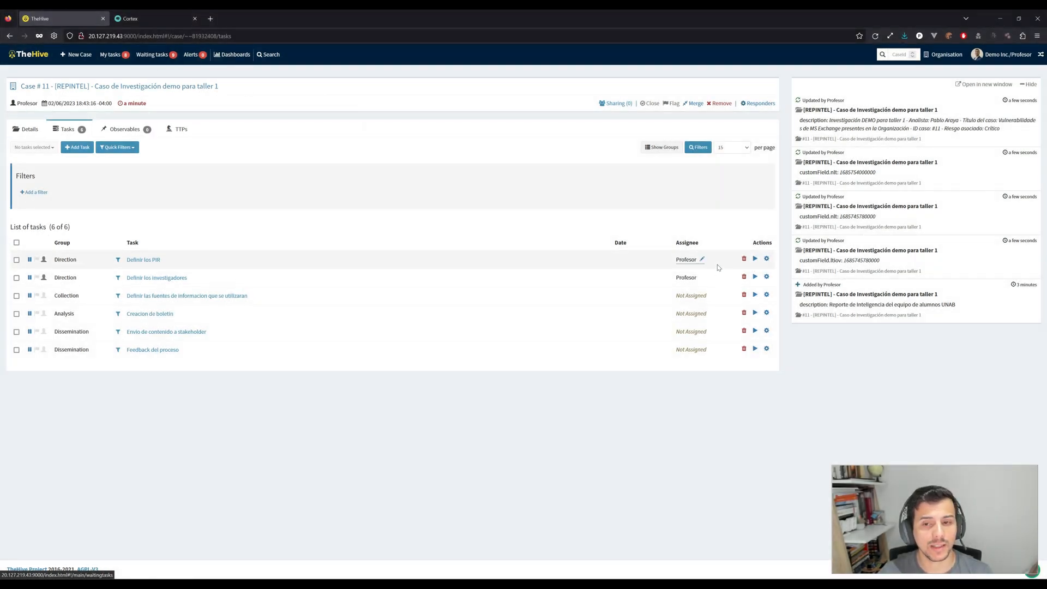
# Start the Definir los PIR task and open its details, dismissing Add share without sharing.
pyautogui.click(755, 259)
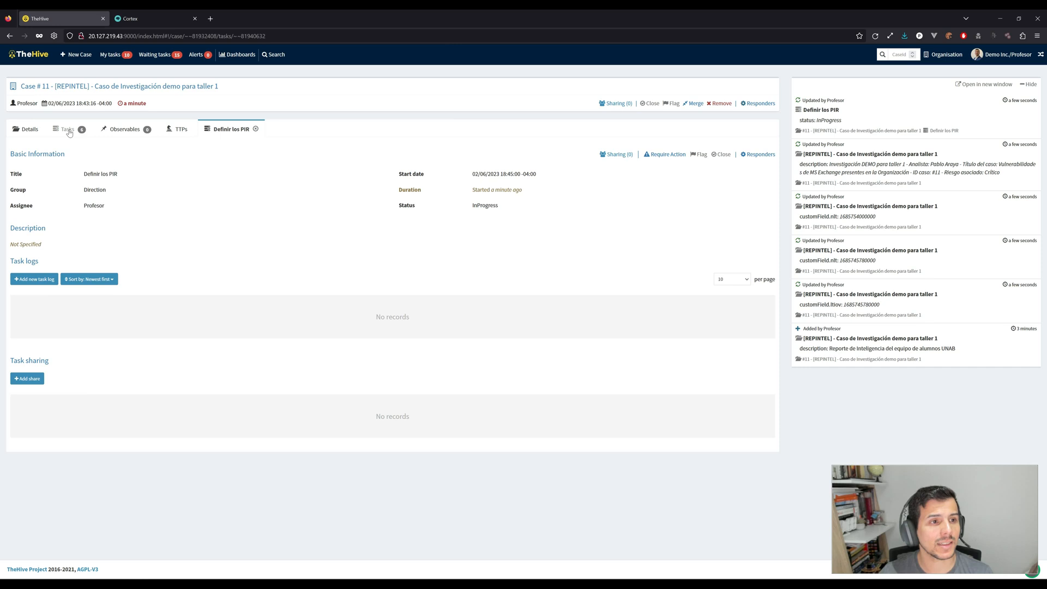
pyautogui.click(68, 129)
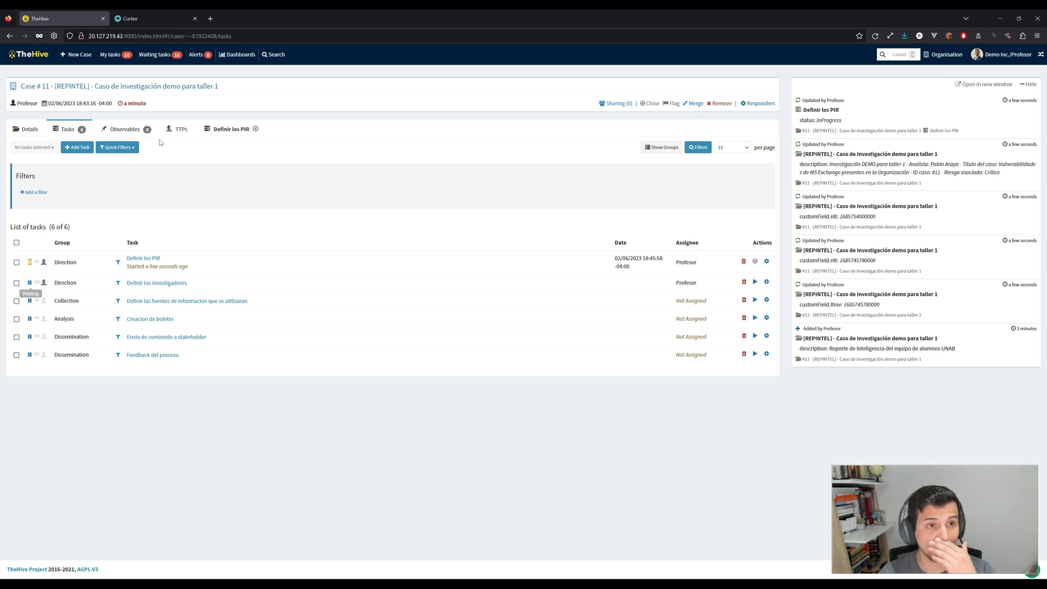
pyautogui.click(222, 131)
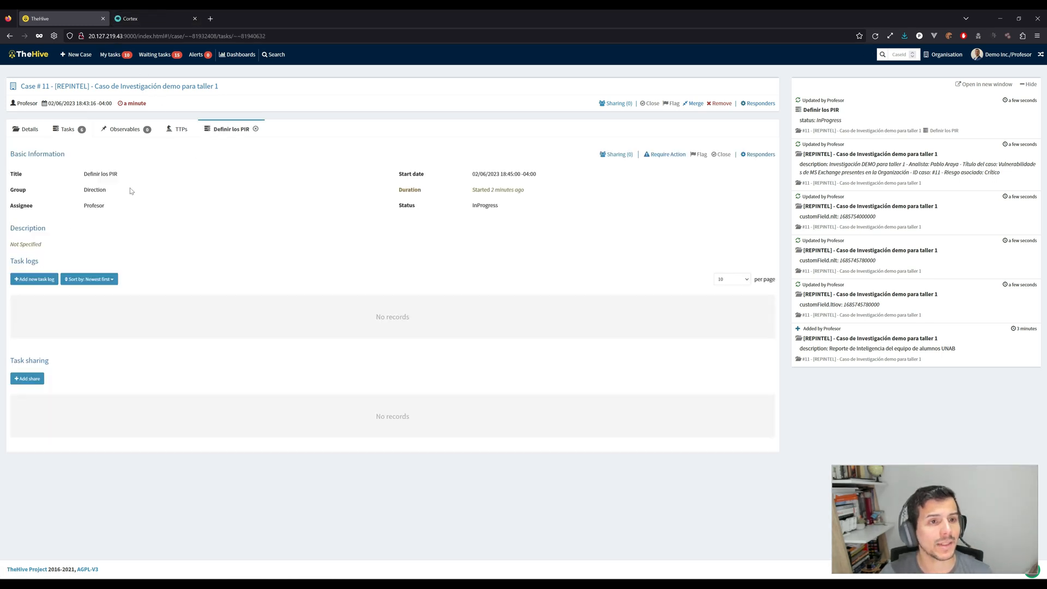
pyautogui.click(28, 379)
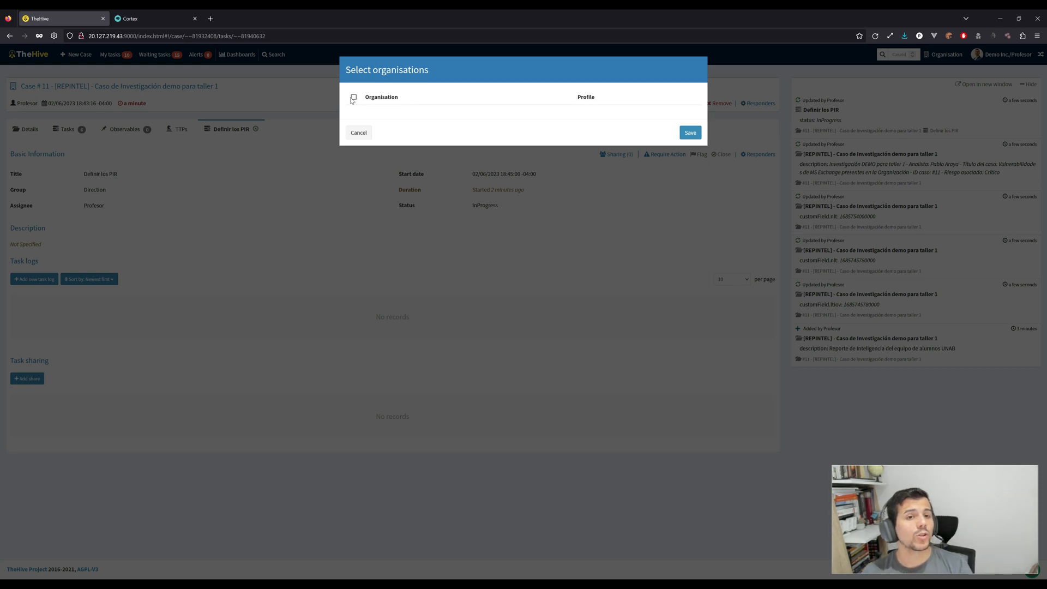
pyautogui.click(358, 133)
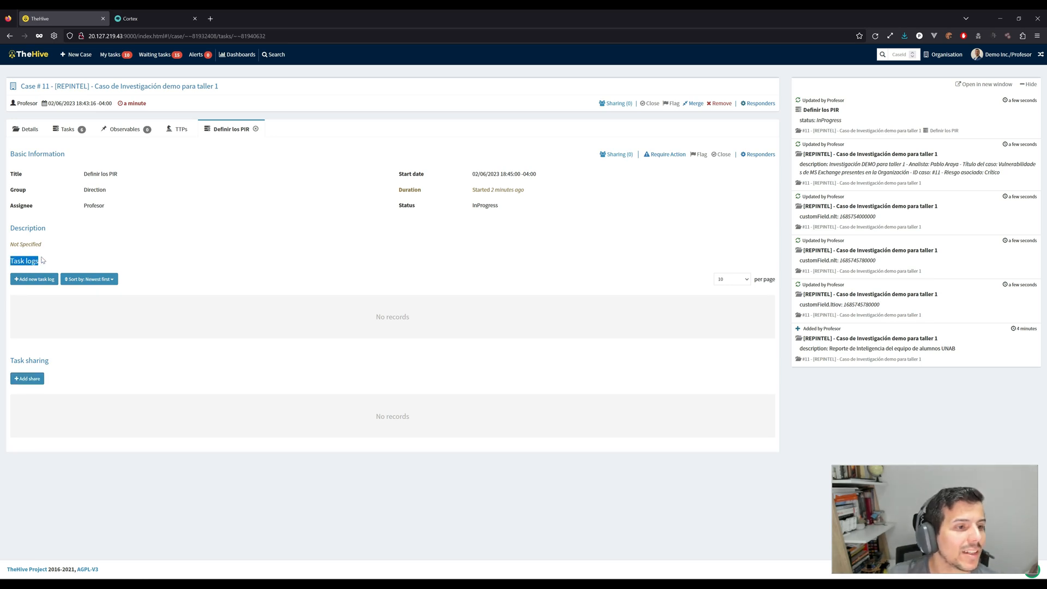
# Write the PIR 1 question in a new log on the Definir los PIR task.
pyautogui.click(36, 279)
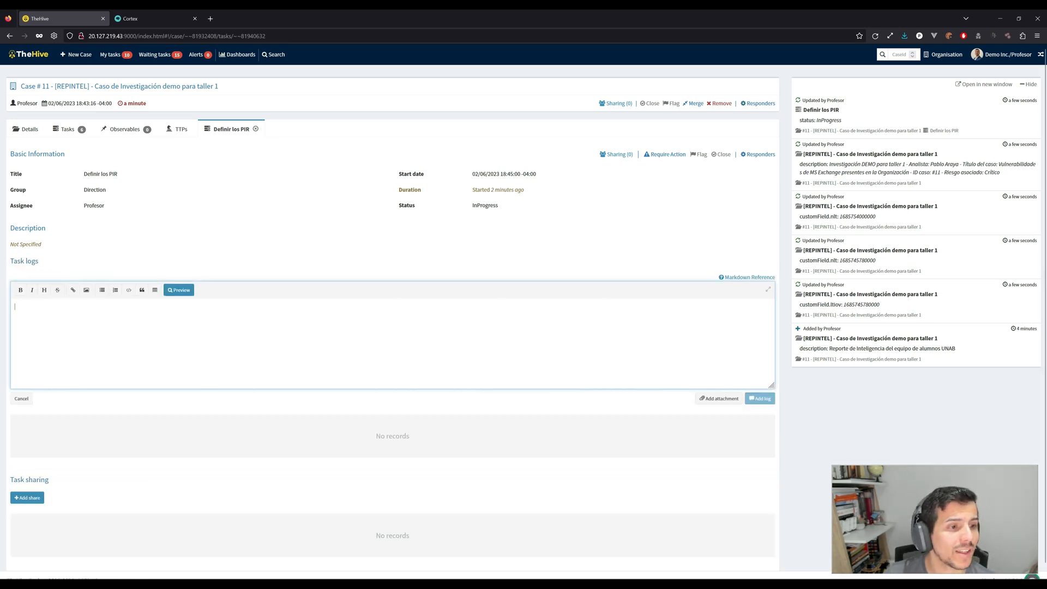
pyautogui.write('PIR 1:')
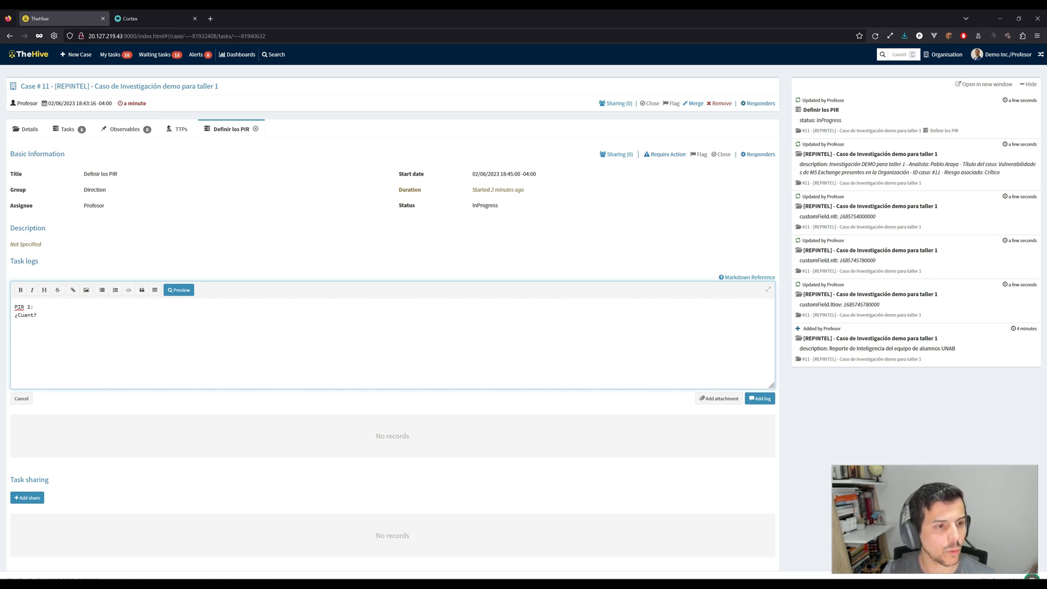
pyautogui.write('ntas')
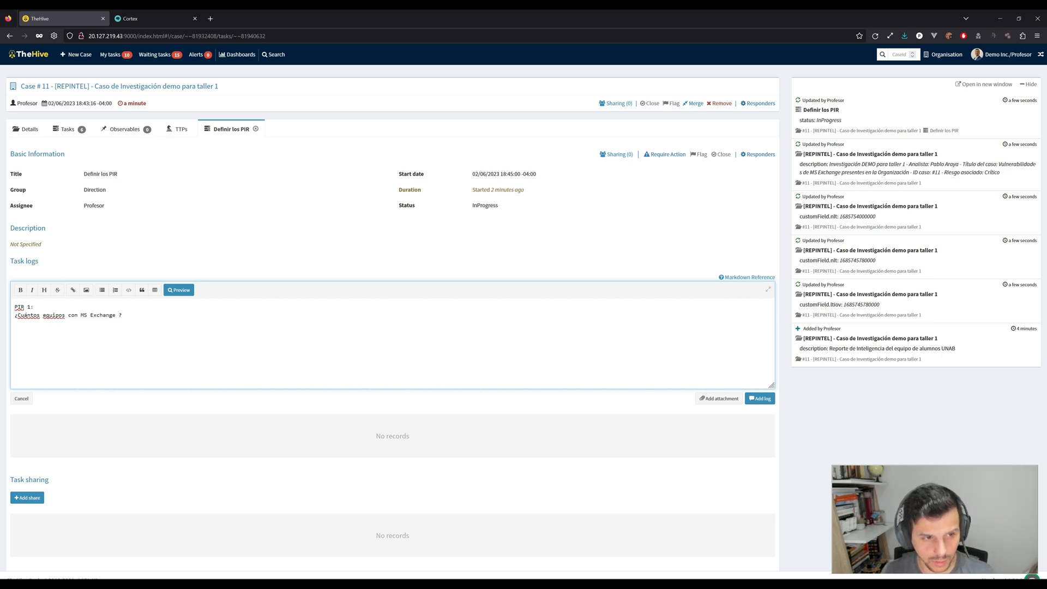
pyautogui.write('se encu')
pyautogui.write('entran públicos a Internet en Chile')
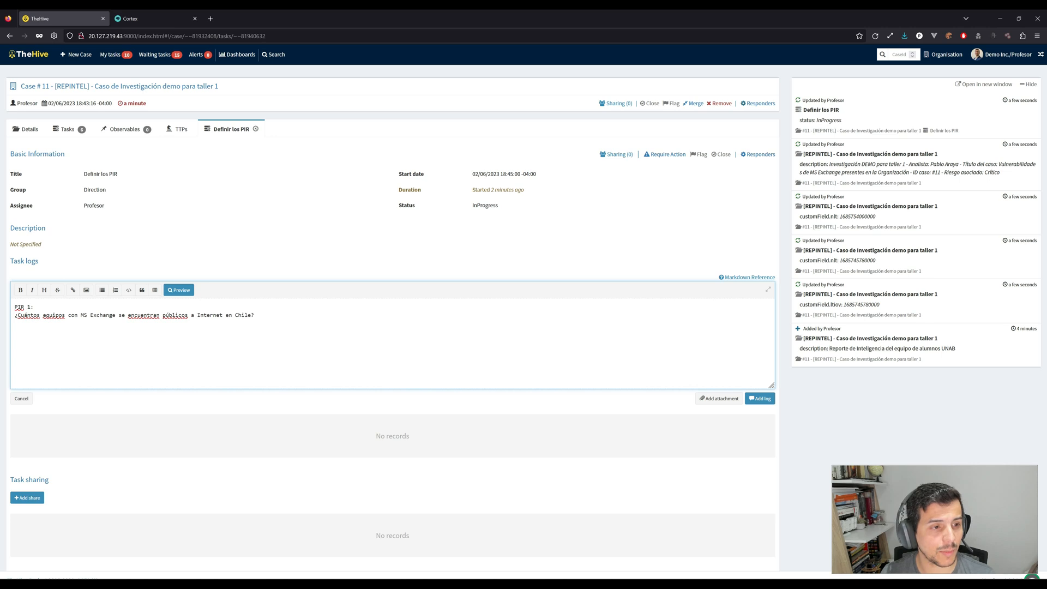
# Duplicate it as PIR 2, asking whether those equipos have 'alguna vulnerabilidad conocida'.
pyautogui.hotkey('ctrl', 'a')
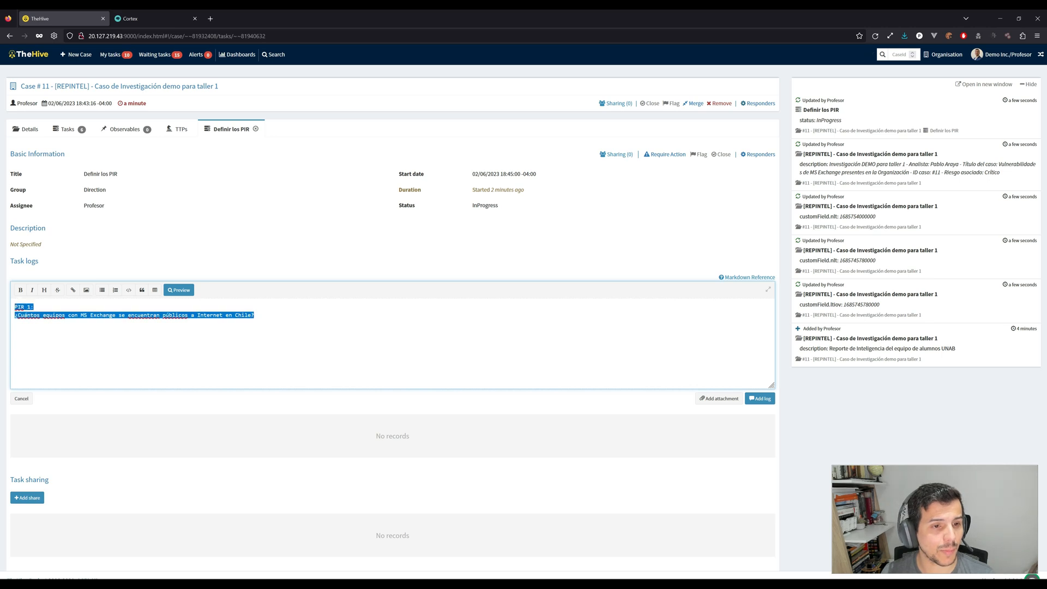
pyautogui.hotkey('ctrl', 'c')
pyautogui.press('Right')
pyautogui.press('Return')
pyautogui.press('Return')
pyautogui.hotkey('ctrl', 'v')
pyautogui.press('Up')
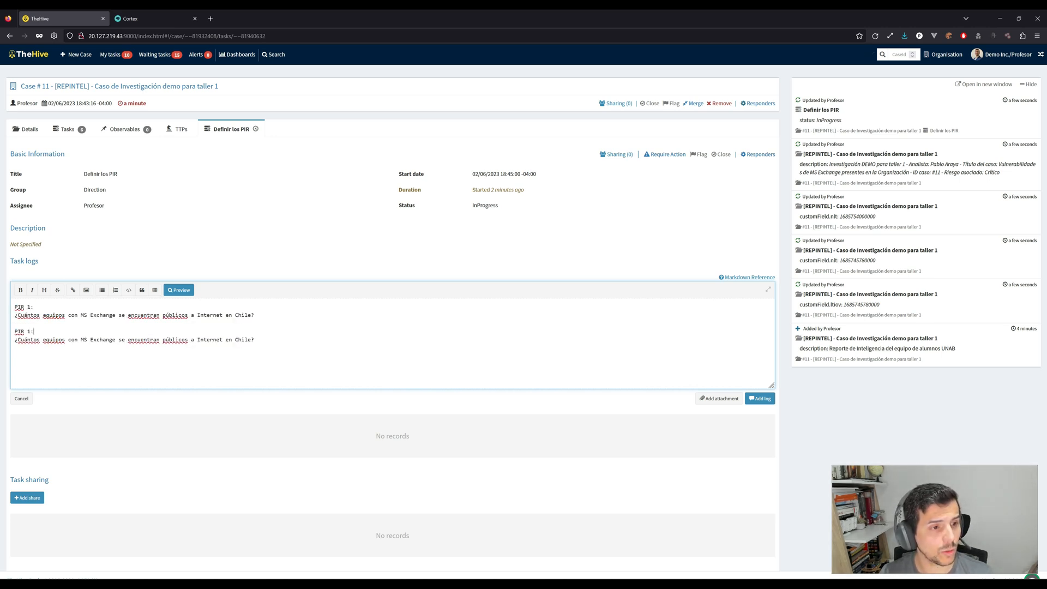
pyautogui.write('2')
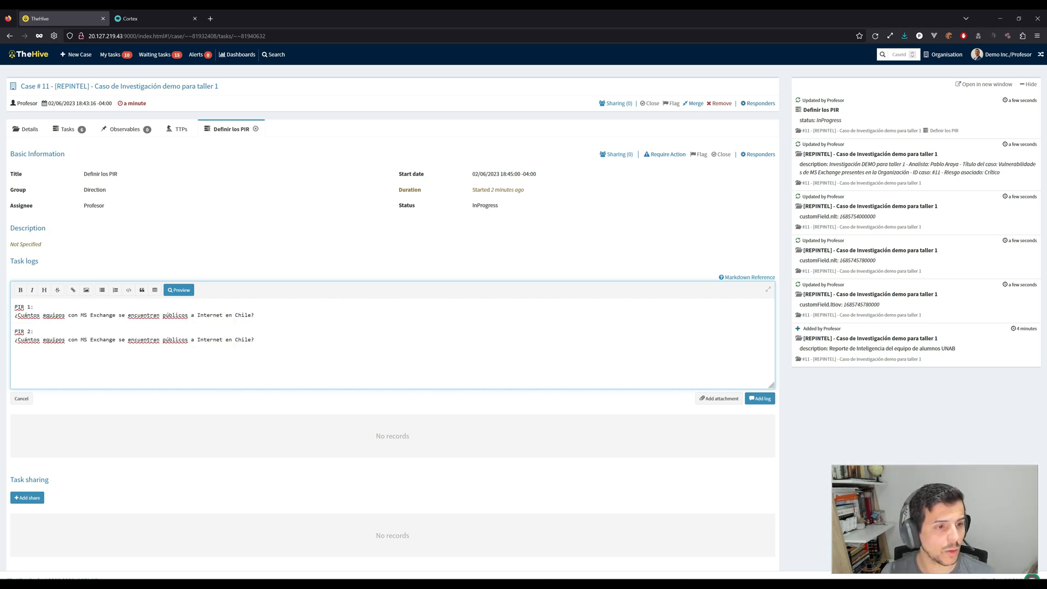
pyautogui.write('de esos')
pyautogui.hotkey('ctrl', 'Right')
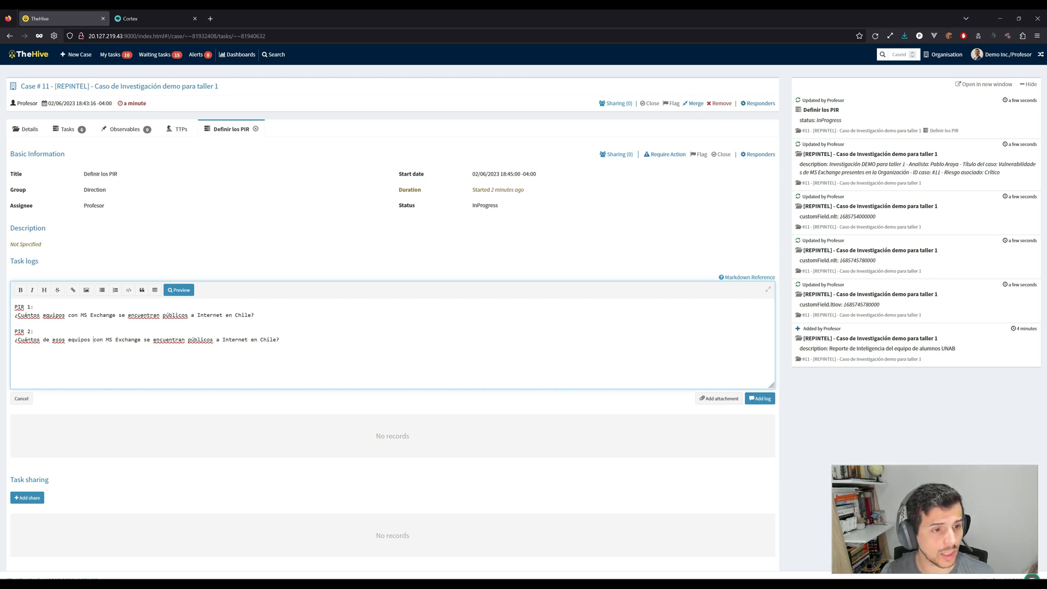
pyautogui.hotkey('ctrl', 'Right')
pyautogui.hotkey('ctrl', 'shift', 'Right')
pyautogui.hotkey('ctrl', 'shift', 'Right')
pyautogui.hotkey('ctrl', 'shift', 'Right')
pyautogui.hotkey('ctrl', 'shift', 'Right')
pyautogui.hotkey('ctrl', 'shift', 'Right')
pyautogui.hotkey('ctrl', 'shift', 'Right')
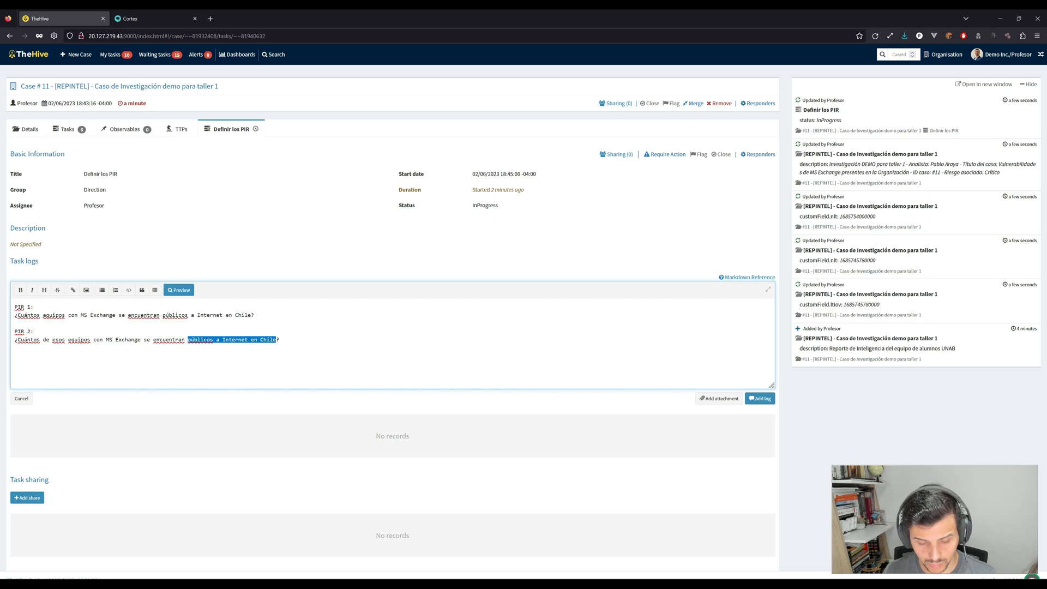
pyautogui.write('v')
pyautogui.press('BackSpace')
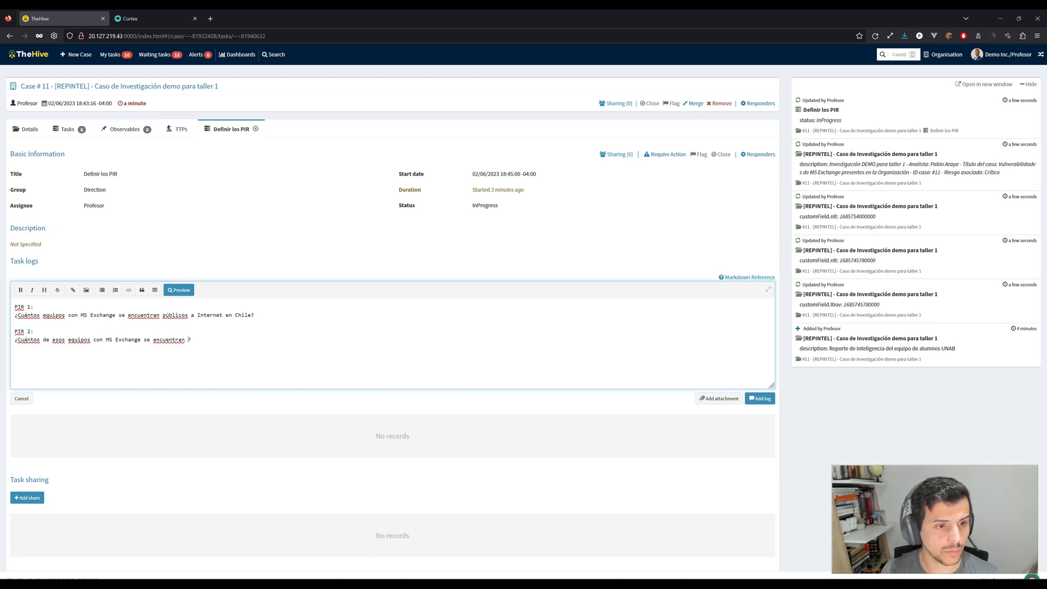
pyautogui.write('con alguna v')
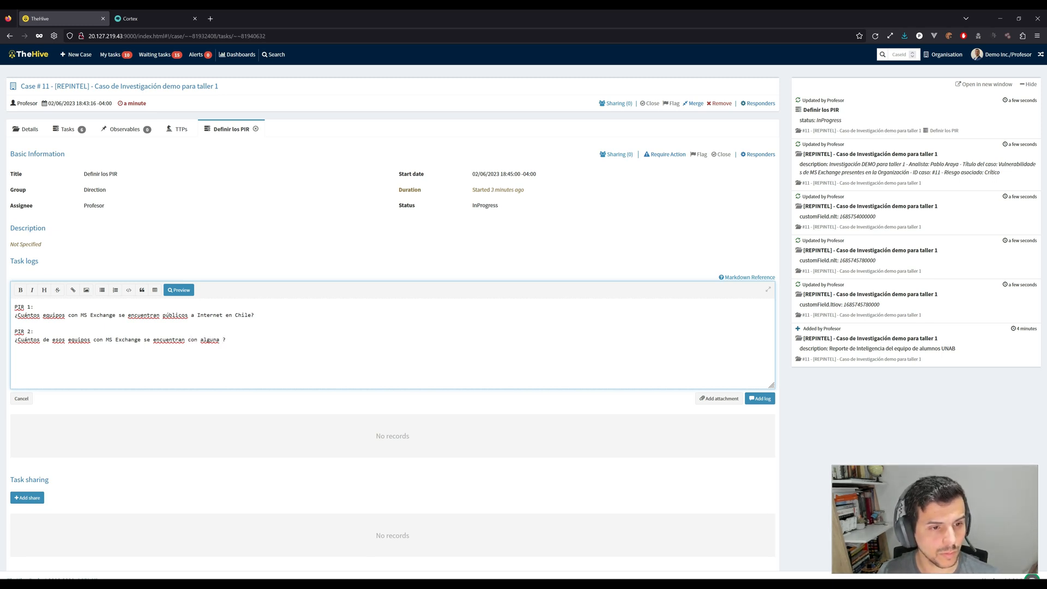
pyautogui.write('ulnerabilidad cono')
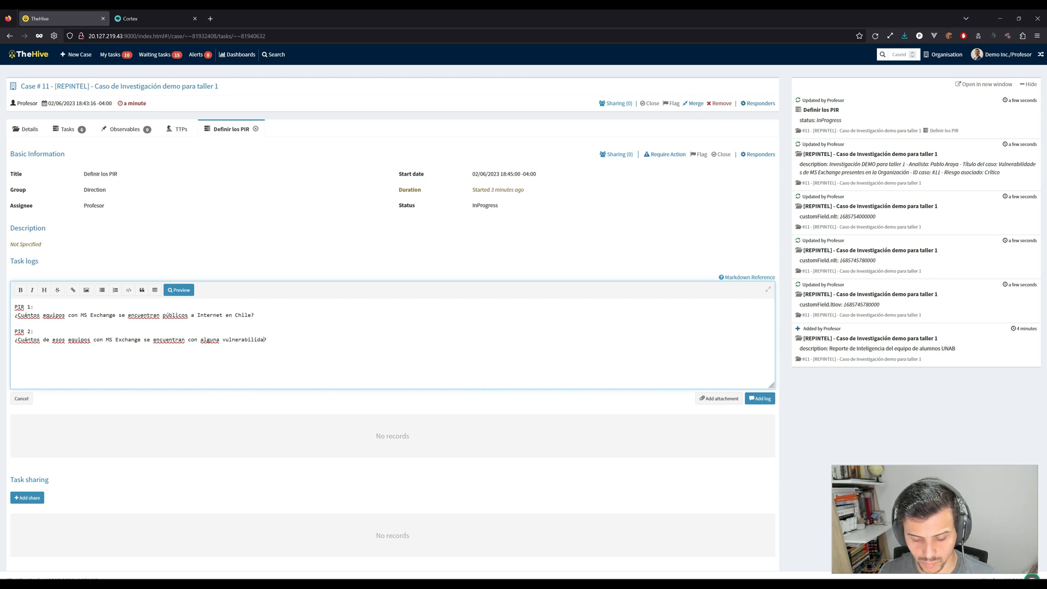
pyautogui.write('cida')
# Delete the accidental duplicate PIR 2 block and save the log.
pyautogui.hotkey('shift', 'Home')
pyautogui.hotkey('shift', 'Up')
pyautogui.hotkey('ctrl', 'c')
pyautogui.press('Left')
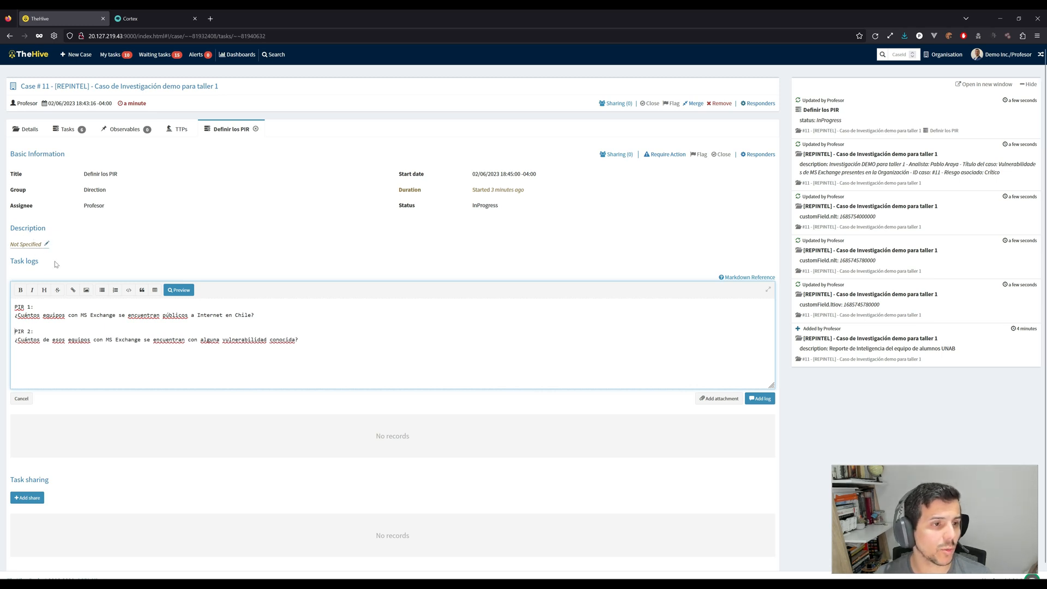
pyautogui.press('Return')
pyautogui.hotkey('ctrl', 'v')
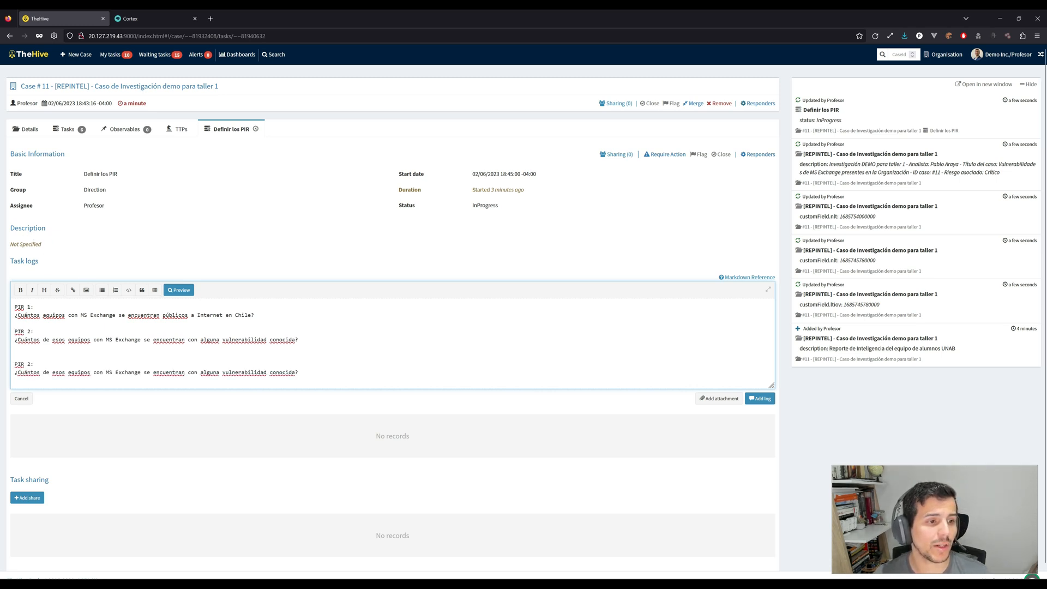
pyautogui.press('BackSpace')
pyautogui.hotkey('shift', 'Down')
pyautogui.hotkey('shift', 'End')
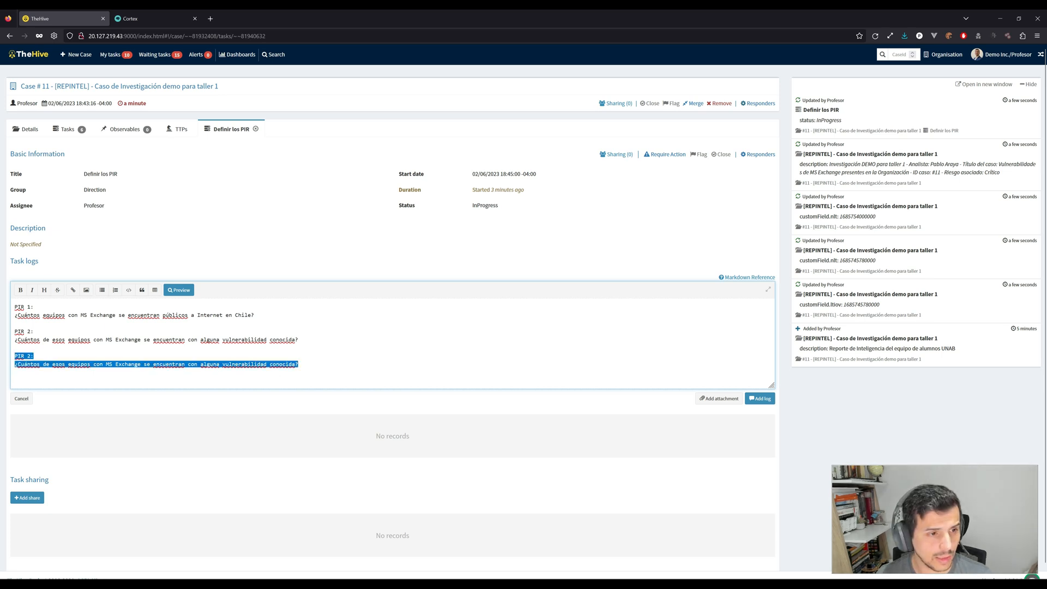
pyautogui.press('BackSpace')
pyautogui.press('BackSpace')
pyautogui.press('BackSpace')
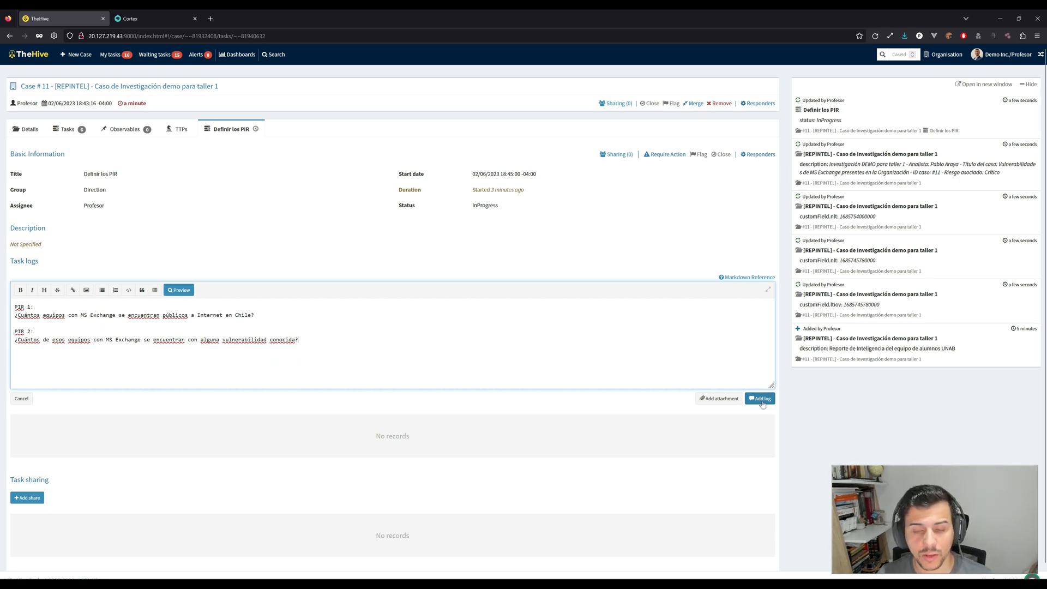
pyautogui.click(759, 398)
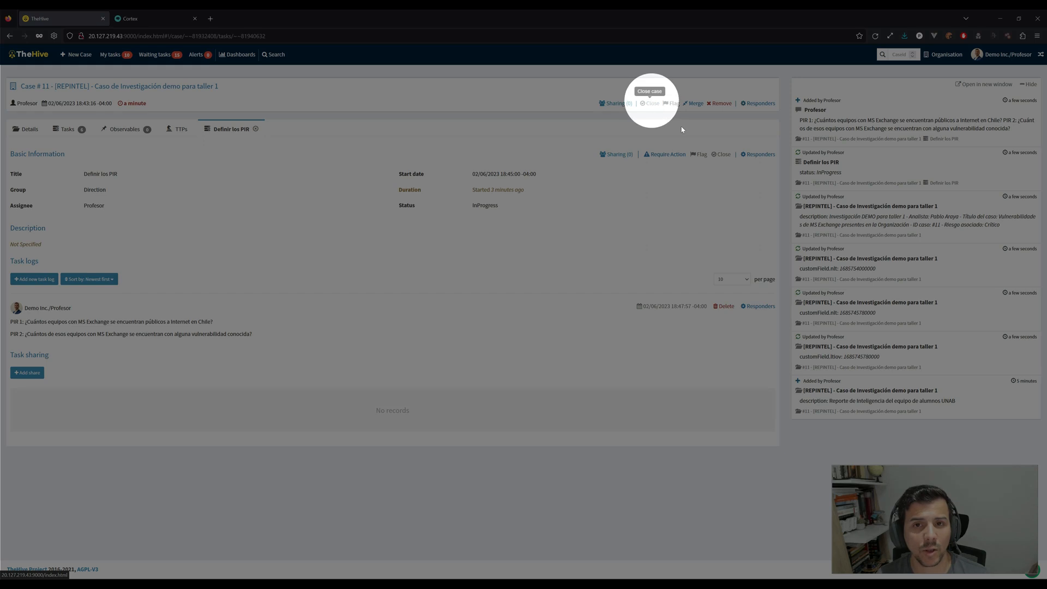
# Close Definir los PIR, then start, log the investigator's name on, and close Definir los investigadores.
pyautogui.click(722, 156)
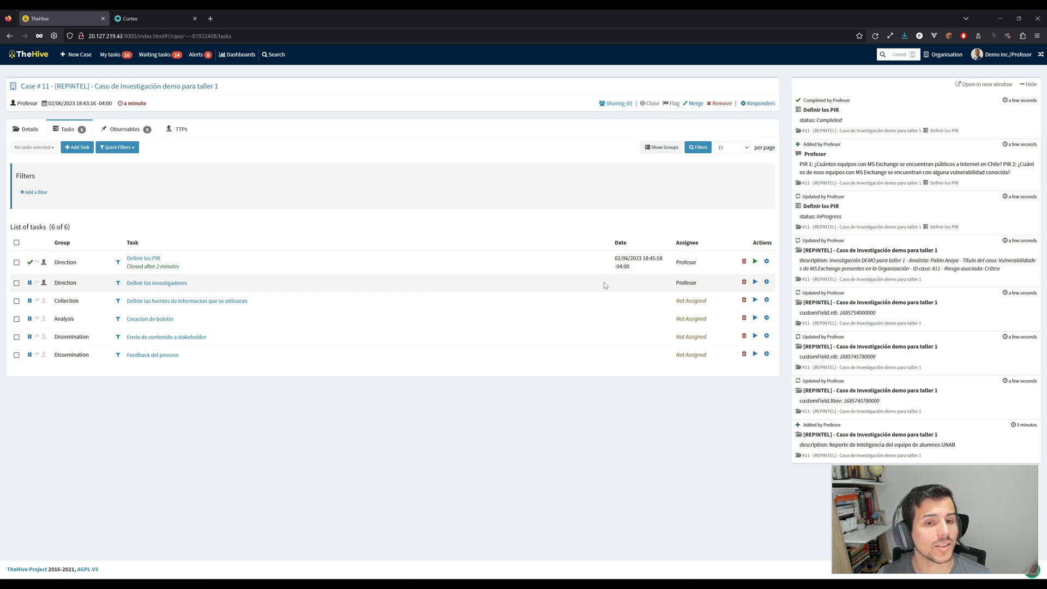
pyautogui.click(755, 282)
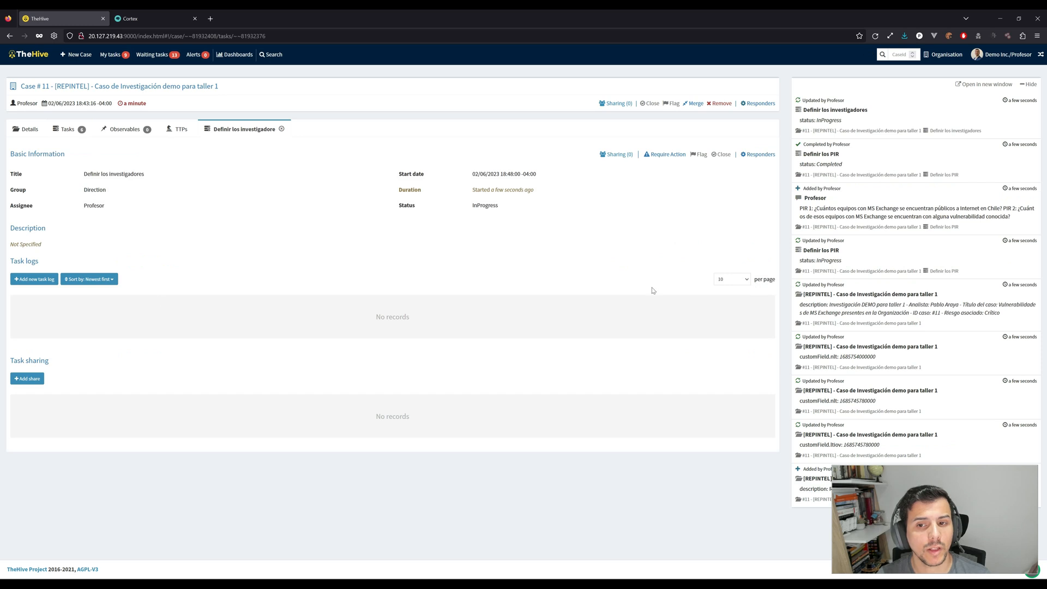
pyautogui.click(41, 279)
pyautogui.click(16, 306)
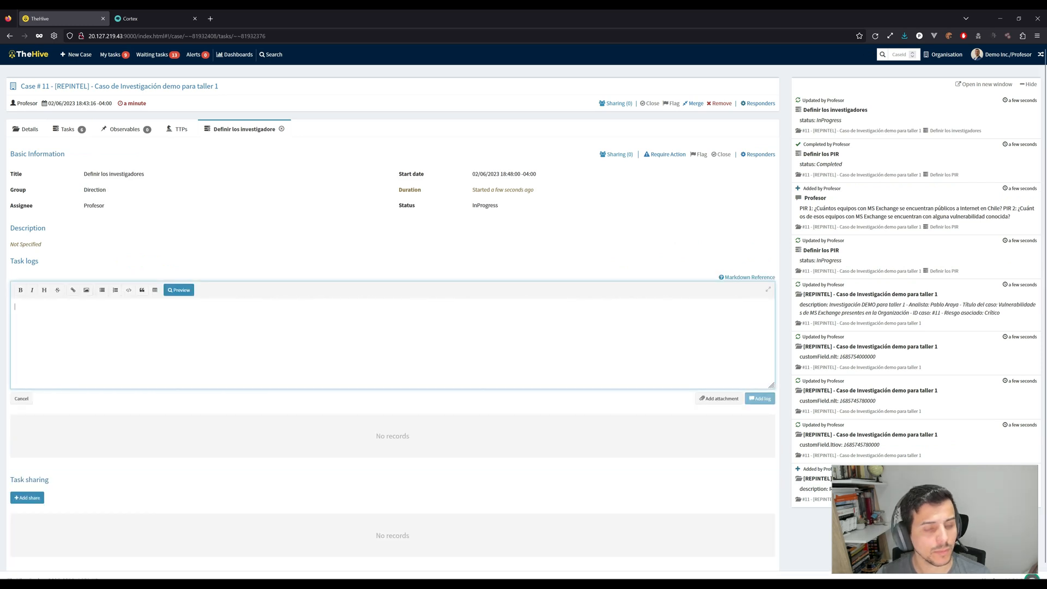
pyautogui.write('Investigadore')
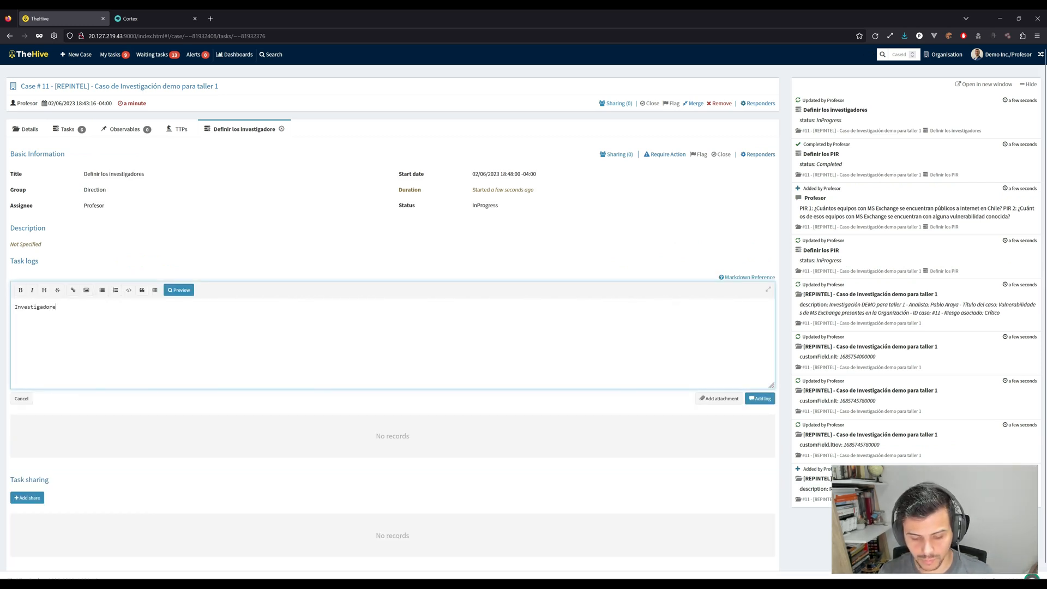
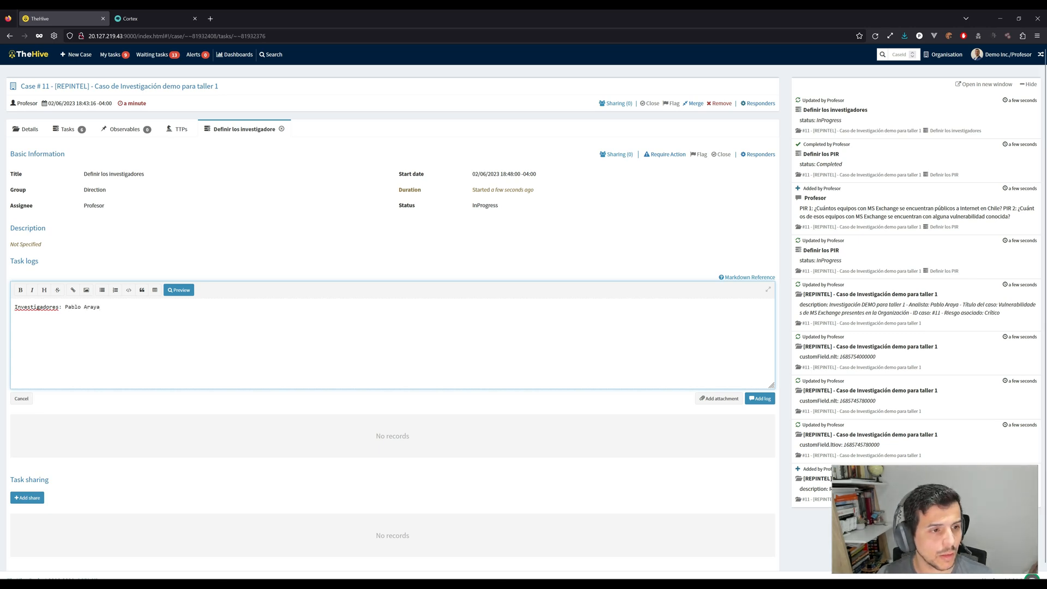
pyautogui.click(759, 398)
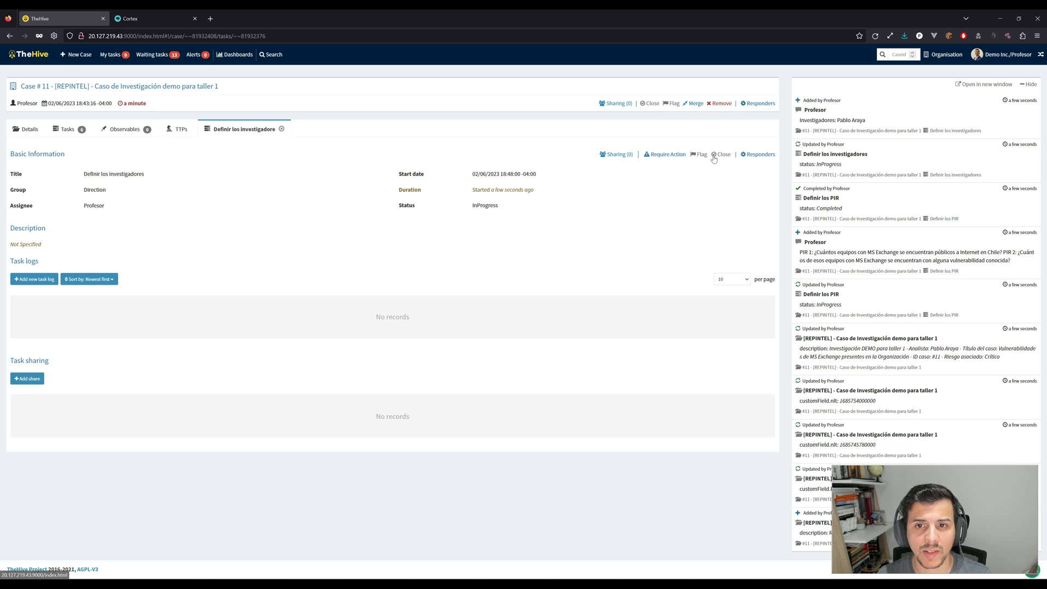
pyautogui.click(722, 156)
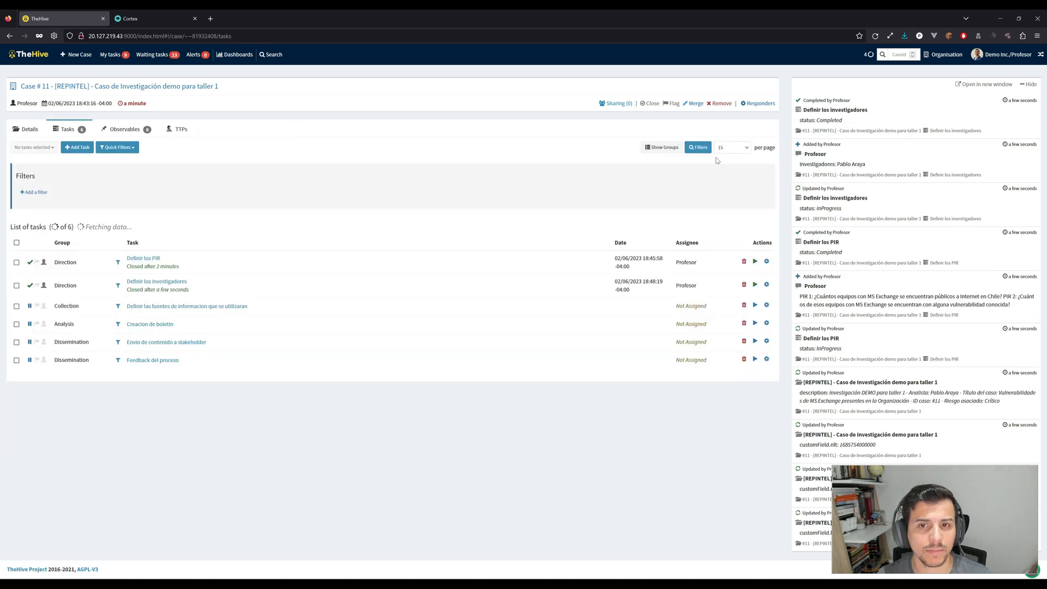
# Add a 'Shodan' log to the information-sources task and return to the task list.
pyautogui.click(146, 306)
pyautogui.click(33, 279)
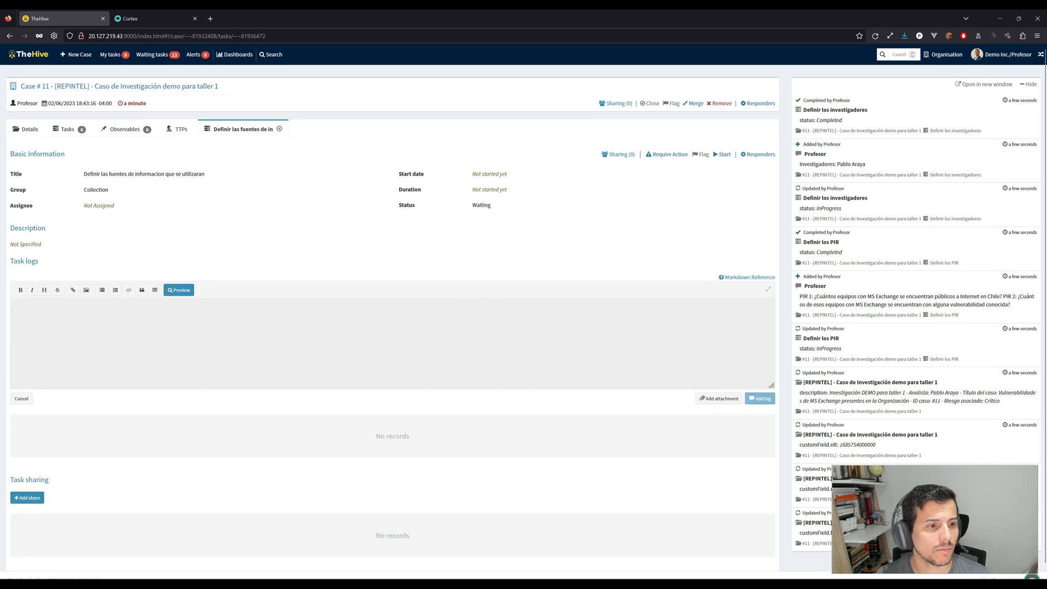
pyautogui.write('Shodan')
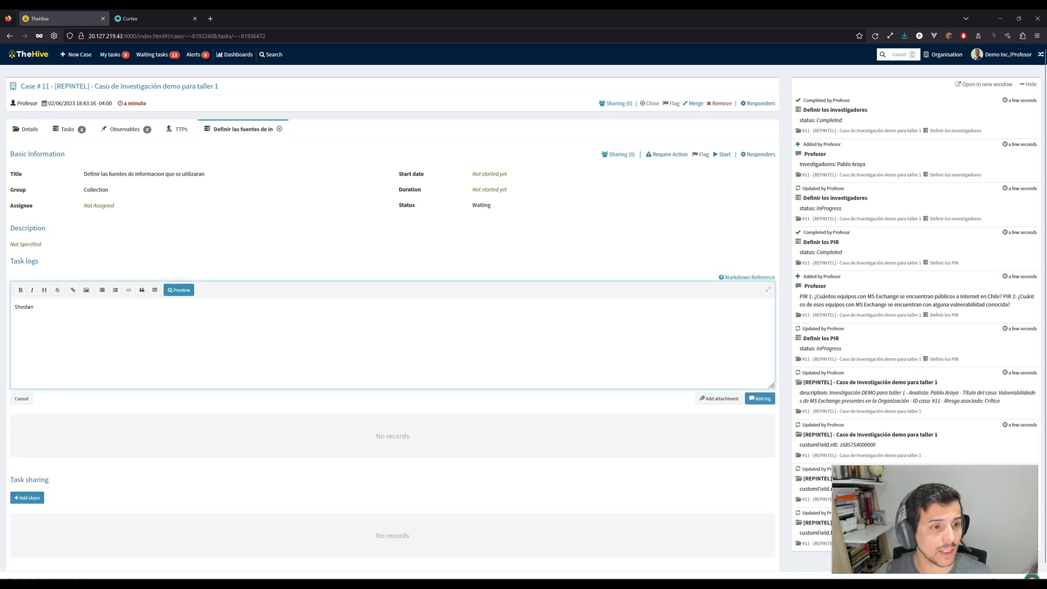
pyautogui.click(759, 399)
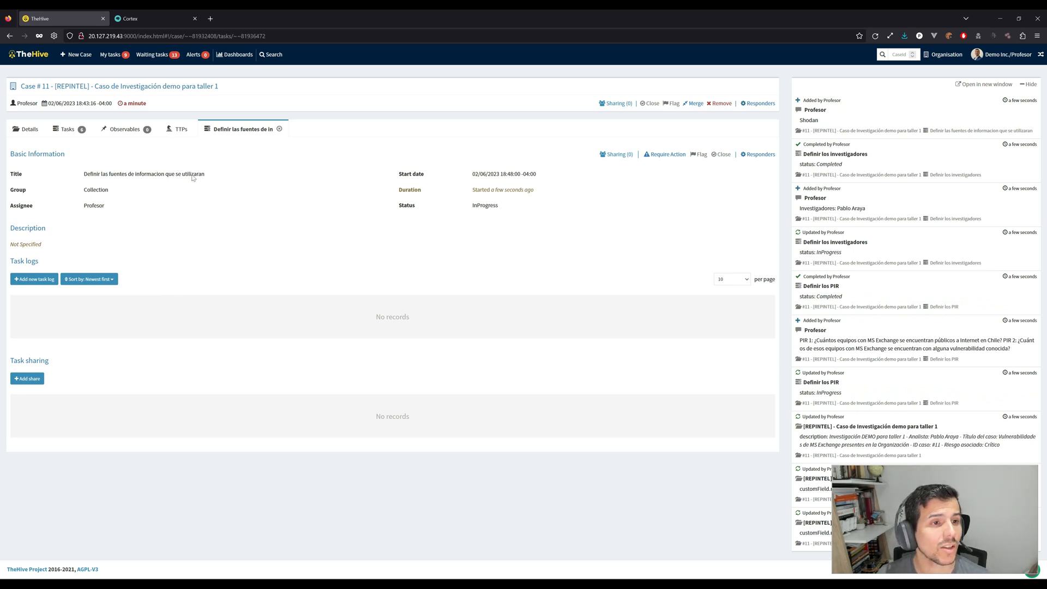
pyautogui.click(280, 130)
pyautogui.click(62, 133)
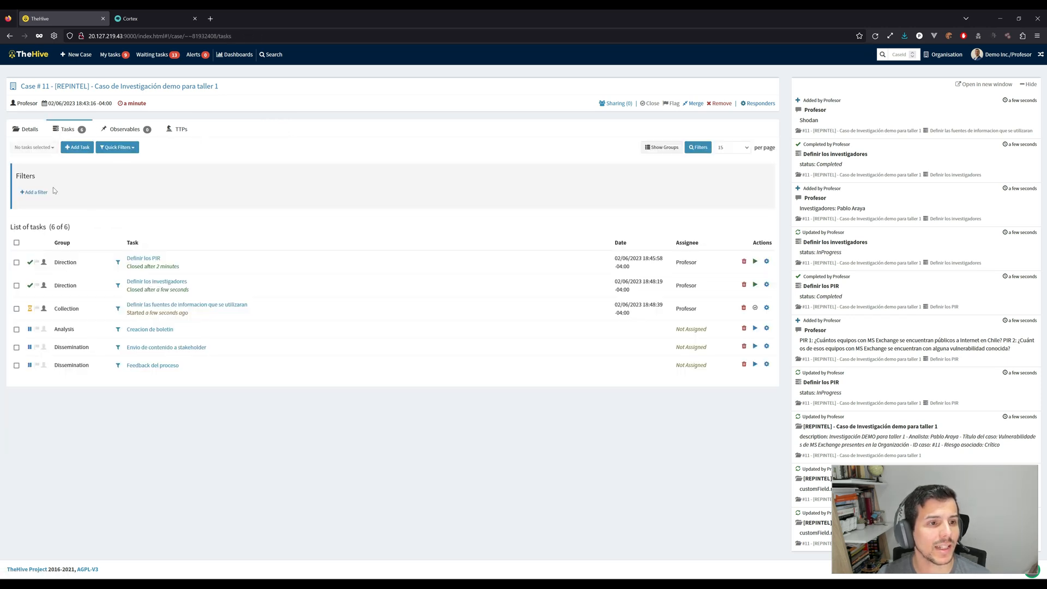
pyautogui.click(153, 307)
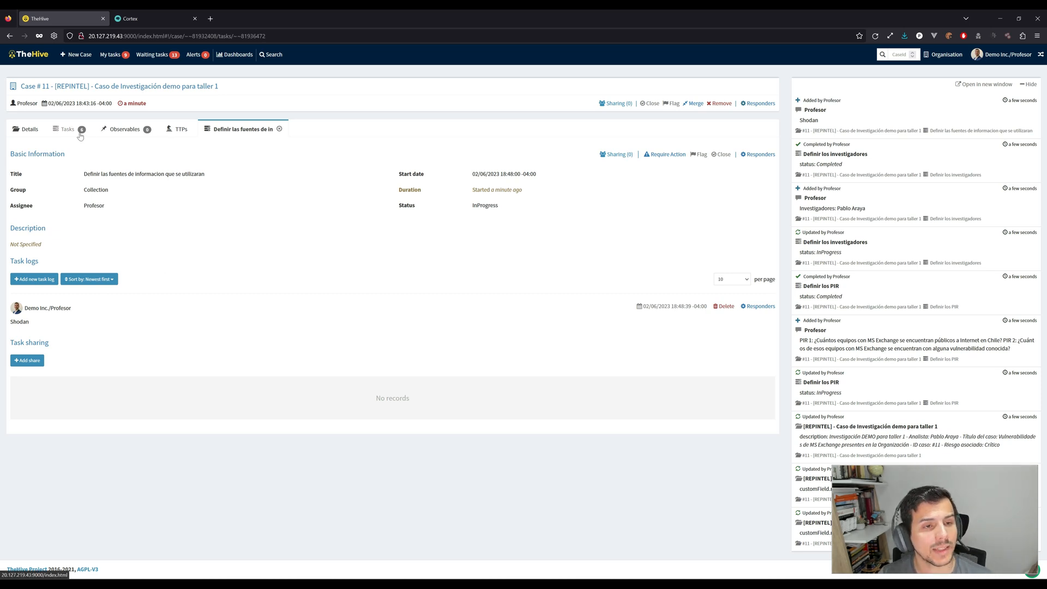
pyautogui.click(81, 133)
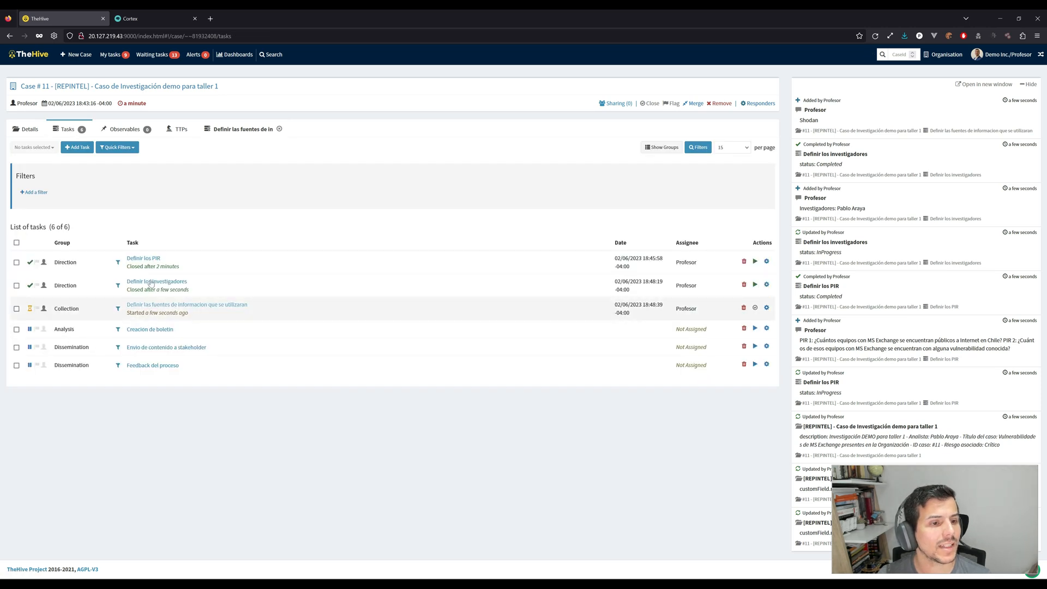
# Open the Add observable form, check the type list, cancel without adding, then show TTPs.
pyautogui.click(125, 129)
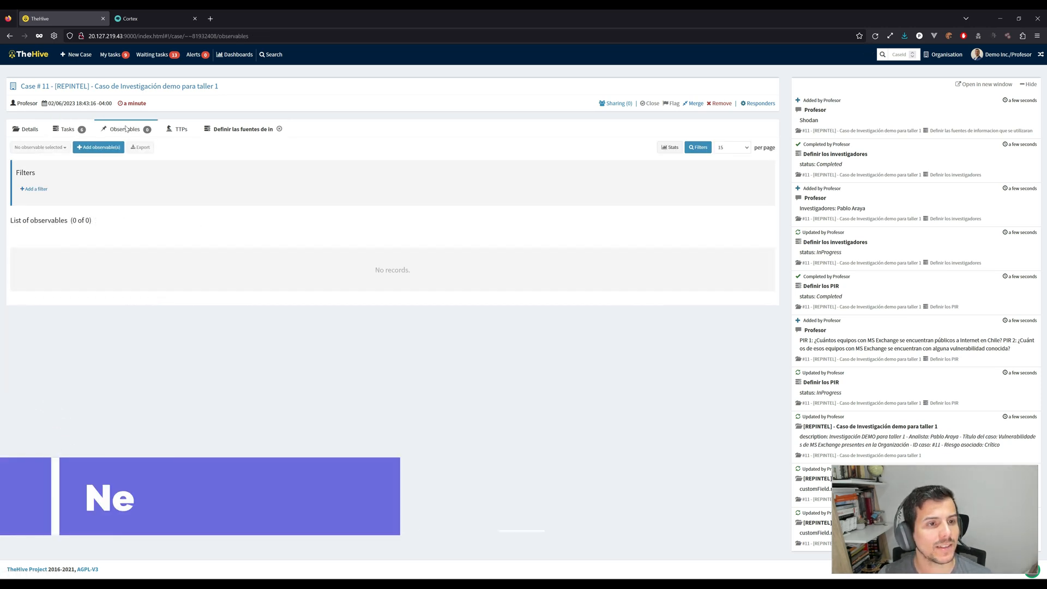
pyautogui.click(108, 148)
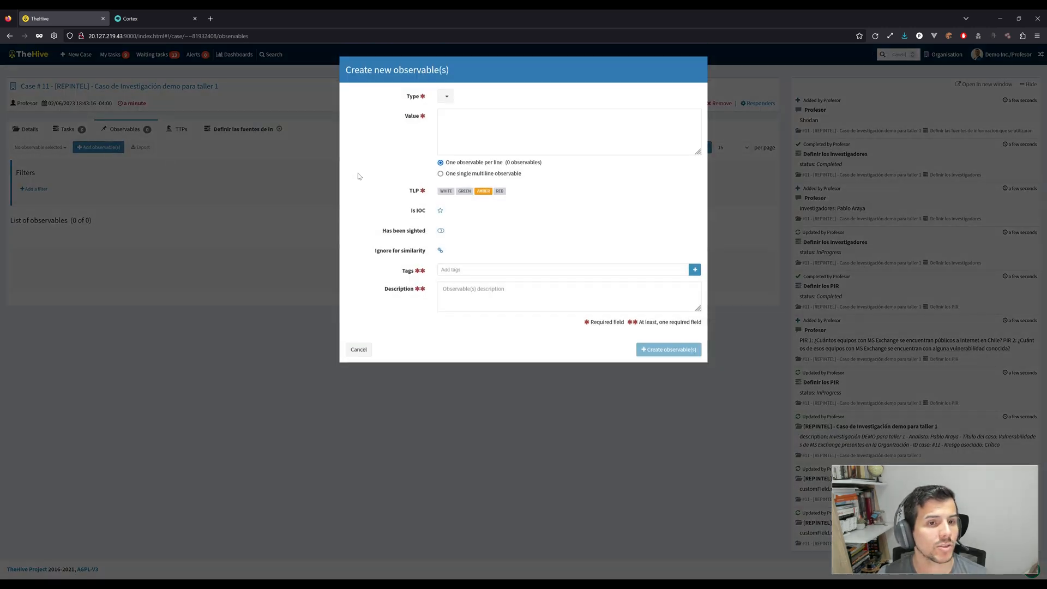
pyautogui.click(445, 96)
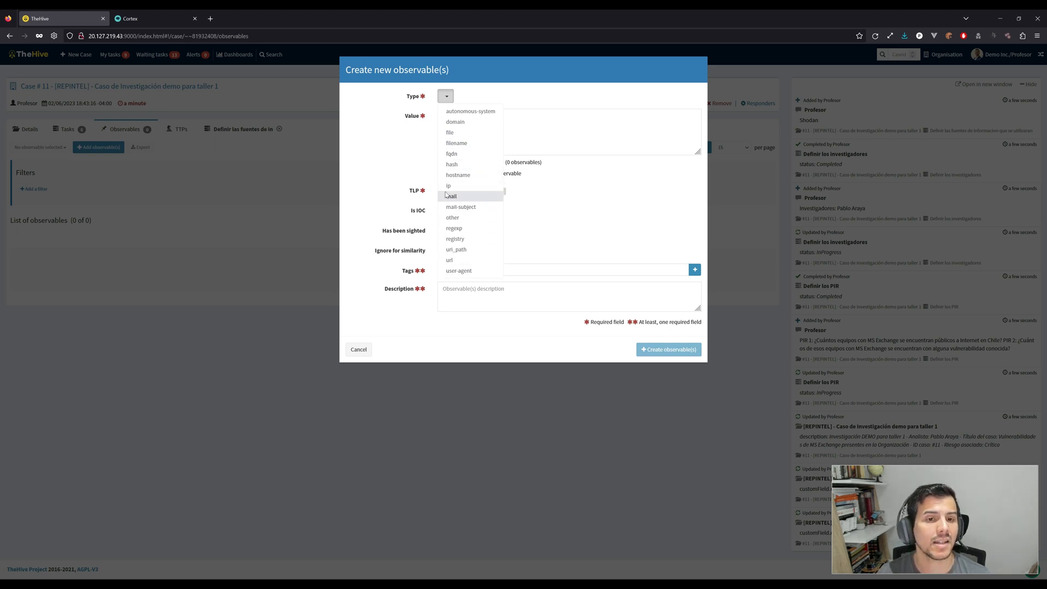
pyautogui.click(413, 159)
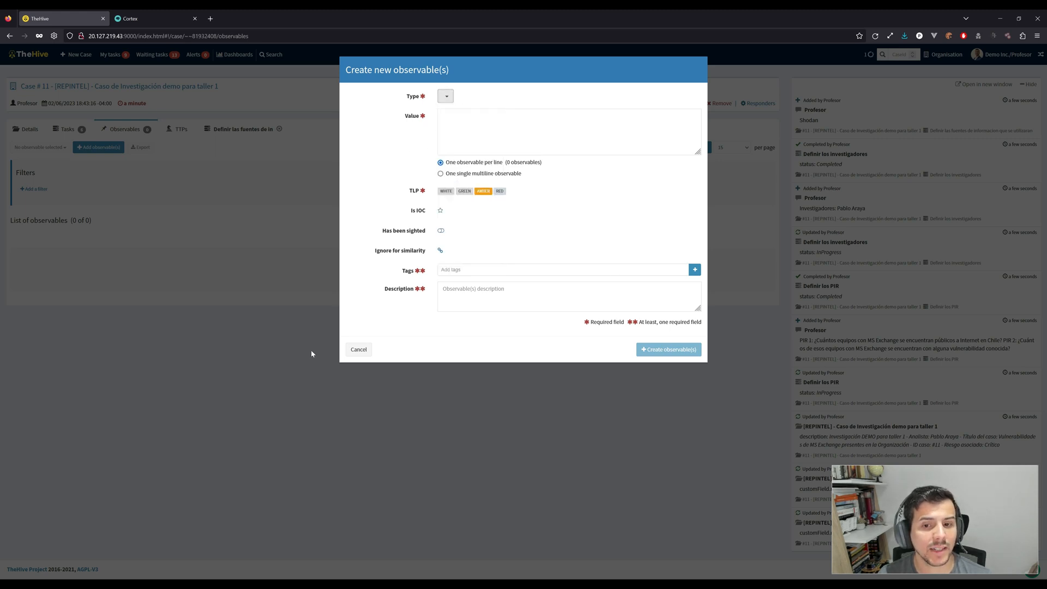
pyautogui.click(354, 349)
pyautogui.click(178, 129)
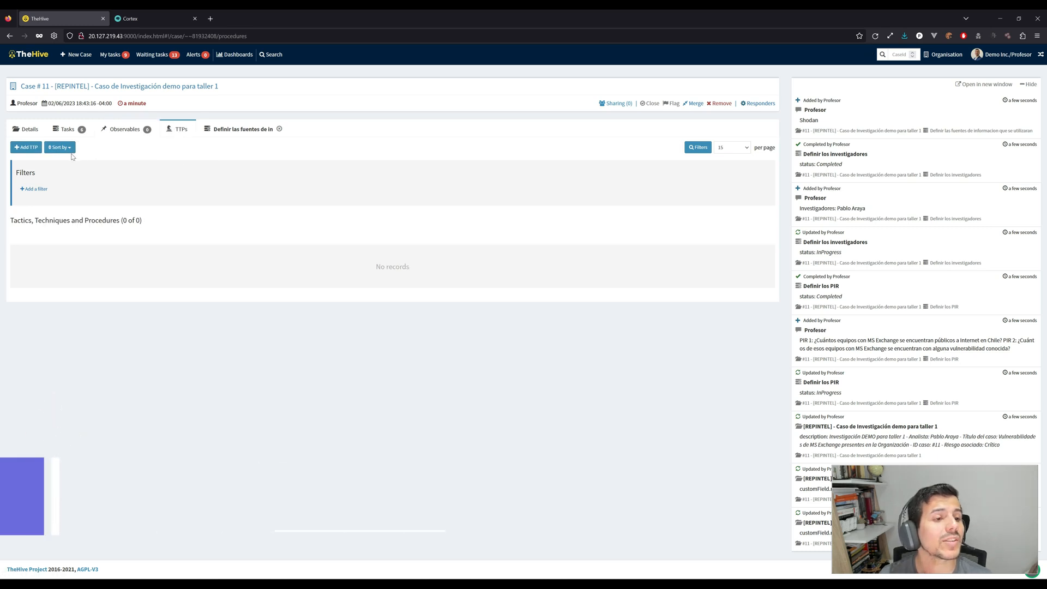
# Add Reconnaissance technique T1592.002 Host Information:Software as a TTP on the case.
pyautogui.click(30, 149)
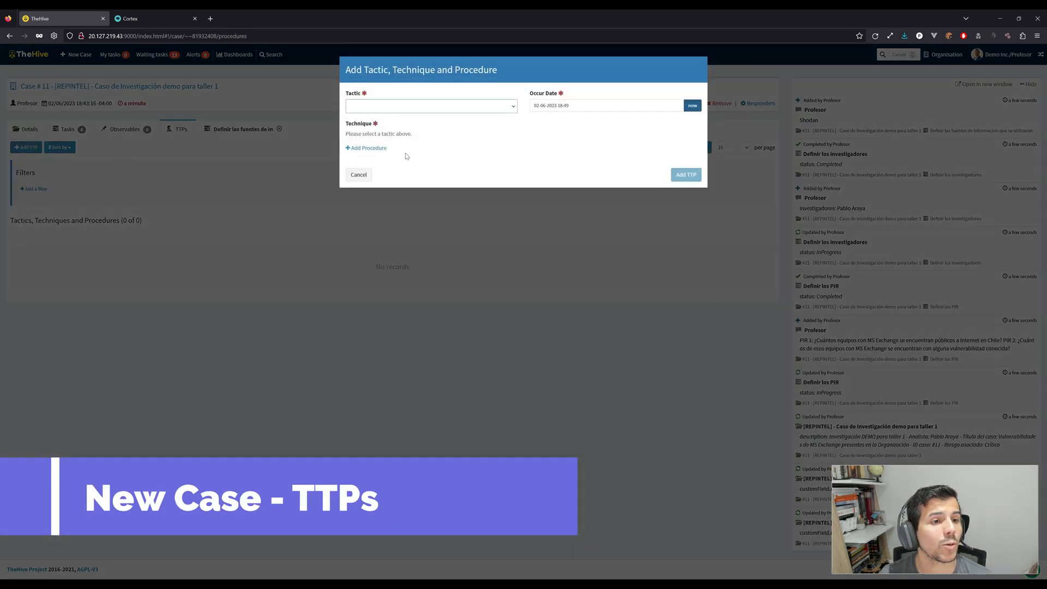
pyautogui.click(482, 108)
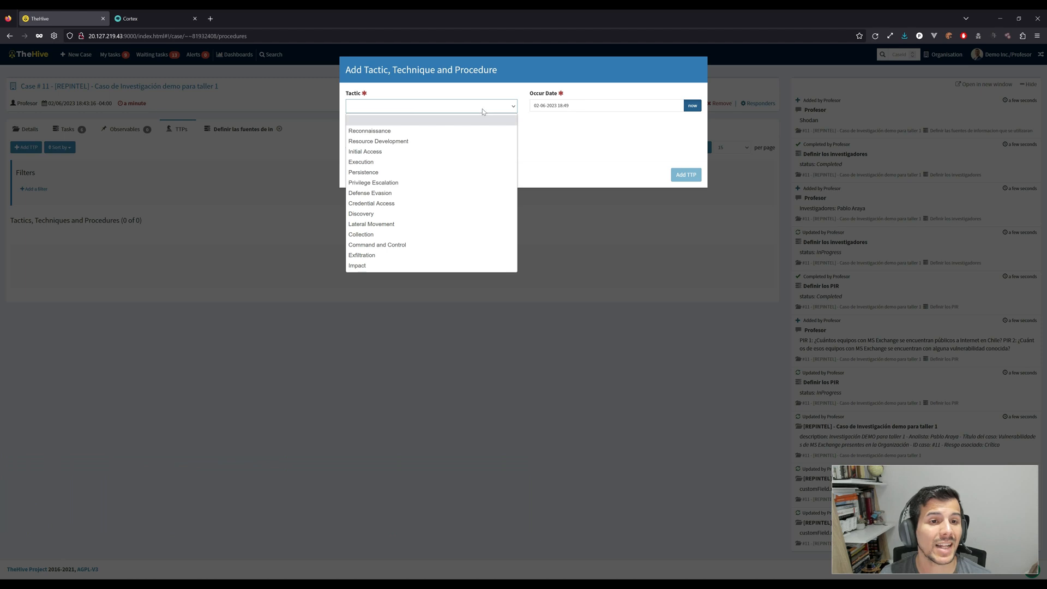
pyautogui.click(393, 131)
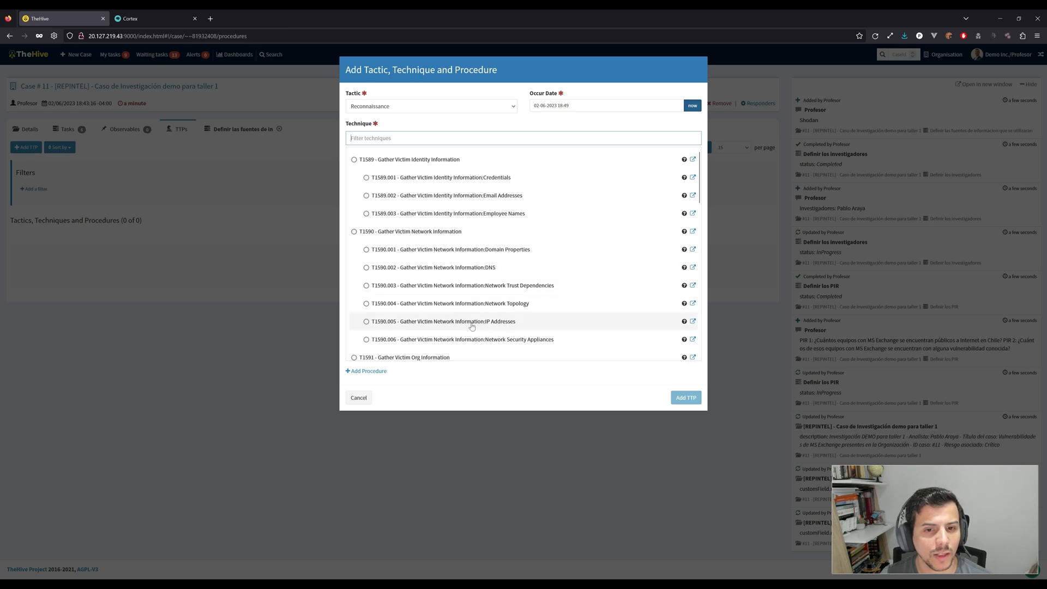
pyautogui.scroll(-3, 474, 284)
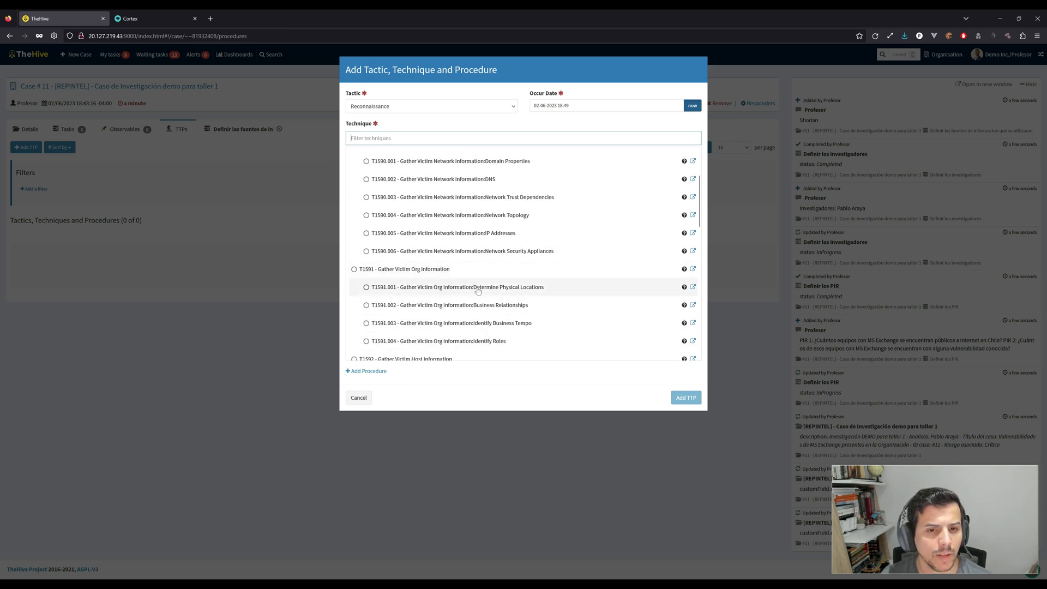
pyautogui.scroll(-2, 479, 289)
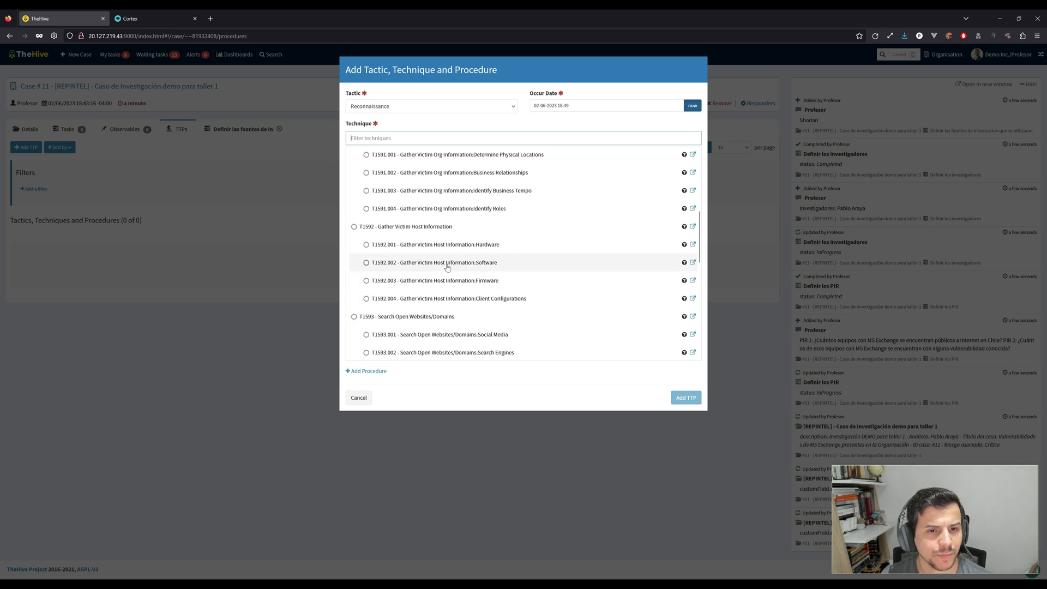
pyautogui.scroll(-3, 458, 264)
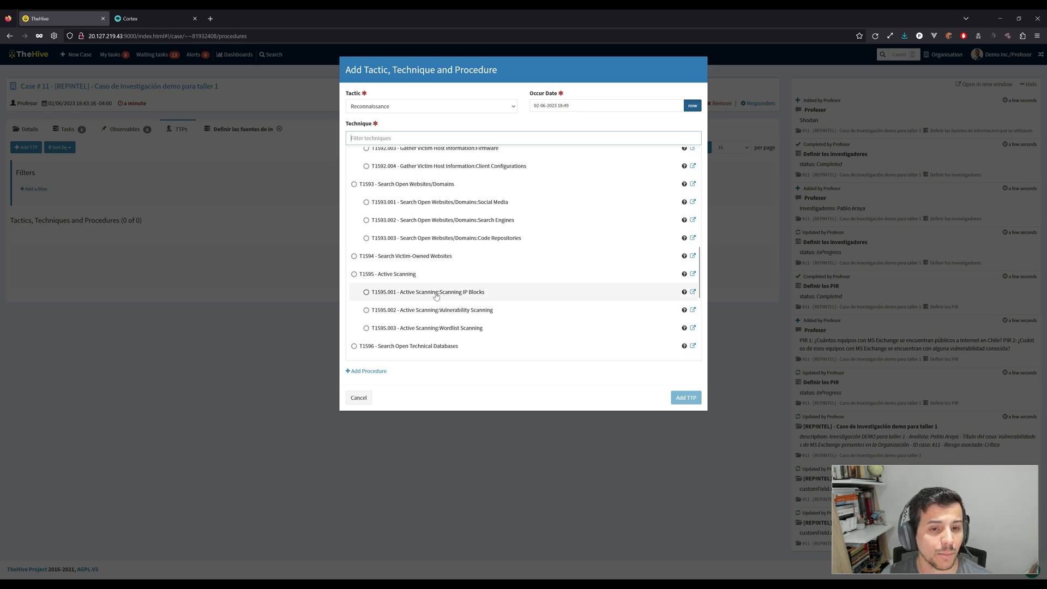
pyautogui.scroll(-3, 436, 327)
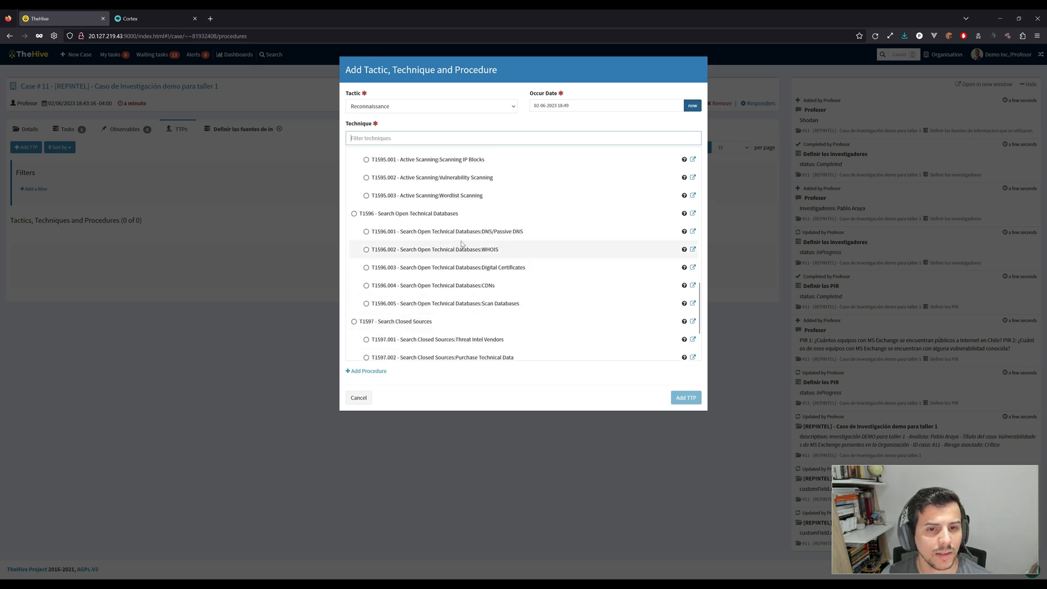
pyautogui.scroll(-2, 460, 244)
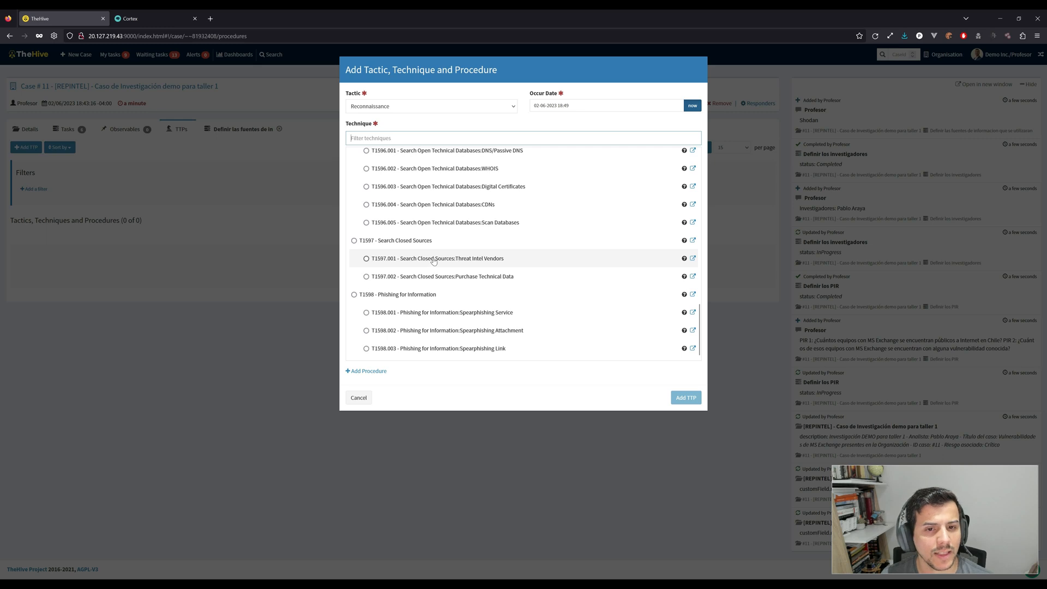
pyautogui.click(433, 260)
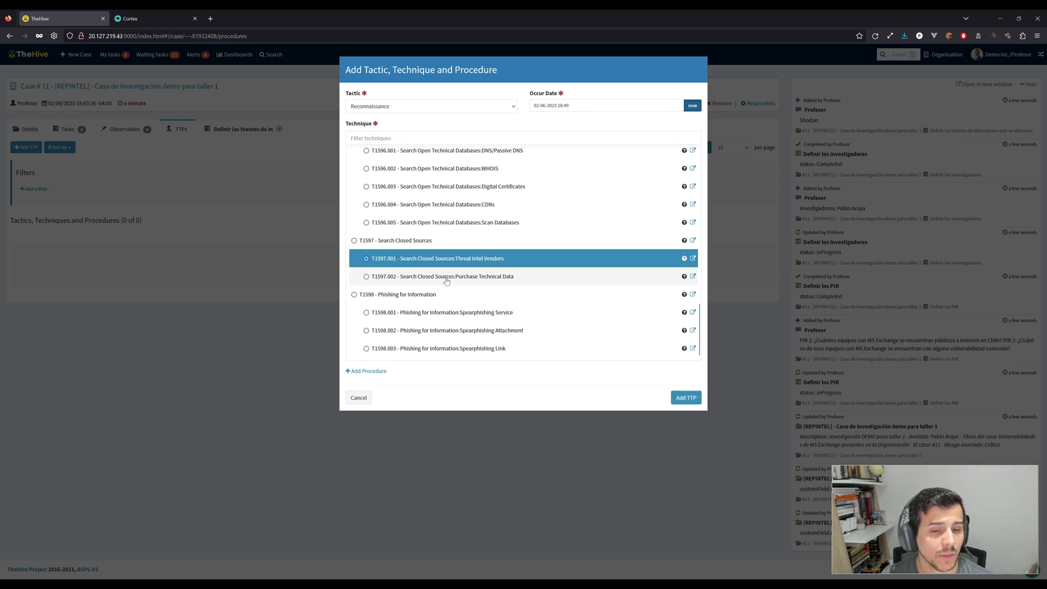
pyautogui.scroll(6, 458, 324)
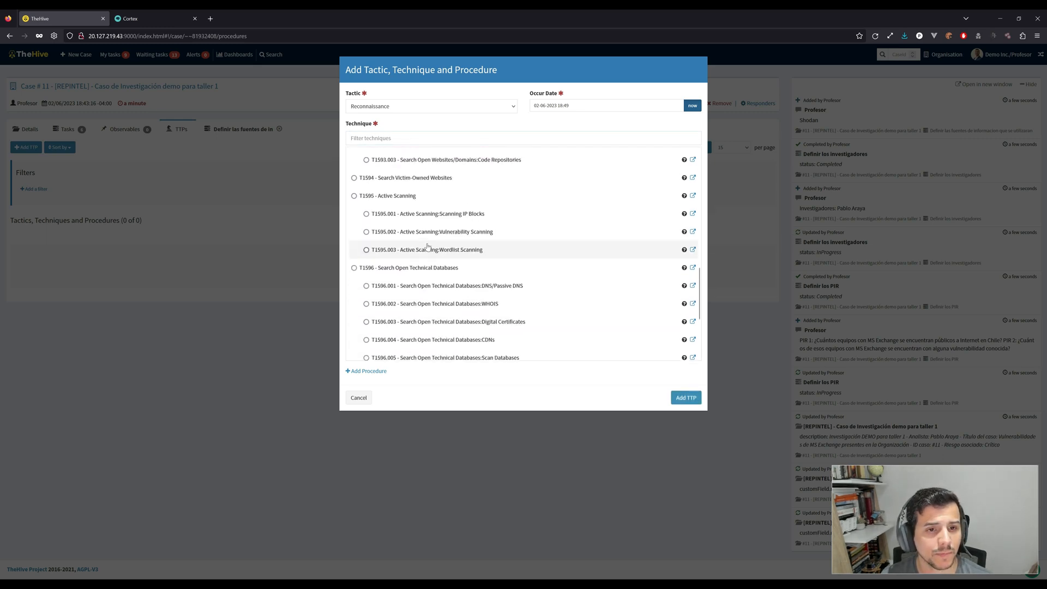
pyautogui.scroll(3, 440, 235)
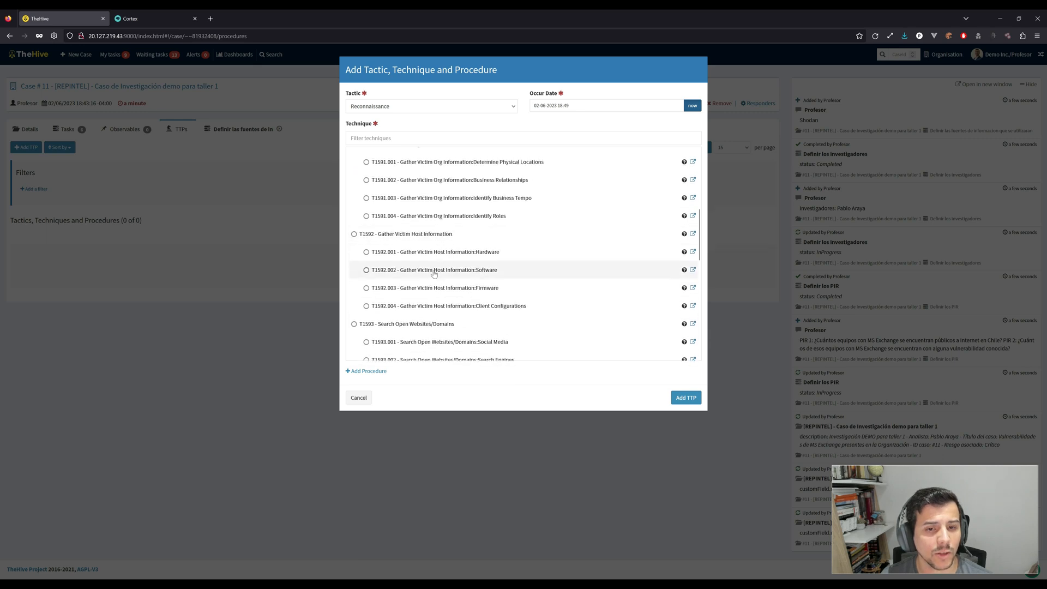
pyautogui.click(430, 271)
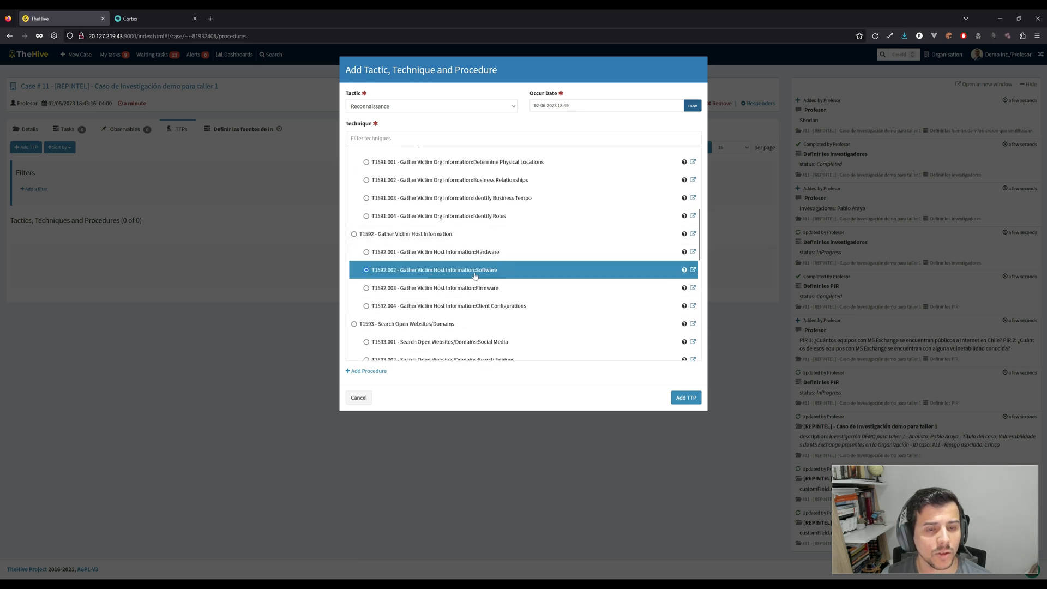
pyautogui.click(685, 397)
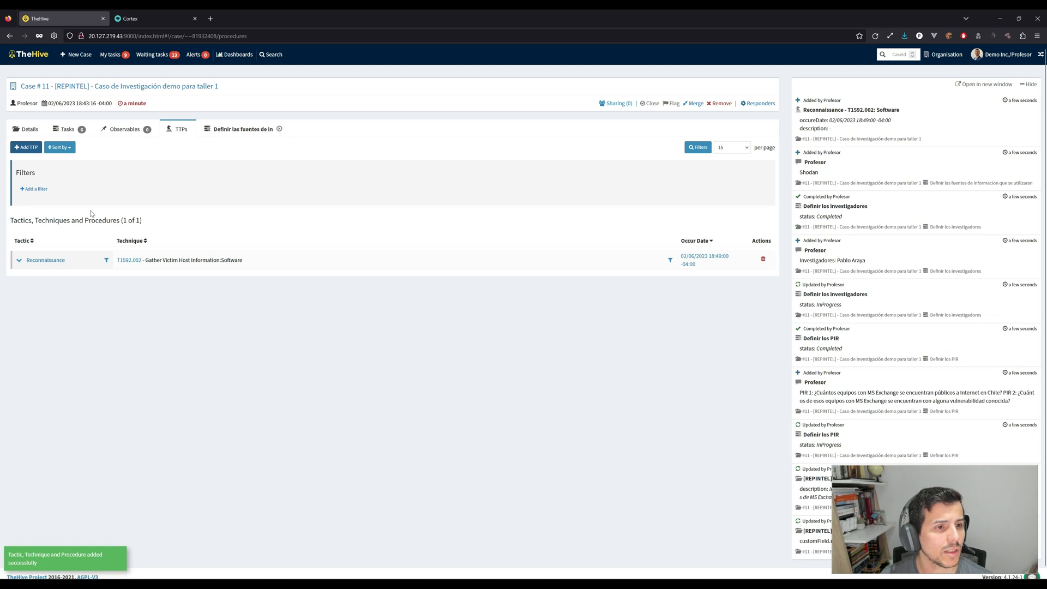
# Add Reconnaissance technique T1597.001 Threat Intel Vendors, then view the case's observables.
pyautogui.click(26, 147)
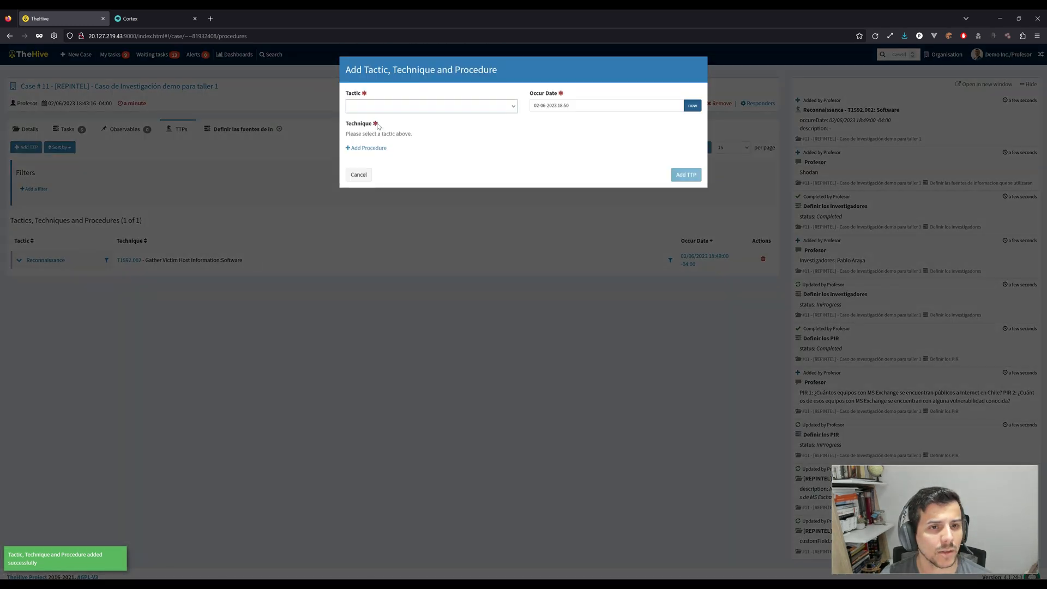
pyautogui.click(376, 109)
pyautogui.click(382, 131)
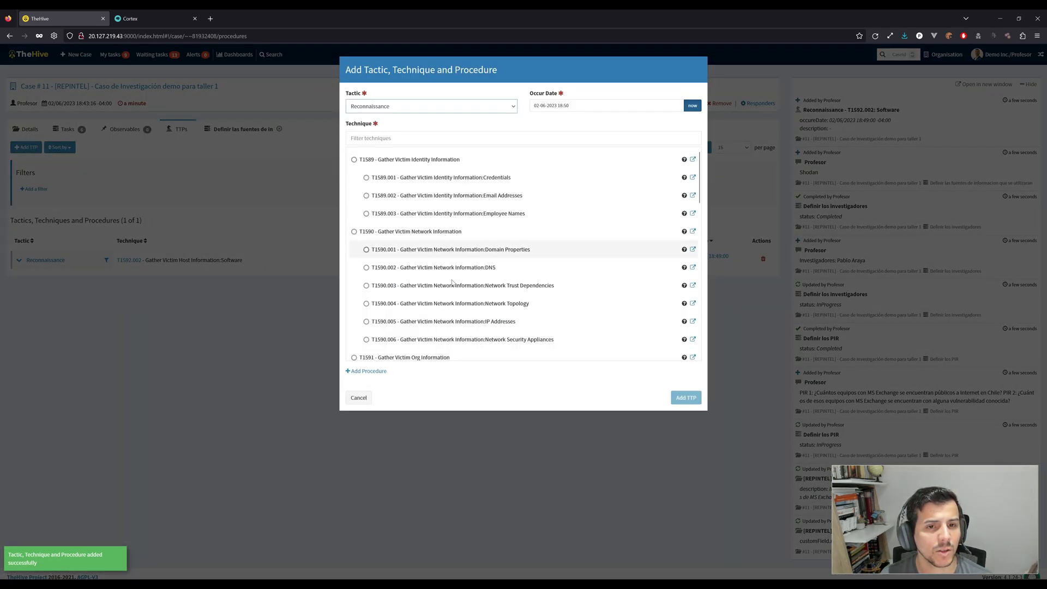
pyautogui.scroll(-7, 445, 289)
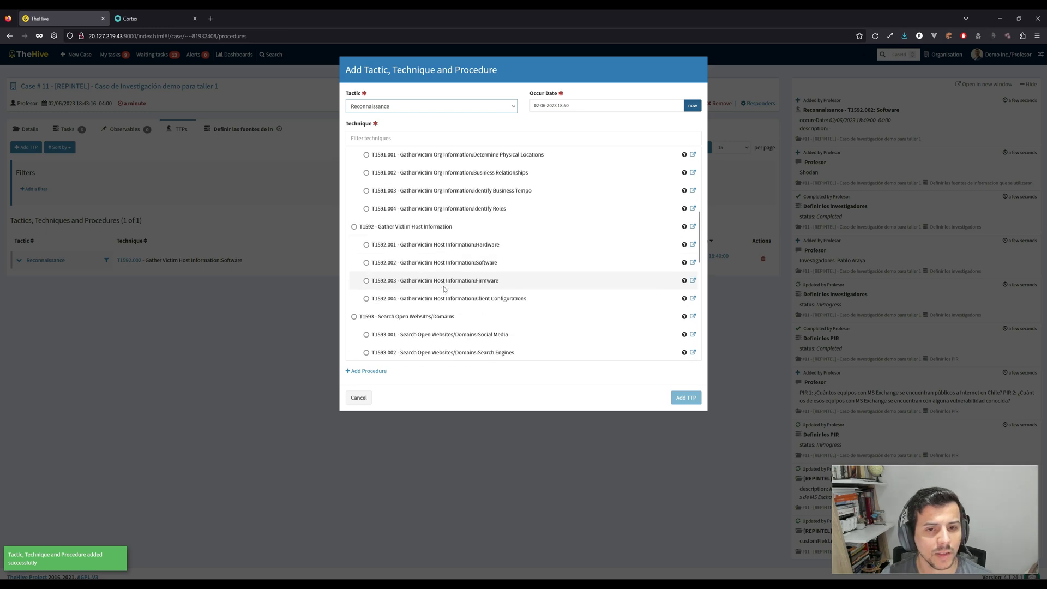
pyautogui.scroll(-6, 435, 220)
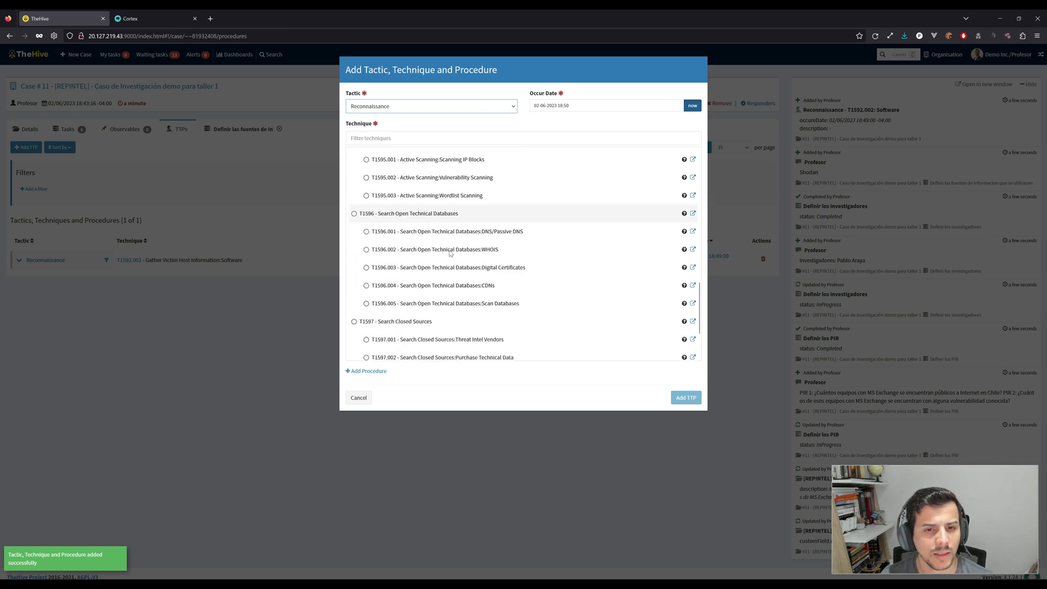
pyautogui.click(459, 297)
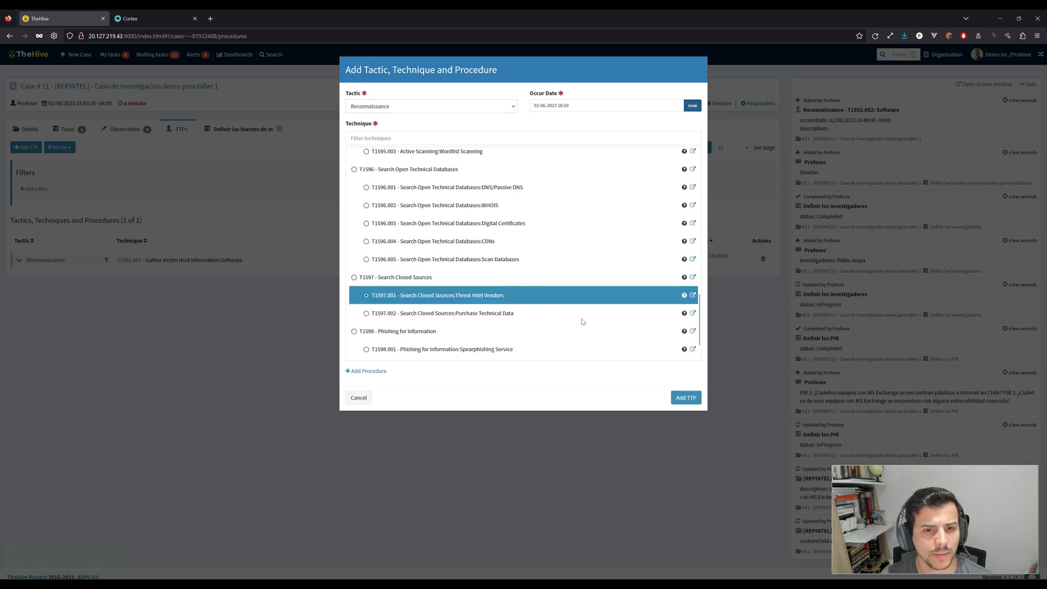
pyautogui.click(686, 397)
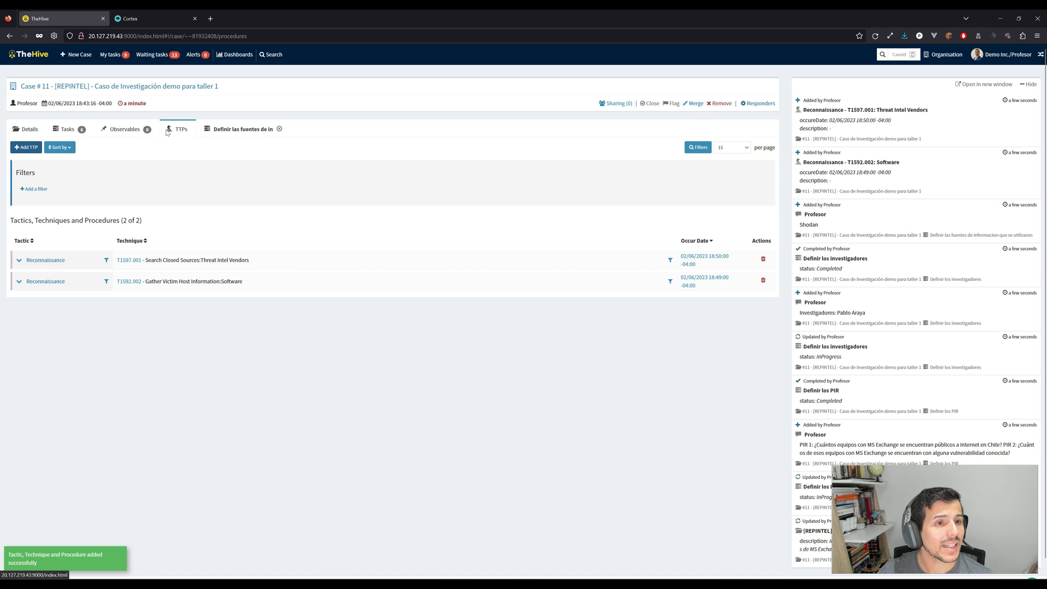
pyautogui.click(234, 134)
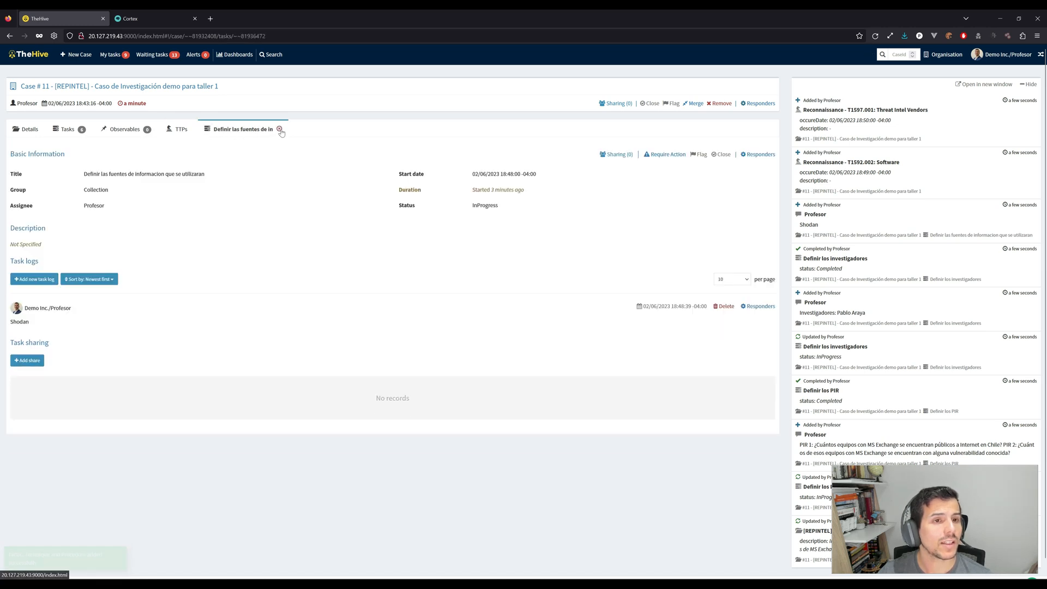
pyautogui.click(120, 136)
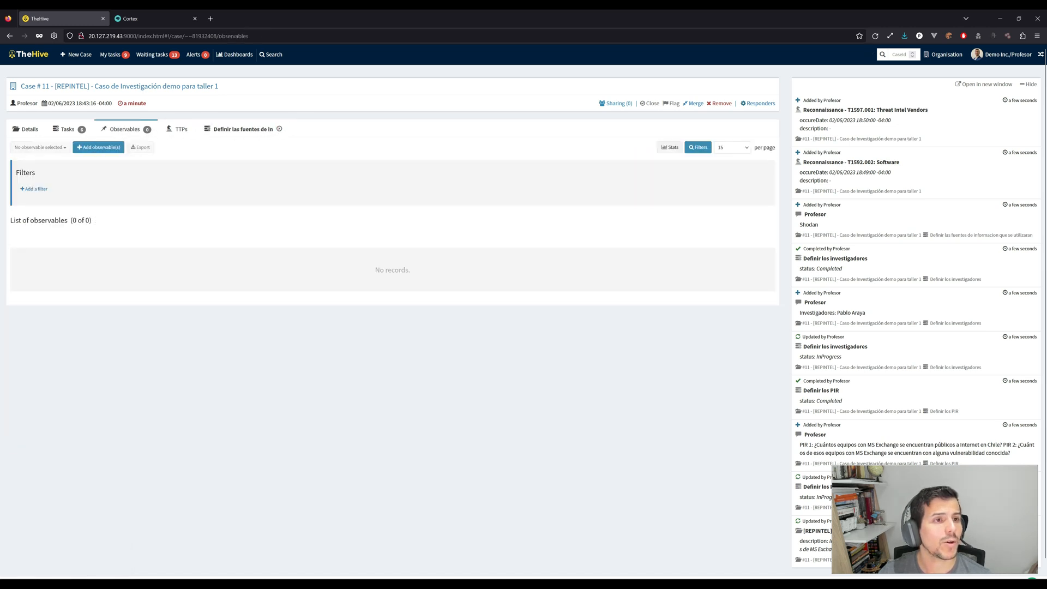
# Open Shodan in a new tab and recall the earlier country:cl port:3389 search.
pyautogui.click(213, 21)
pyautogui.write('shodan.io/')
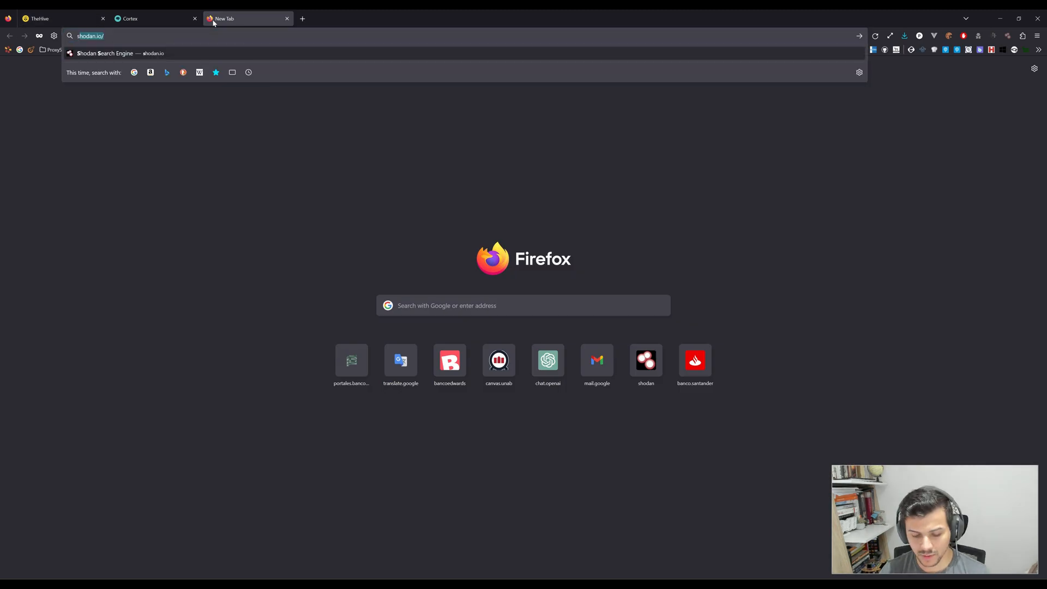
pyautogui.press('Return')
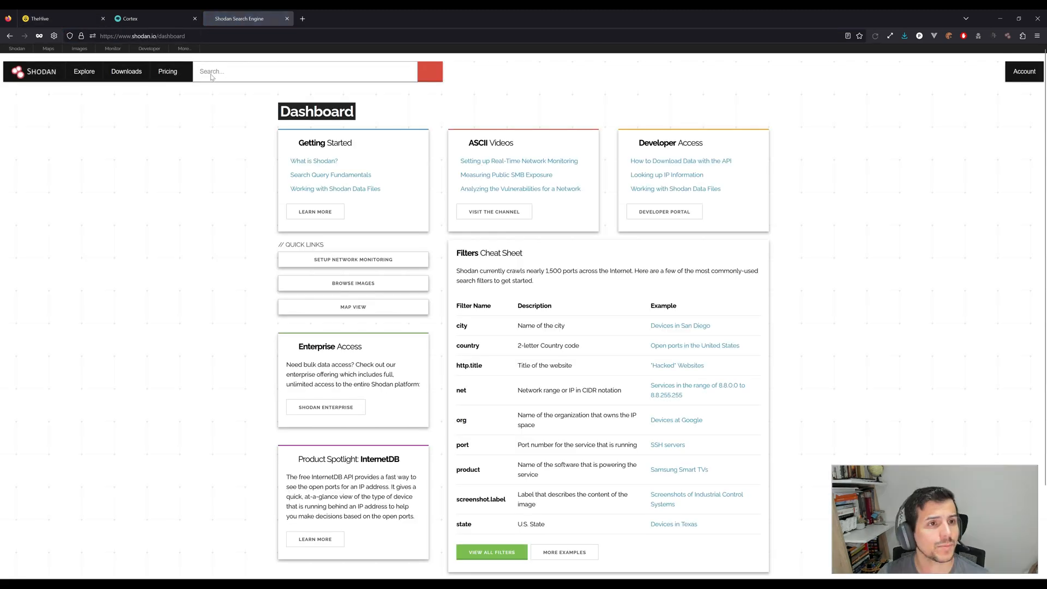
pyautogui.press('Down')
pyautogui.click(226, 87)
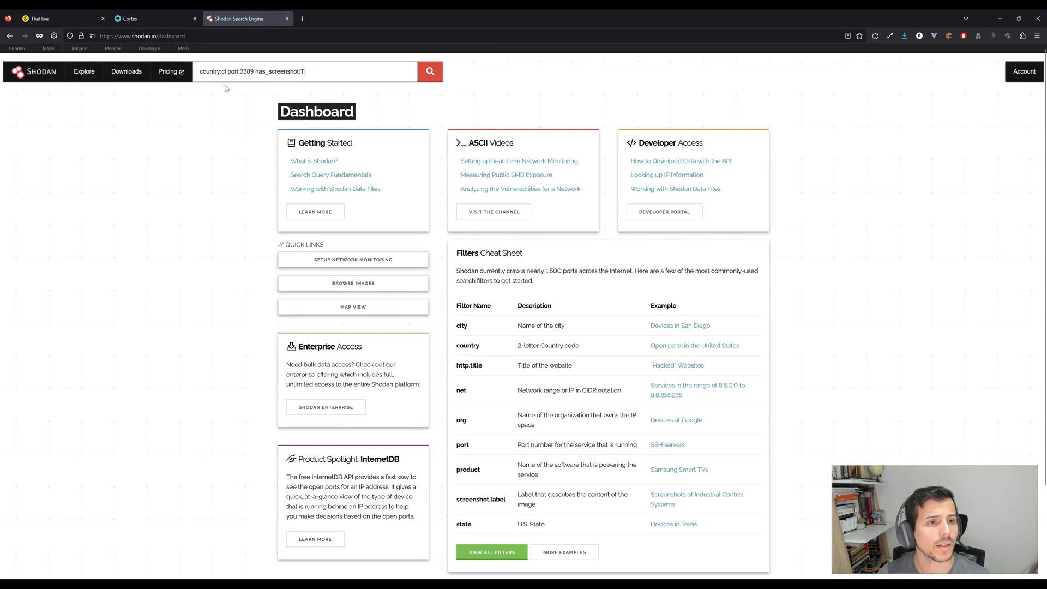
pyautogui.moveTo(227, 71); pyautogui.dragTo(417, 56)
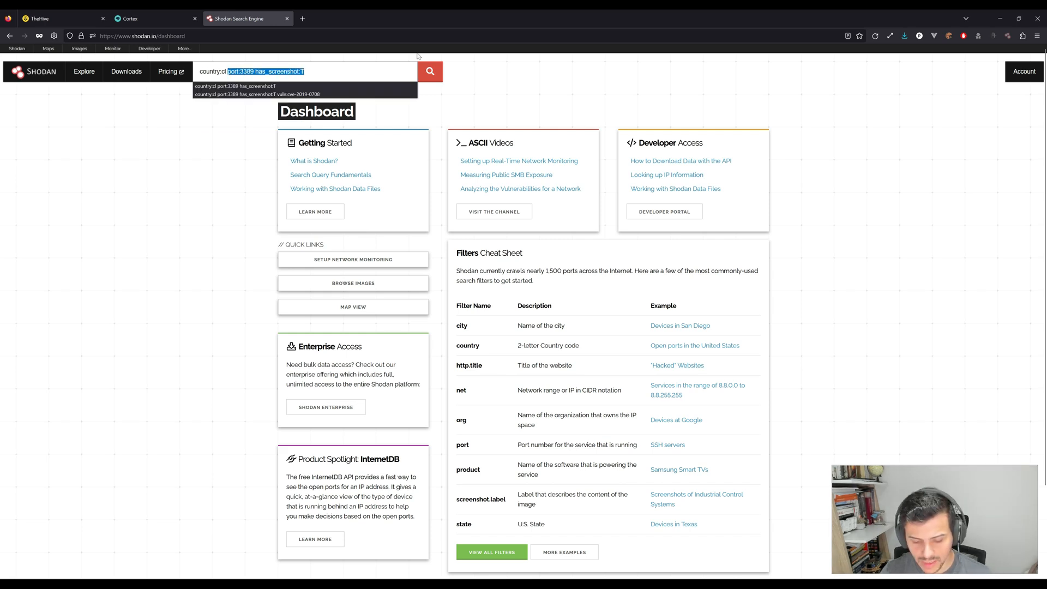
pyautogui.press('BackSpace')
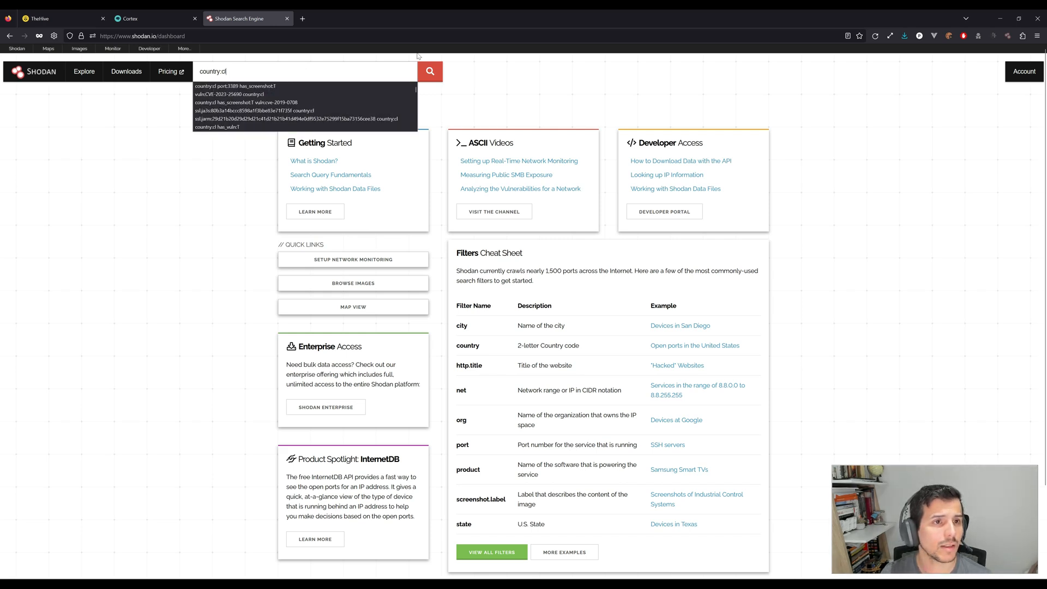
pyautogui.press('BackSpace')
pyautogui.press('BackSpace')
pyautogui.press('BackSpace')
pyautogui.press('BackSpace')
pyautogui.press('BackSpace')
pyautogui.press('BackSpace')
pyautogui.press('BackSpace')
pyautogui.press('BackSpace')
pyautogui.press('BackSpace')
pyautogui.press('BackSpace')
pyautogui.write('http.favicon.hash:1768726119')
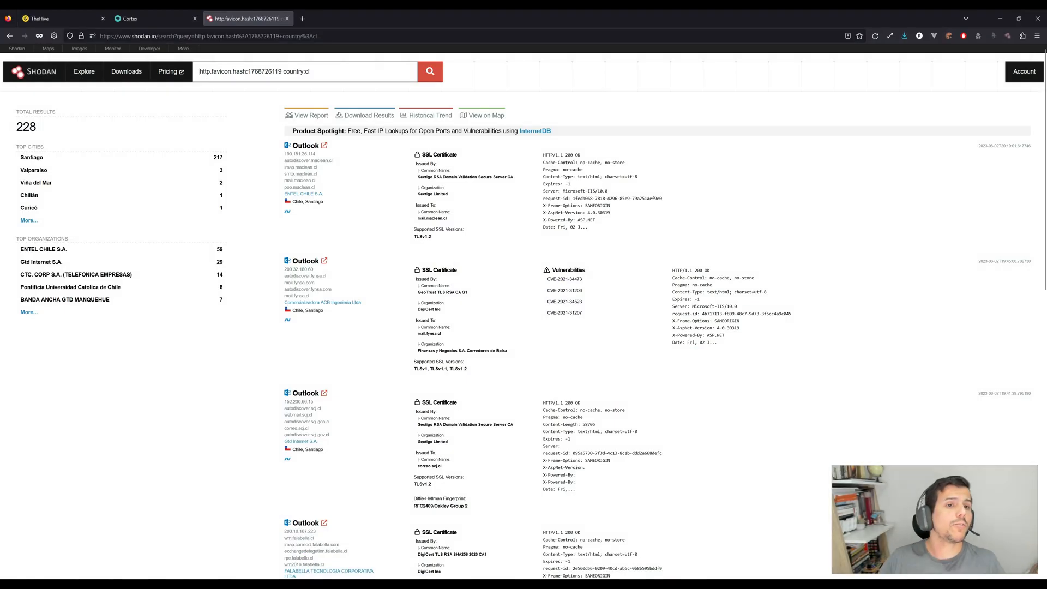
pyautogui.moveTo(312, 72); pyautogui.dragTo(197, 78)
# Take a screenshot of the 228 Chilean results for the favicon hash search.
pyautogui.moveTo(17, 127); pyautogui.dragTo(53, 127)
pyautogui.click(53, 127)
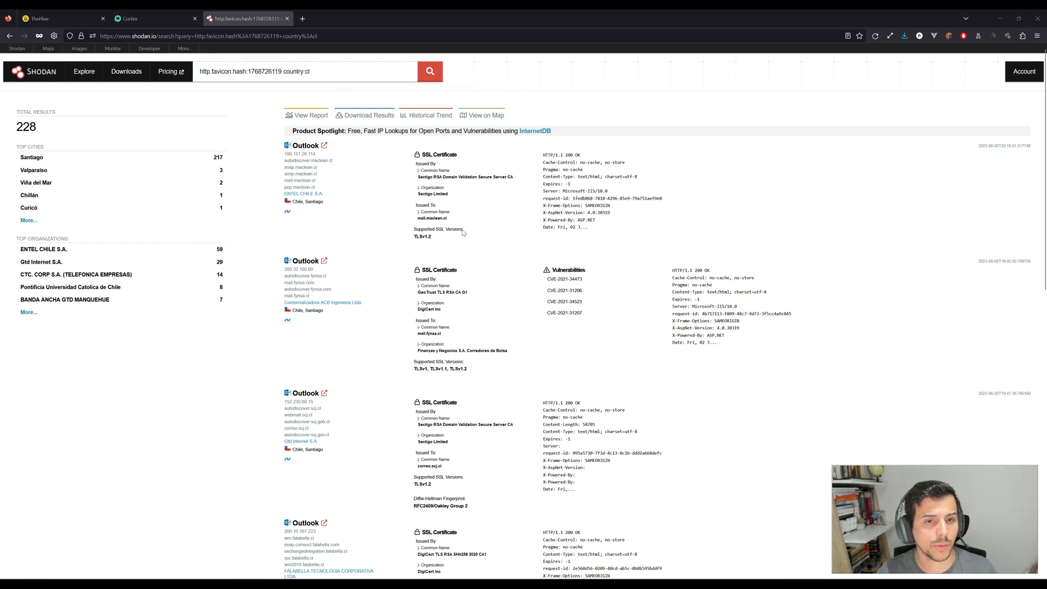
pyautogui.click(444, 210)
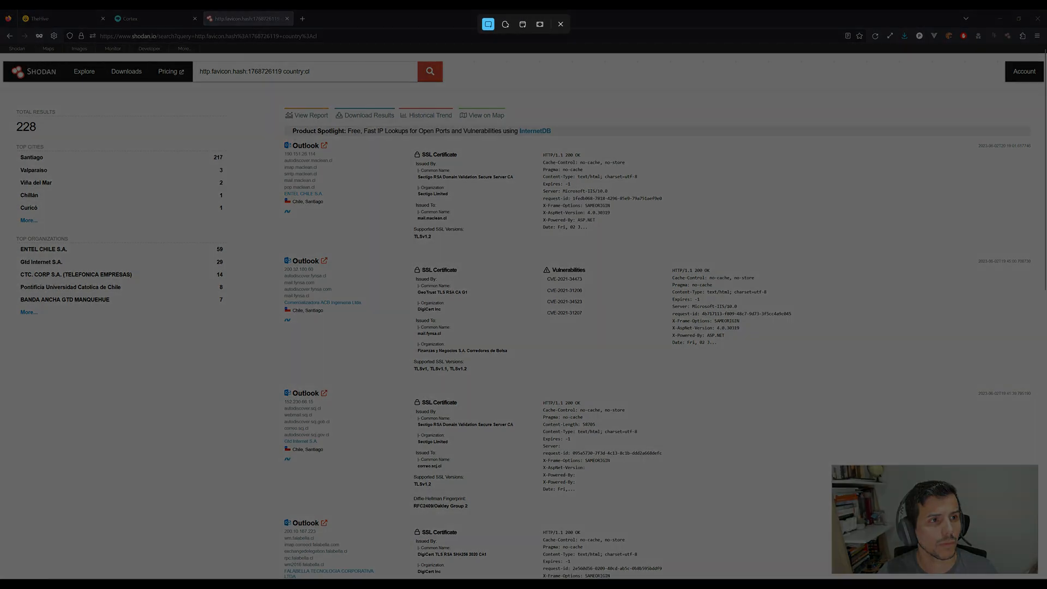
pyautogui.moveTo(2, 56); pyautogui.dragTo(832, 381)
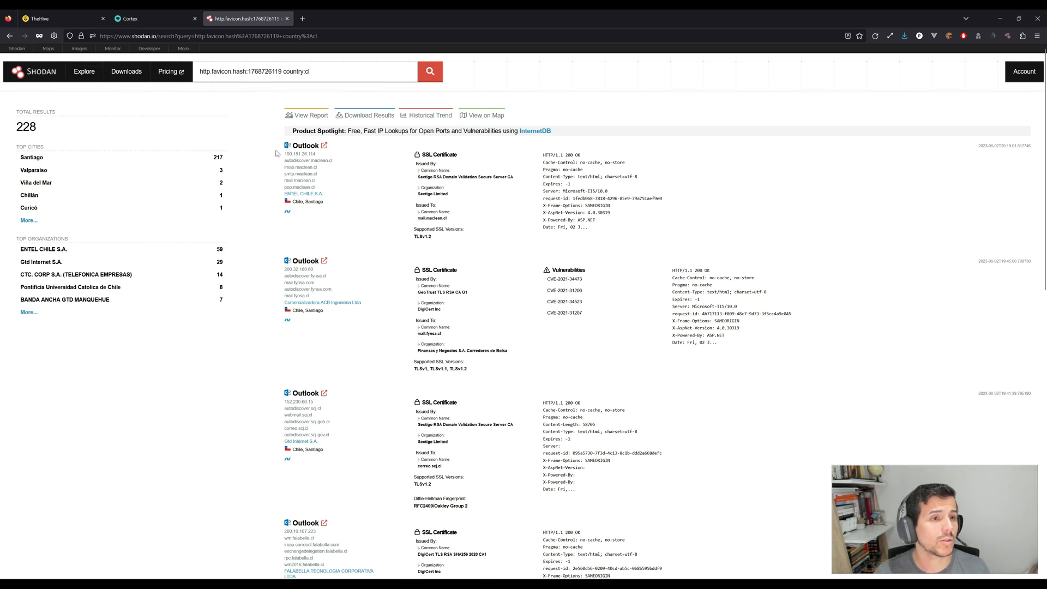
# Append has_vuln:T to the query and rerun it, narrowing results to 36 vulnerable hosts.
pyautogui.tripleClick(303, 72)
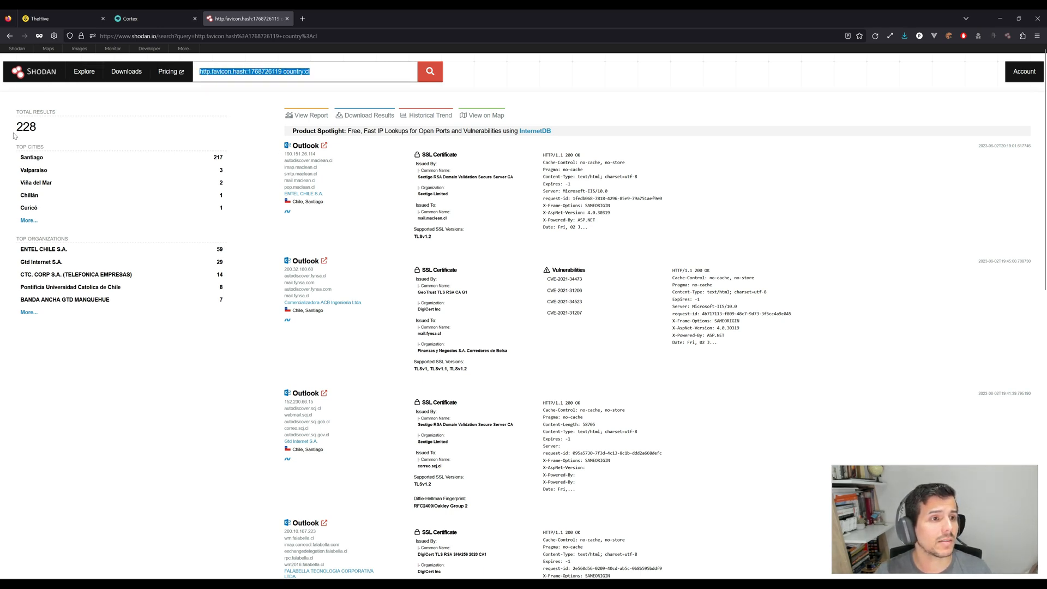
pyautogui.moveTo(15, 131); pyautogui.dragTo(50, 124)
pyautogui.click(92, 130)
pyautogui.click(330, 72)
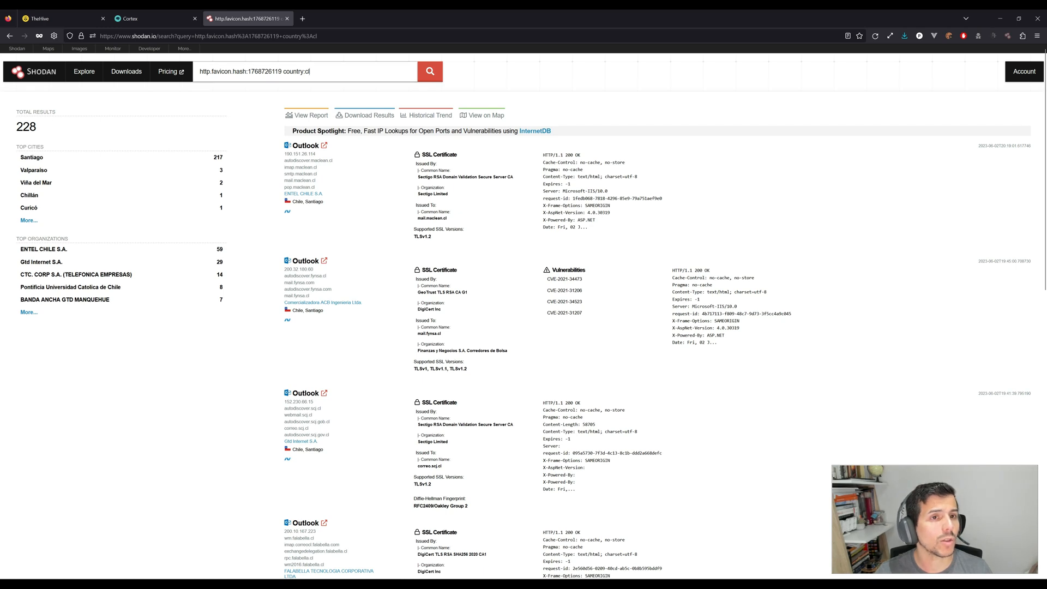
pyautogui.click(330, 72)
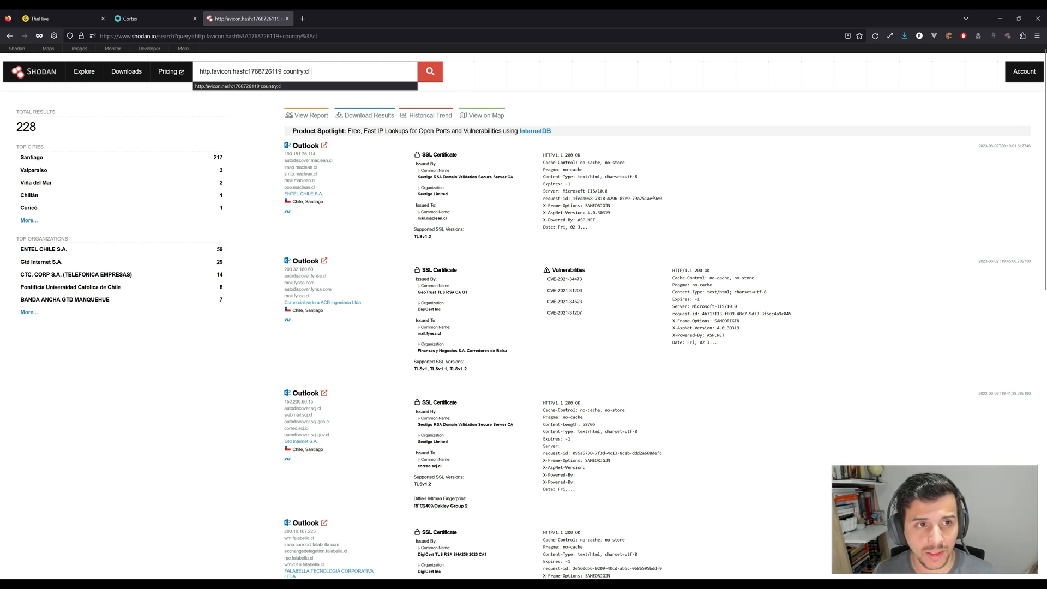
pyautogui.write('has_')
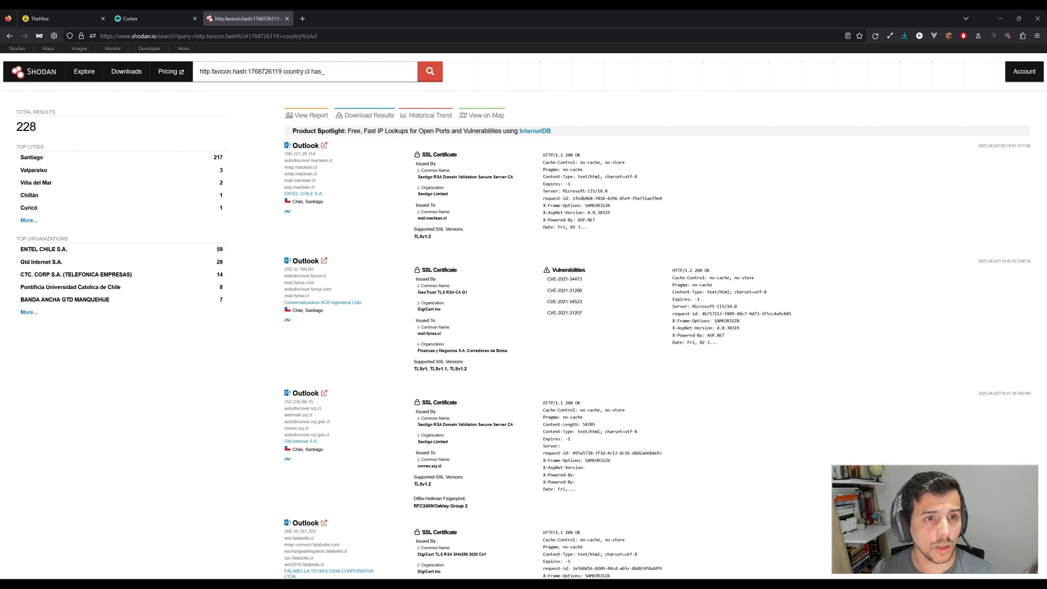
pyautogui.write('vuln:')
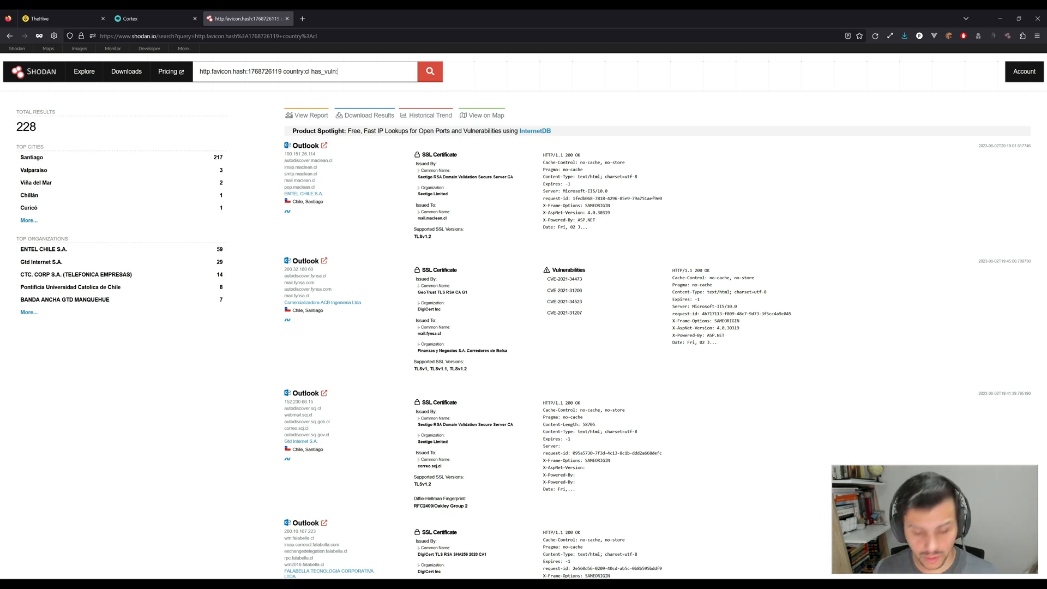
pyautogui.write('T')
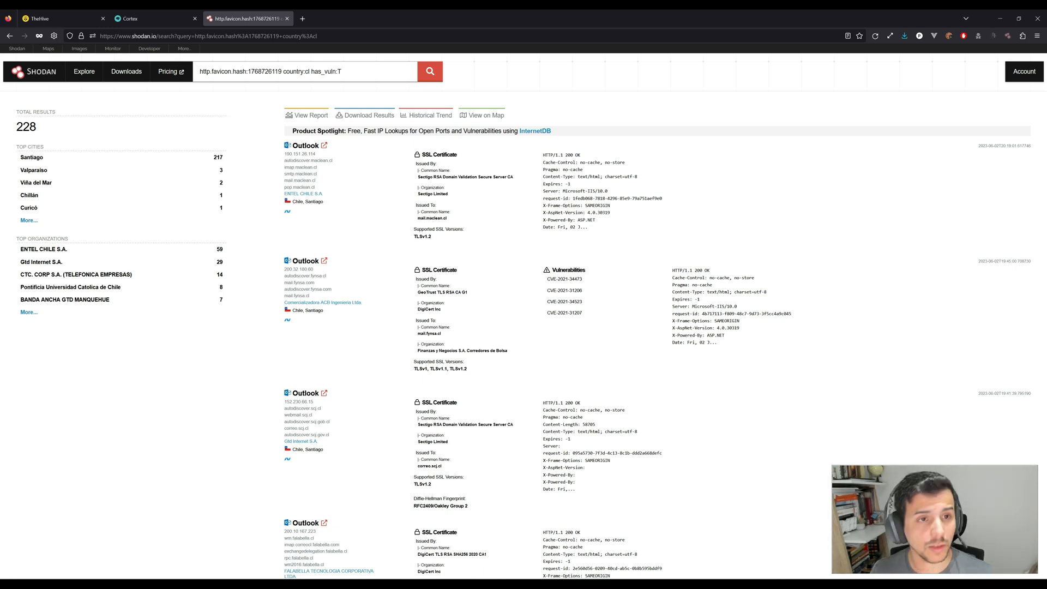
pyautogui.click(431, 72)
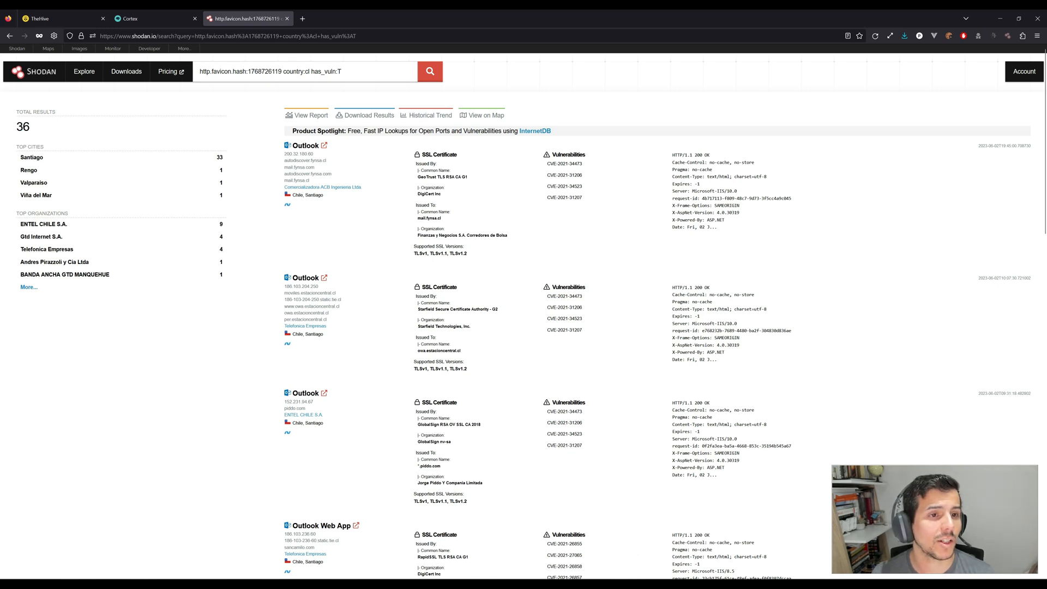
# Select the IPs and hostnames of the top three vulnerable results.
pyautogui.moveTo(284, 154); pyautogui.dragTo(338, 186)
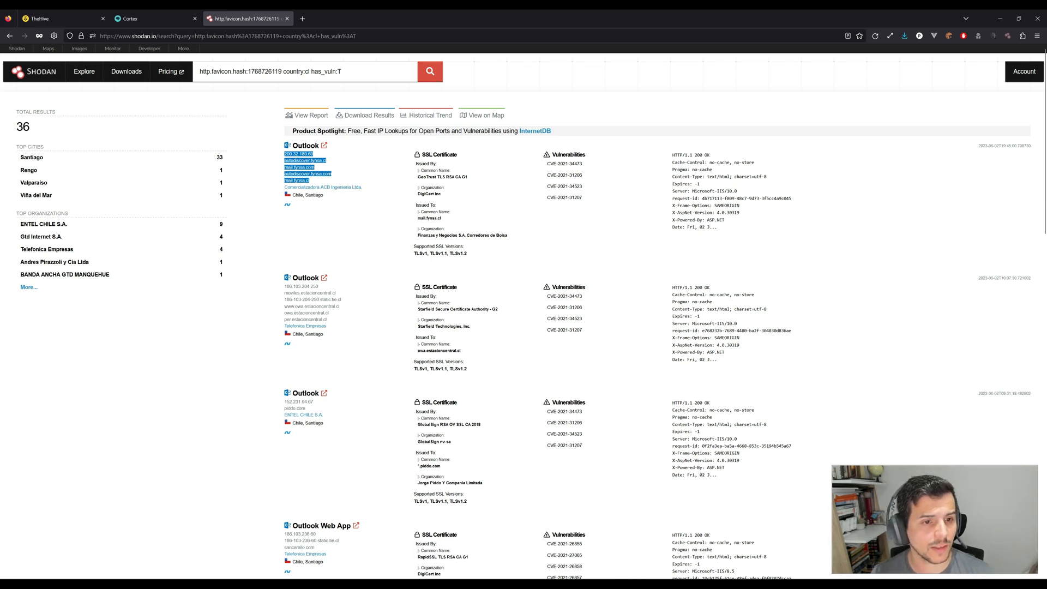
pyautogui.moveTo(286, 287); pyautogui.dragTo(331, 320)
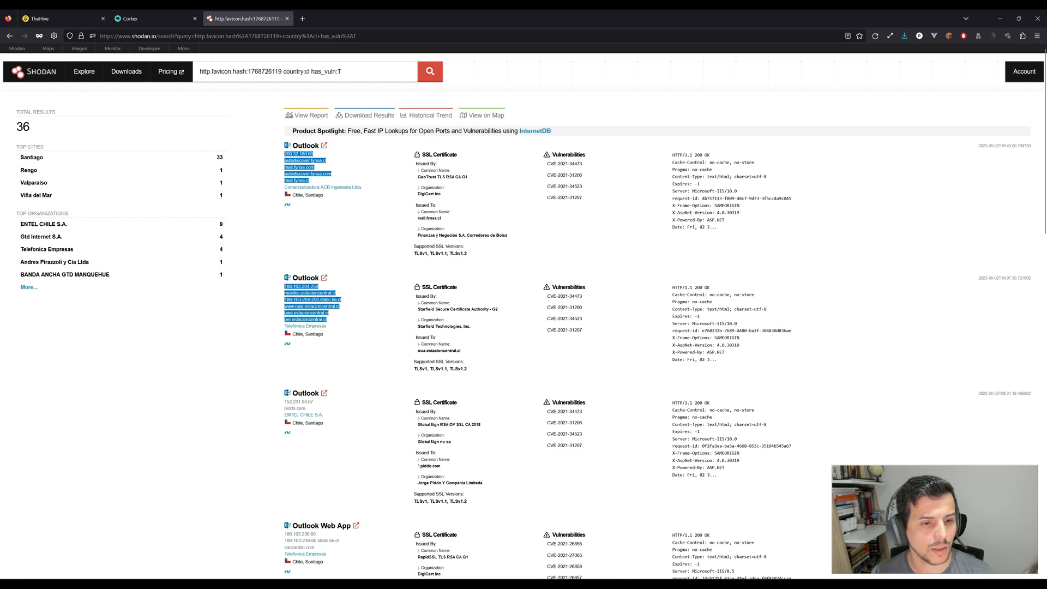
pyautogui.moveTo(298, 402); pyautogui.dragTo(311, 408)
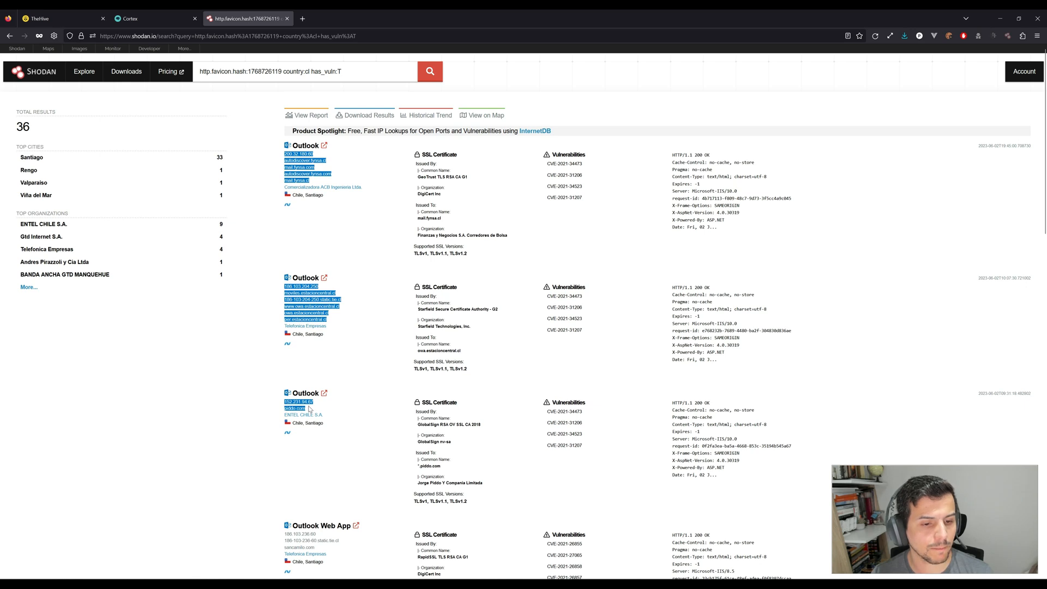
# Open a new observable form on the case and trim the pasted list to the three IP addresses.
pyautogui.click(49, 18)
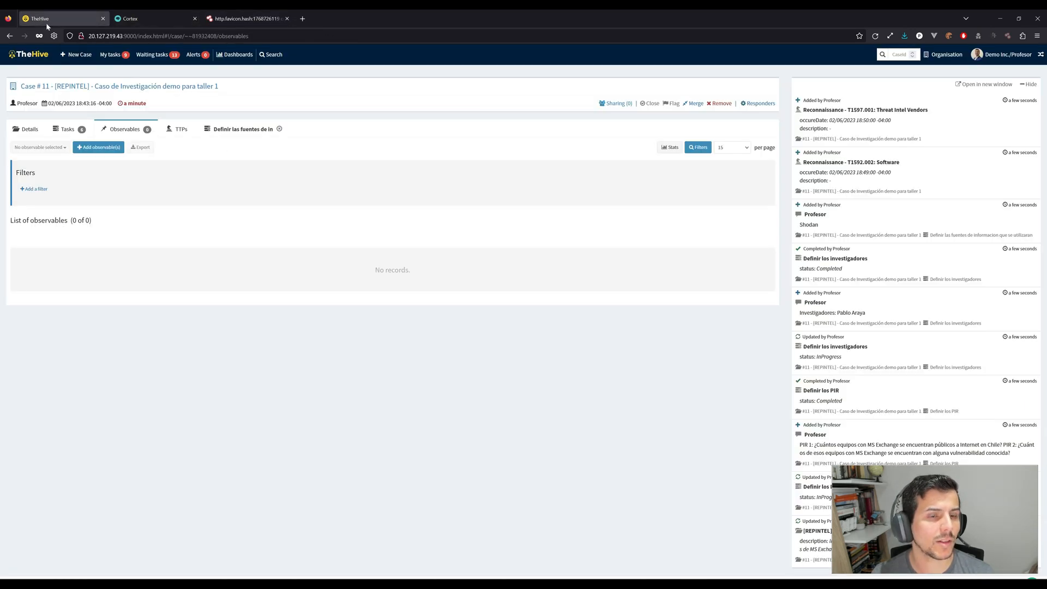
pyautogui.click(110, 147)
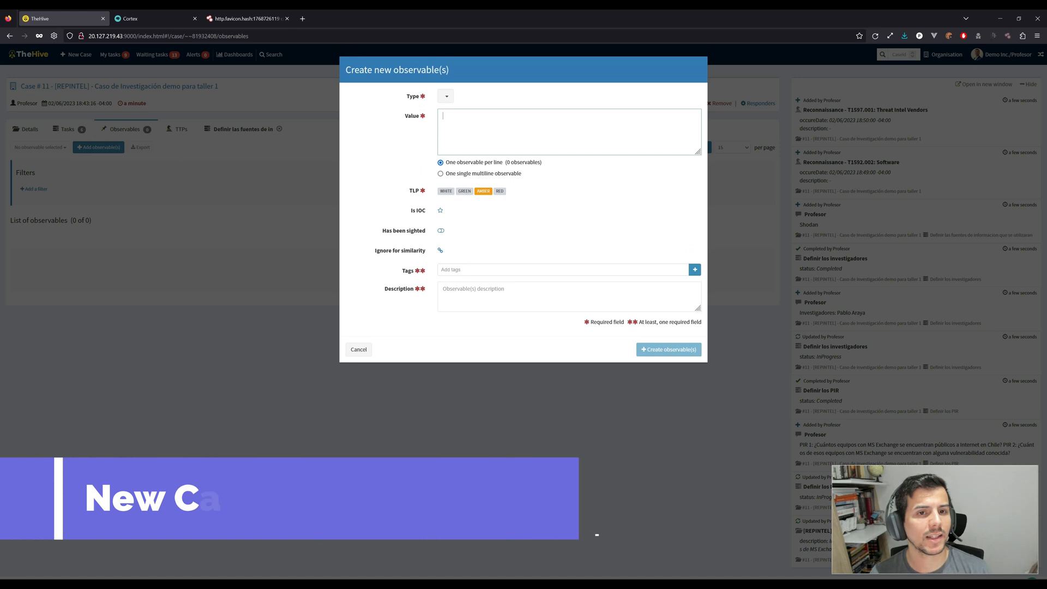
pyautogui.scroll(4, 569, 132)
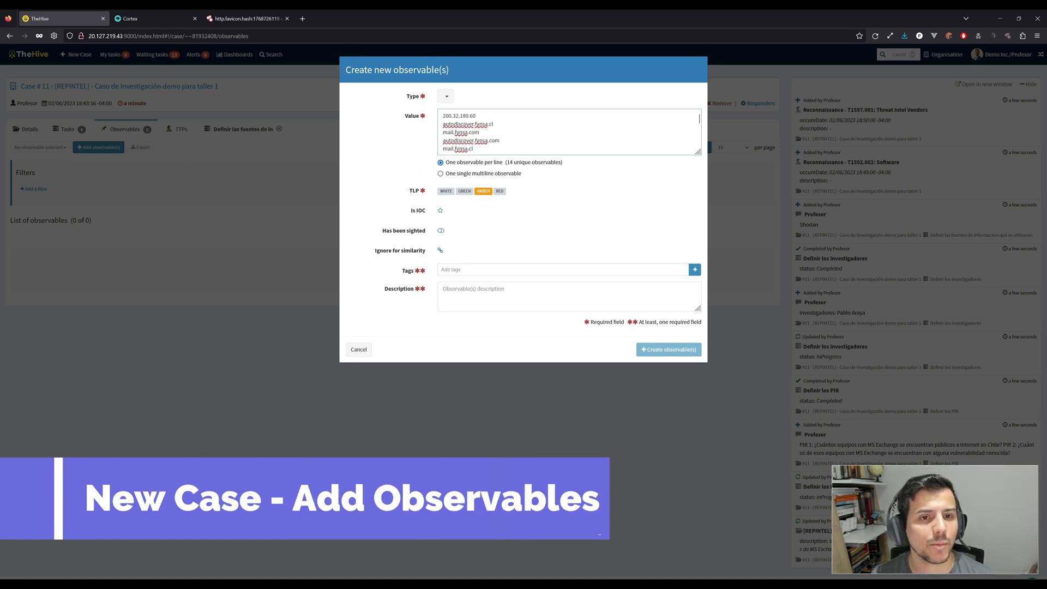
pyautogui.moveTo(443, 124); pyautogui.dragTo(472, 117)
pyautogui.press('BackSpace')
pyautogui.press('BackSpace')
pyautogui.moveTo(443, 132); pyautogui.dragTo(503, 133)
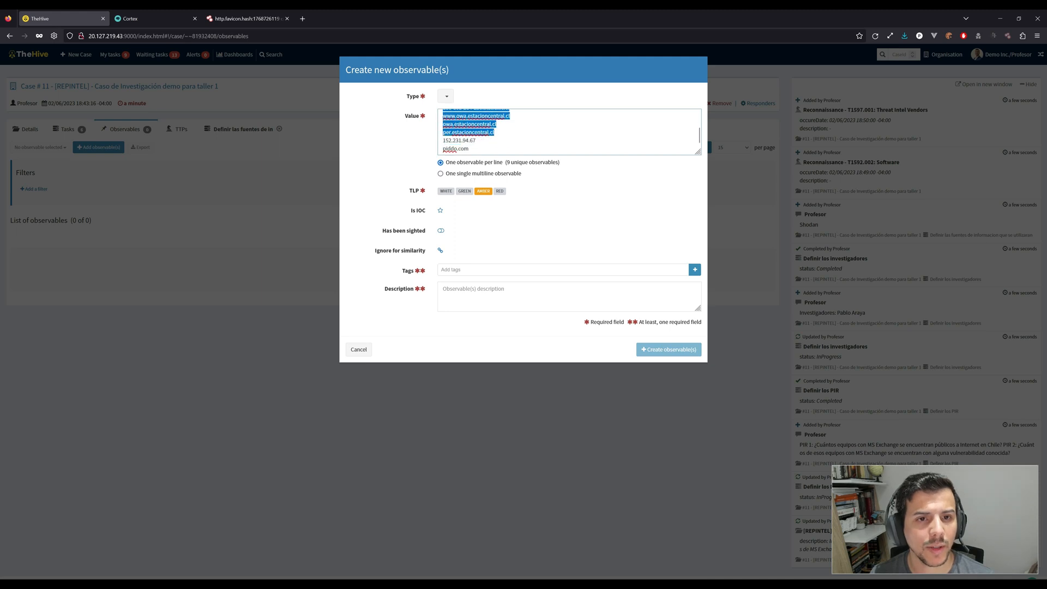
pyautogui.press('BackSpace')
pyautogui.hotkey('shift', 'End')
pyautogui.press('BackSpace')
# Set the observable type to ip and add the tags MS Exchange, IP, has_vuln and Shodan.
pyautogui.click(452, 98)
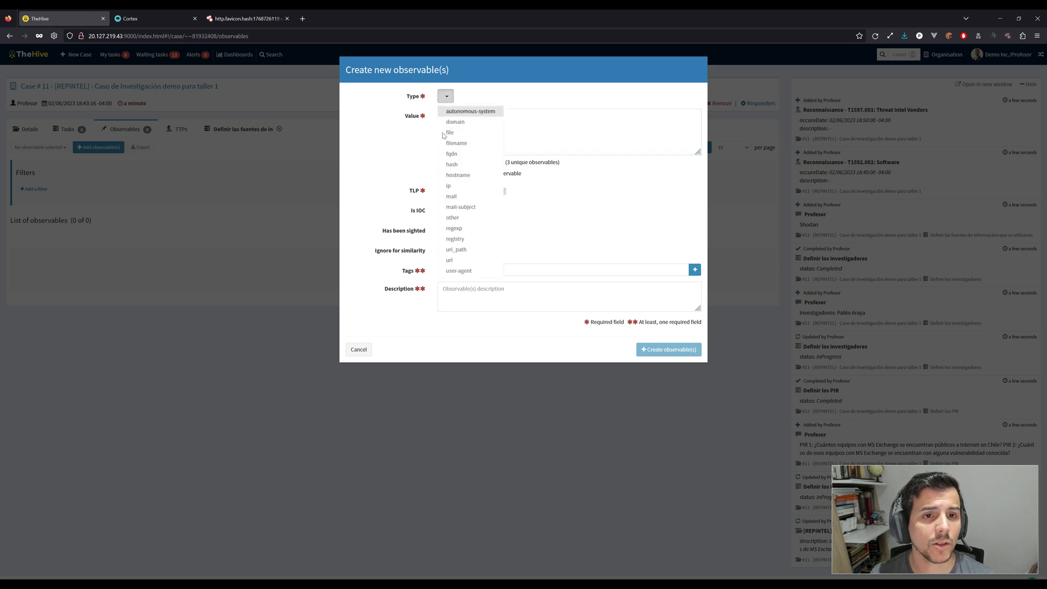
pyautogui.click(457, 188)
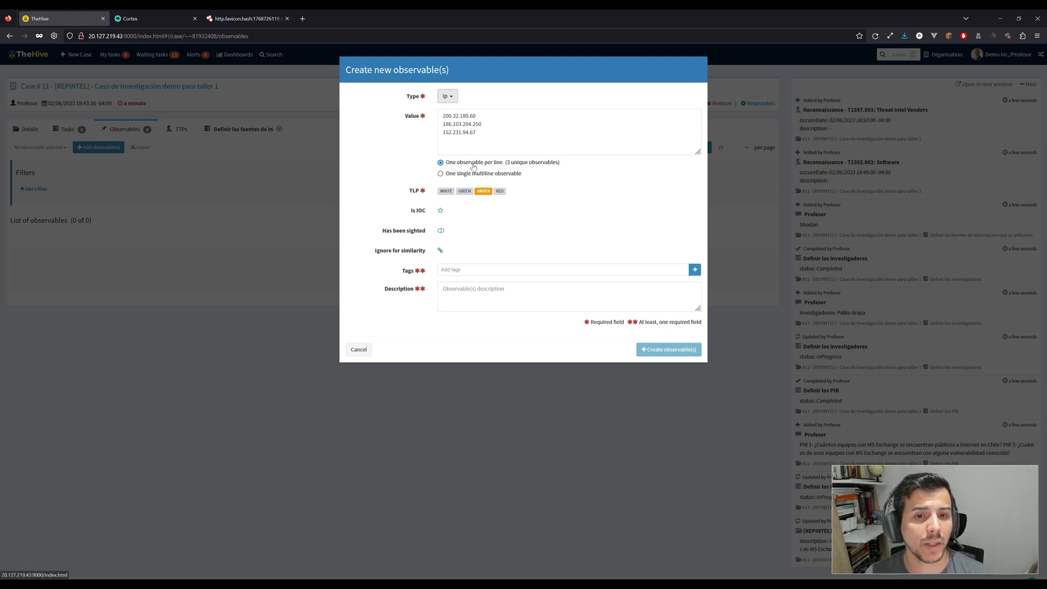
pyautogui.click(473, 269)
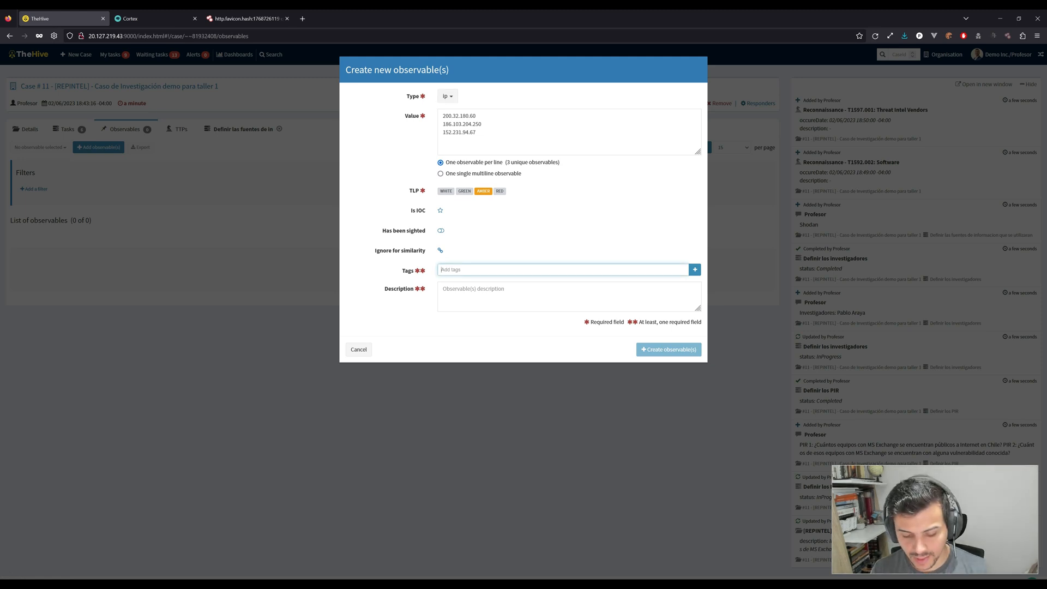
pyautogui.write('MS E')
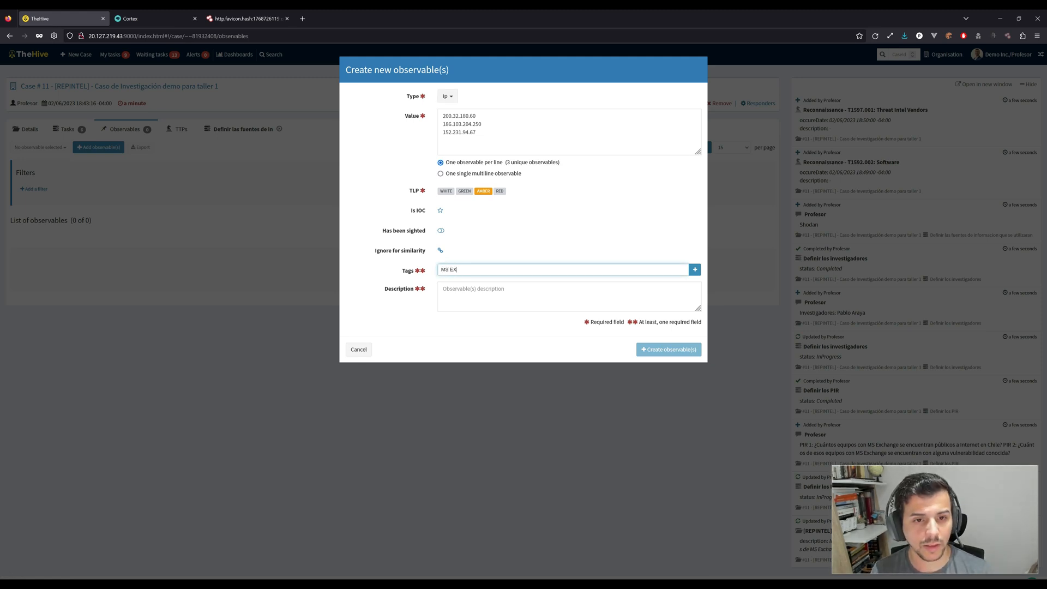
pyautogui.write('xchange')
pyautogui.press('Return')
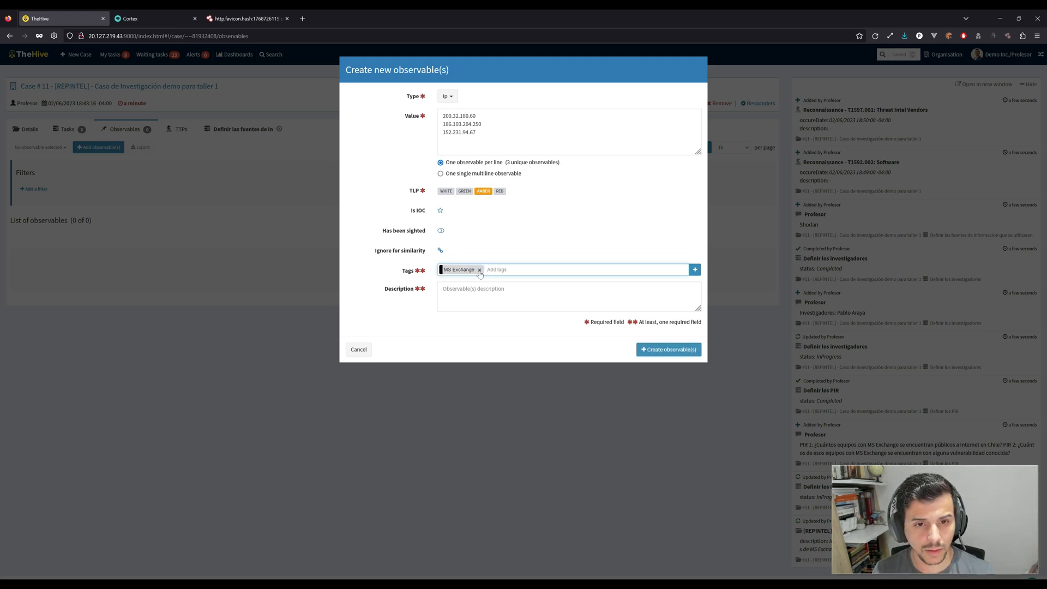
pyautogui.write('IP')
pyautogui.press('Return')
pyautogui.write('vuln')
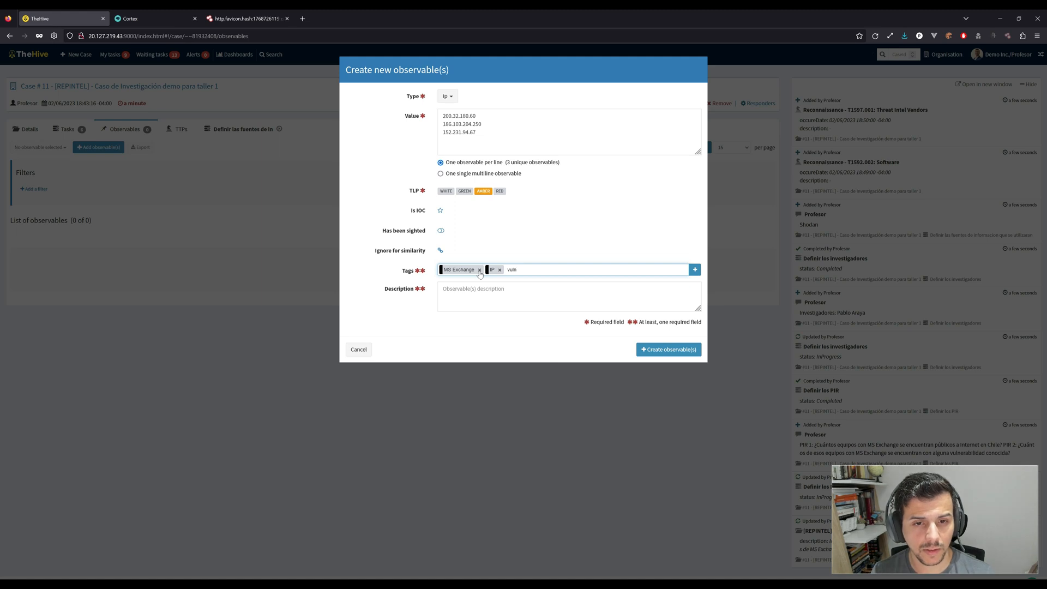
pyautogui.press('BackSpace')
pyautogui.press('BackSpace')
pyautogui.write('has_')
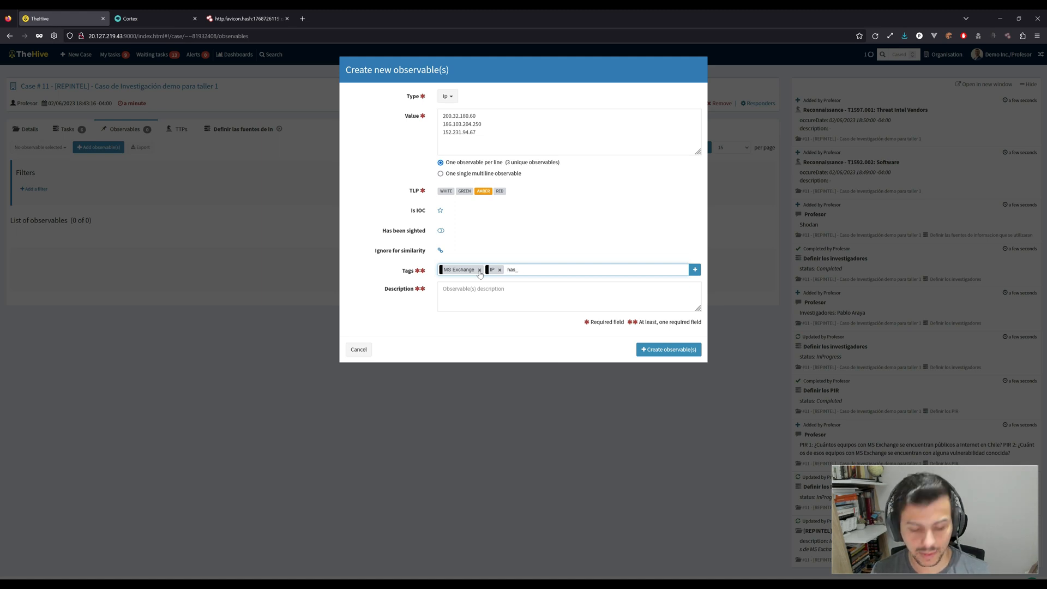
pyautogui.write('vuln')
pyautogui.press('Return')
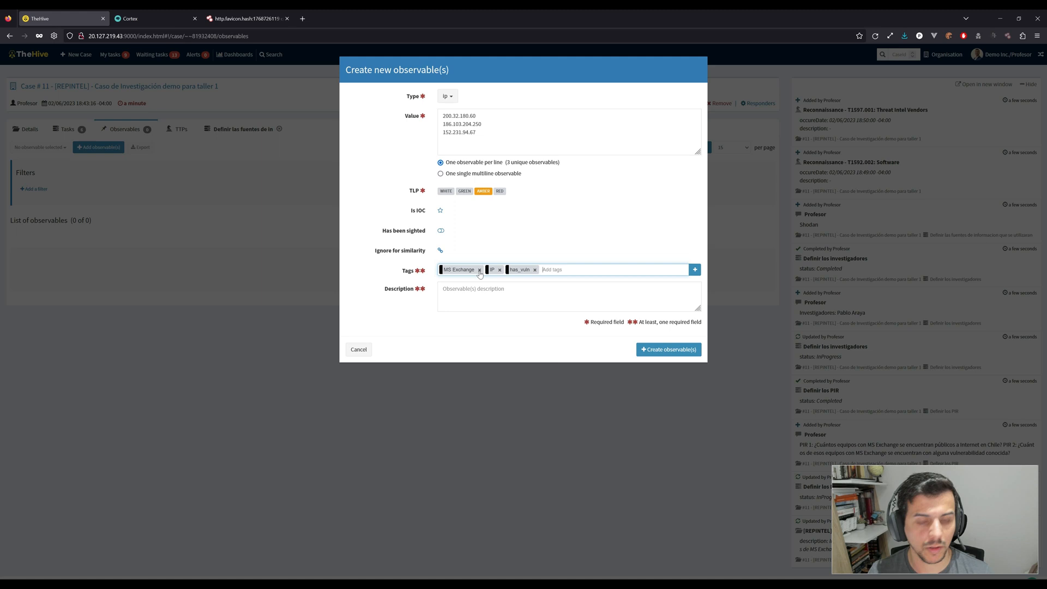
pyautogui.write('Shodan')
pyautogui.press('Return')
# Describe them as 'IPs evidenciadas en shodan como vulnerables' and create the observables.
pyautogui.click(465, 304)
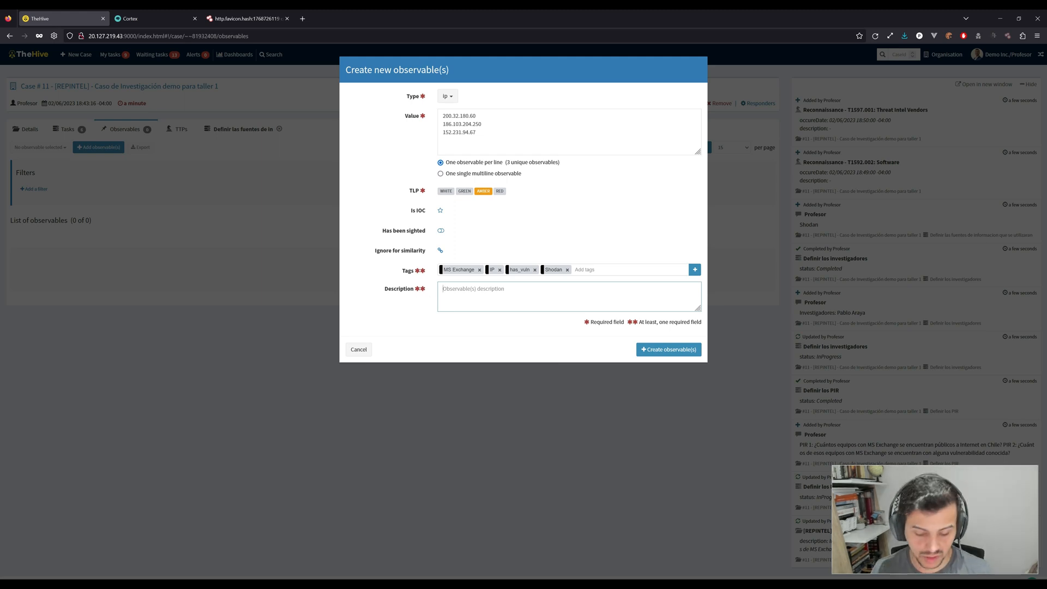
pyautogui.write('IPs ev')
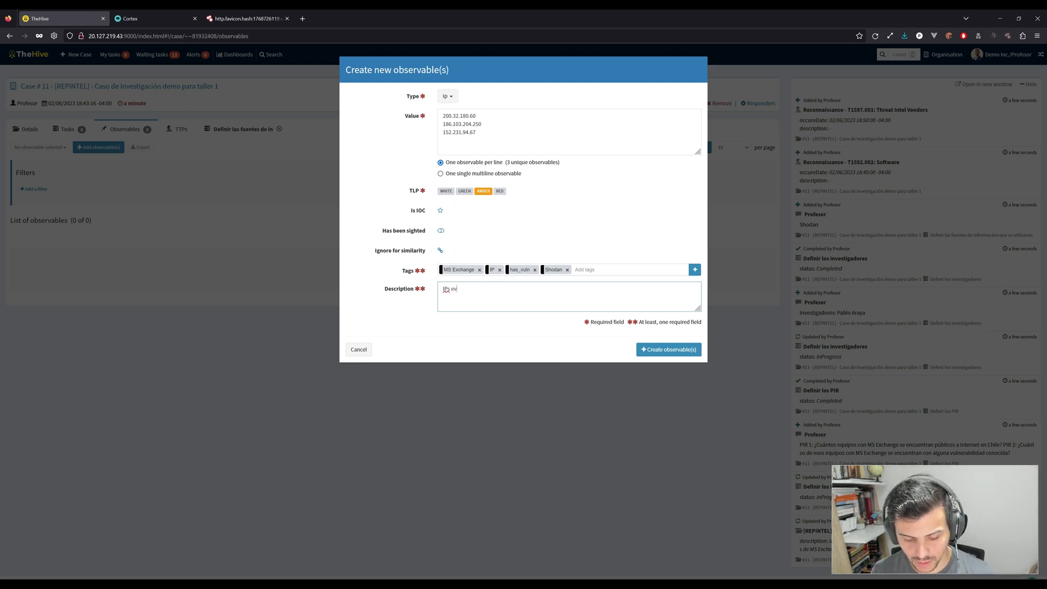
pyautogui.write('idenciadas en ')
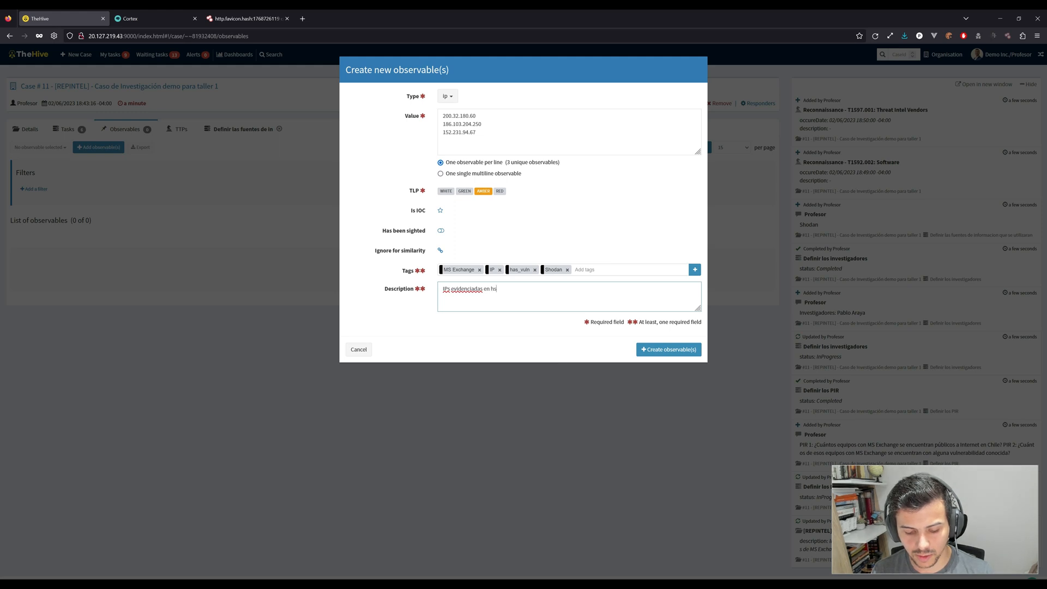
pyautogui.write('shodan como')
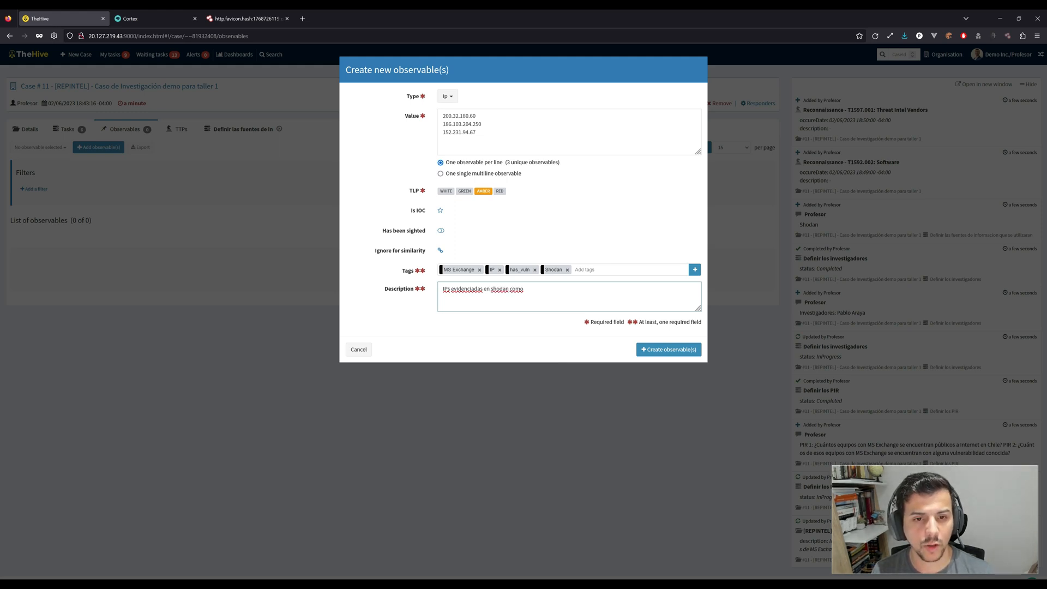
pyautogui.write(' vulnerables')
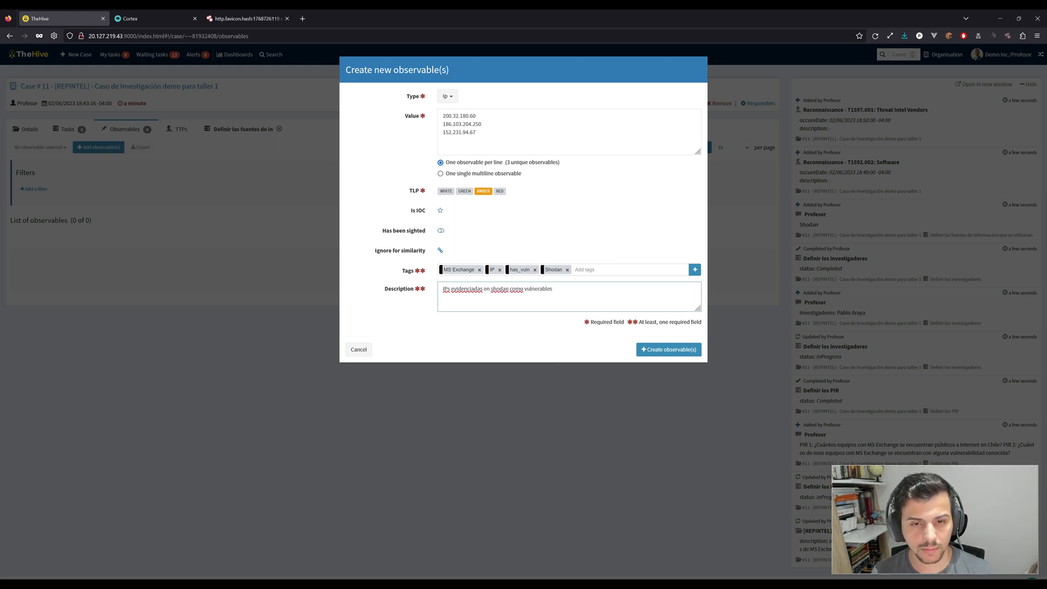
pyautogui.click(661, 350)
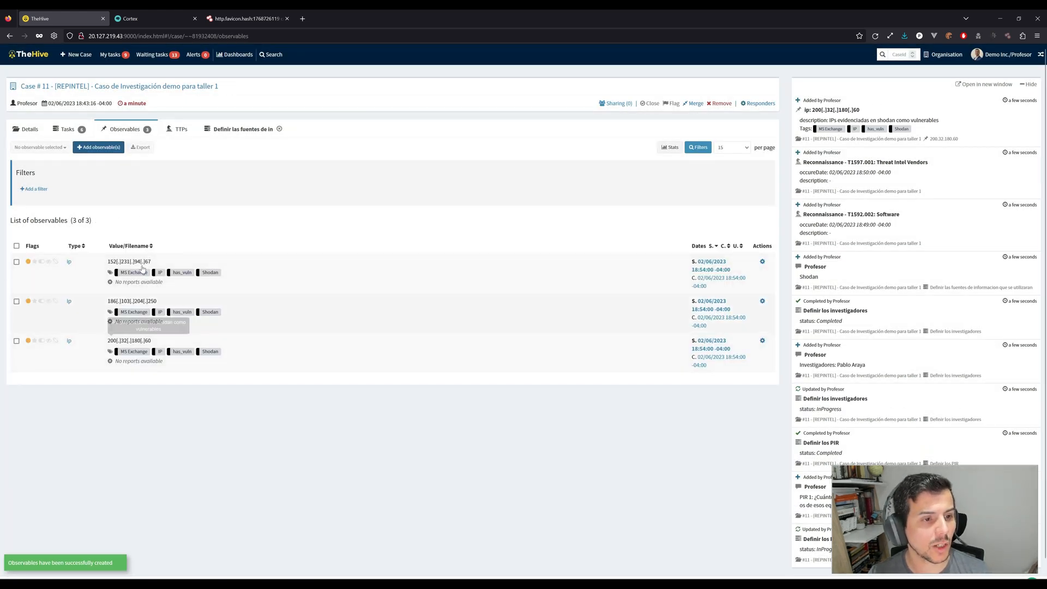
# Start a new fqdn observable batch with the four pasted mail and autodiscover domains.
pyautogui.click(88, 148)
pyautogui.click(445, 96)
pyautogui.click(452, 154)
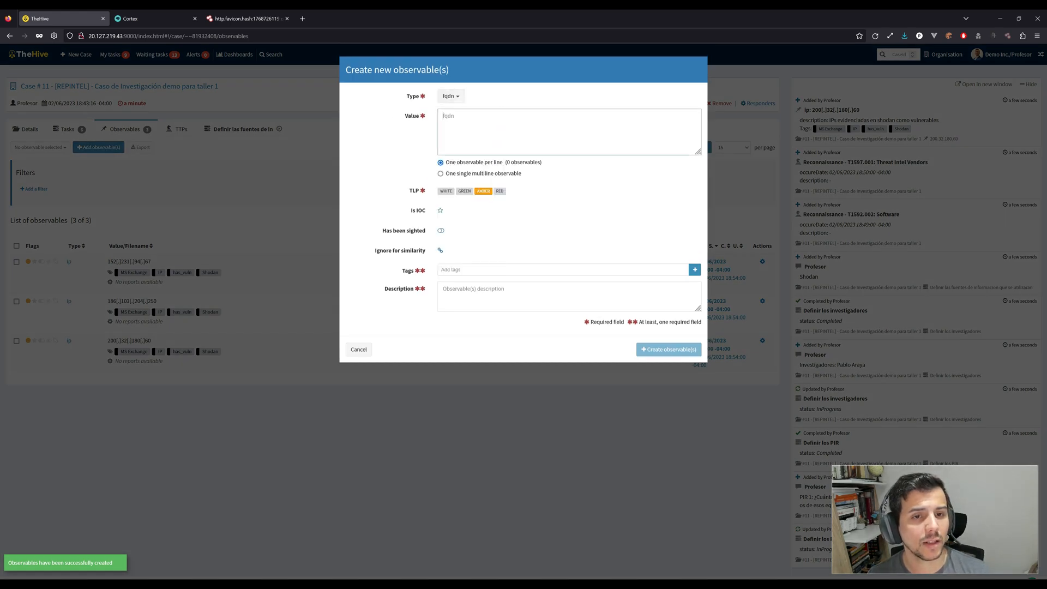
pyautogui.write('autodiscover.fynsa.cl mail.fynsa.com autodiscover.fynsa.com mail.fynsa.cl')
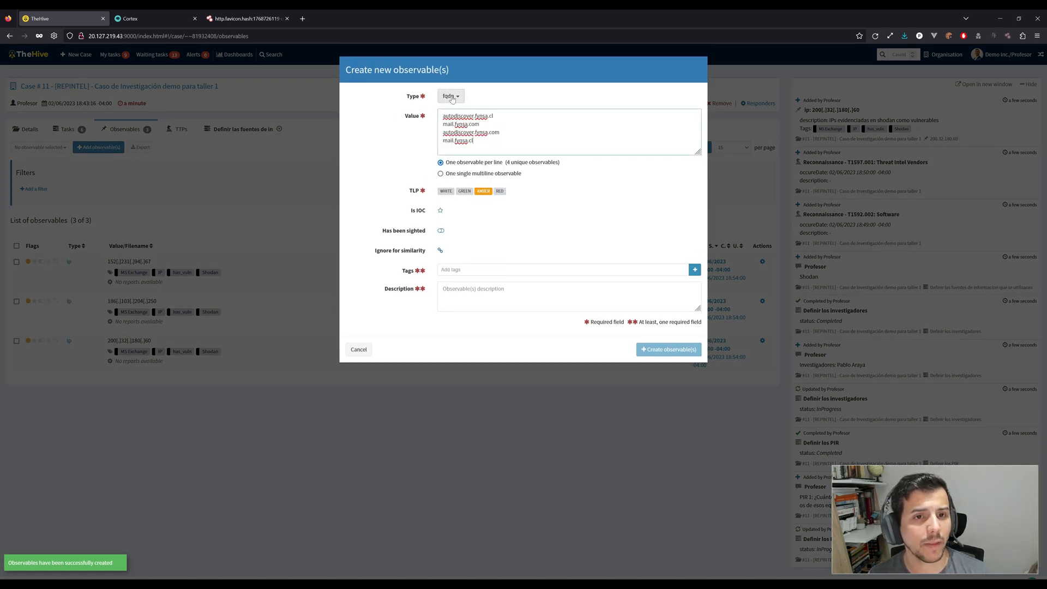
# Tag the domains MS Exchange, FQDN, has_vuln and Shodan, then create them.
pyautogui.click(457, 270)
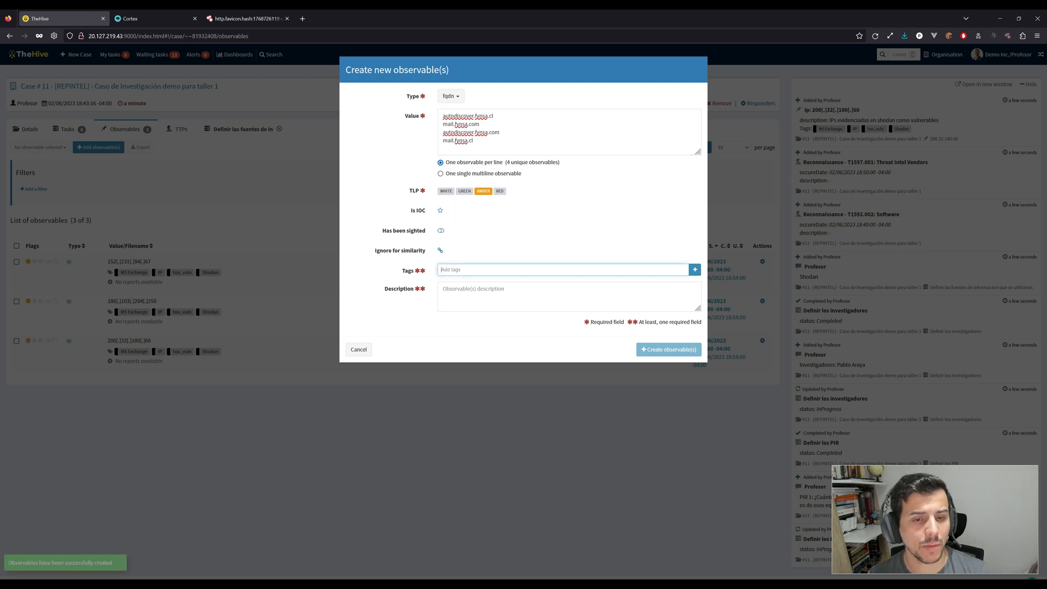
pyautogui.write('MS Ex')
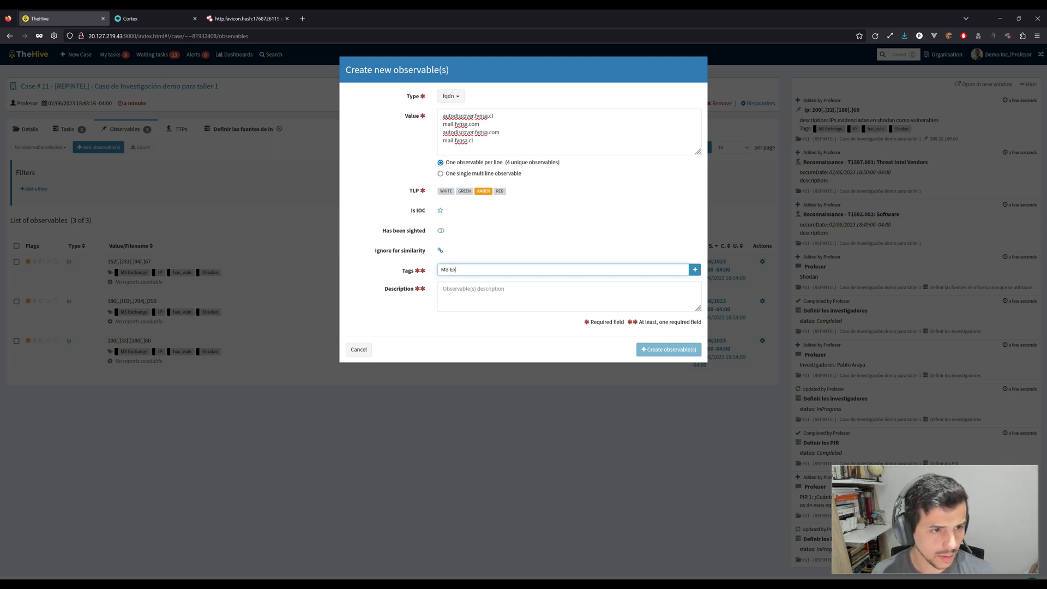
pyautogui.write('chan')
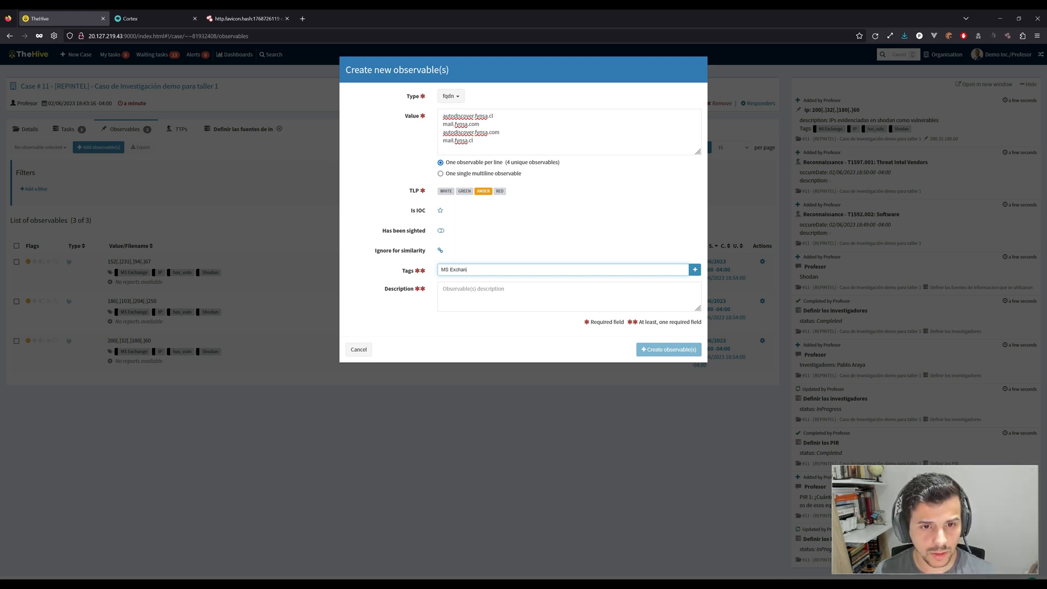
pyautogui.write('ge')
pyautogui.press('Return')
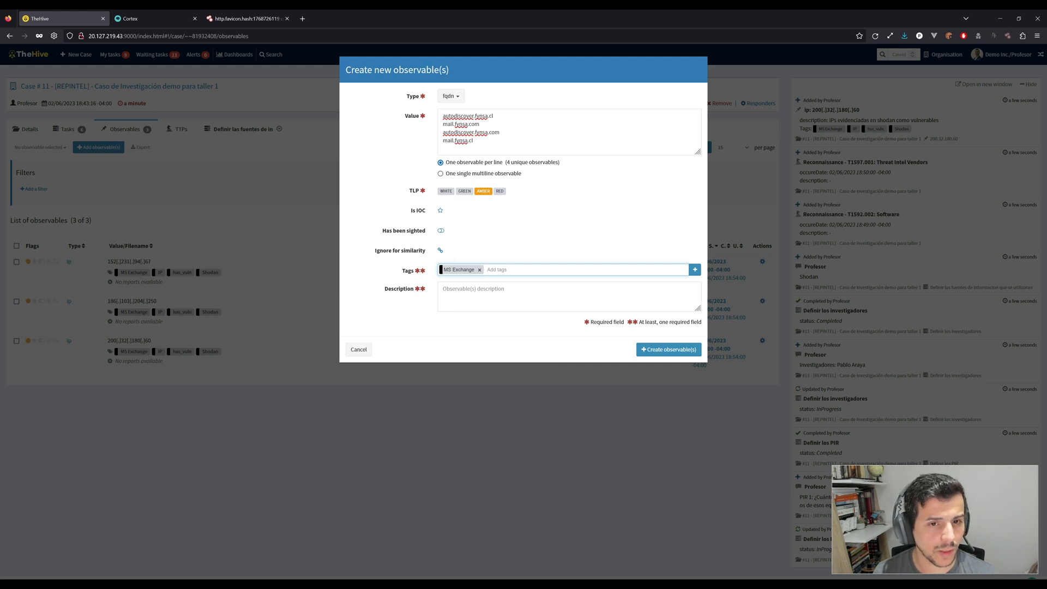
pyautogui.write('FQDN')
pyautogui.press('Return')
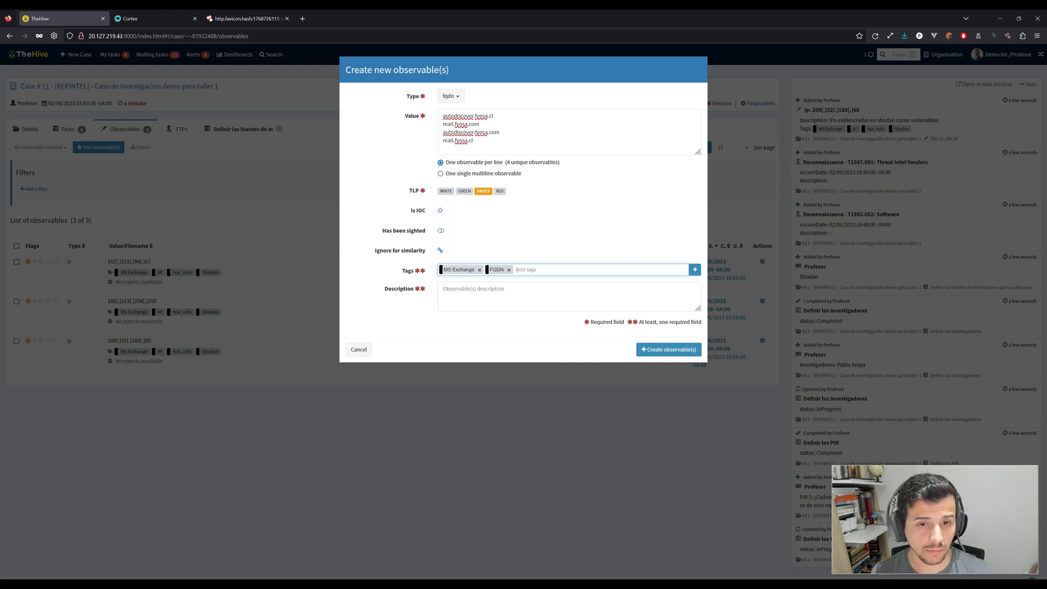
pyautogui.write('has')
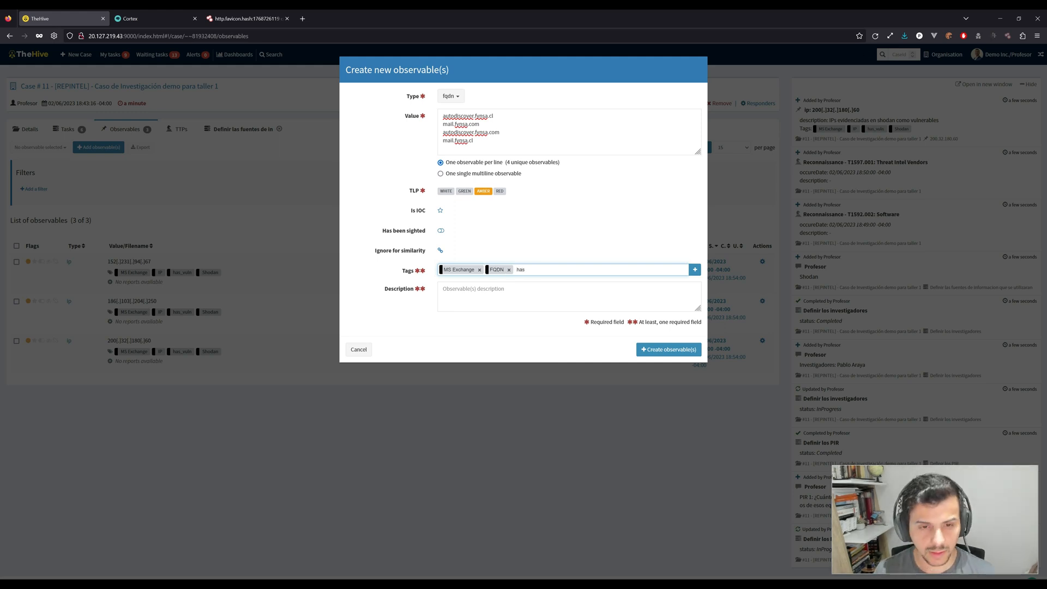
pyautogui.write('_vuln')
pyautogui.press('Return')
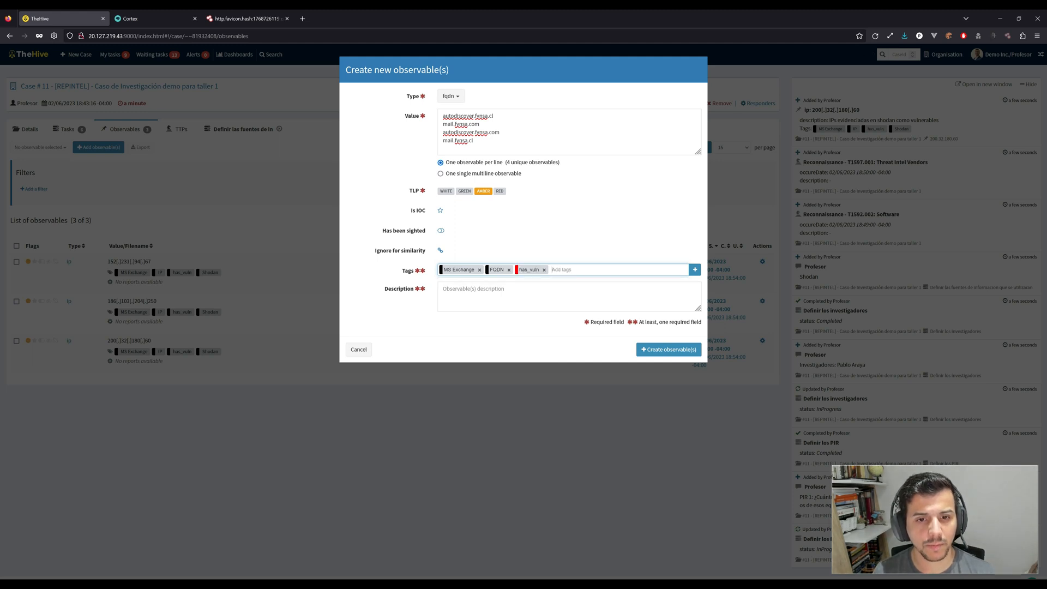
pyautogui.write('S')
pyautogui.press('Return')
pyautogui.click(646, 351)
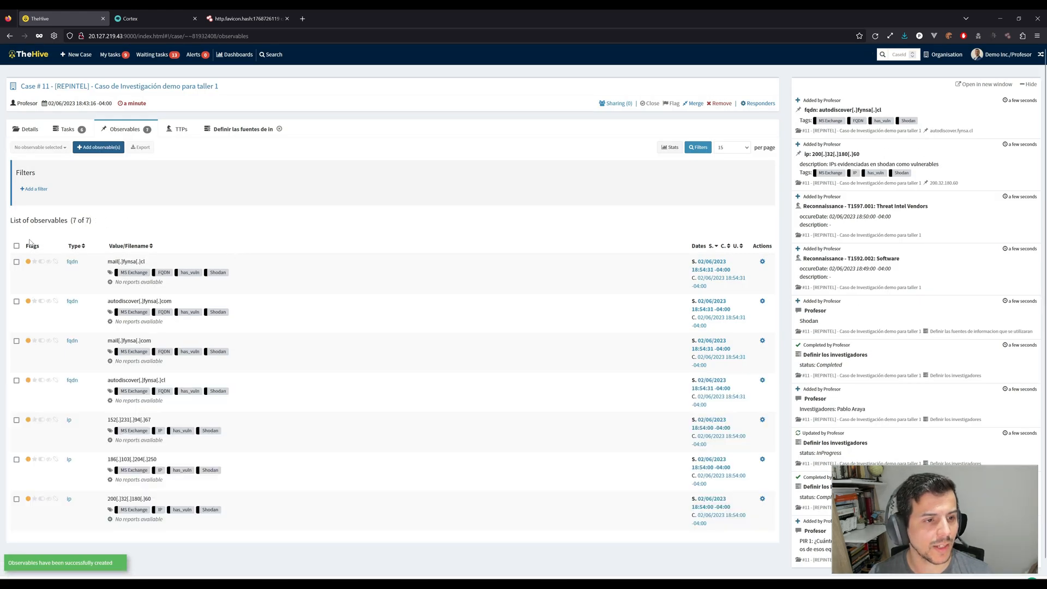
# Select only the four fqdn observables and run all available fqdn analyzers on them.
pyautogui.scroll(-1, 55, 247)
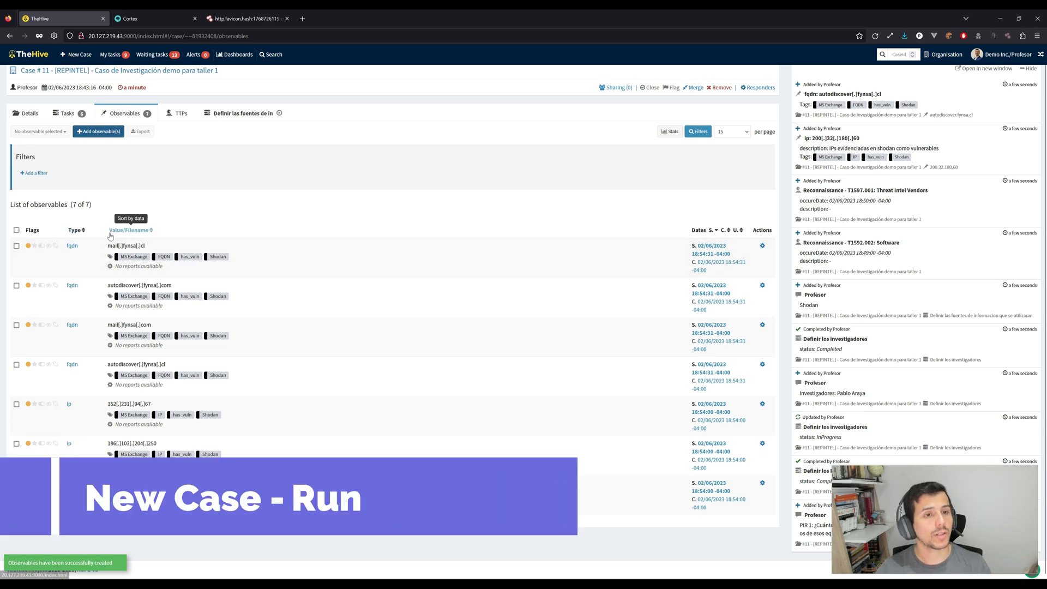
pyautogui.click(16, 229)
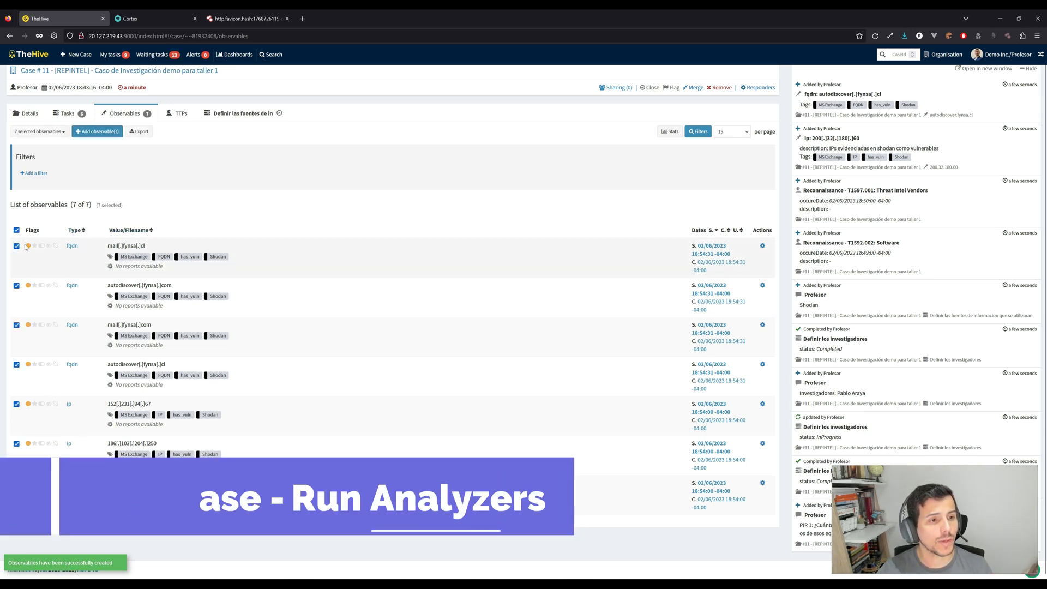
pyautogui.click(17, 404)
pyautogui.click(16, 444)
pyautogui.click(16, 483)
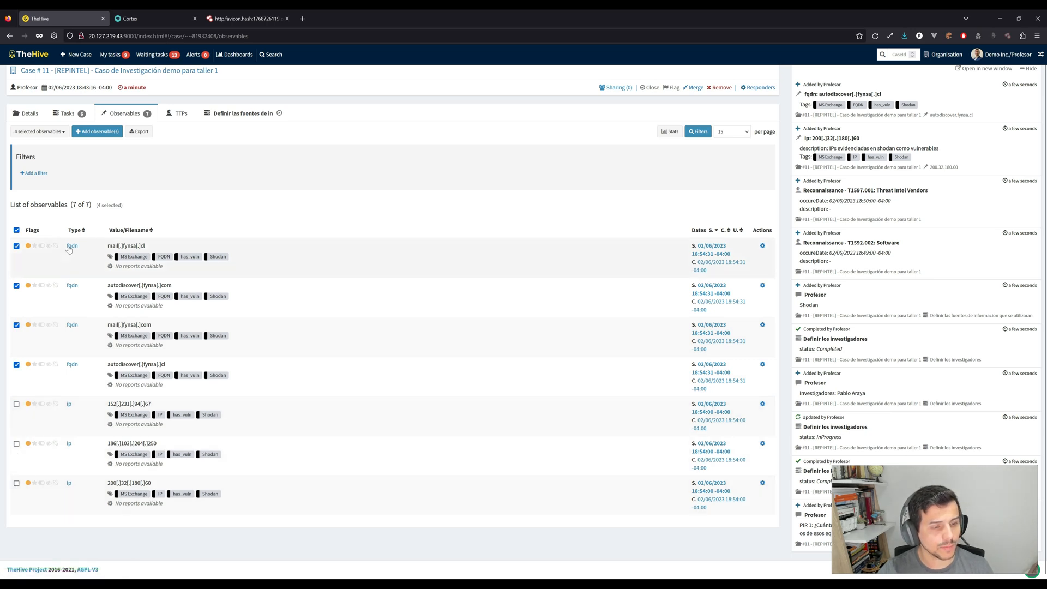
pyautogui.click(46, 134)
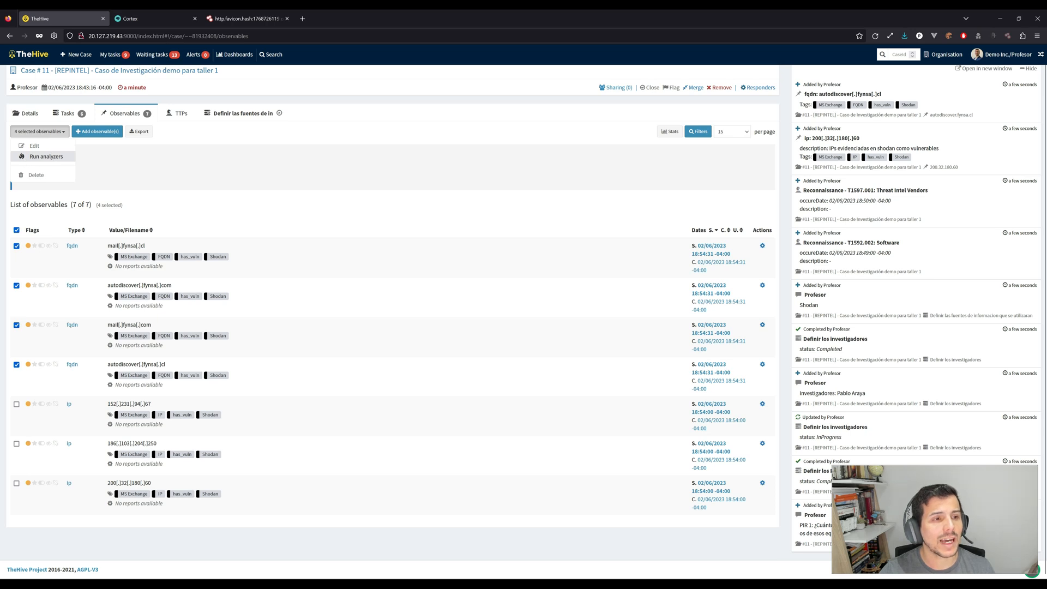
pyautogui.click(46, 156)
pyautogui.click(442, 112)
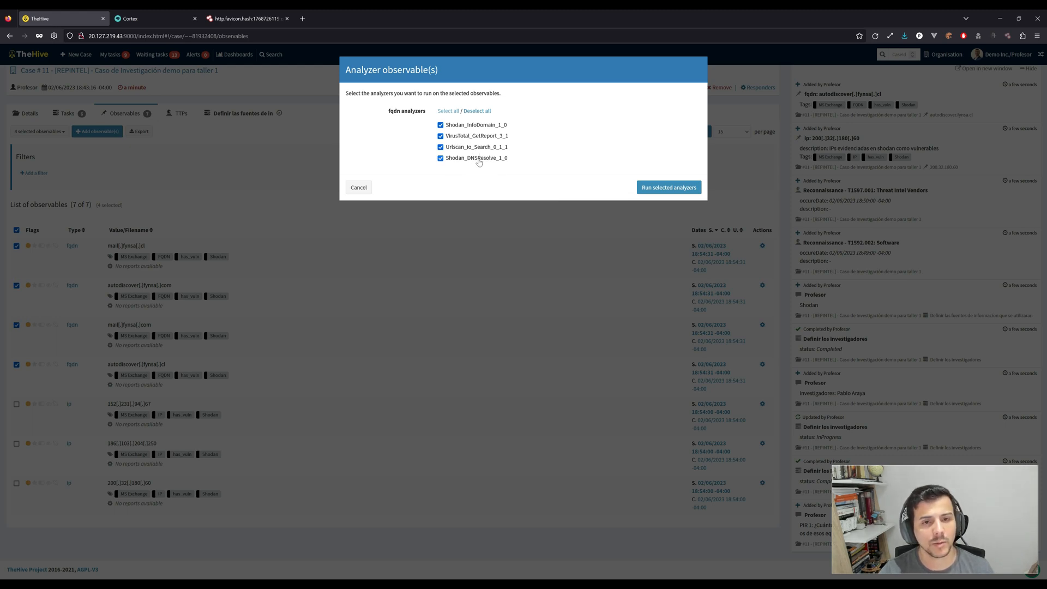
pyautogui.click(662, 188)
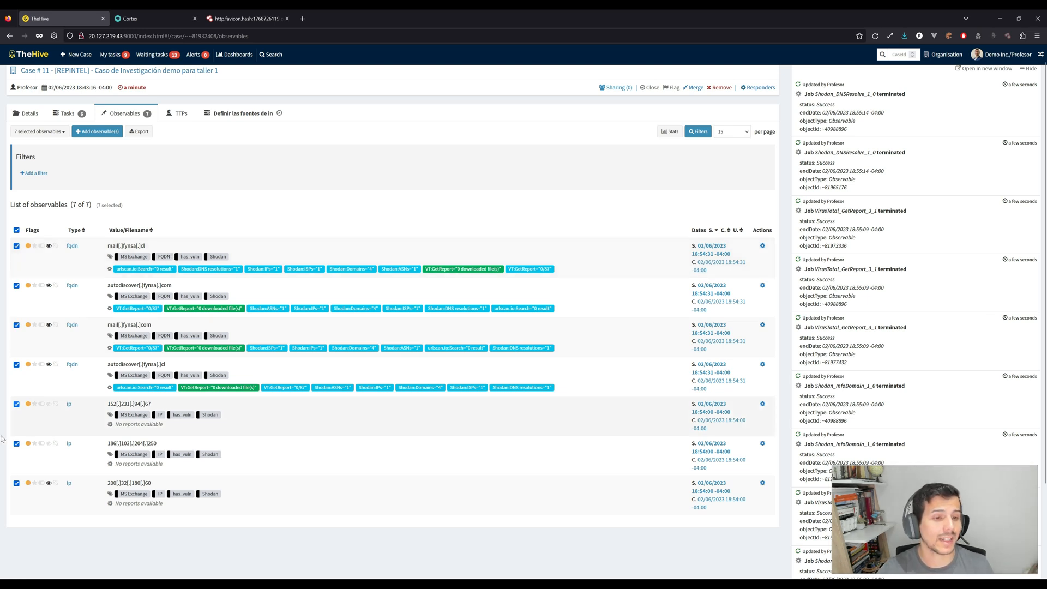
# Select the ip observables and run every available IP analyzer on them.
pyautogui.click(17, 230)
pyautogui.click(16, 404)
pyautogui.click(16, 443)
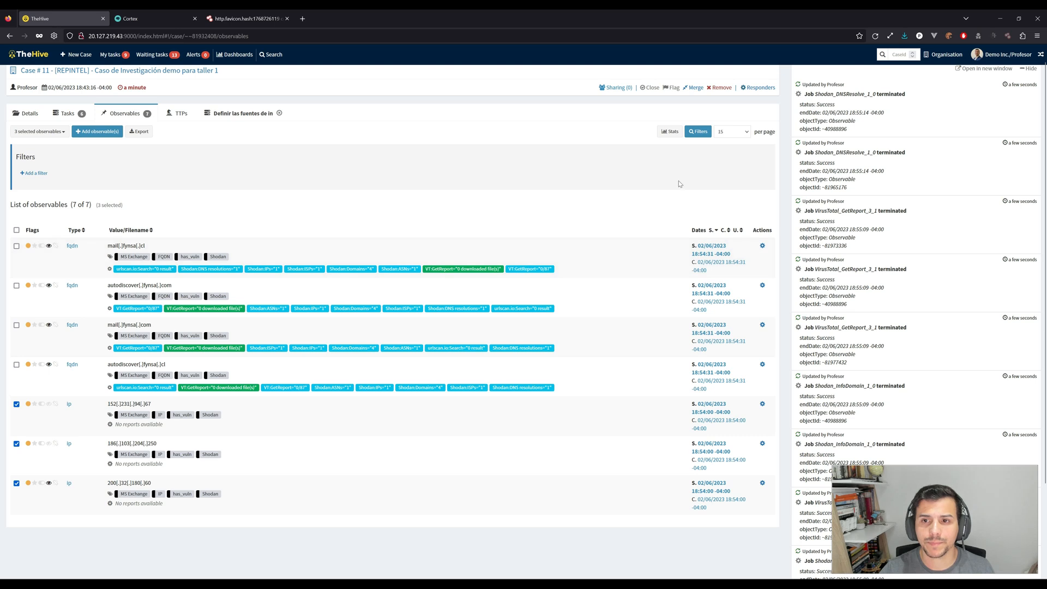
pyautogui.click(39, 132)
pyautogui.click(46, 157)
pyautogui.click(448, 111)
pyautogui.click(643, 219)
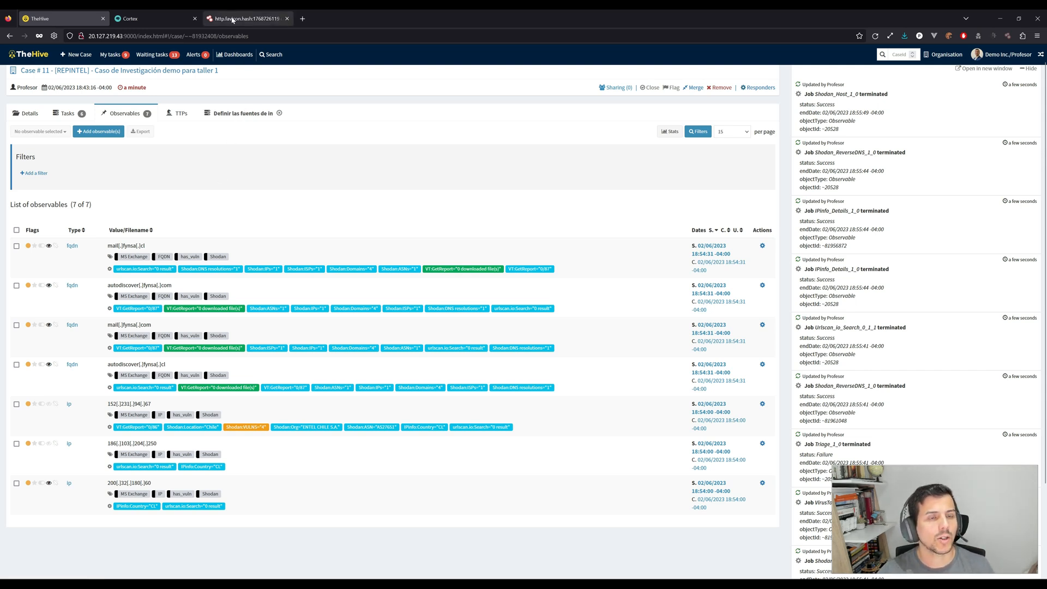
# Add a 'Foto 1 Foto 2' log to the 'Definir las fuentes de informacion' task.
pyautogui.click(239, 115)
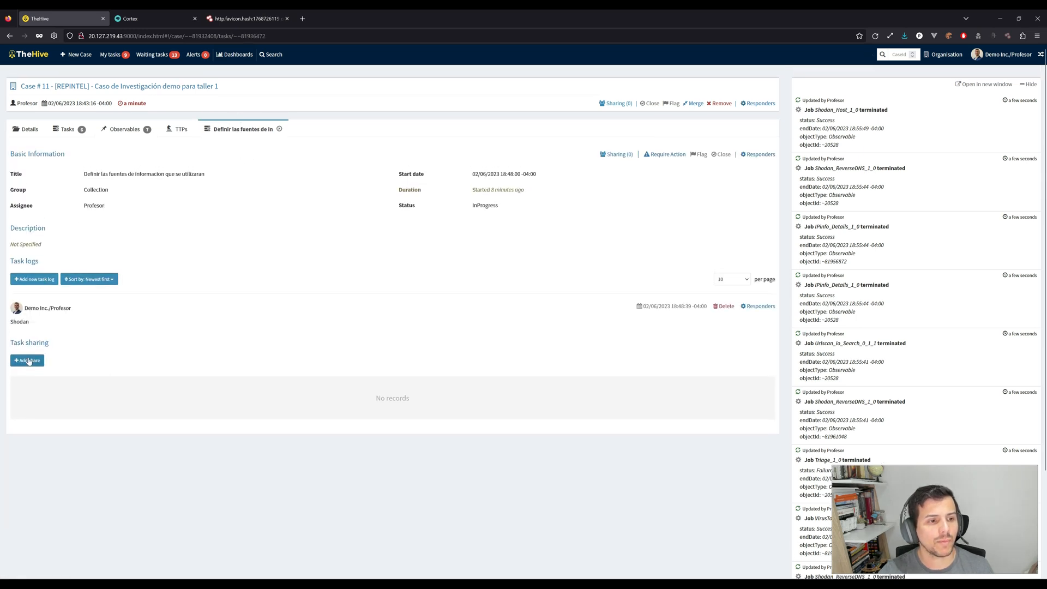
pyautogui.click(34, 279)
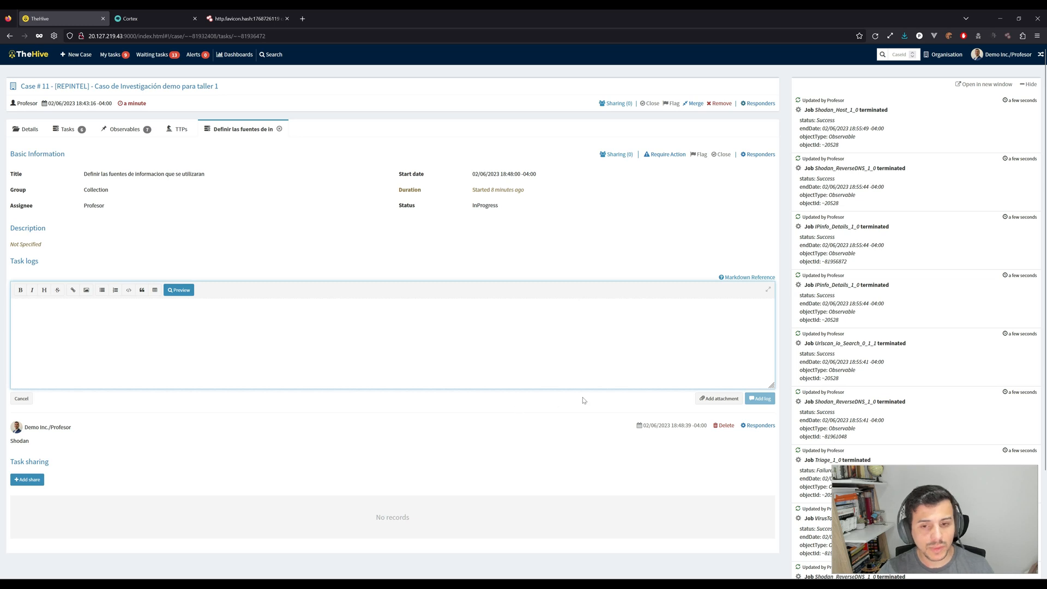
pyautogui.click(715, 398)
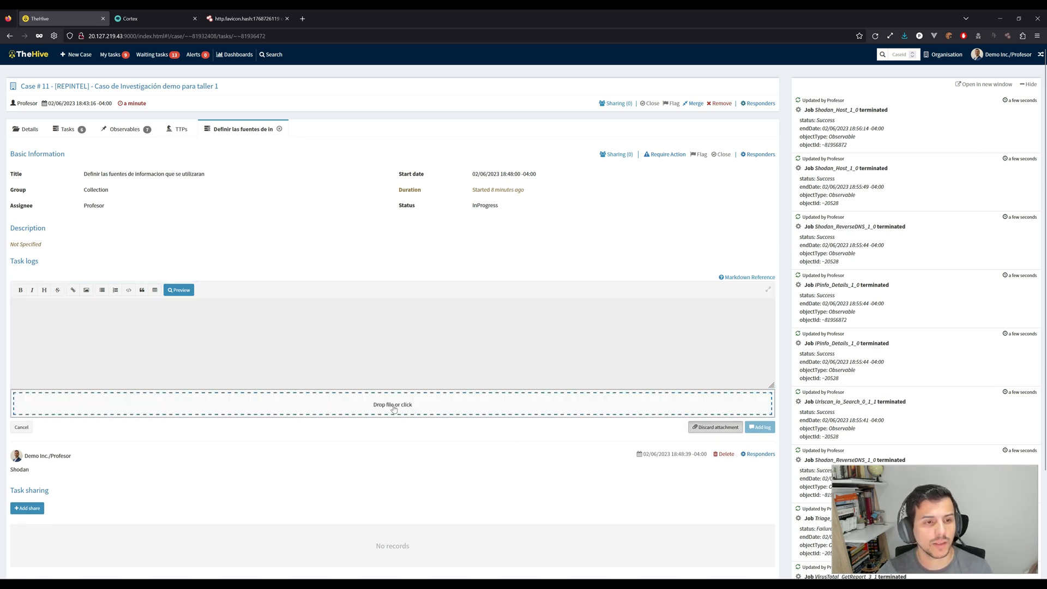
pyautogui.click(14, 307)
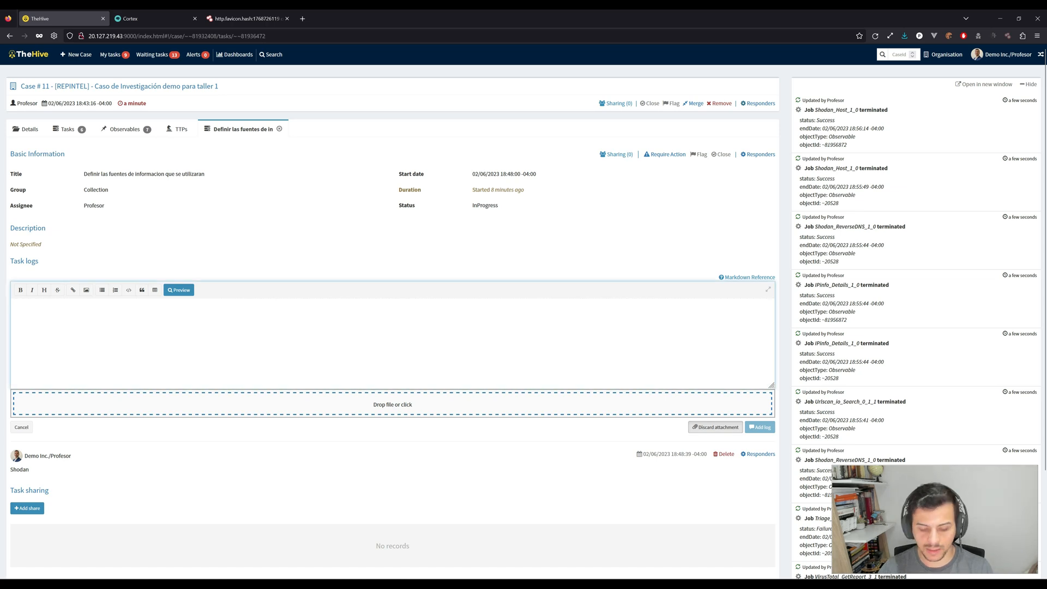
pyautogui.write('Foto 2')
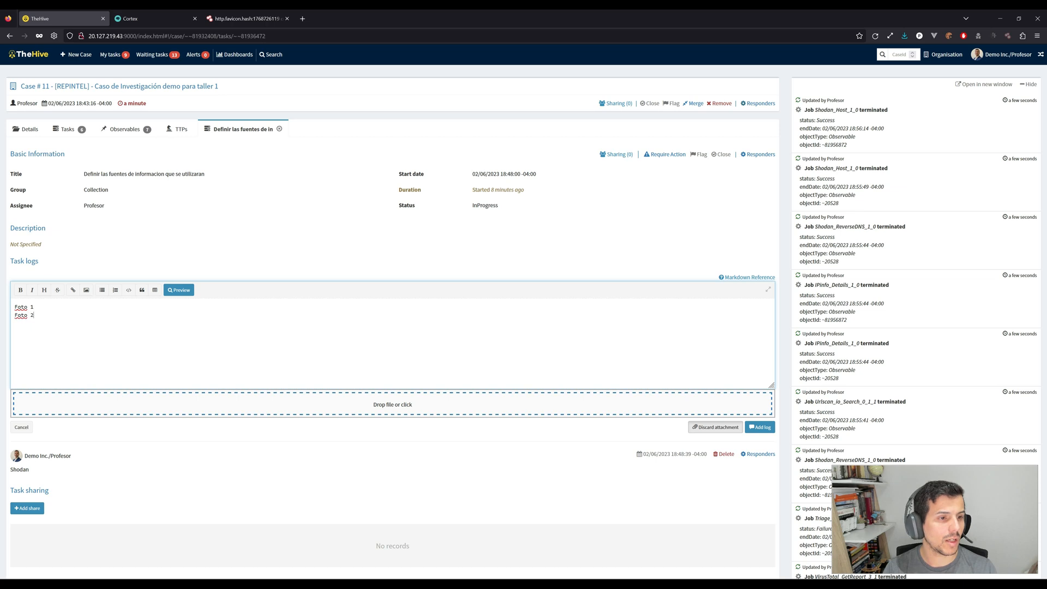
pyautogui.click(759, 427)
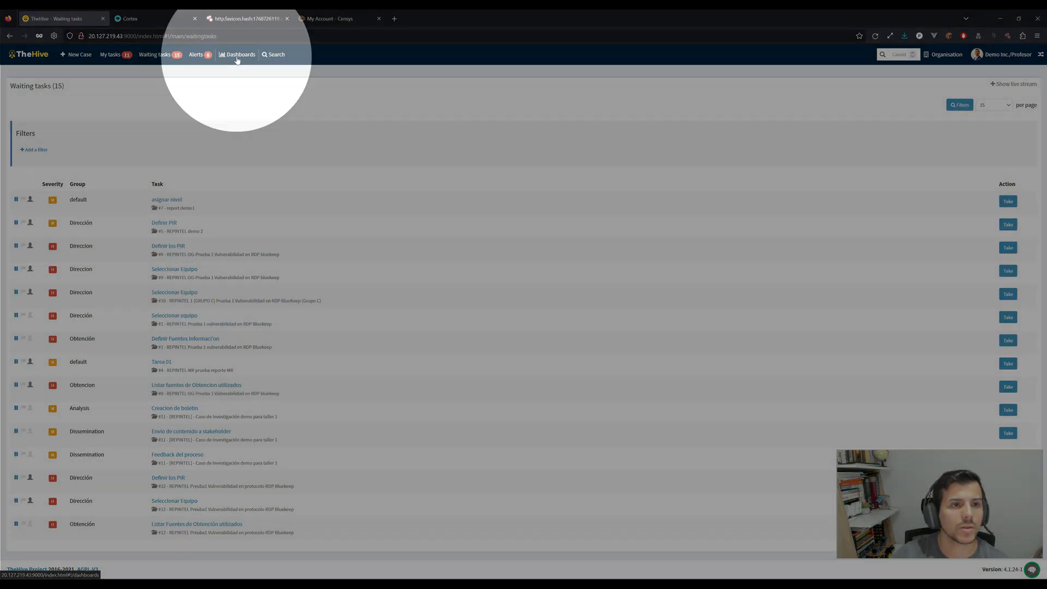
# Create a shared dashboard titled 'Demo Dash UNAB' with the description 'Demo'.
pyautogui.click(237, 56)
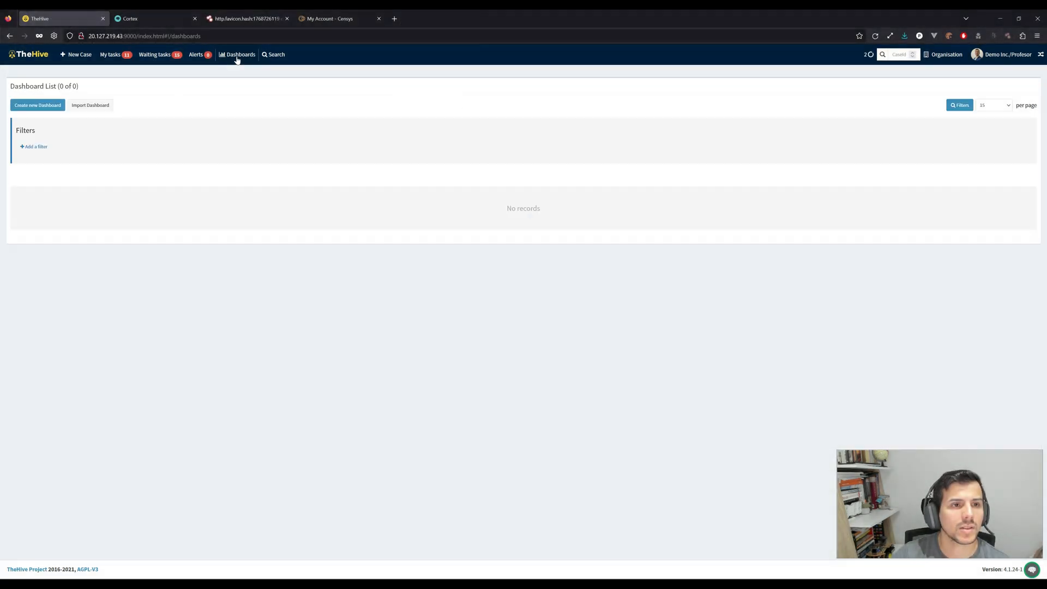
pyautogui.click(37, 105)
pyautogui.click(432, 97)
pyautogui.write('Demo Dash UNAB')
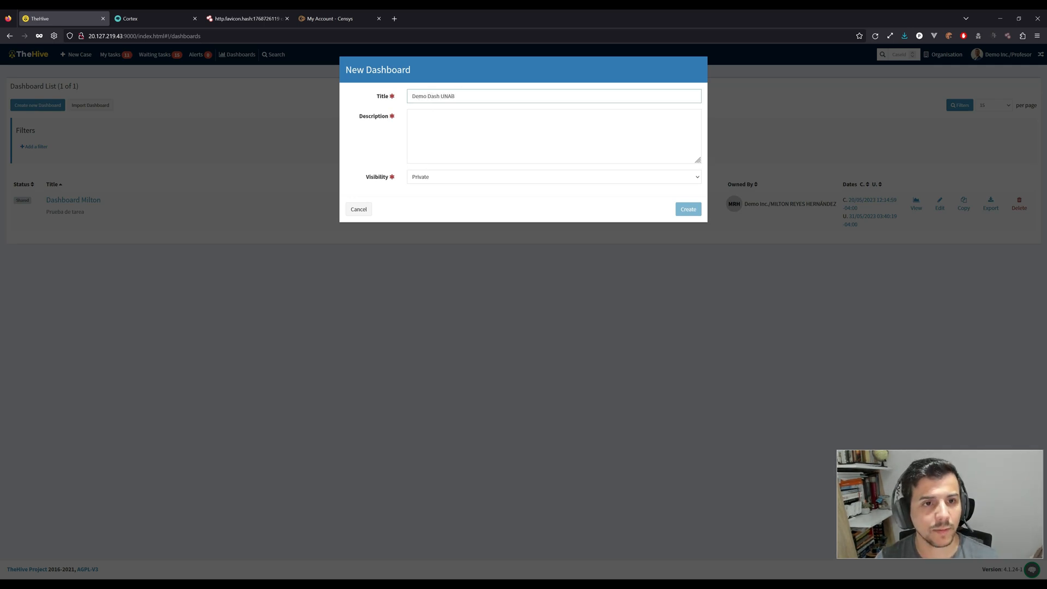
pyautogui.press('Tab')
pyautogui.write('Demo')
pyautogui.click(436, 180)
pyautogui.click(551, 209)
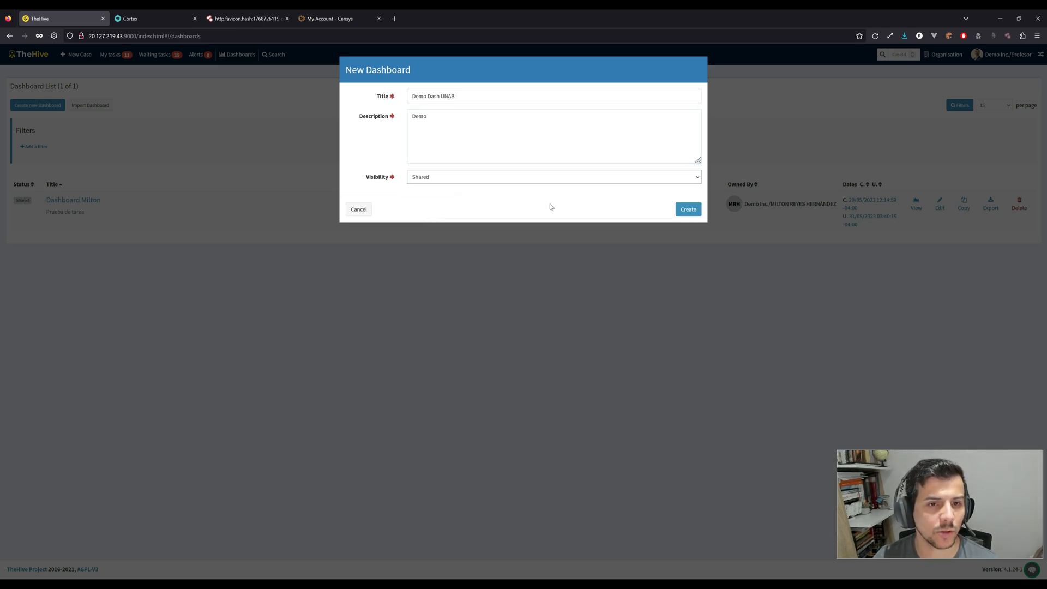
pyautogui.click(688, 210)
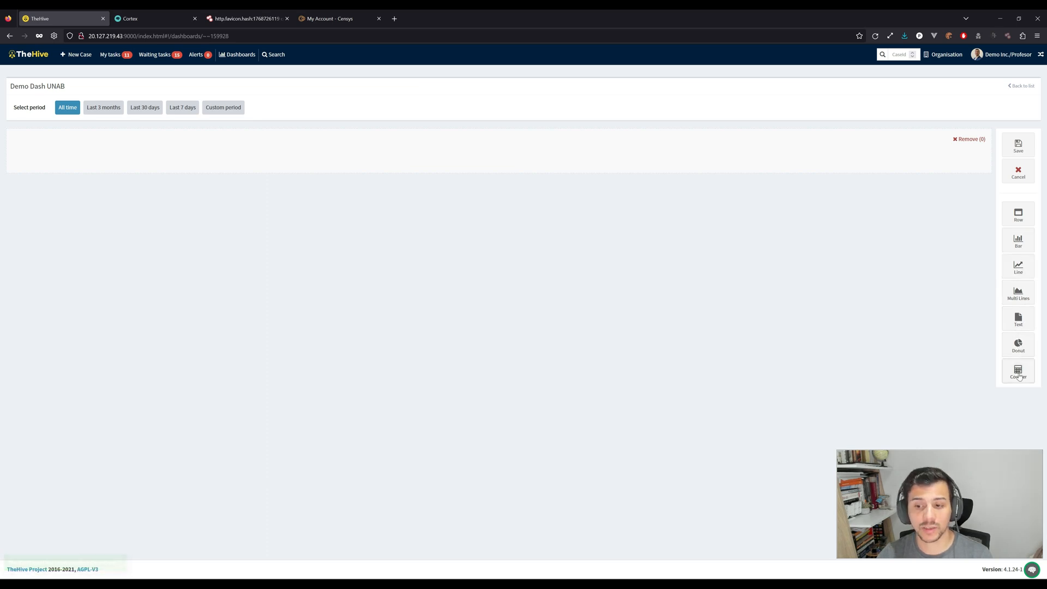
# Add a donut widget 'Casos abiertos por Analista' showing cases grouped by createdBy.
pyautogui.moveTo(1017, 345); pyautogui.dragTo(482, 168)
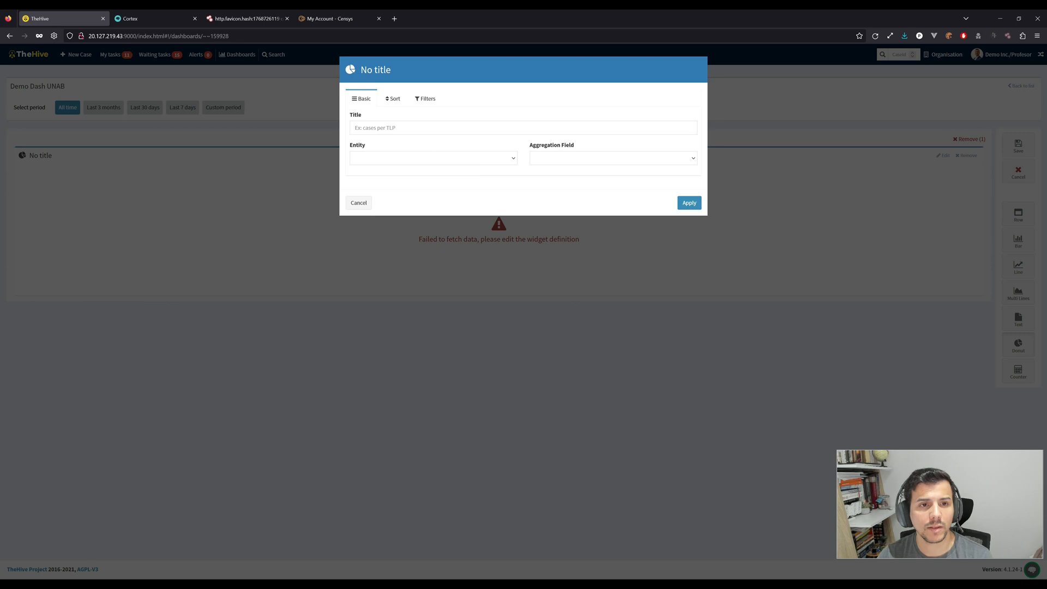
pyautogui.click(367, 129)
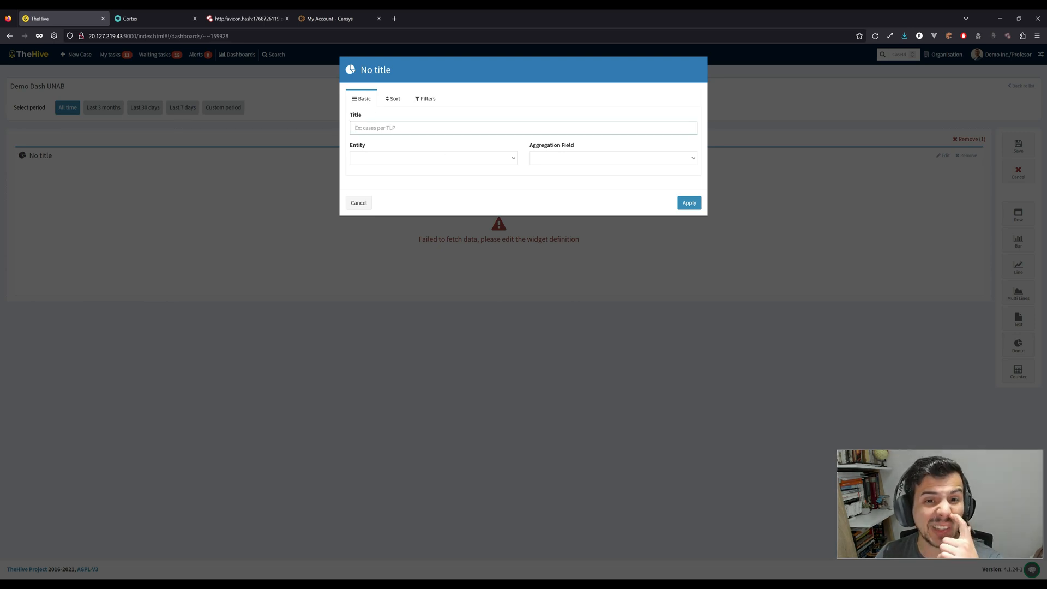
pyautogui.write('asos')
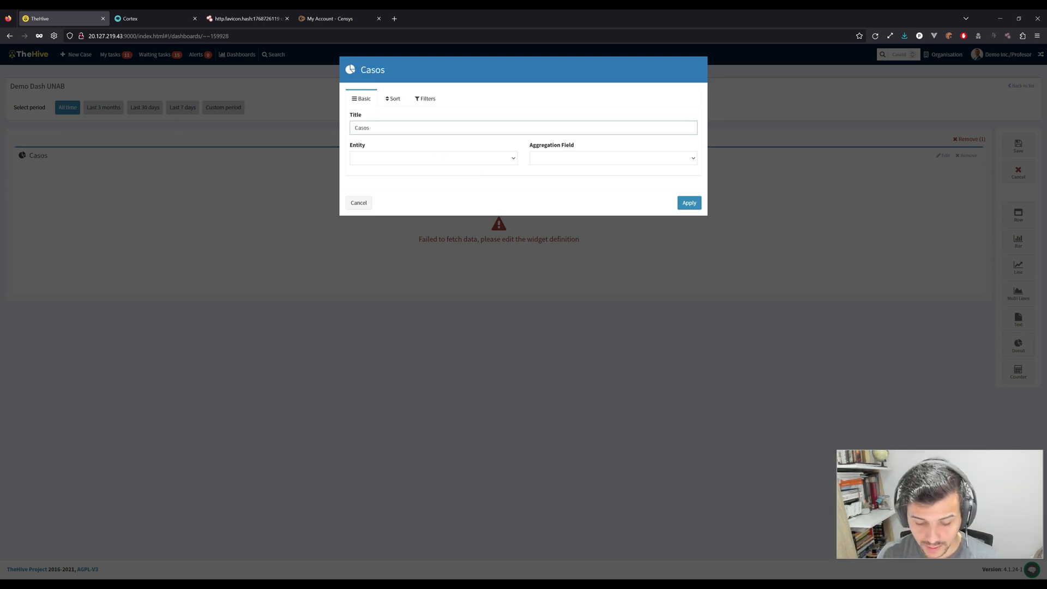
pyautogui.write(' abiertos por Analñista')
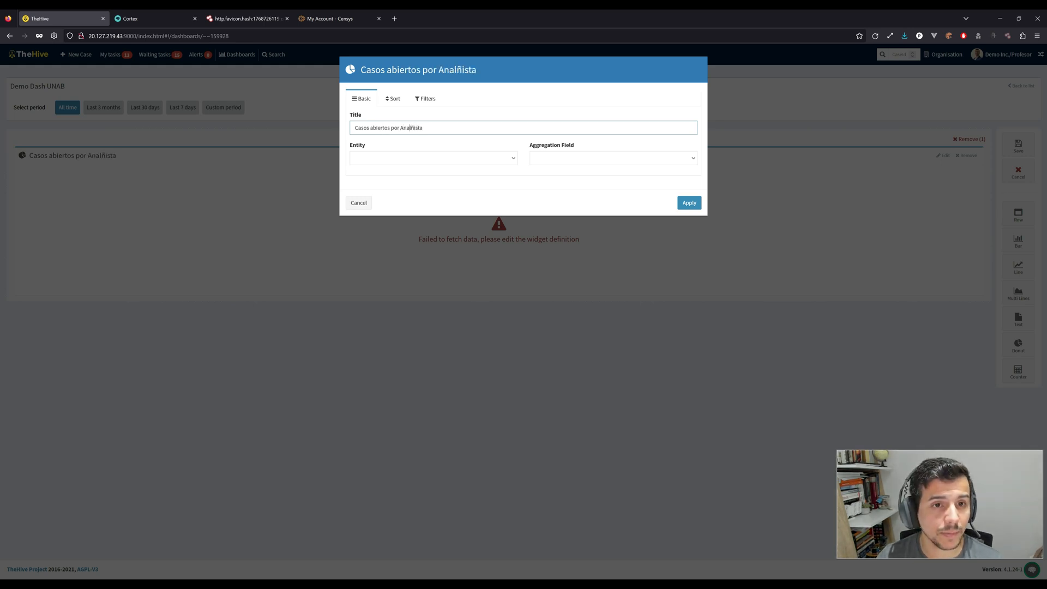
pyautogui.press('BackSpace')
pyautogui.click(425, 160)
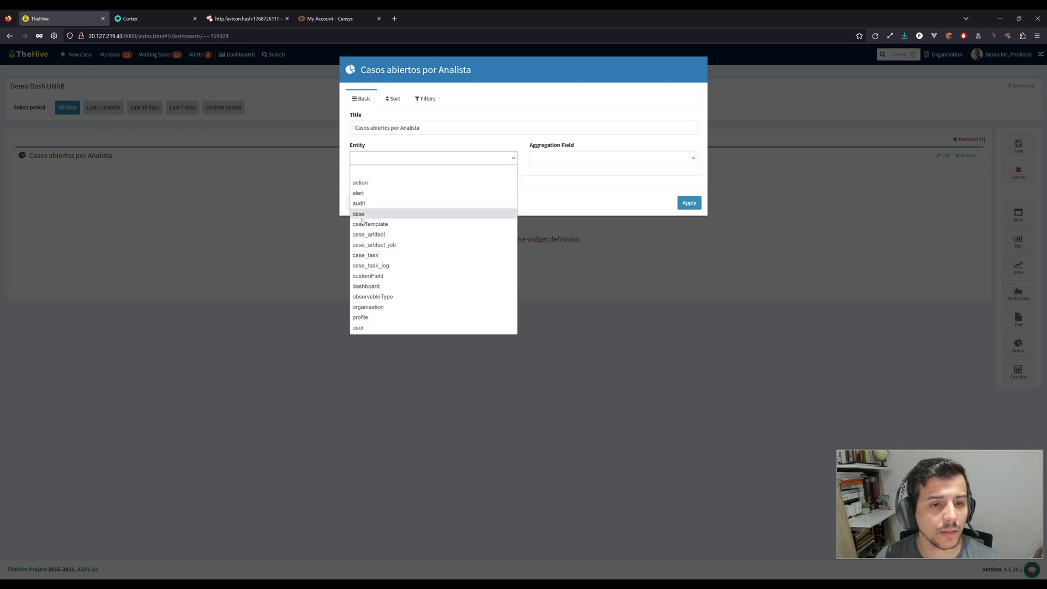
pyautogui.click(382, 328)
pyautogui.click(562, 159)
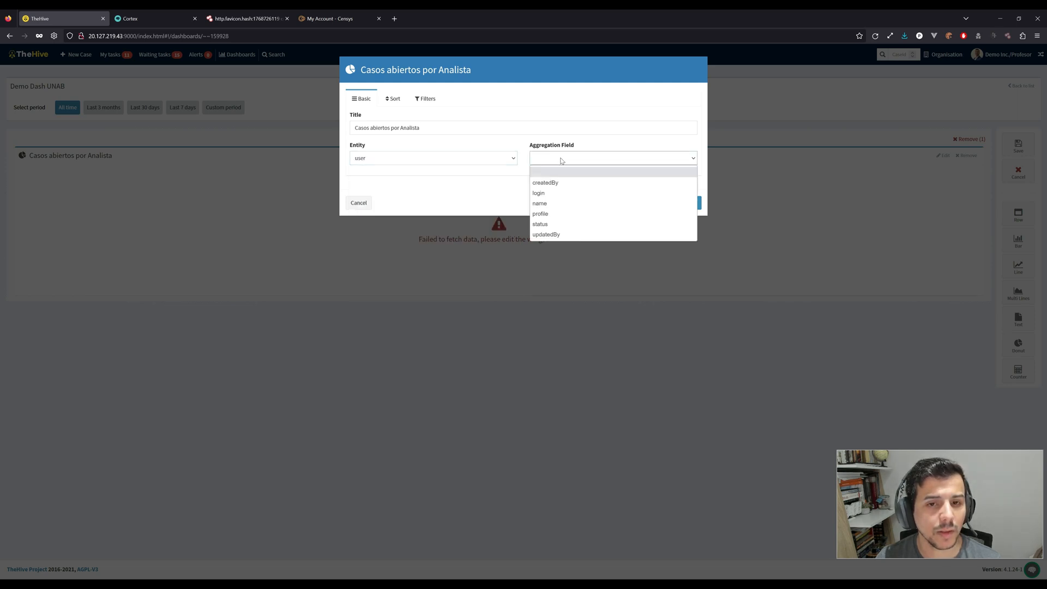
pyautogui.click(494, 162)
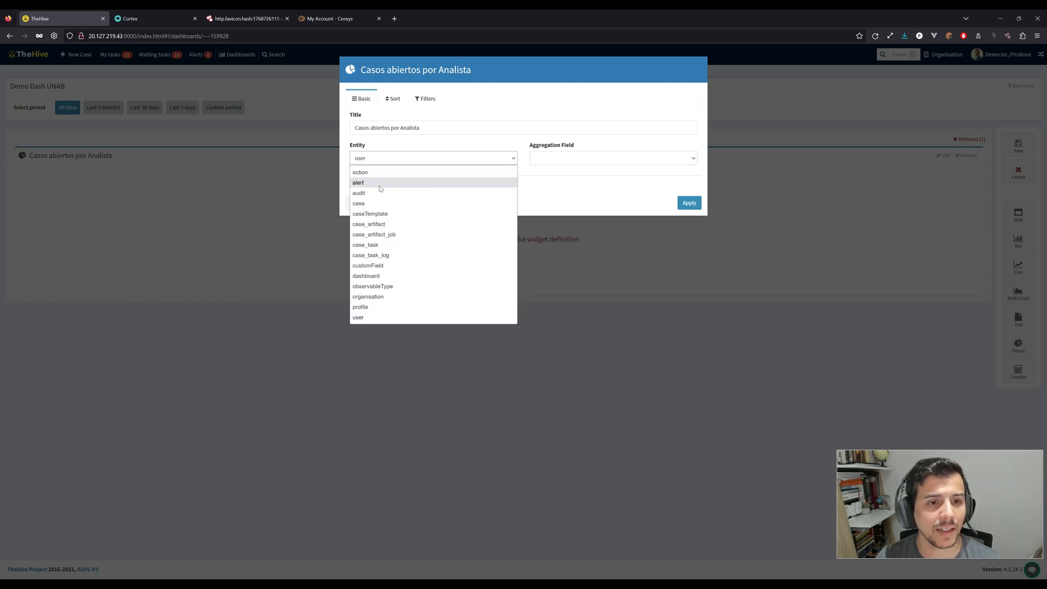
pyautogui.click(374, 204)
pyautogui.click(547, 155)
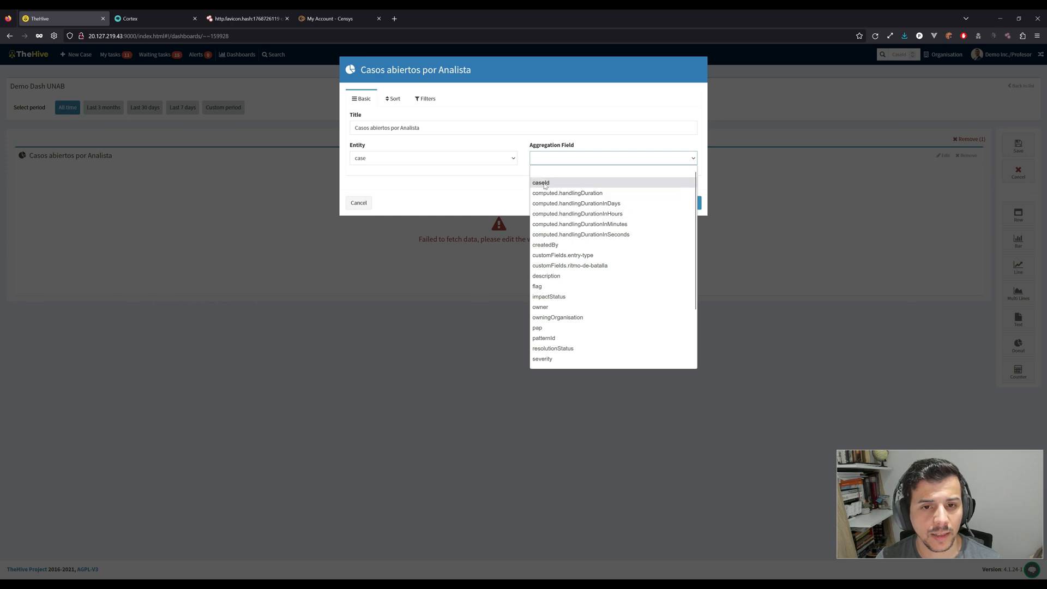
pyautogui.click(548, 245)
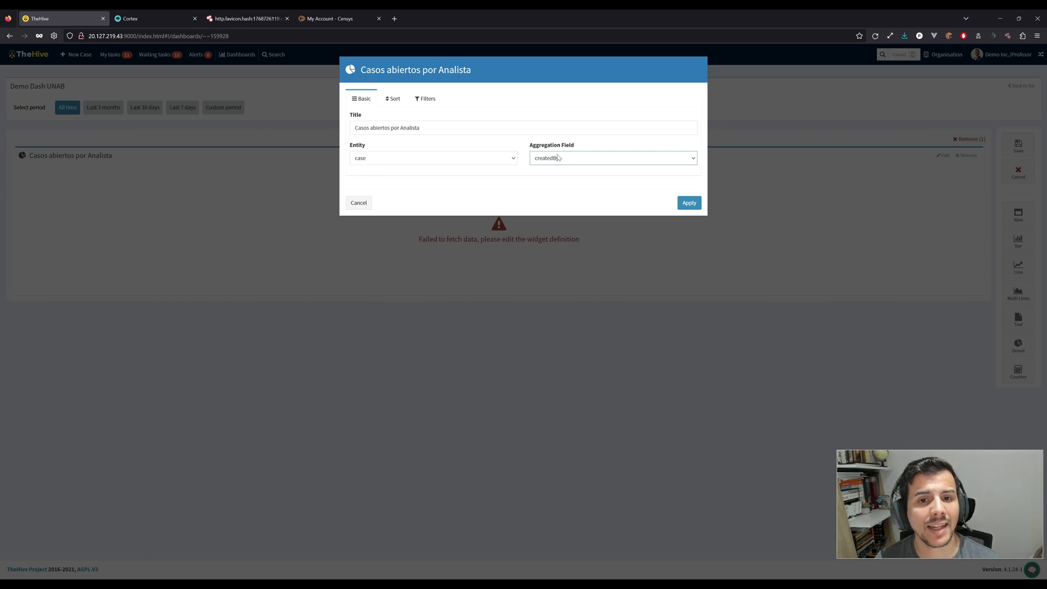
# Sort the donut's results biggest first and set a result limit.
pyautogui.click(392, 101)
pyautogui.click(420, 130)
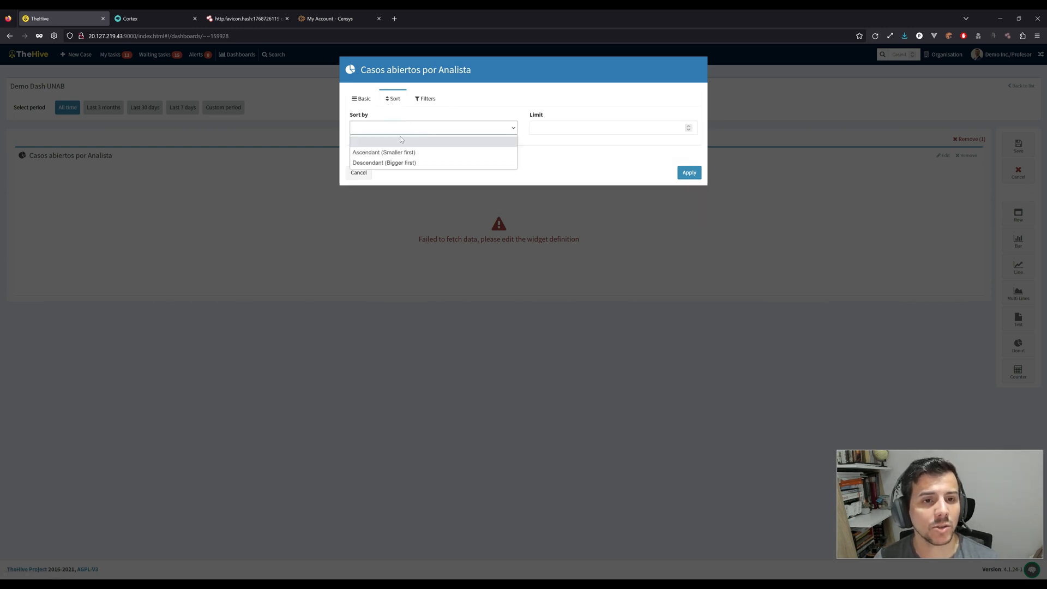
pyautogui.click(383, 163)
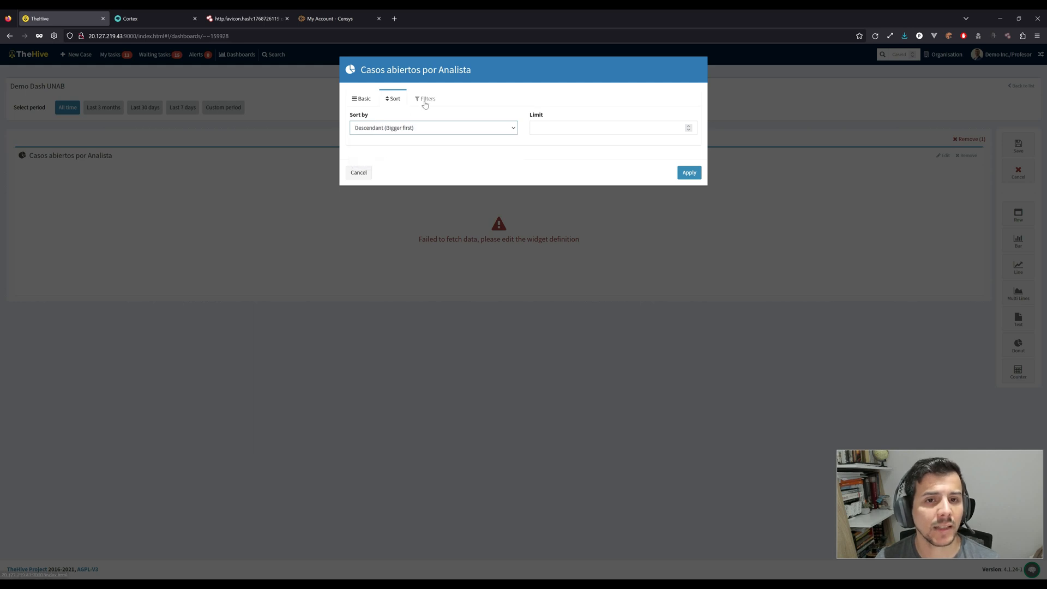
pyautogui.click(546, 125)
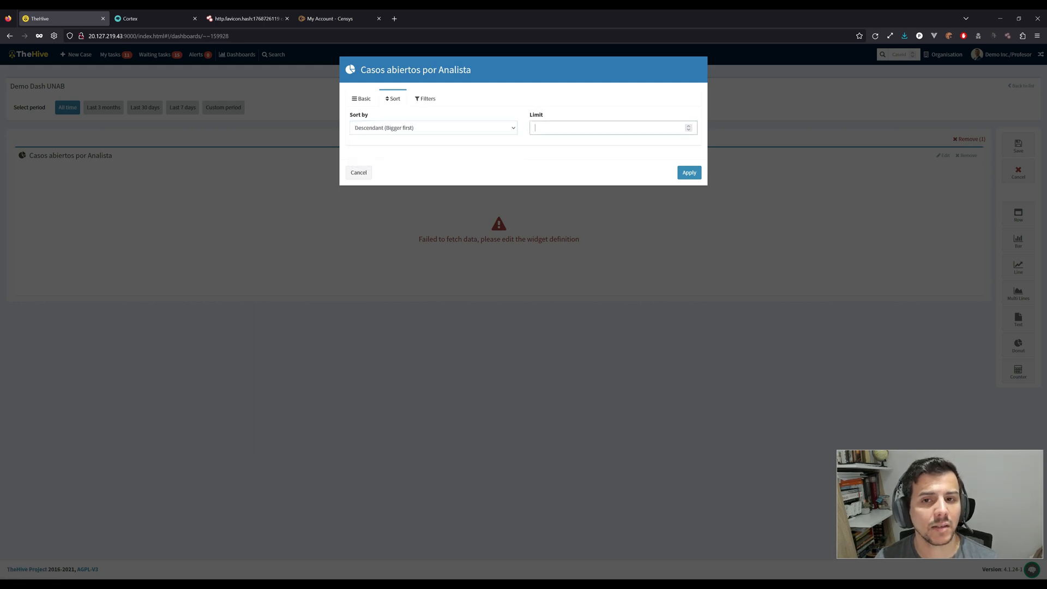
# Filter the donut to cases with createdAt from 01-05-2023 to 30-06-2023.
pyautogui.click(426, 98)
pyautogui.click(553, 133)
pyautogui.click(416, 119)
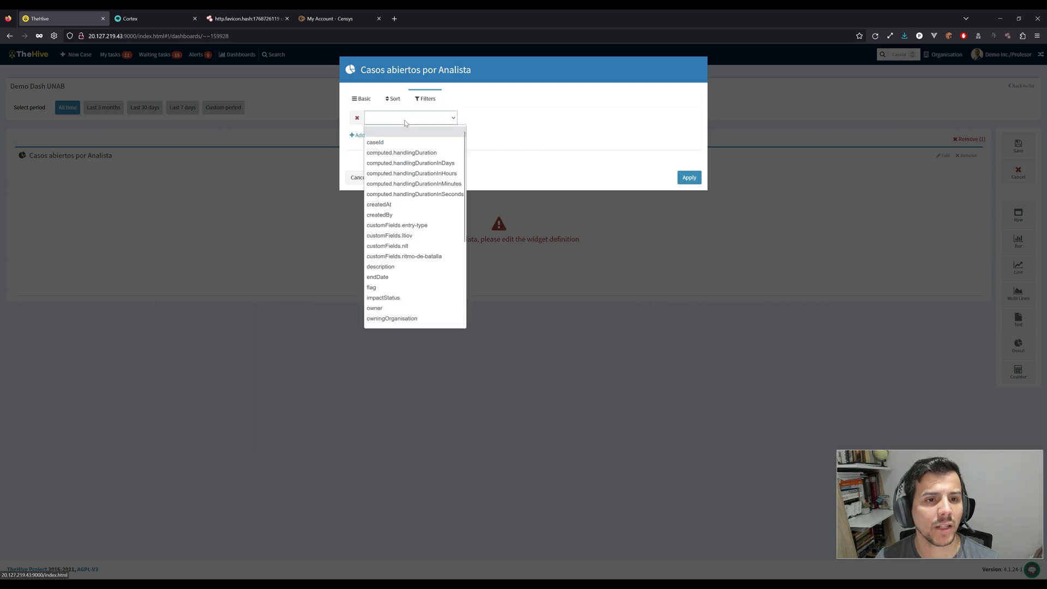
pyautogui.click(389, 206)
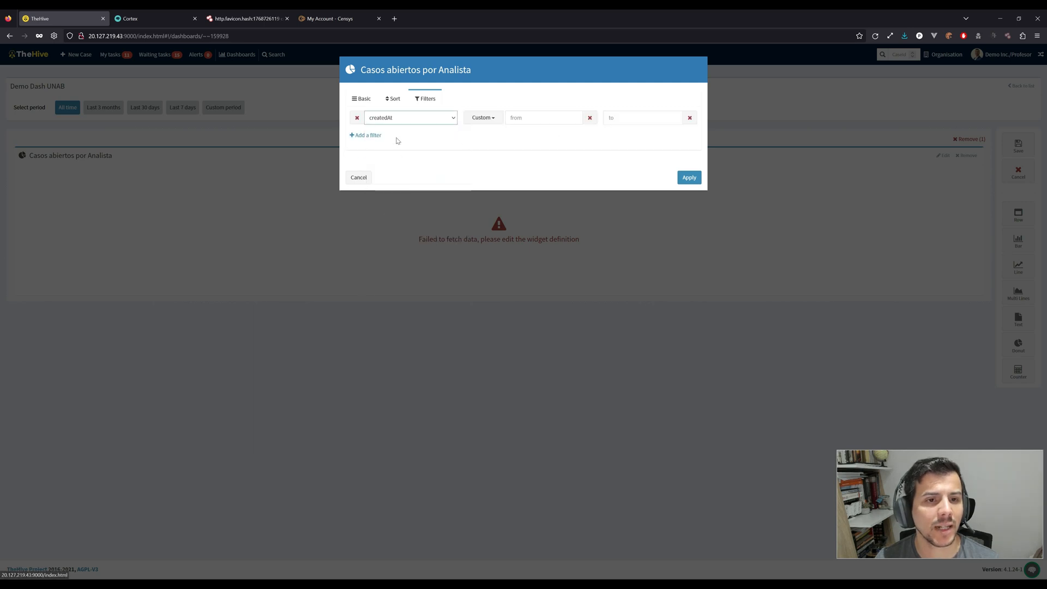
pyautogui.click(520, 118)
pyautogui.click(512, 133)
pyautogui.click(513, 170)
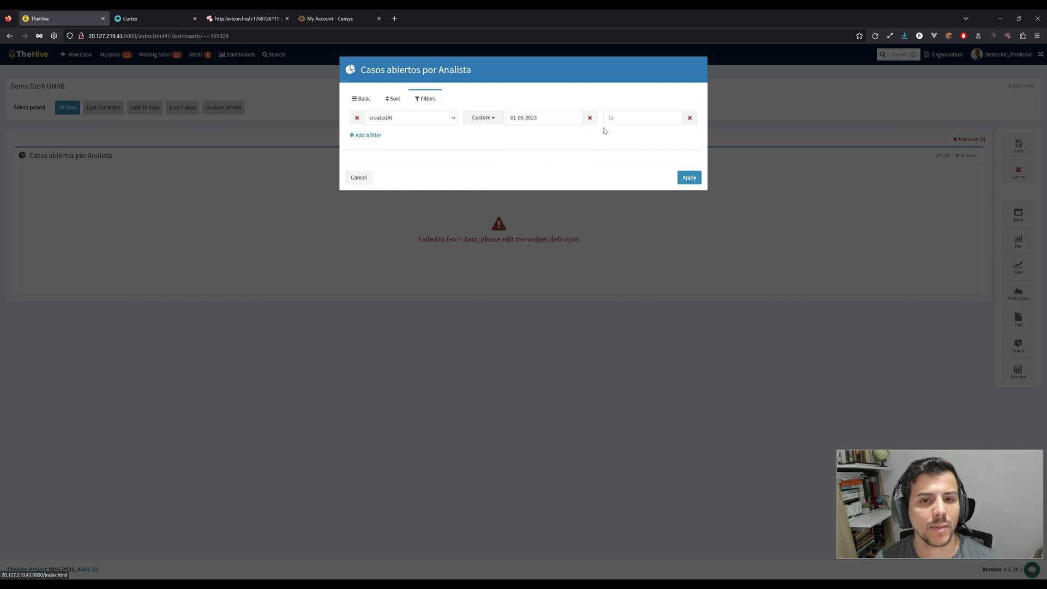
pyautogui.click(605, 123)
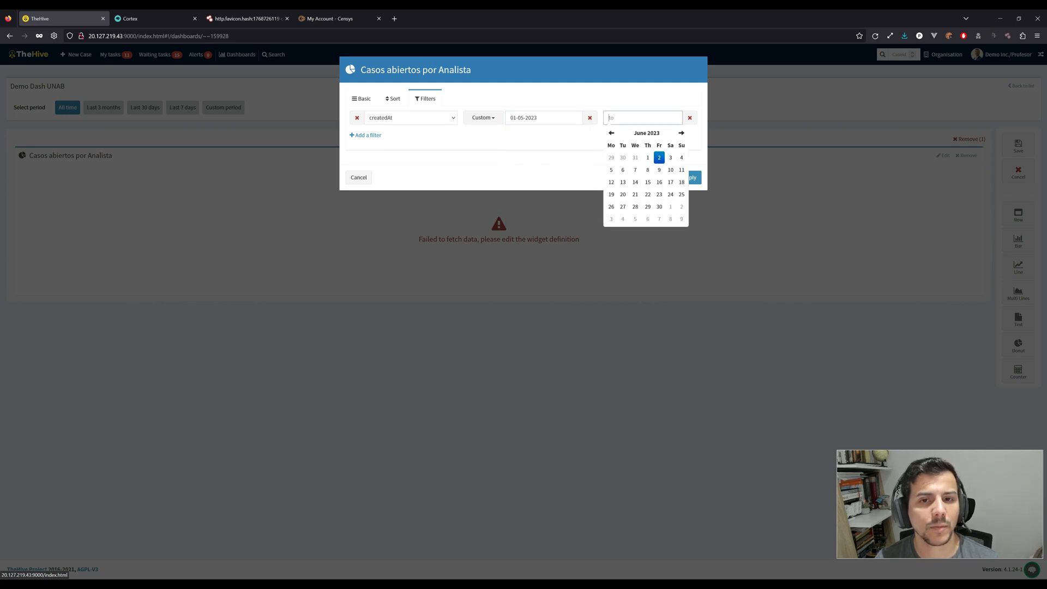
pyautogui.click(658, 207)
pyautogui.click(689, 177)
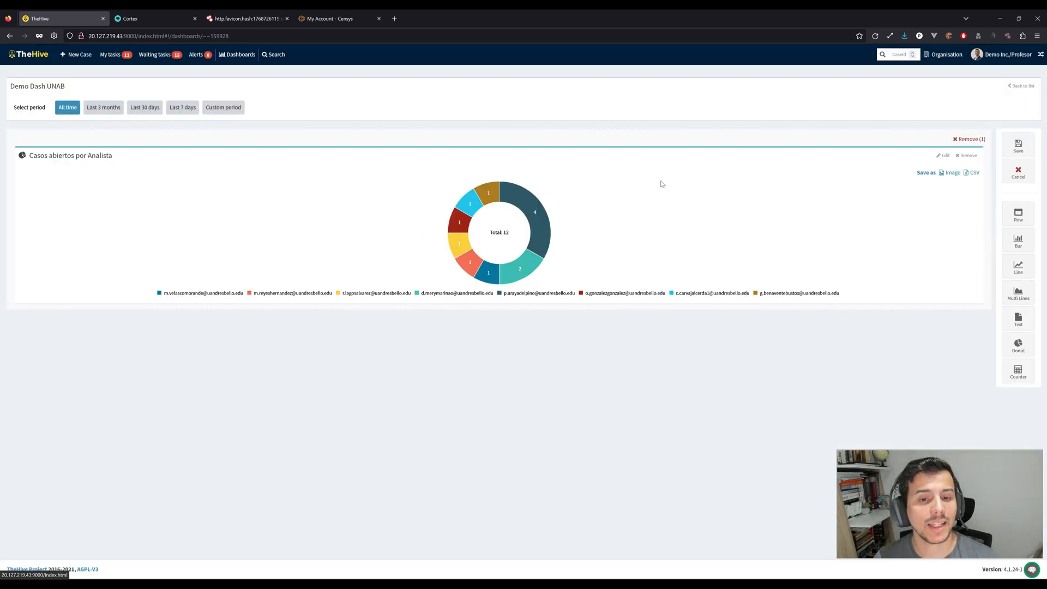
# Drop a new bar chart widget onto the dashboard.
pyautogui.moveTo(539, 208)
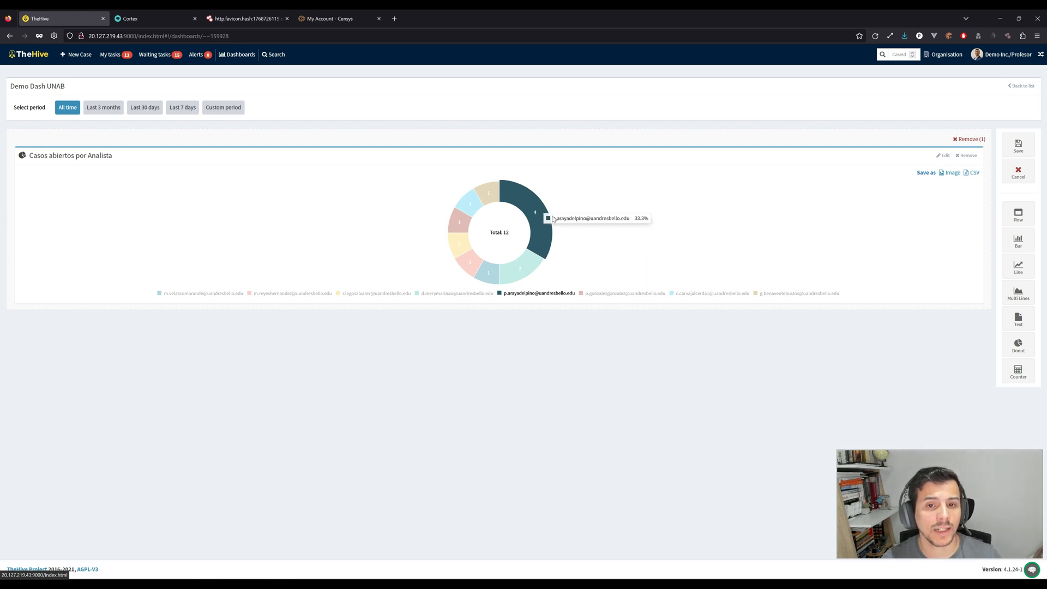
pyautogui.moveTo(522, 269)
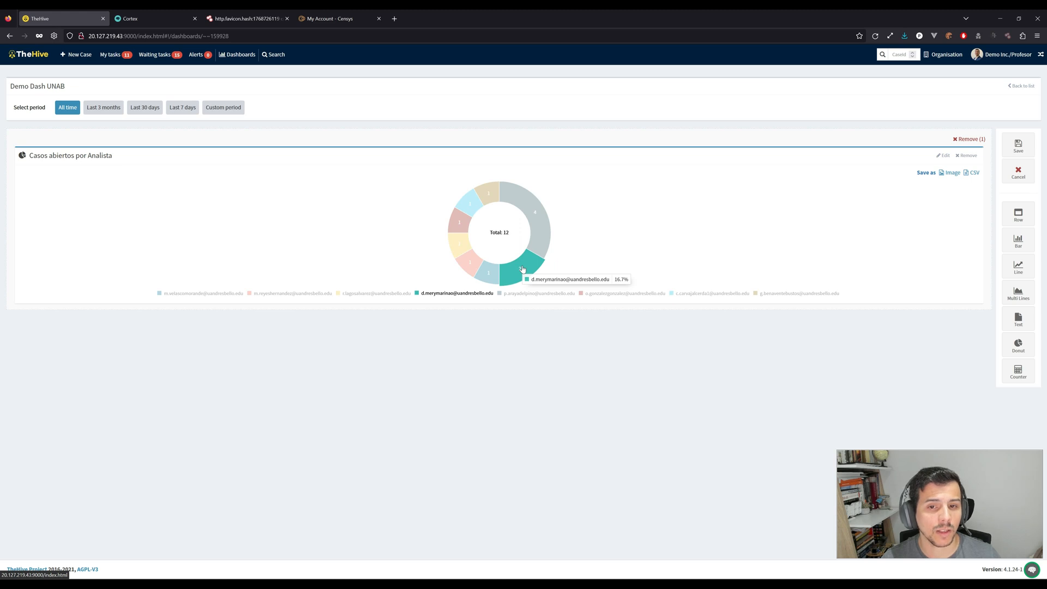
pyautogui.moveTo(493, 277)
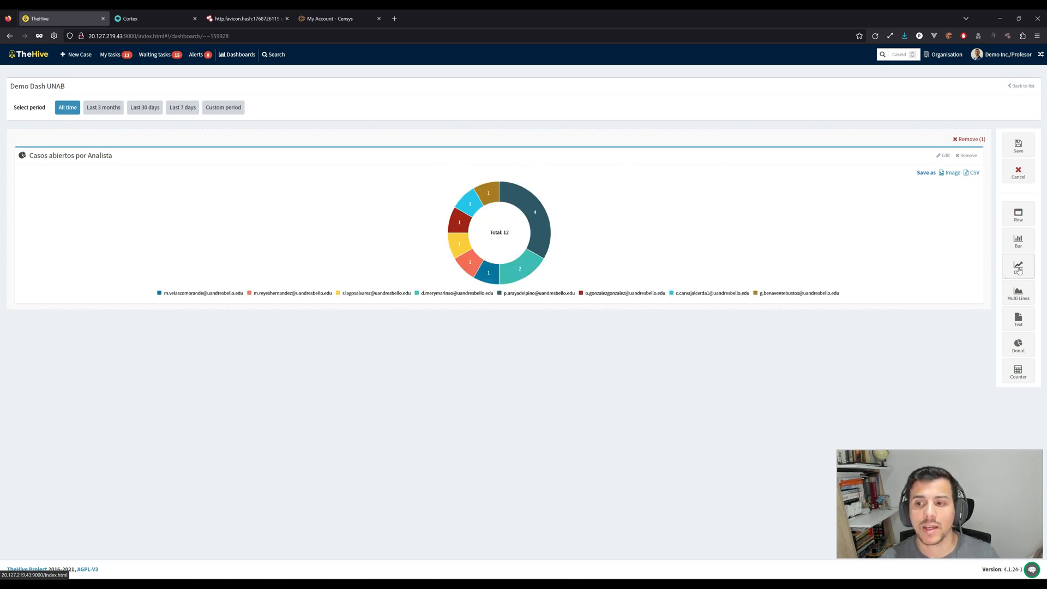
pyautogui.moveTo(1018, 244); pyautogui.dragTo(704, 227)
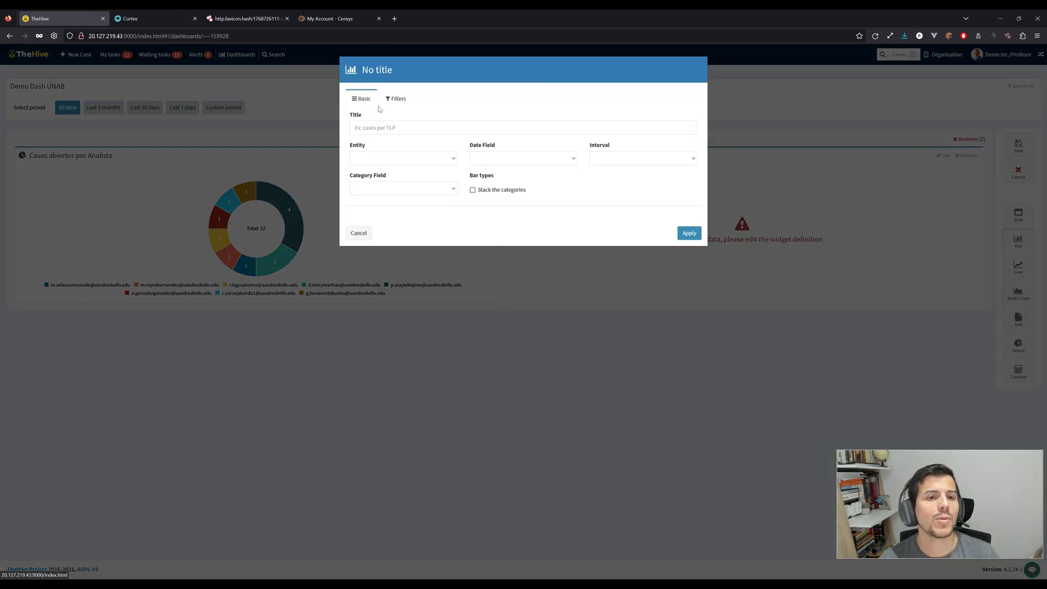
# Configure the bar chart for case entities by endDate, weekly intervals, split by createdBy.
pyautogui.click(383, 127)
pyautogui.click(397, 159)
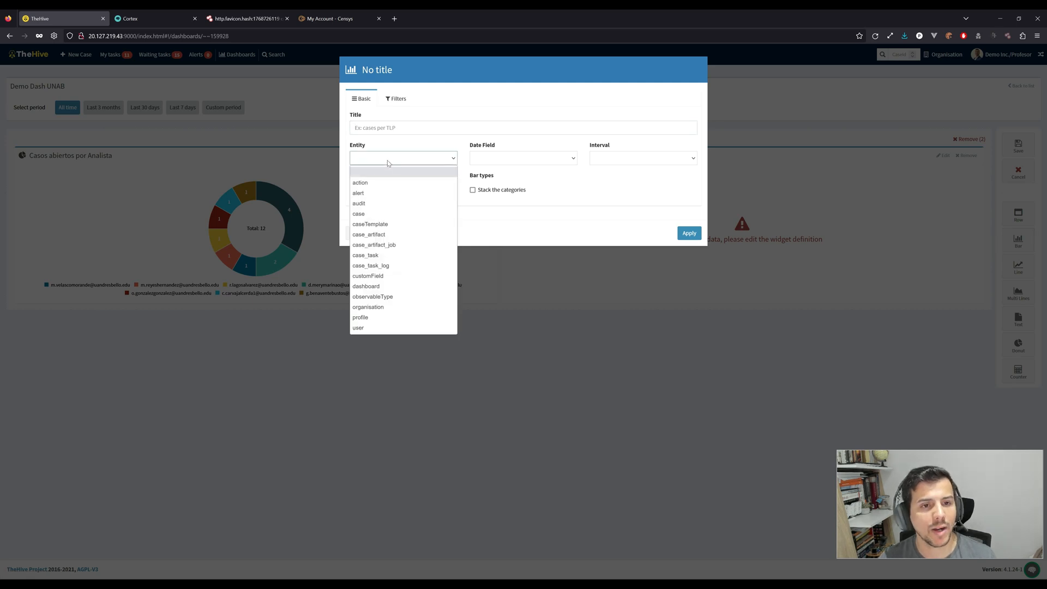
pyautogui.click(365, 215)
pyautogui.click(517, 159)
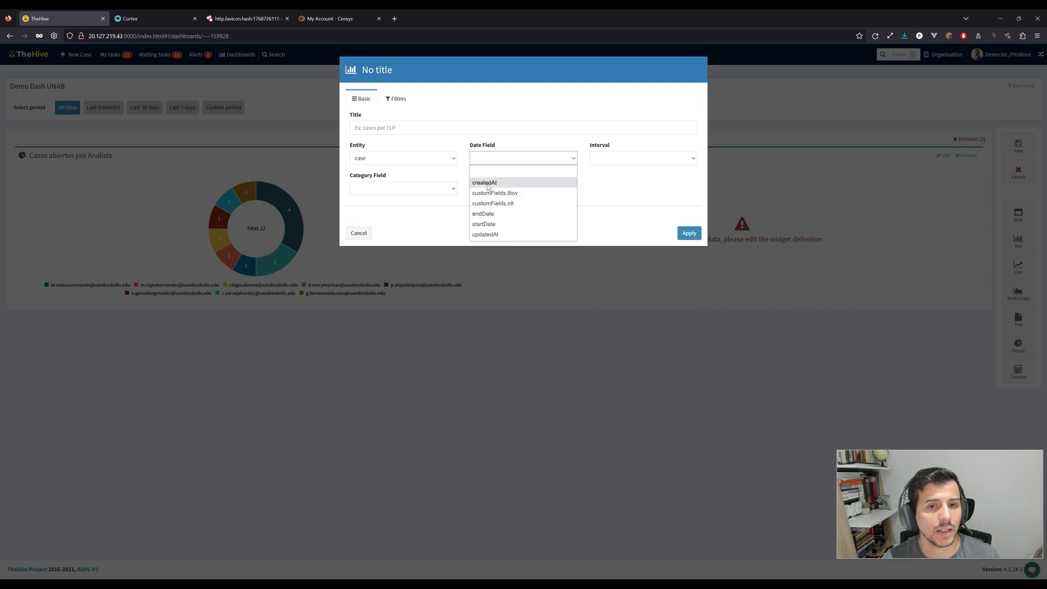
pyautogui.click(491, 214)
pyautogui.click(614, 156)
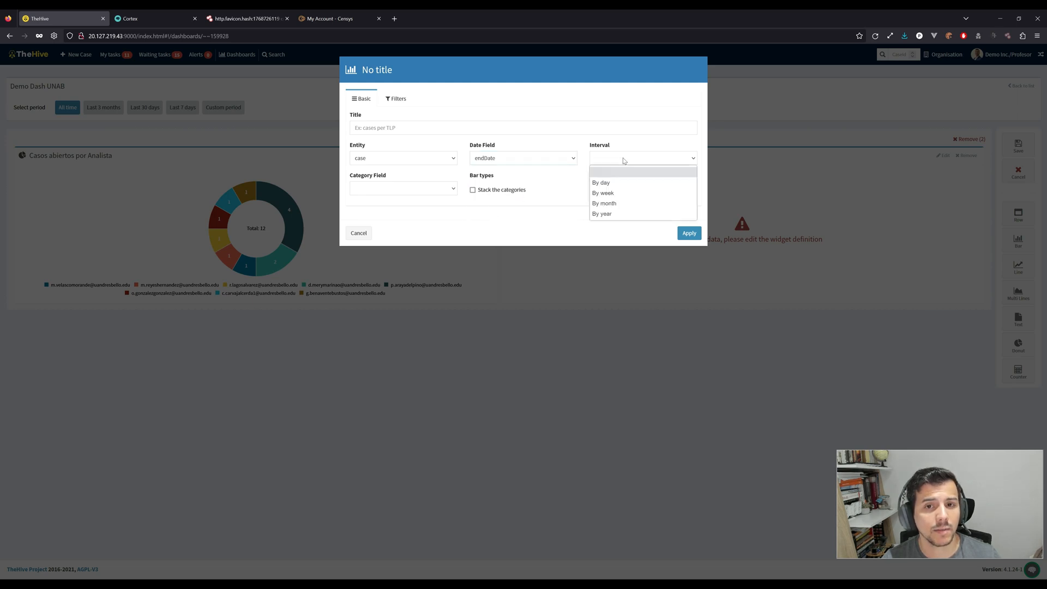
pyautogui.click(614, 193)
pyautogui.click(433, 190)
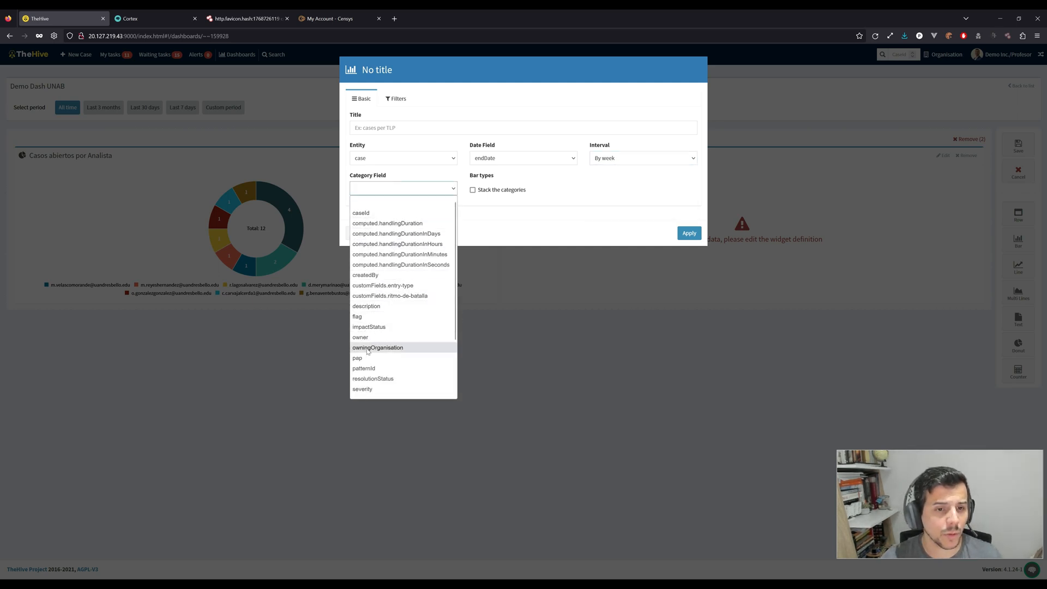
pyautogui.click(365, 274)
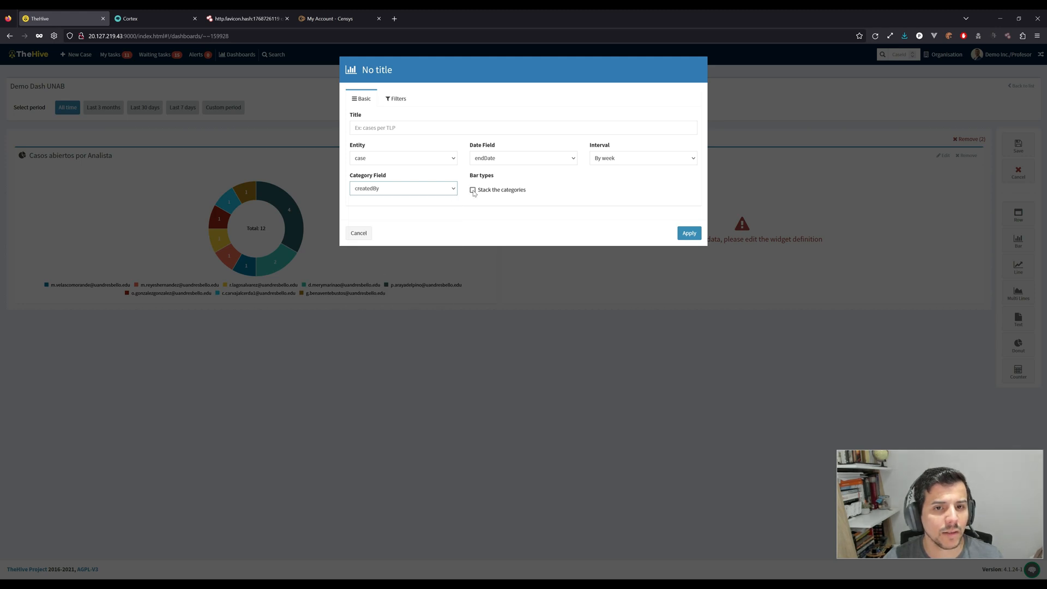
pyautogui.click(395, 98)
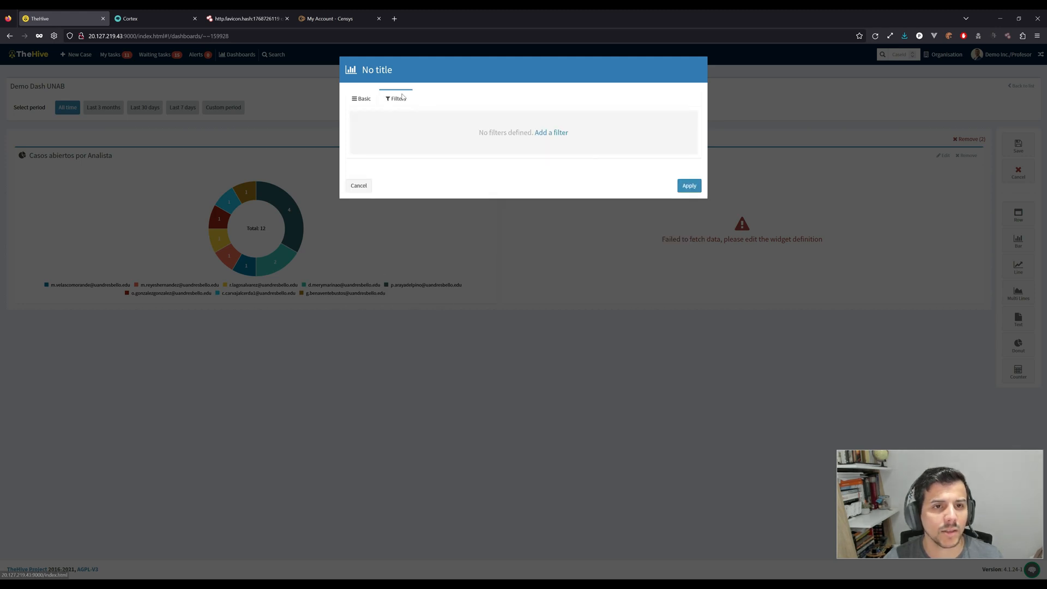
pyautogui.click(364, 101)
pyautogui.click(689, 236)
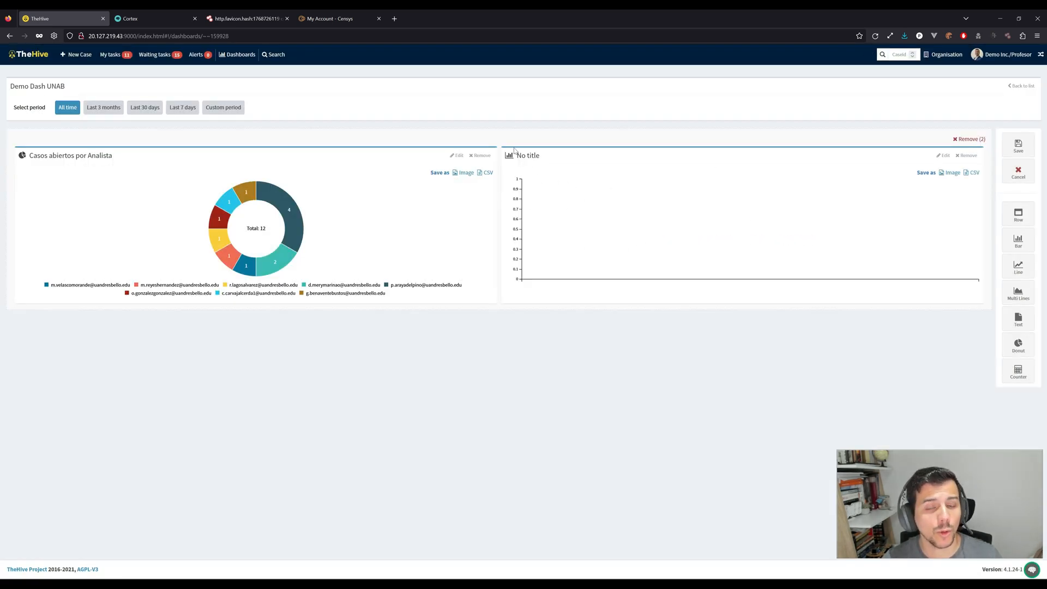
# Place the donut left of the bar chart and title the bar chart 'Casos cerrados por semana por analistas'.
pyautogui.moveTo(550, 157); pyautogui.dragTo(349, 167)
pyautogui.moveTo(549, 158); pyautogui.dragTo(44, 164)
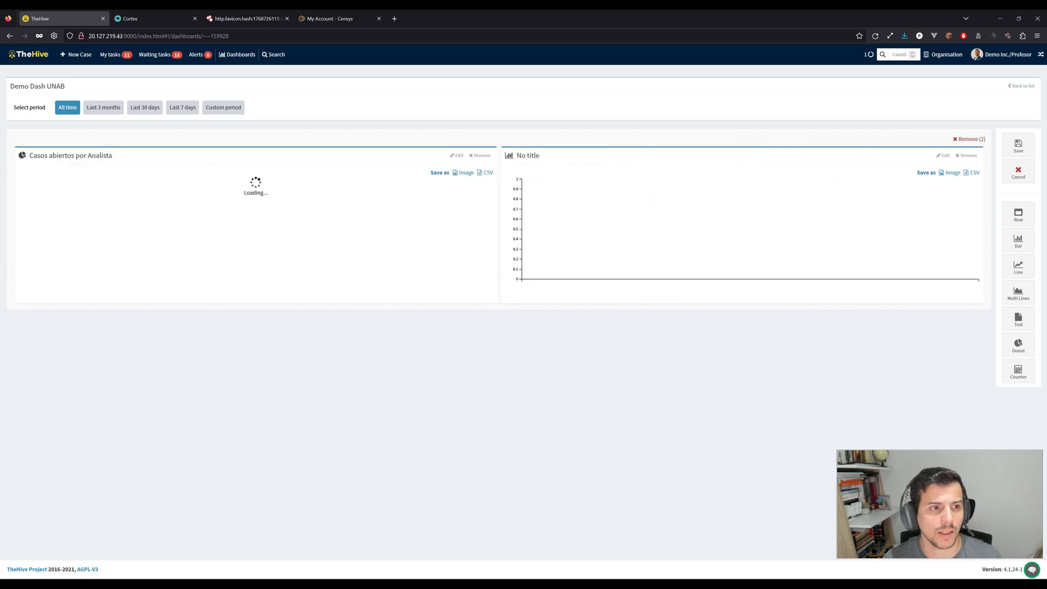
pyautogui.click(942, 155)
pyautogui.click(524, 128)
pyautogui.write('Casos cerrados por semana por a')
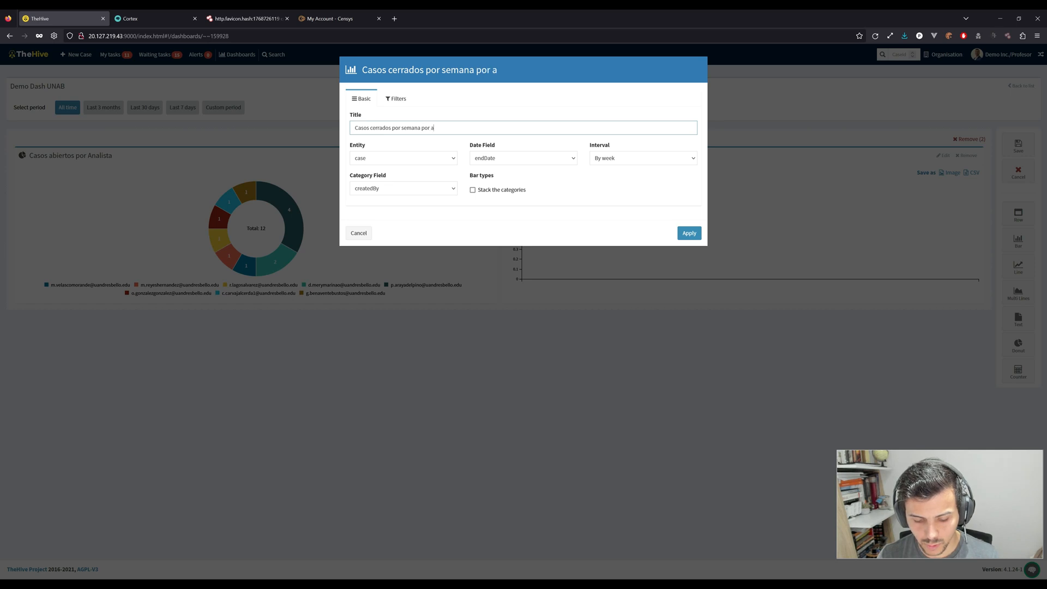
pyautogui.write('nalistas')
pyautogui.click(690, 234)
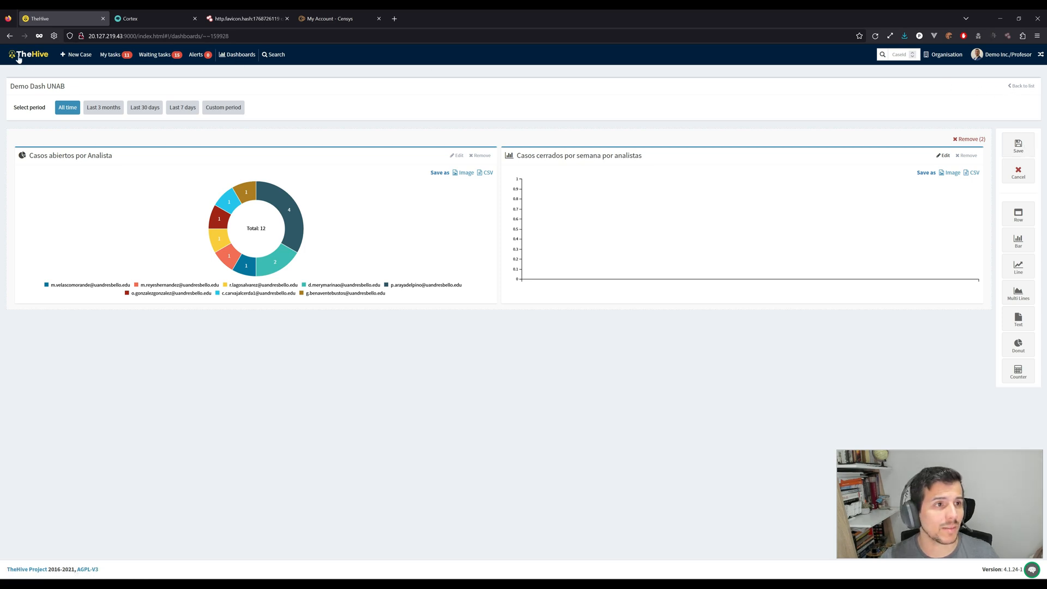
# Save the dashboard, confirm Demo Dash UNAB under Dashboards, and return to the case list.
pyautogui.click(1017, 144)
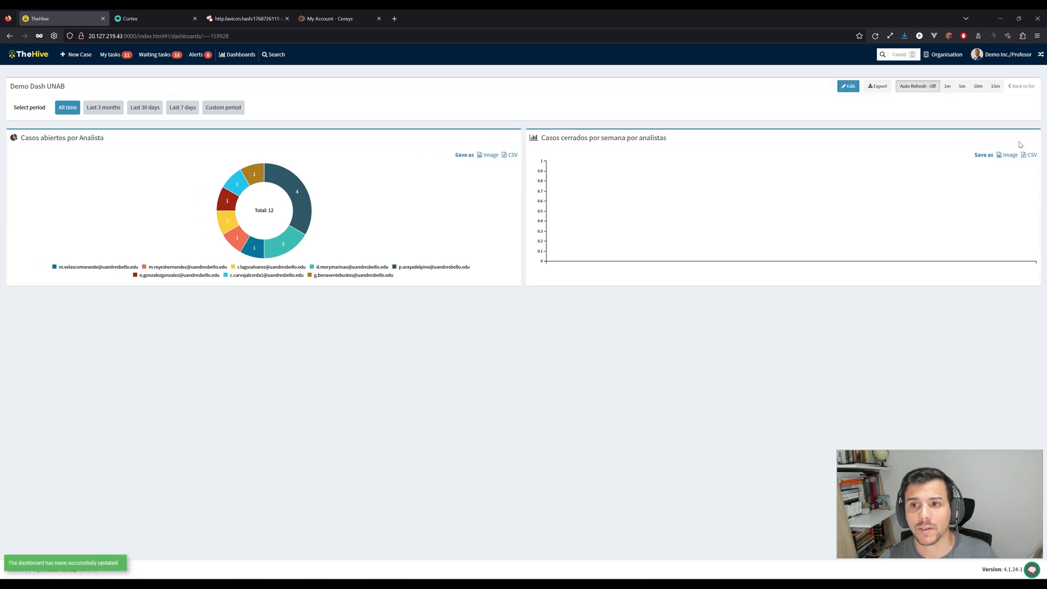
pyautogui.click(17, 55)
pyautogui.click(250, 59)
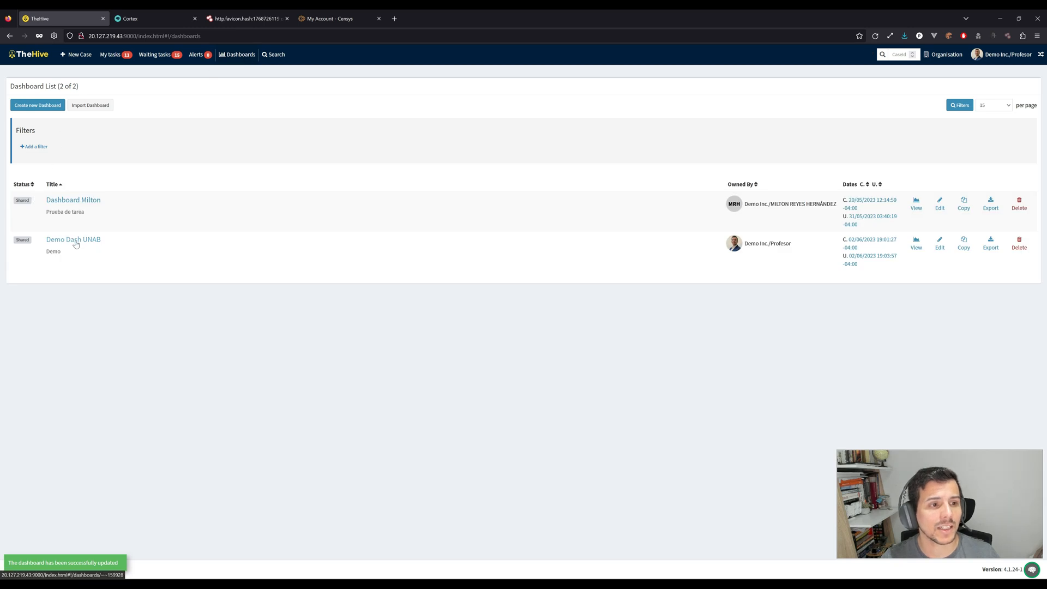
pyautogui.click(75, 241)
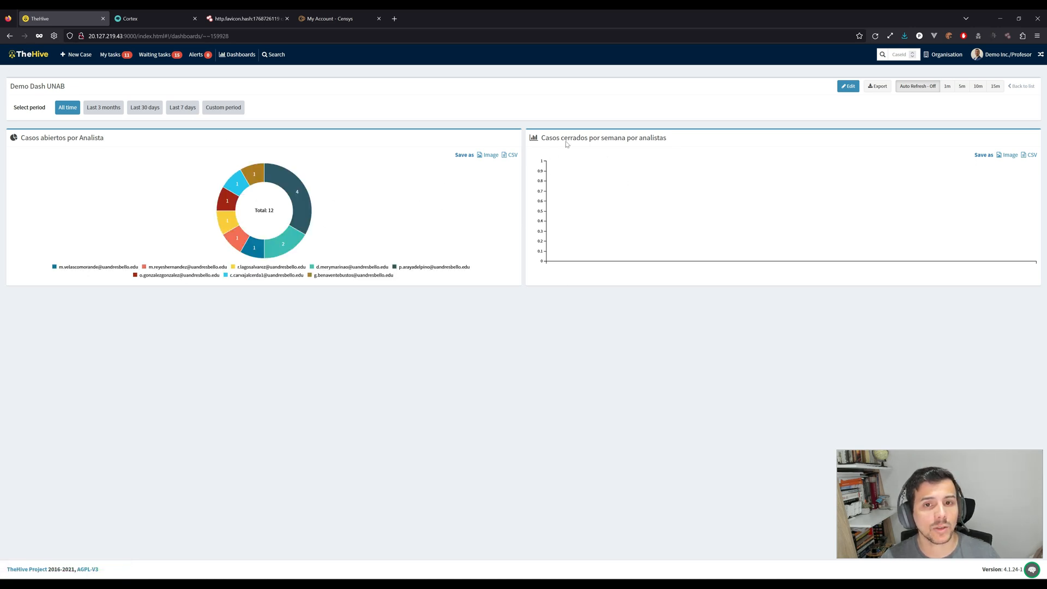
pyautogui.click(36, 54)
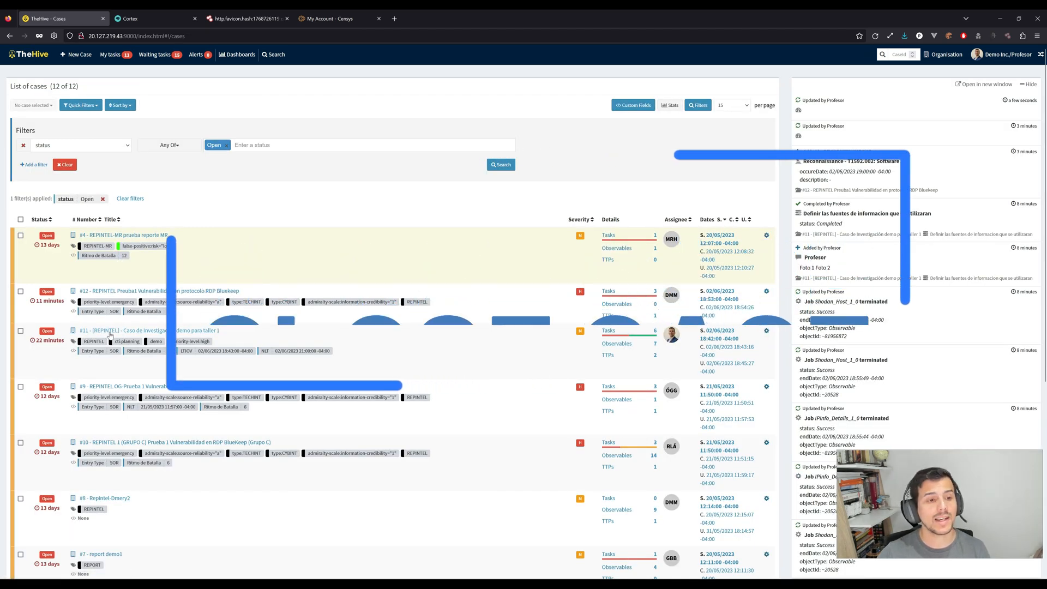
# Open case #1 REPINTEL Prueba 1 vulnerabilidad en RDP Bluekeep and review its observables.
pyautogui.scroll(-6, 114, 334)
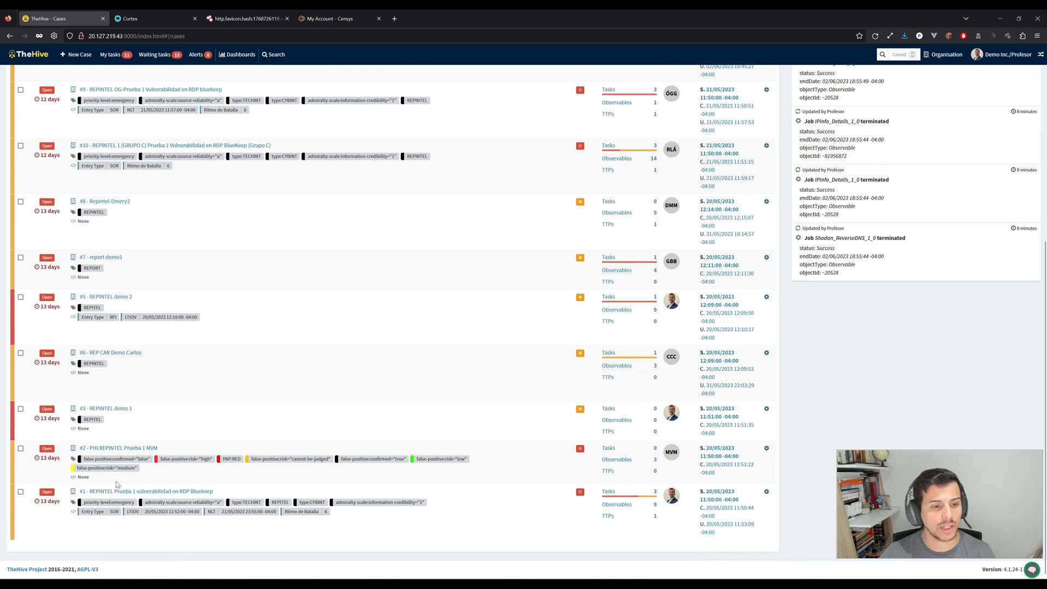
pyautogui.click(125, 492)
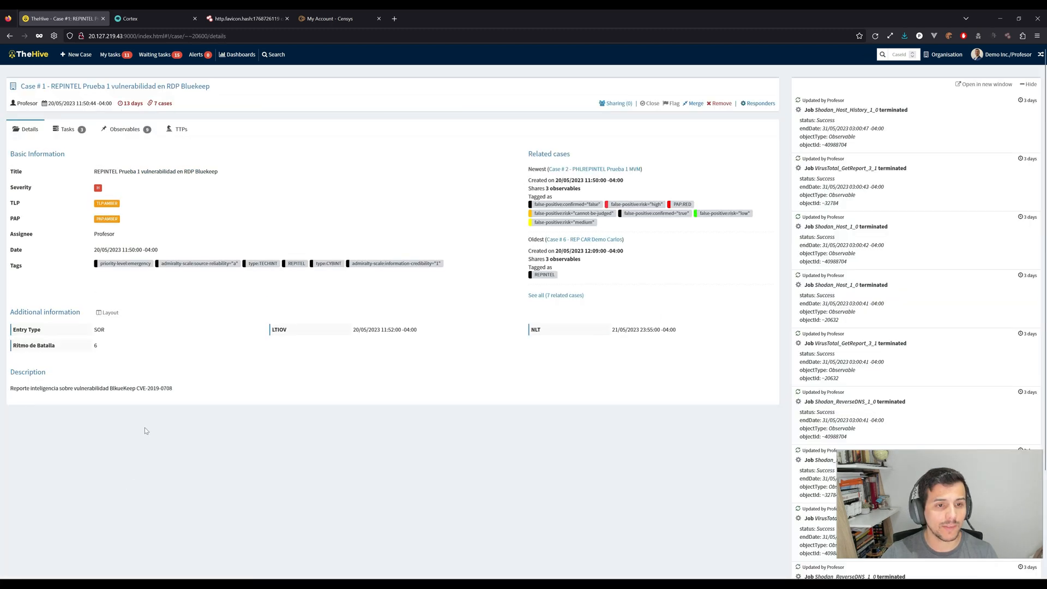
pyautogui.click(125, 129)
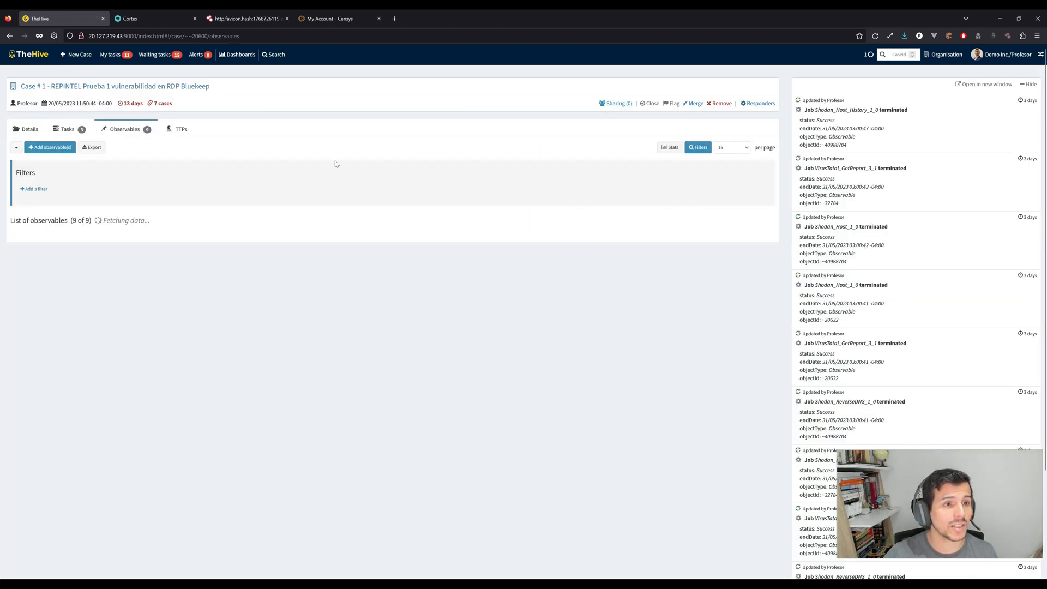
pyautogui.scroll(-3, 210, 300)
pyautogui.scroll(3, 198, 313)
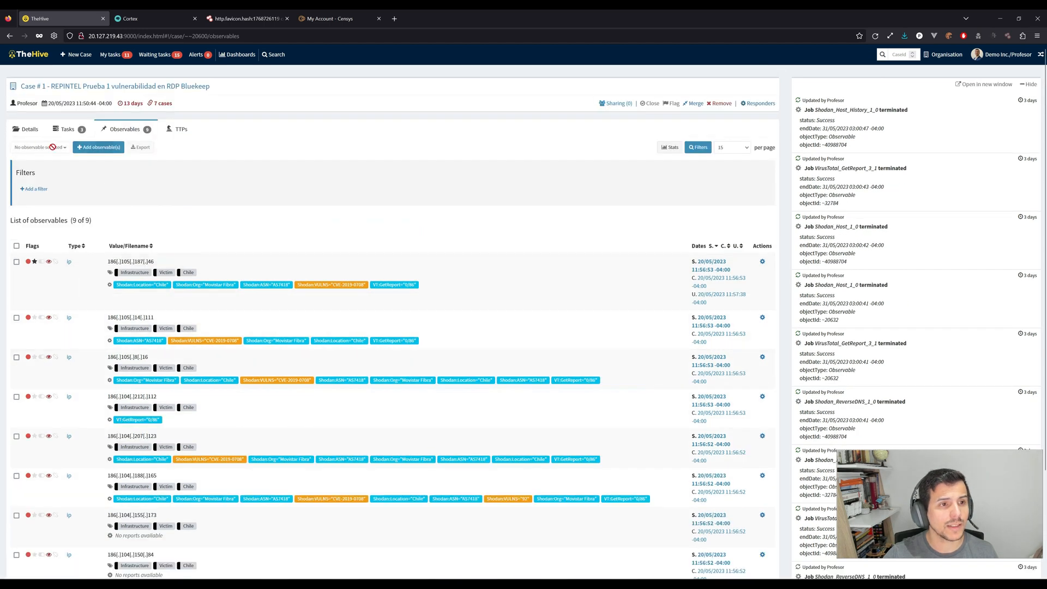
pyautogui.click(23, 130)
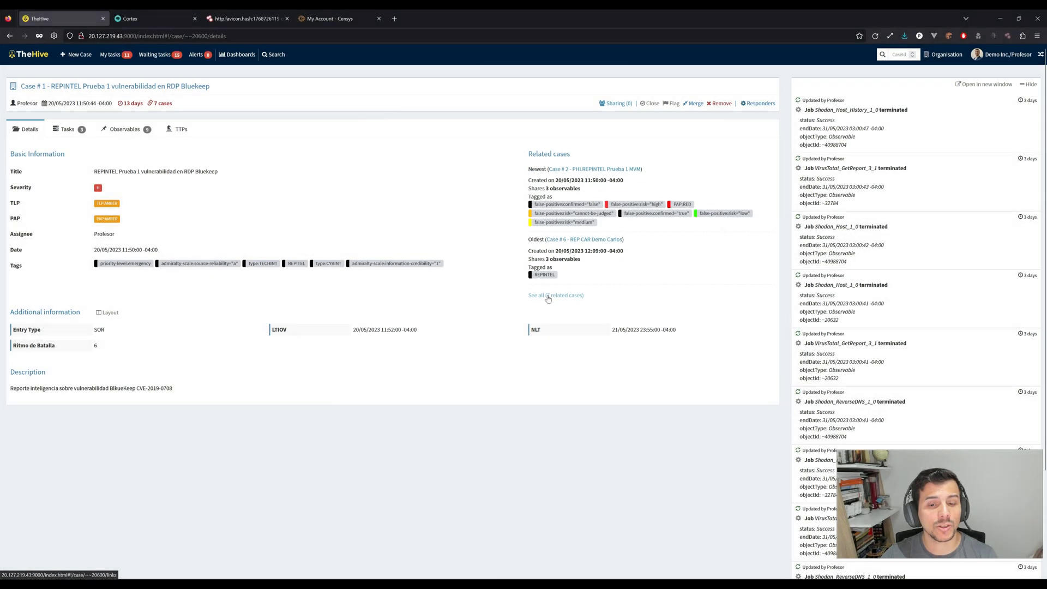
# Review the 7 cases related to case #1, then return to its details.
pyautogui.click(560, 298)
pyautogui.scroll(-3, 125, 226)
pyautogui.scroll(3, 125, 228)
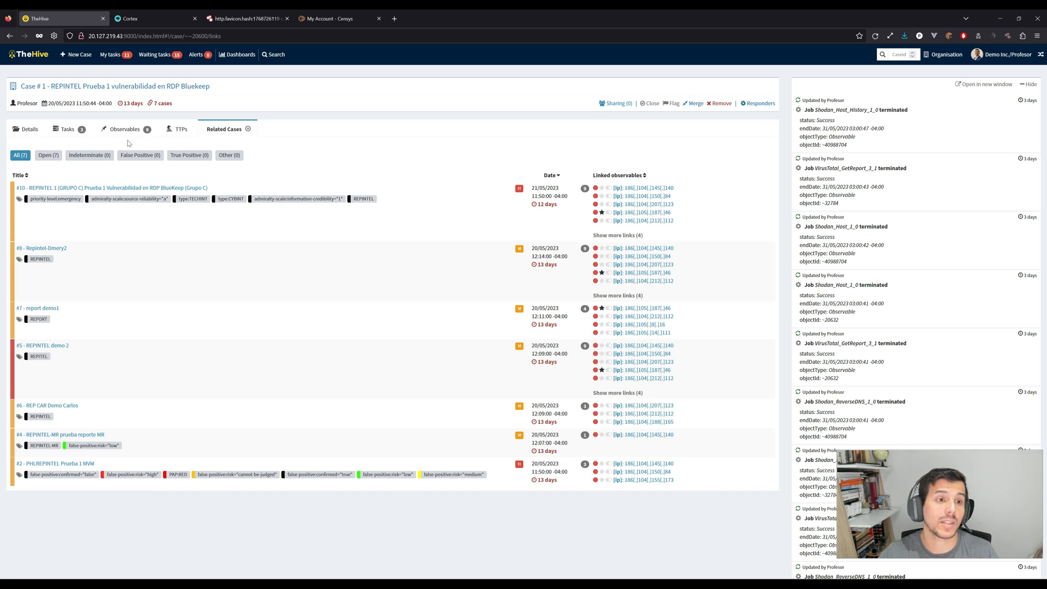
pyautogui.click(21, 137)
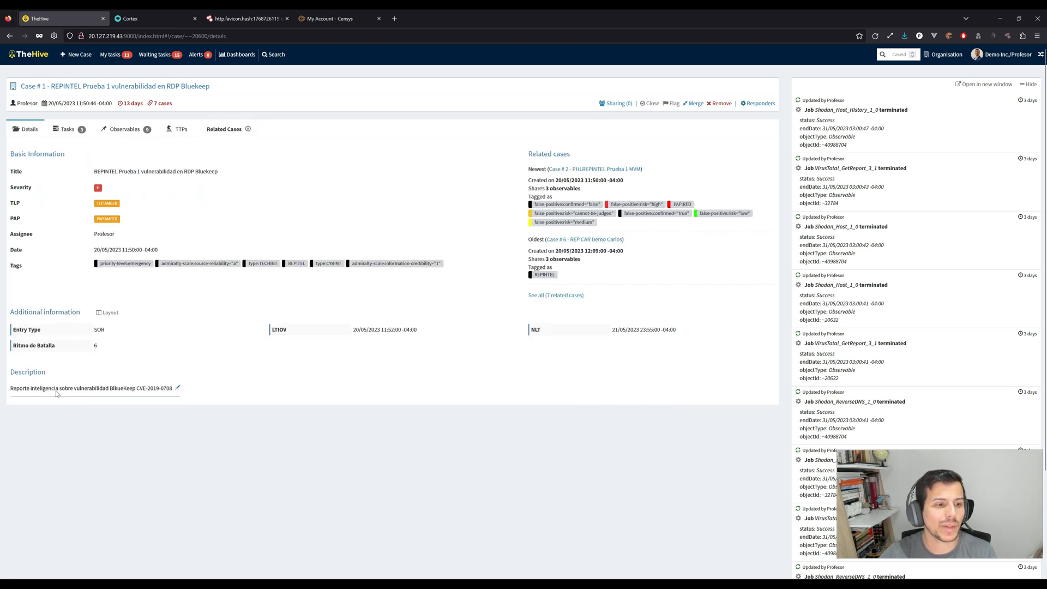
# Add 'Caso cerrado enviado a cliente / sin observaciones / feedback, muy contento con la información.' to the description, save, and show tasks.
pyautogui.click(180, 391)
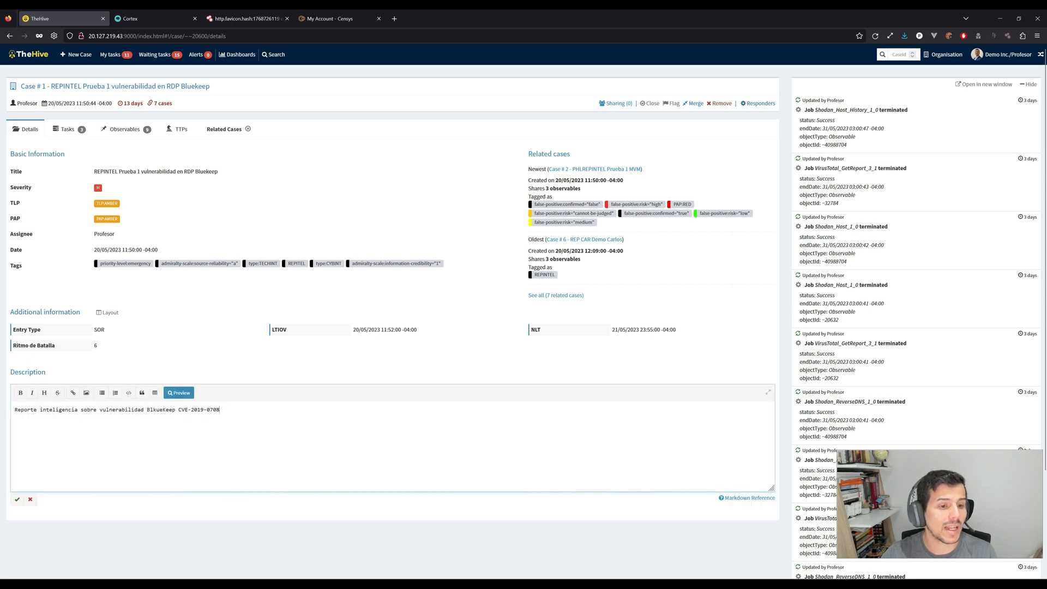
pyautogui.write('Caso cerrado enviado a cliente')
pyautogui.press('Return')
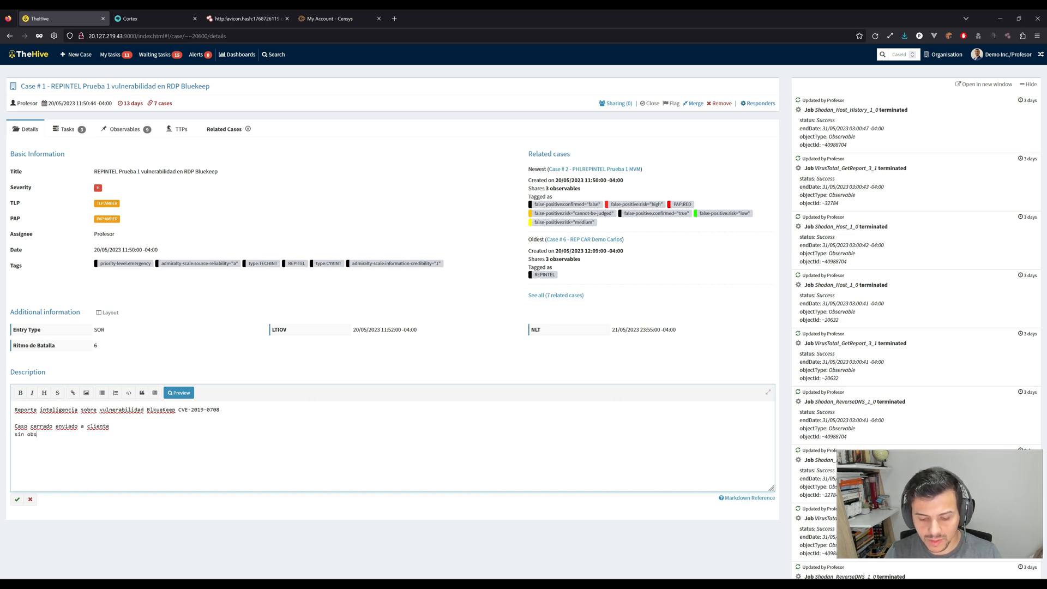
pyautogui.write('sin observaciones')
pyautogui.press('Return')
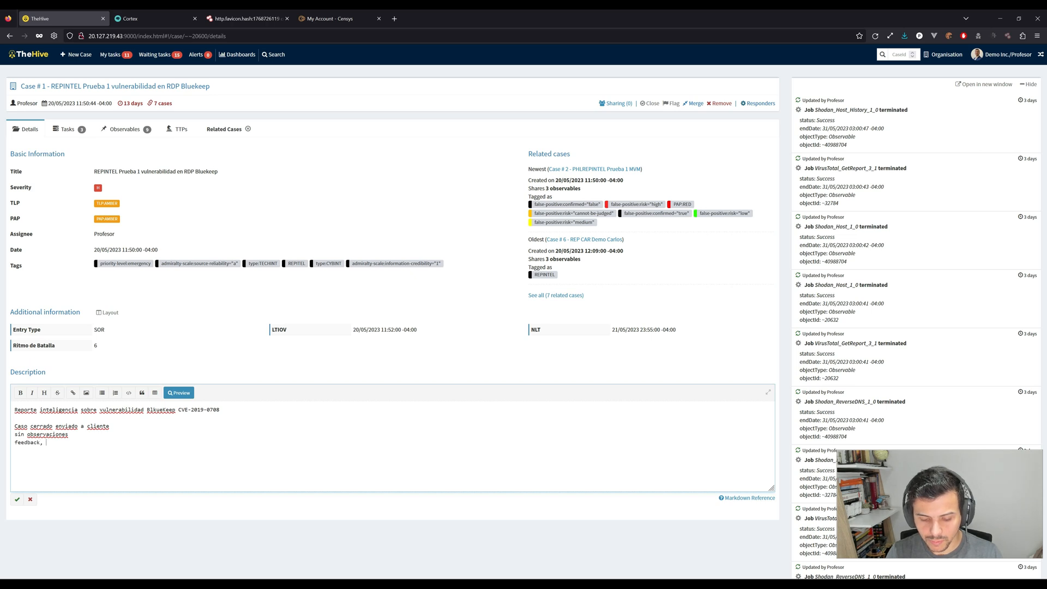
pyautogui.write('feedback, muy contento con la información.')
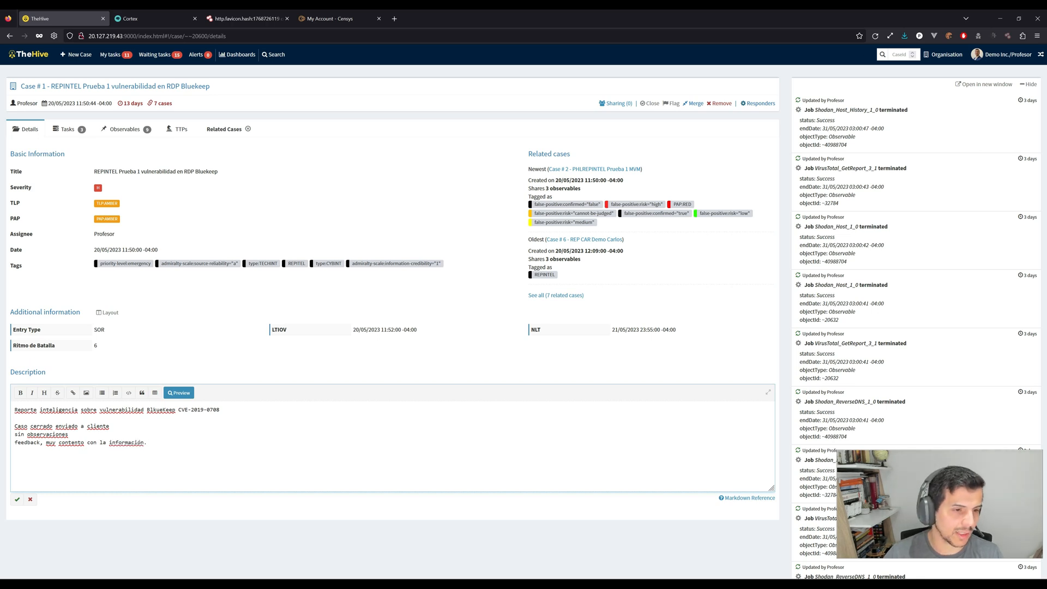
pyautogui.click(17, 500)
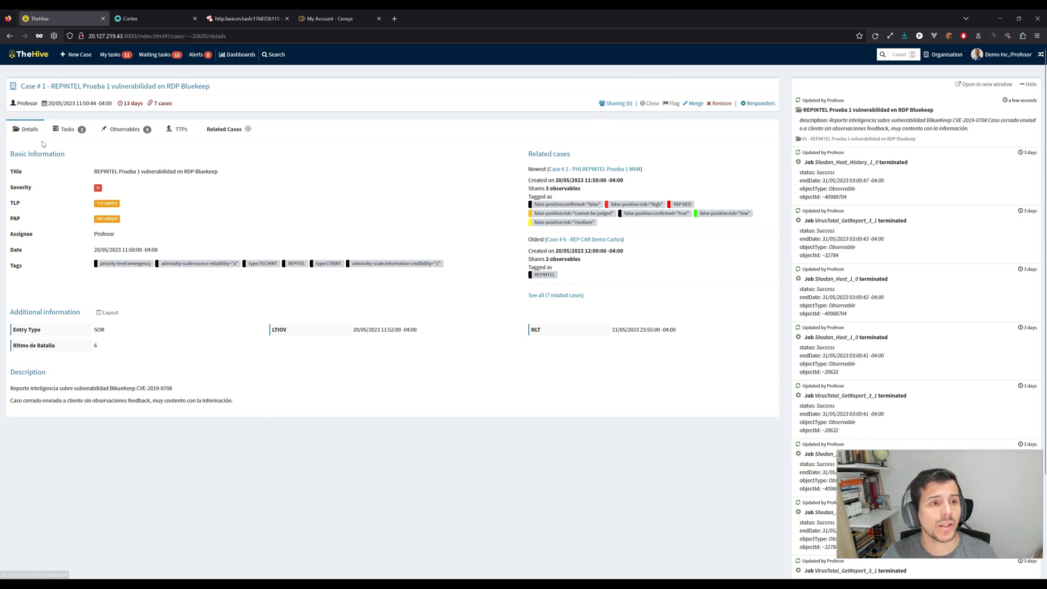
pyautogui.click(61, 131)
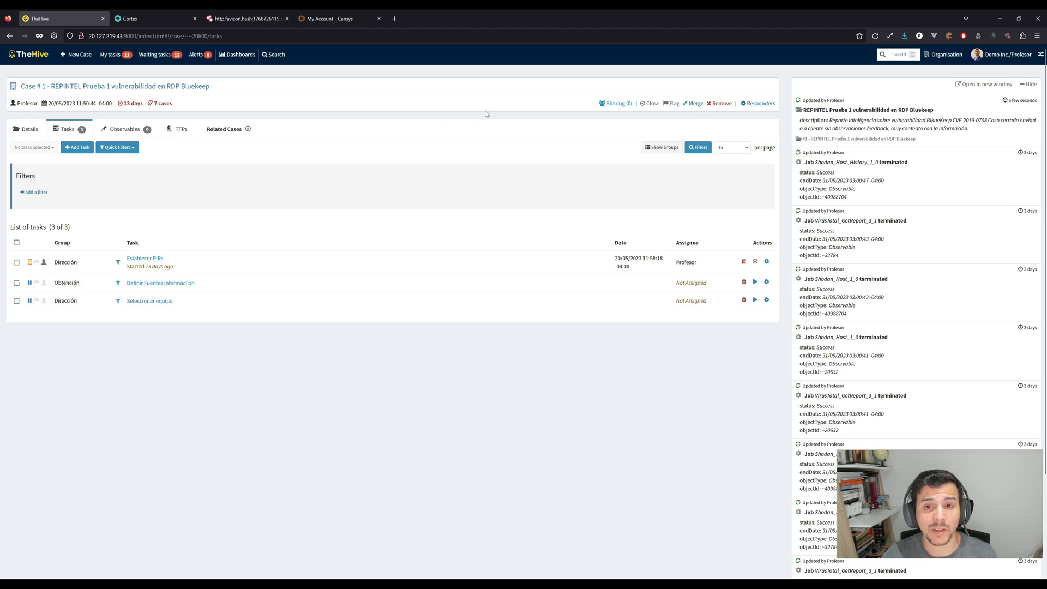
# Start closing Case #1 with its open tasks, choosing True Positive as the resolution.
pyautogui.click(649, 103)
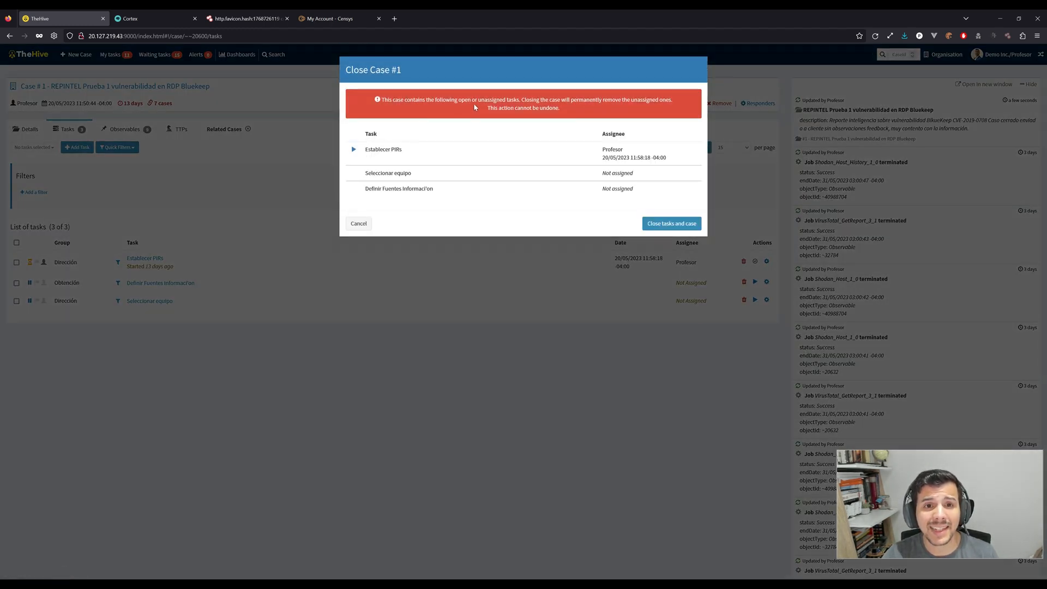
pyautogui.click(657, 228)
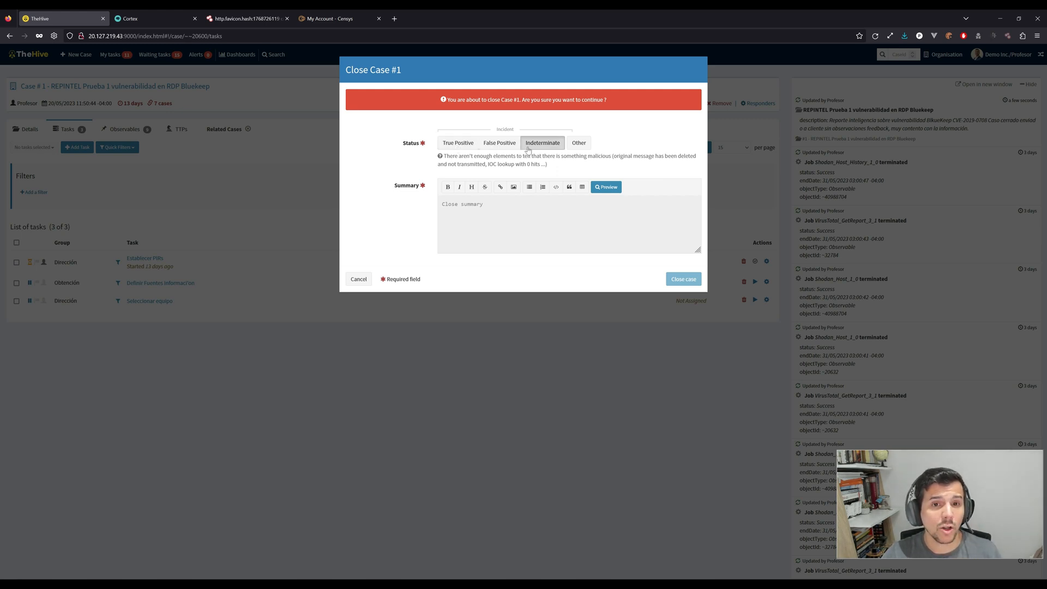
pyautogui.click(466, 147)
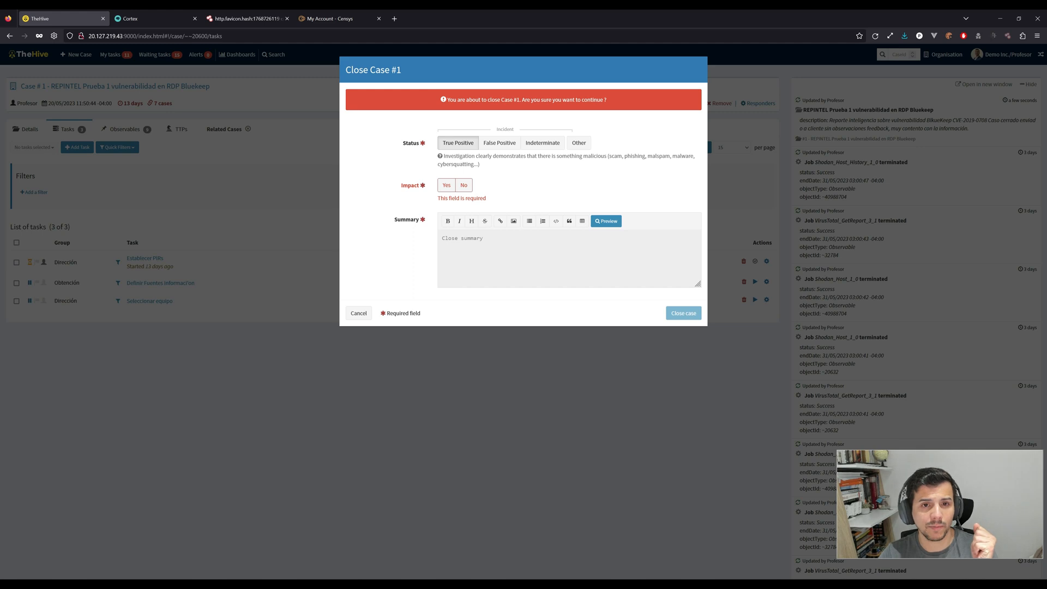
pyautogui.click(496, 145)
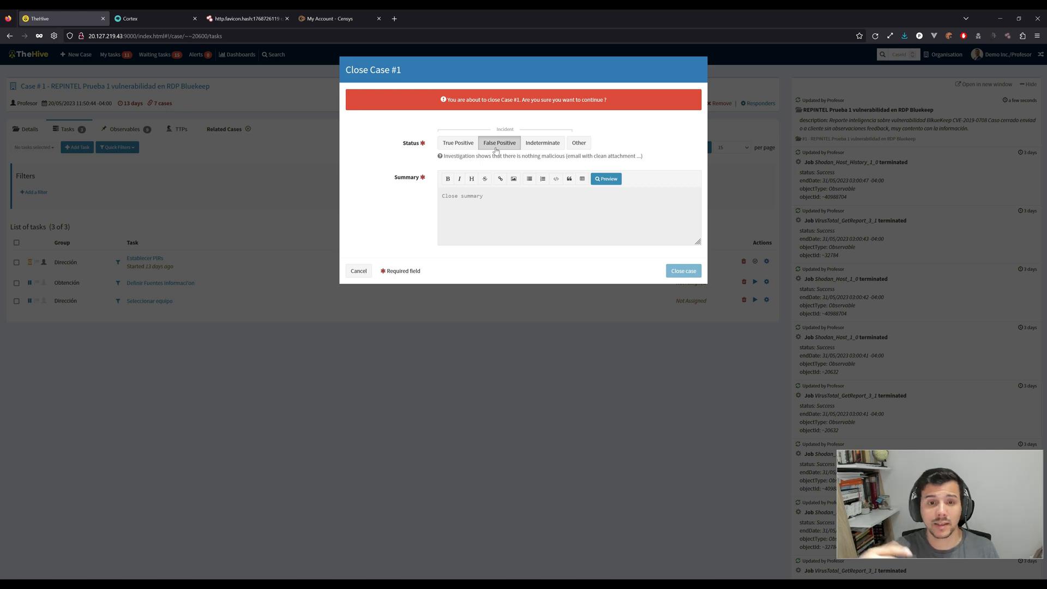
pyautogui.click(533, 146)
pyautogui.click(580, 143)
pyautogui.click(458, 143)
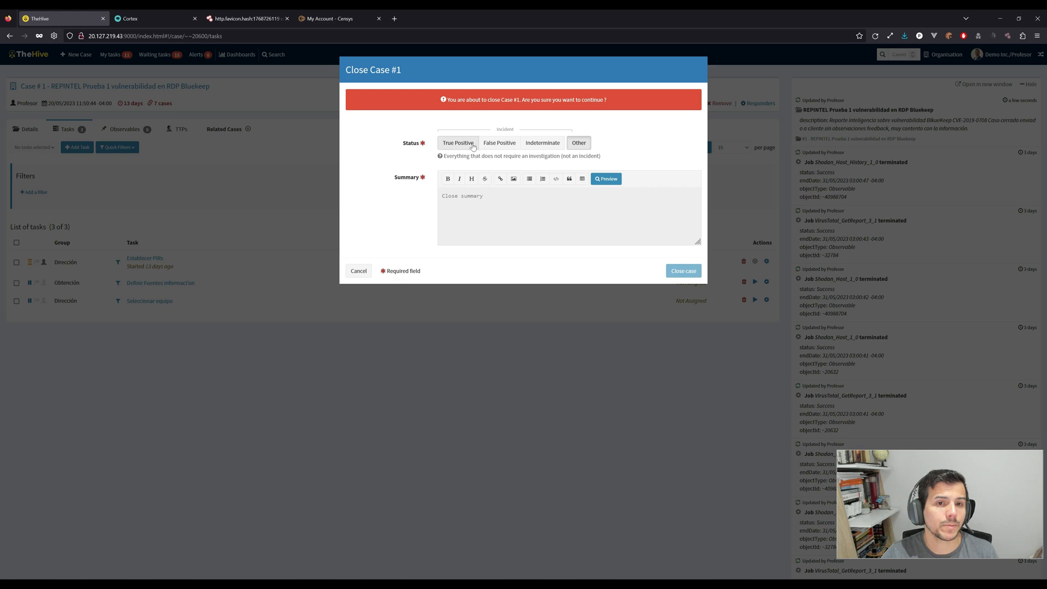
# Set impact to Yes, summarise 'IPs expuestas a internet con BlueKeep', close the case, and list all cases.
pyautogui.click(446, 185)
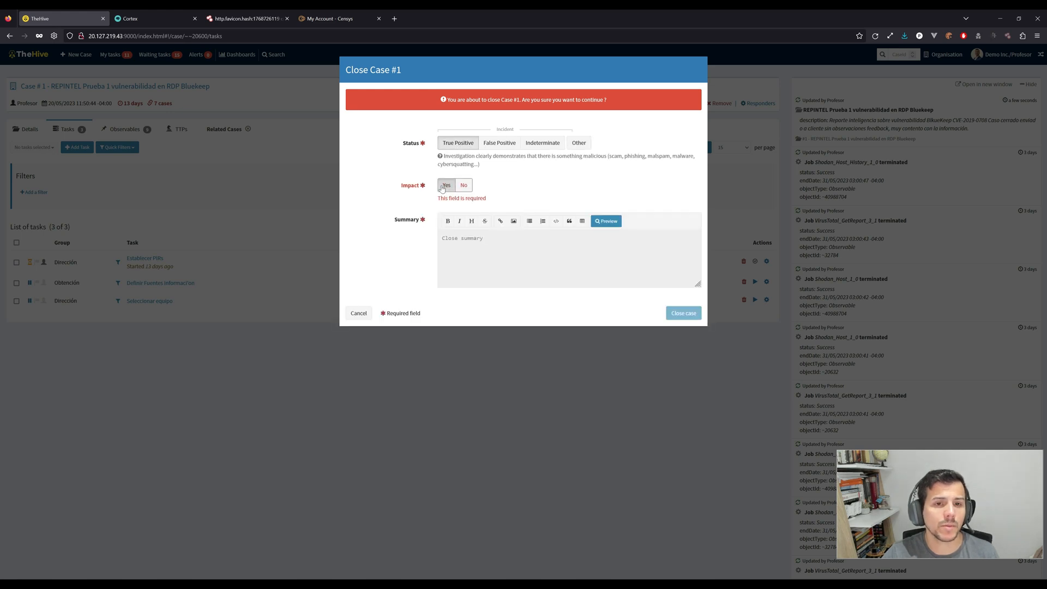
pyautogui.click(486, 250)
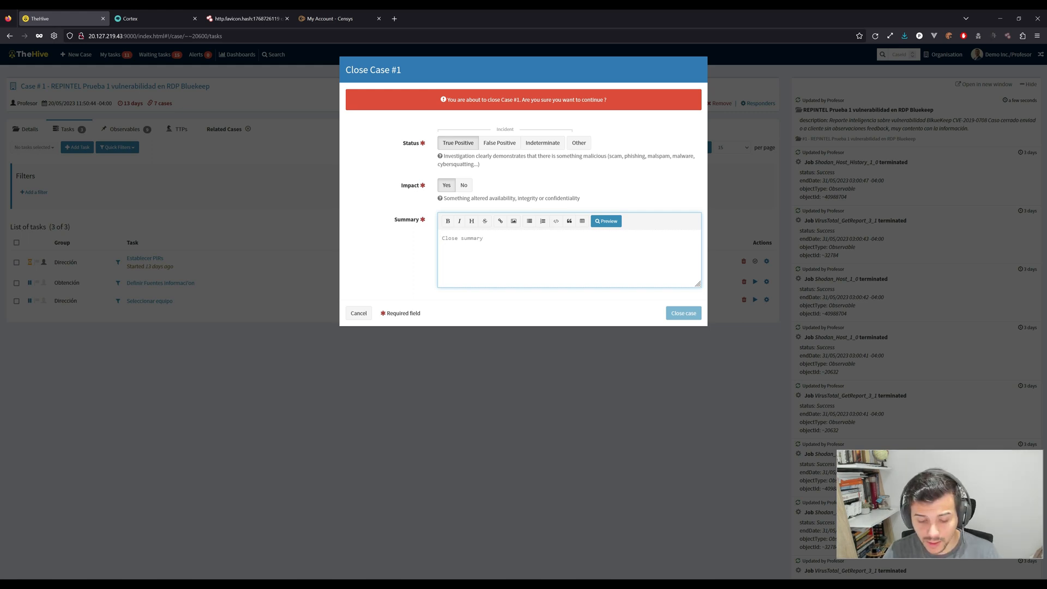
pyautogui.write('IPs')
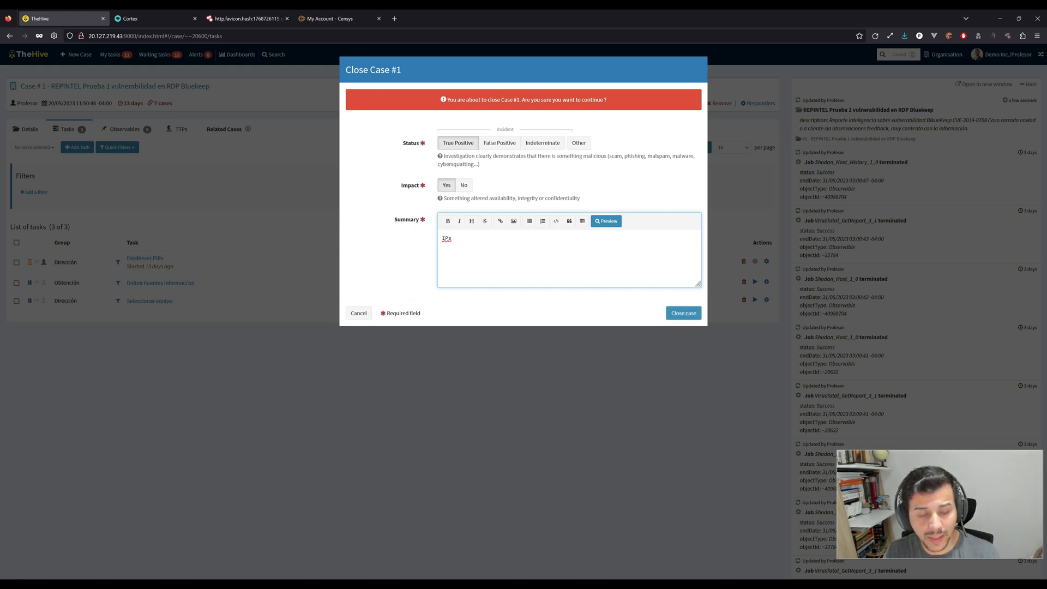
pyautogui.write(' expuestas a')
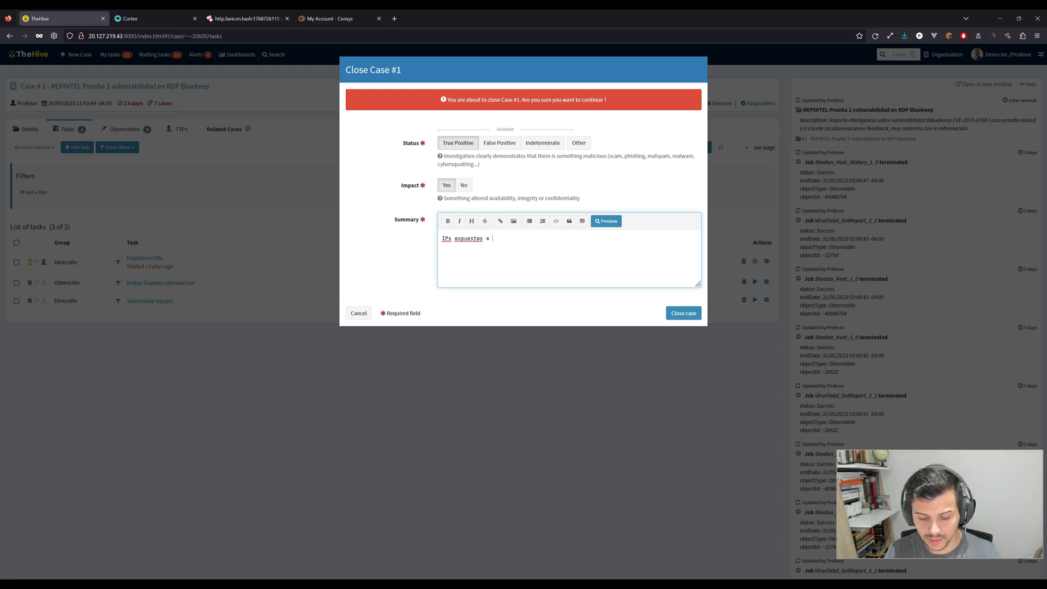
pyautogui.write(' internet con Blue')
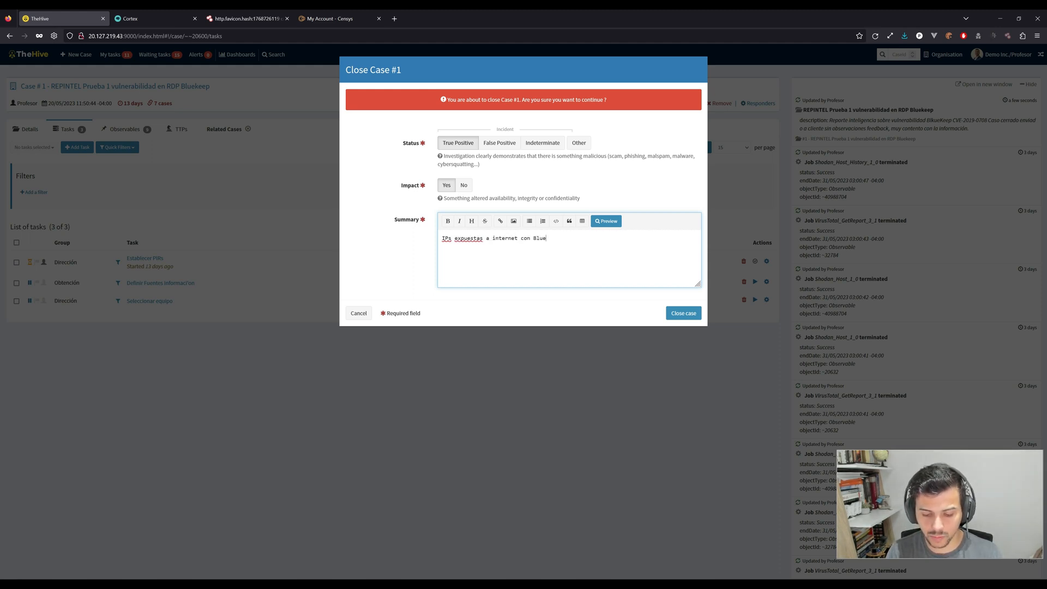
pyautogui.write('Keep')
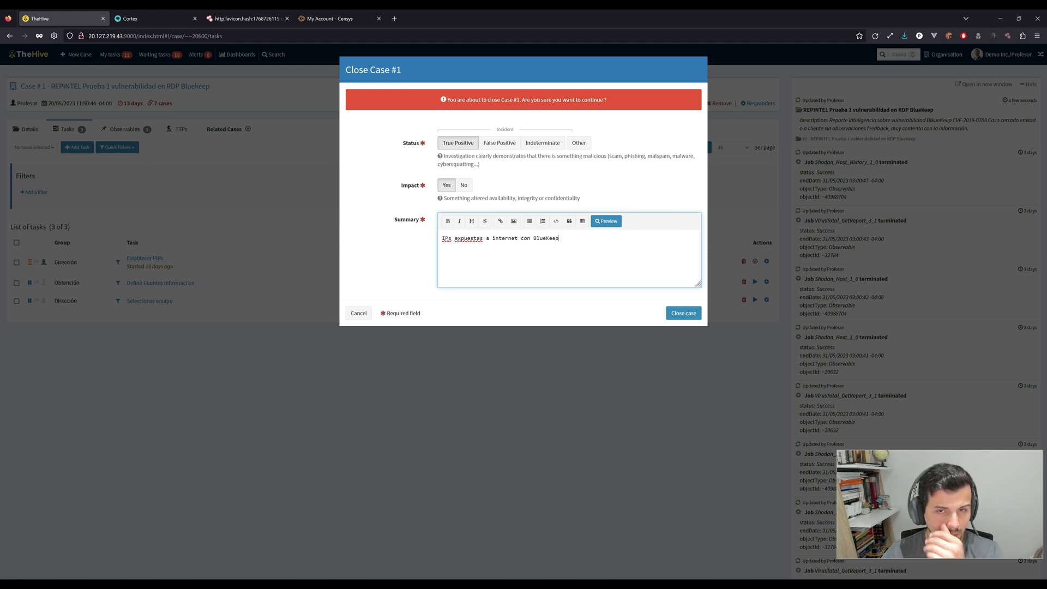
pyautogui.click(681, 313)
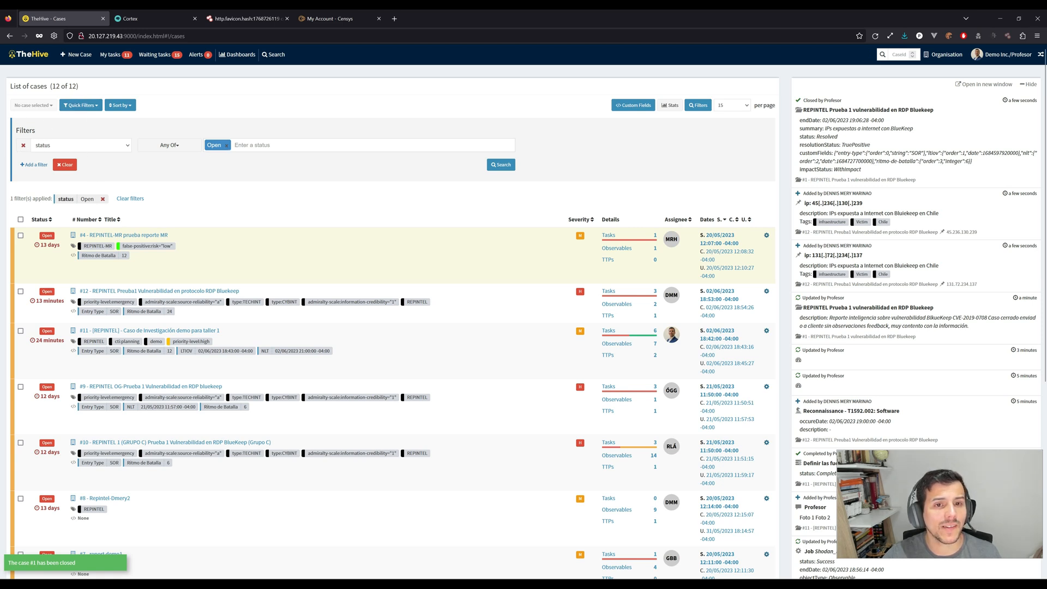
pyautogui.click(65, 163)
pyautogui.scroll(-5, 65, 164)
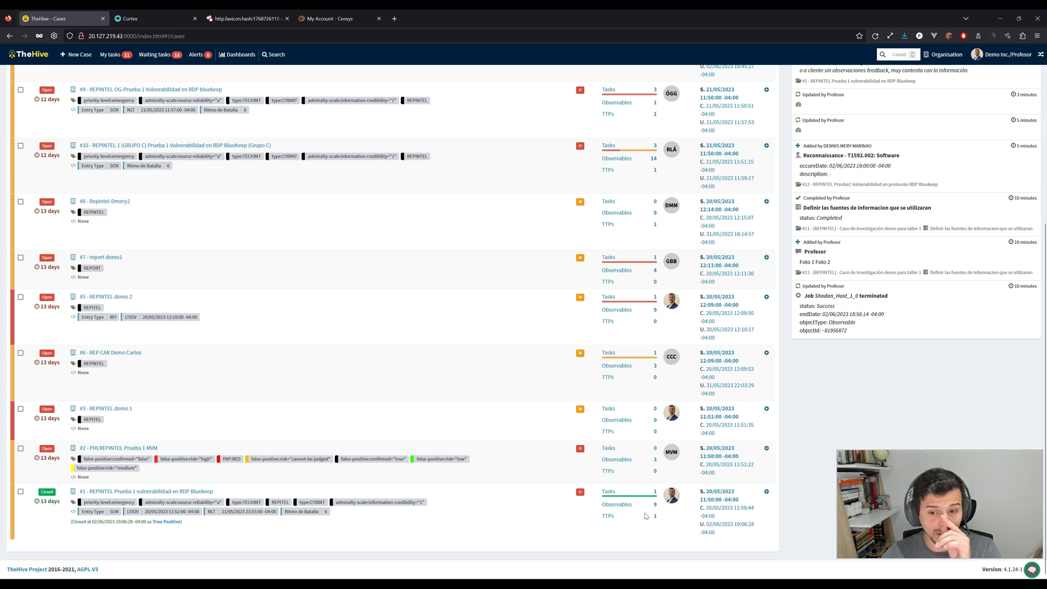
# Open the Demo Dash UNAB dashboard from the Dashboards list.
pyautogui.scroll(10, 490, 444)
pyautogui.click(234, 54)
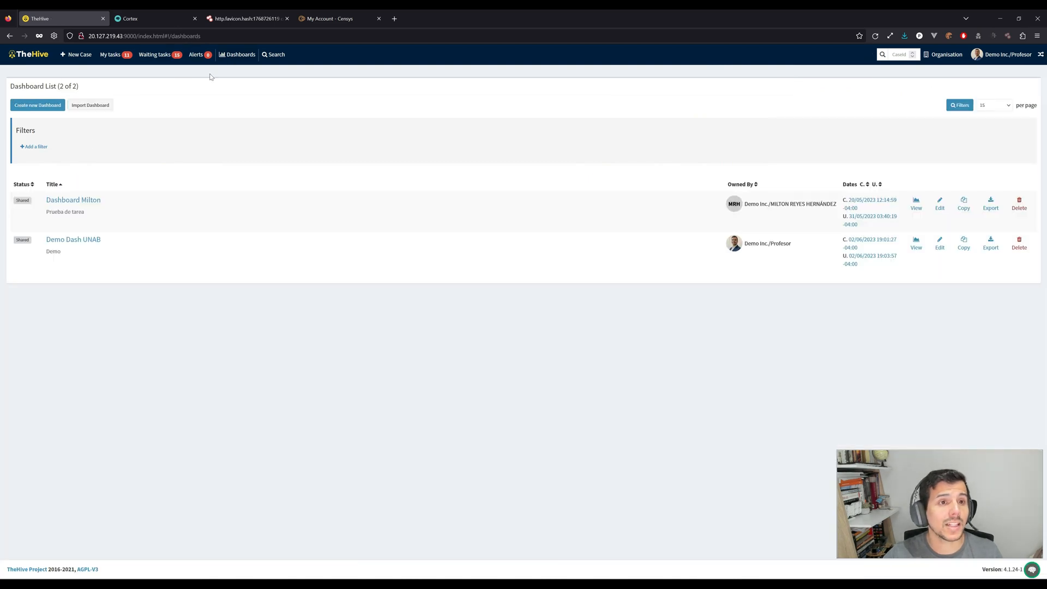
pyautogui.click(86, 240)
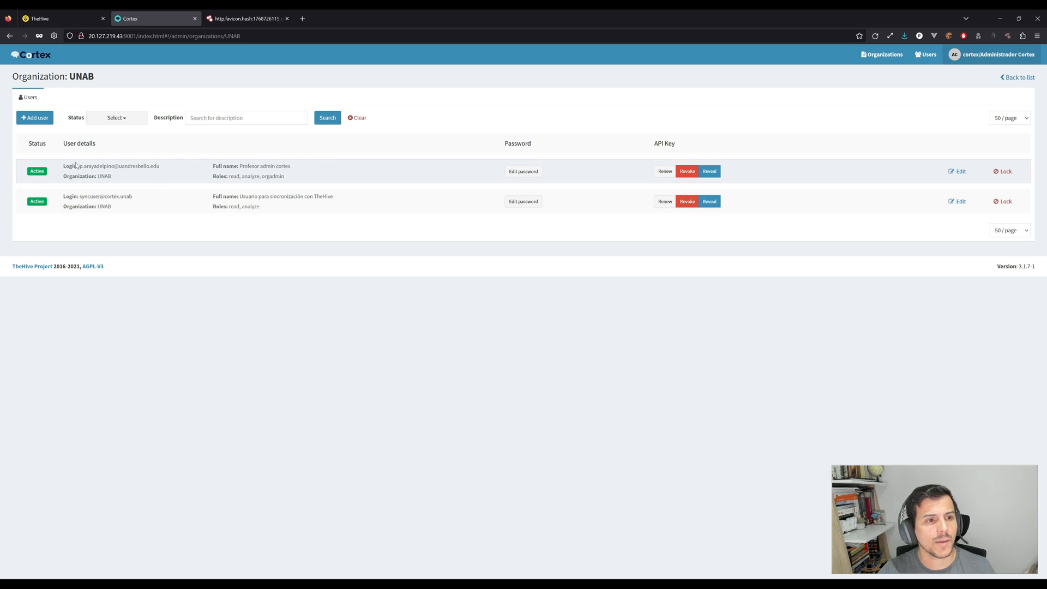
# Inspect the first UNAB user's login and full name, then log out of Cortex.
pyautogui.moveTo(79, 166); pyautogui.dragTo(160, 166)
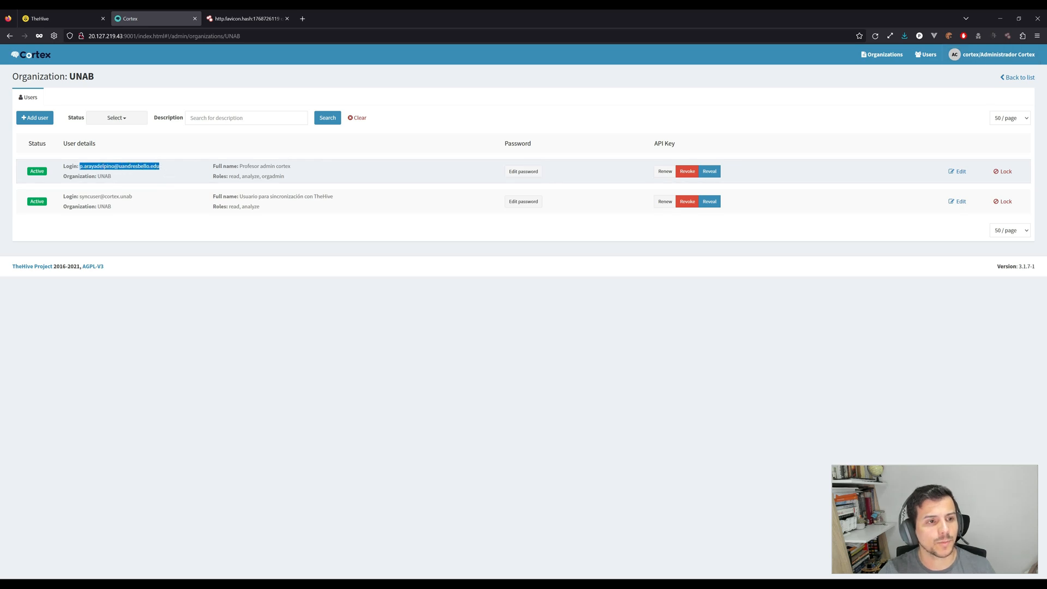
pyautogui.click(98, 175)
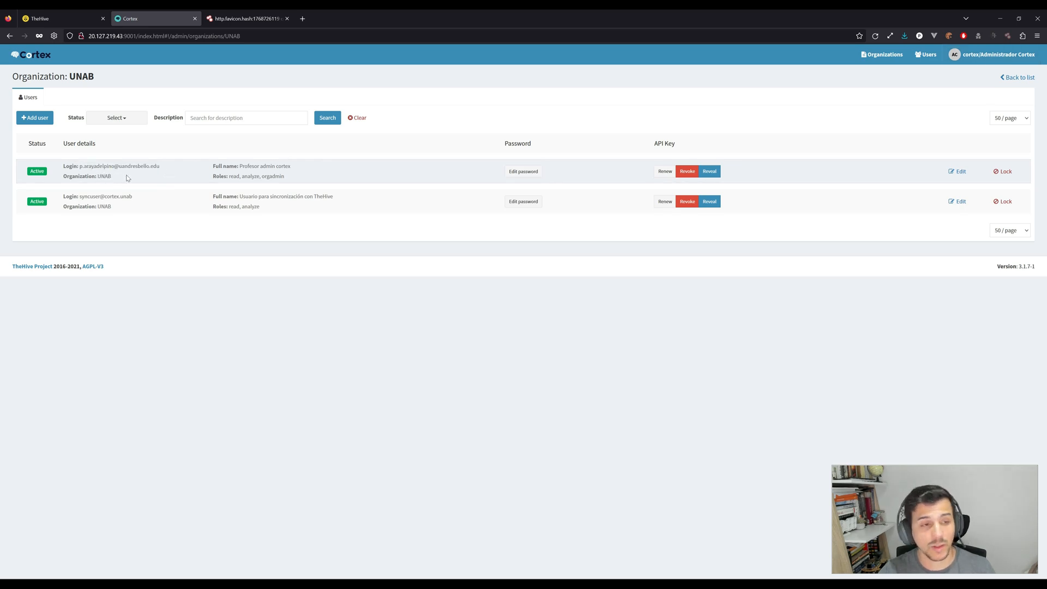
pyautogui.moveTo(79, 166); pyautogui.dragTo(168, 168)
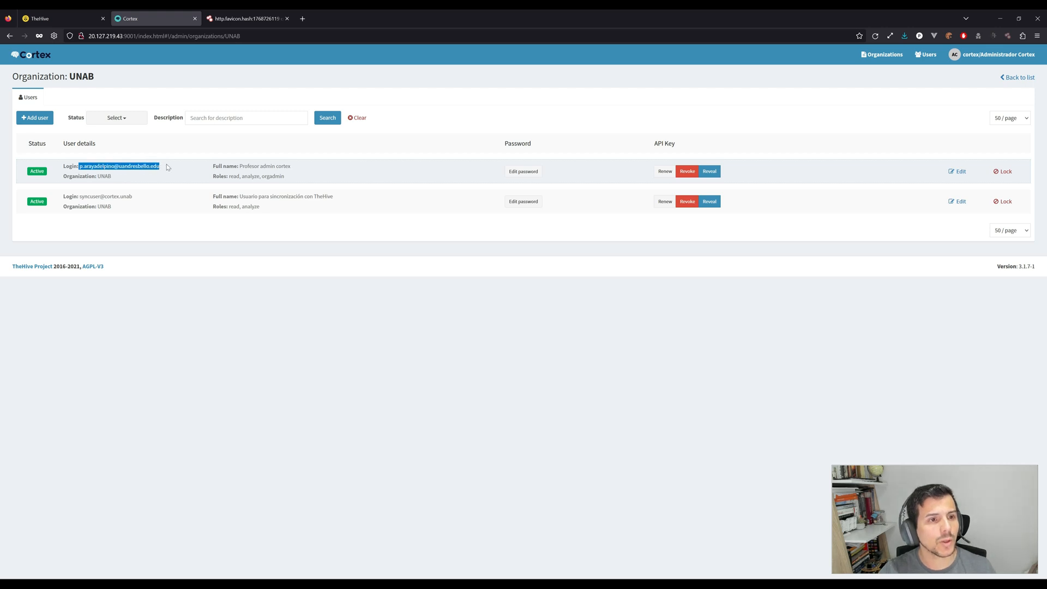
pyautogui.doubleClick(268, 165)
pyautogui.moveTo(267, 166)
pyautogui.mouseDown()
pyautogui.moveTo(295, 167)
pyautogui.moveTo(240, 167)
pyautogui.moveTo(281, 166)
pyautogui.mouseUp()
pyautogui.click(992, 54)
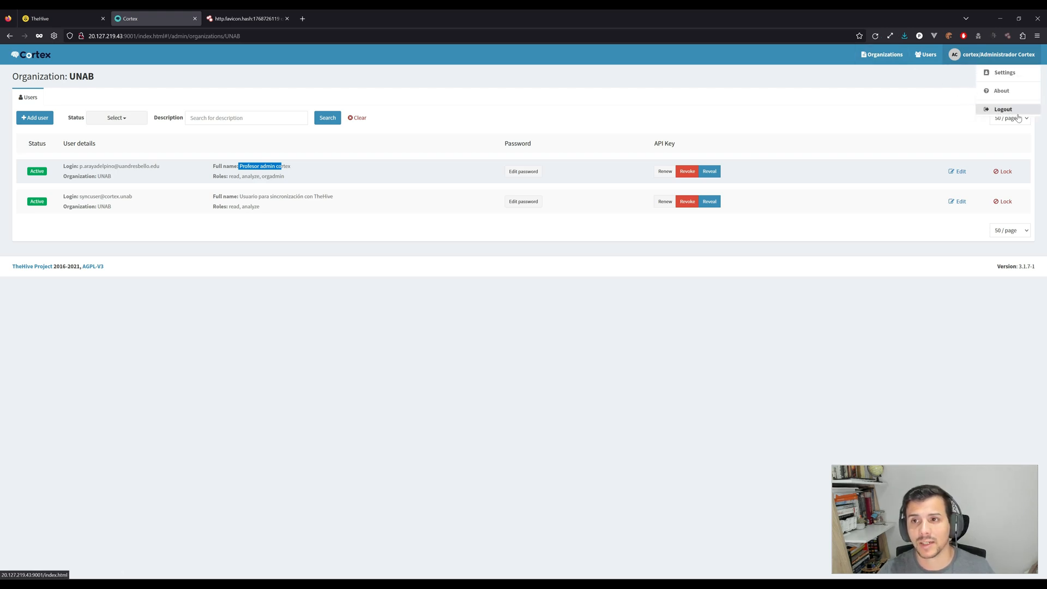
pyautogui.click(1002, 110)
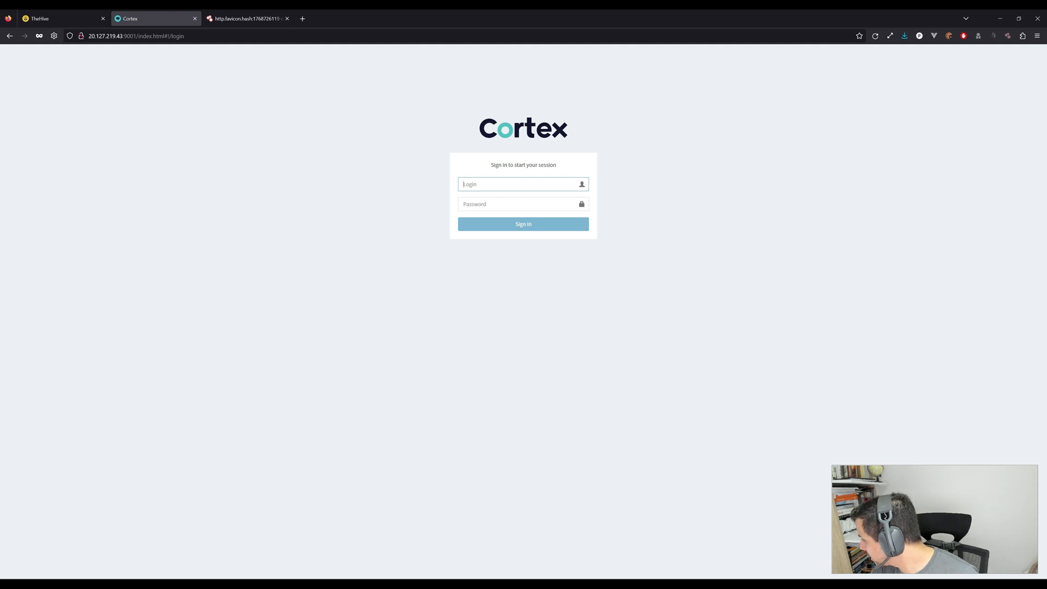
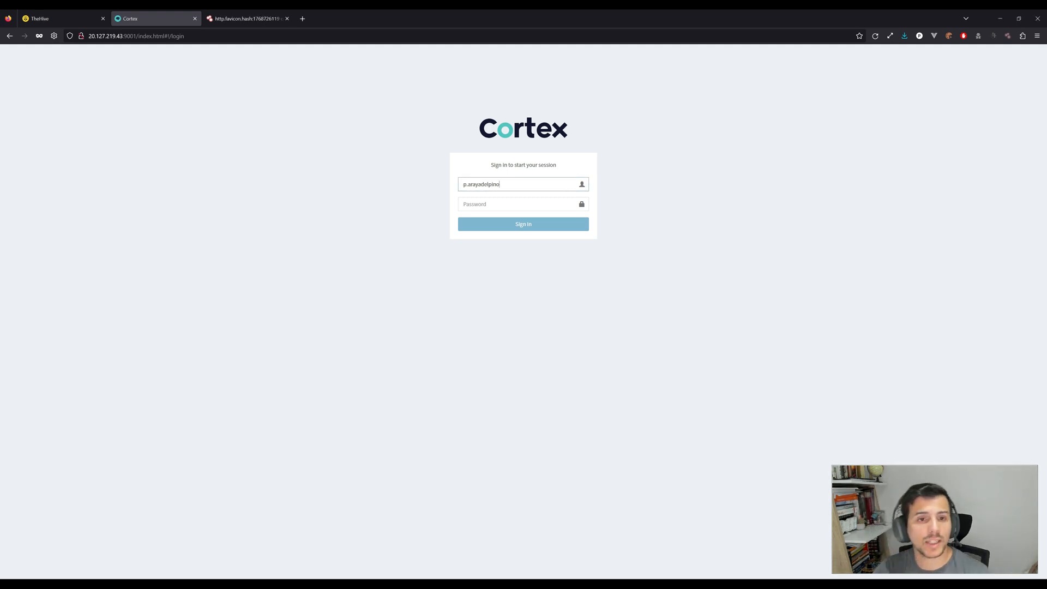
# Sign in to Cortex with the organization admin's login e-mail and password.
pyautogui.press('Tab')
pyautogui.write('•••••••••••••••••••••••')
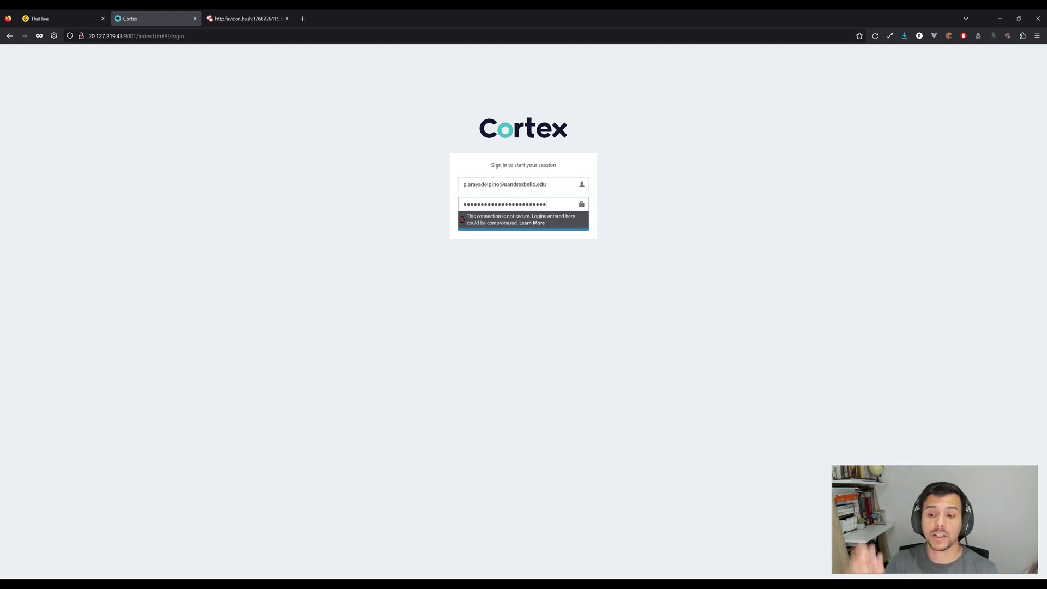
pyautogui.write('•••')
pyautogui.press('Return')
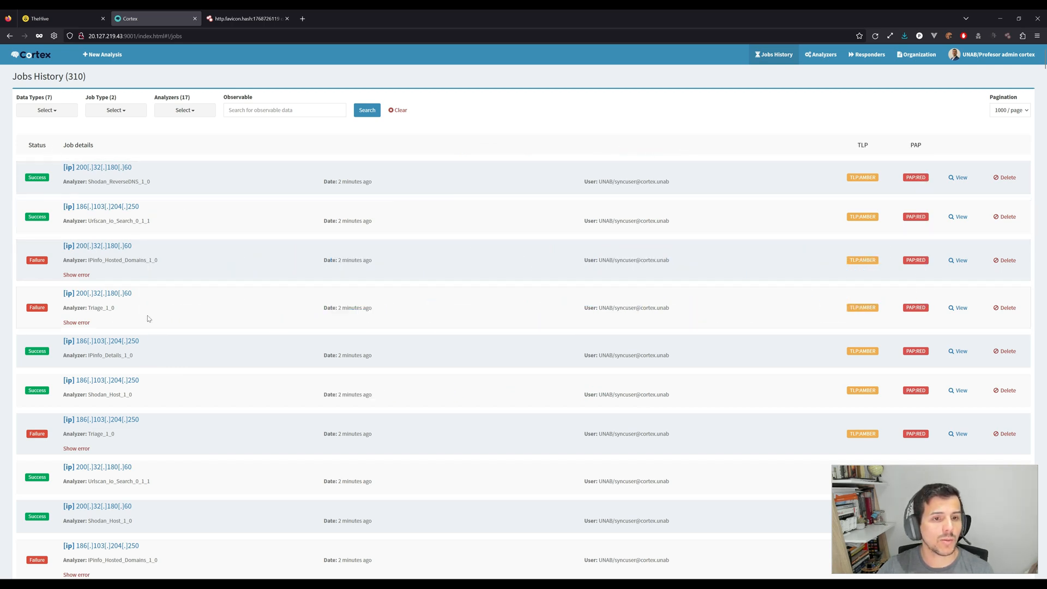
pyautogui.moveTo(613, 260); pyautogui.dragTo(666, 260)
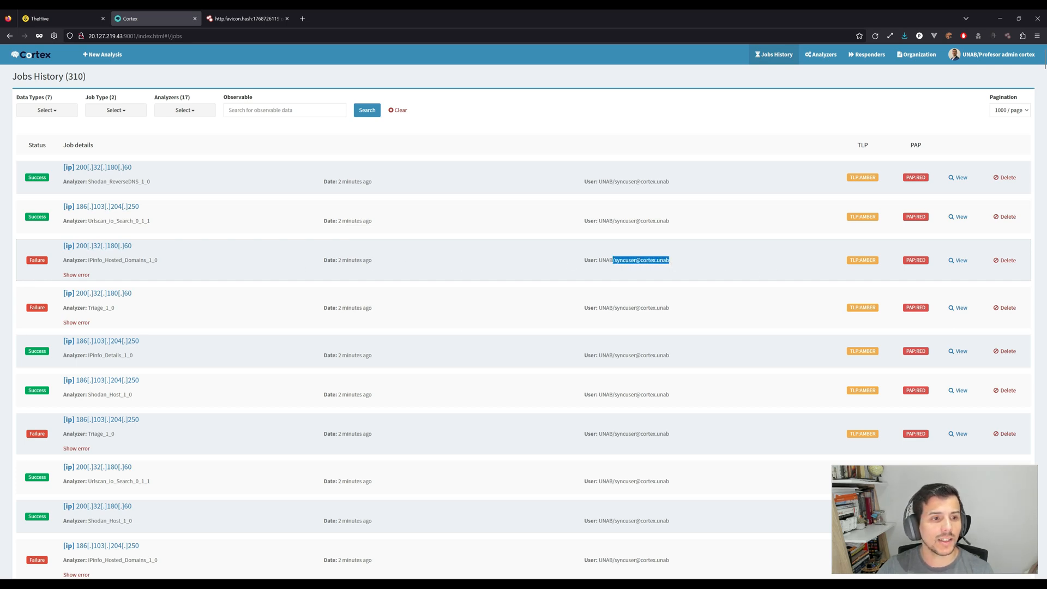
pyautogui.click(77, 275)
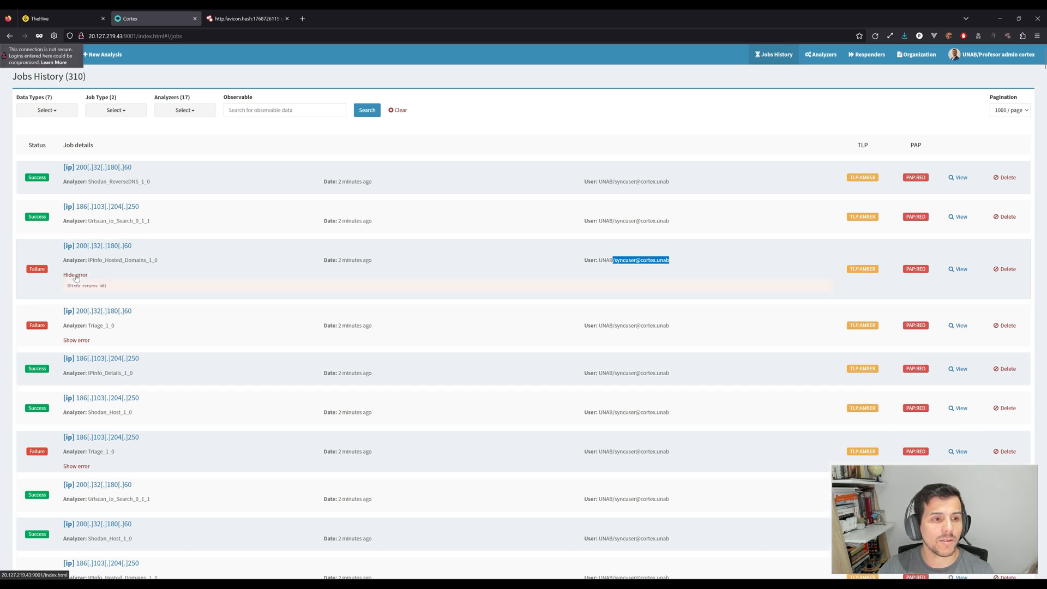
pyautogui.moveTo(82, 286)
pyautogui.mouseDown()
pyautogui.moveTo(111, 287)
pyautogui.moveTo(97, 287)
pyautogui.mouseUp()
pyautogui.click(112, 288)
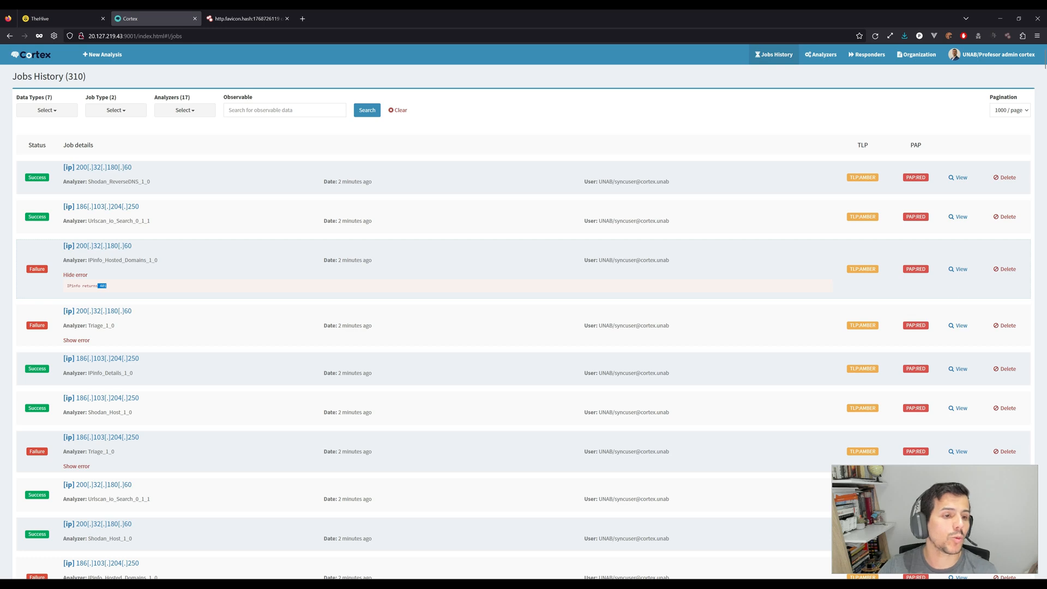
pyautogui.moveTo(75, 246); pyautogui.dragTo(144, 248)
pyautogui.click(125, 252)
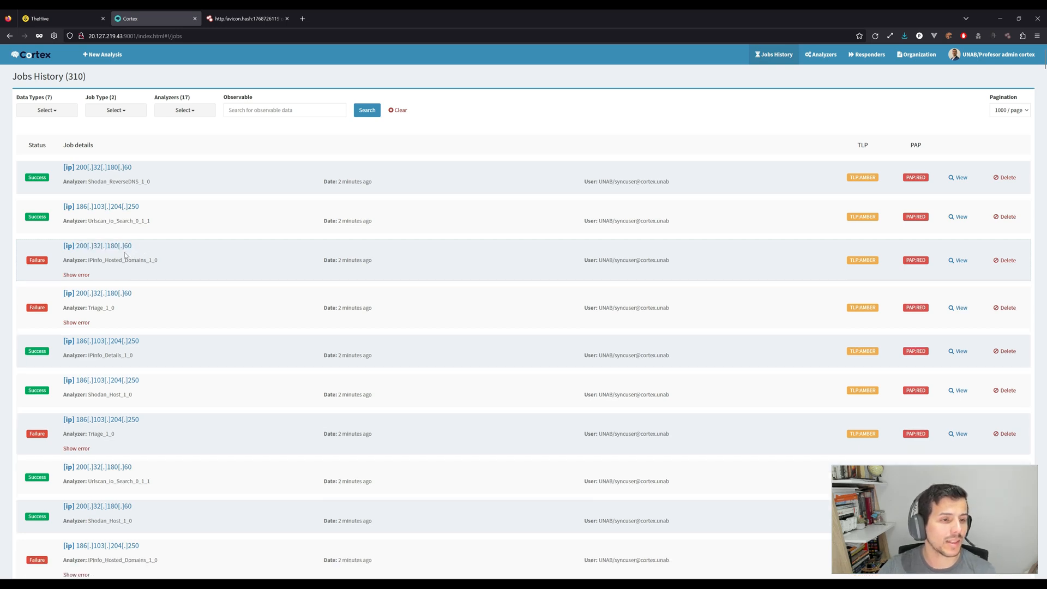
pyautogui.click(74, 326)
pyautogui.moveTo(67, 333); pyautogui.dragTo(111, 334)
pyautogui.click(111, 335)
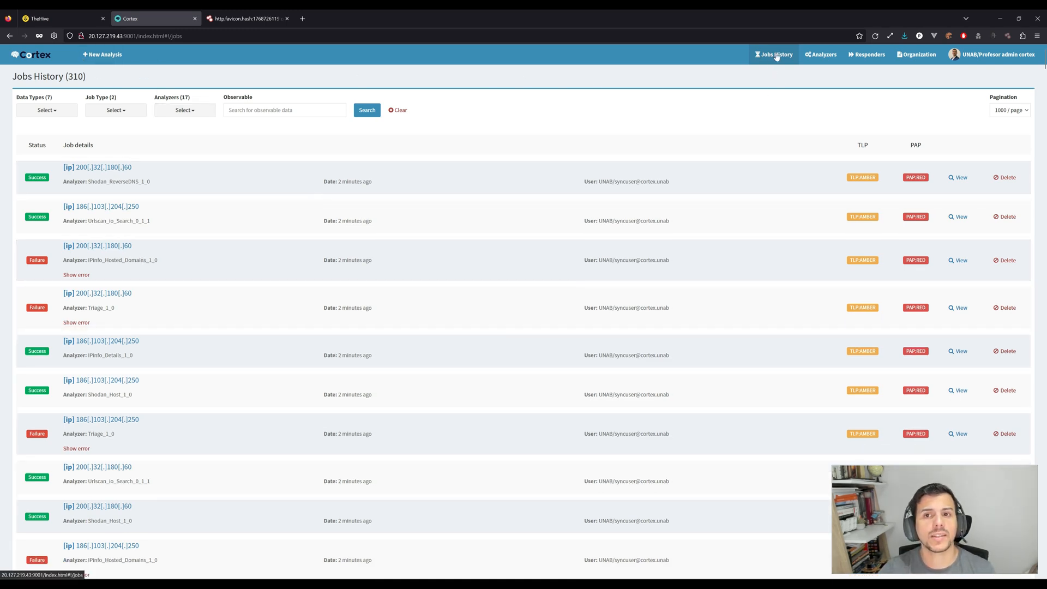
pyautogui.scroll(-20, 180, 267)
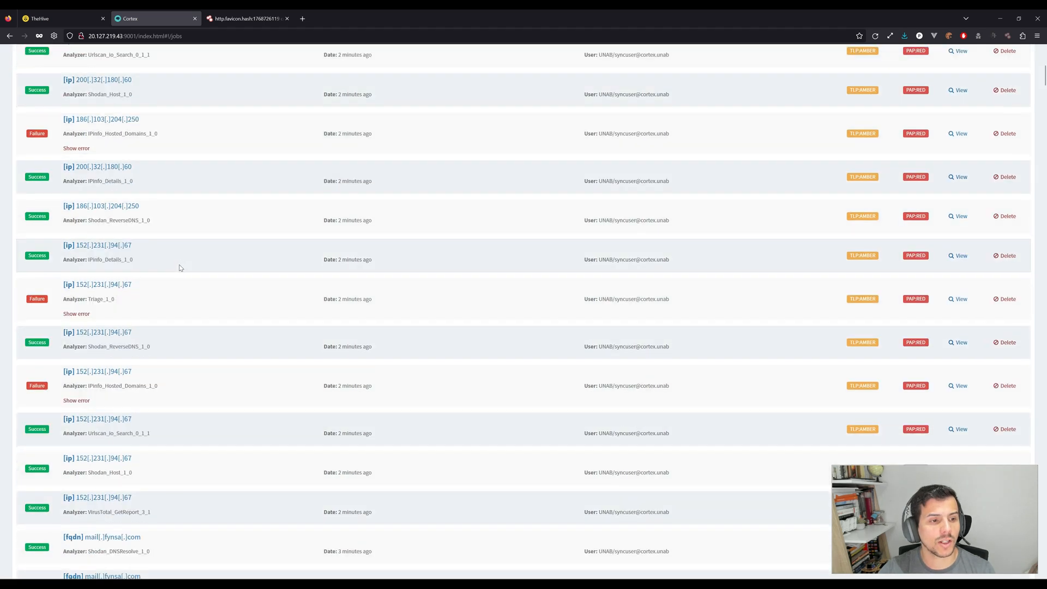
pyautogui.scroll(20, 180, 267)
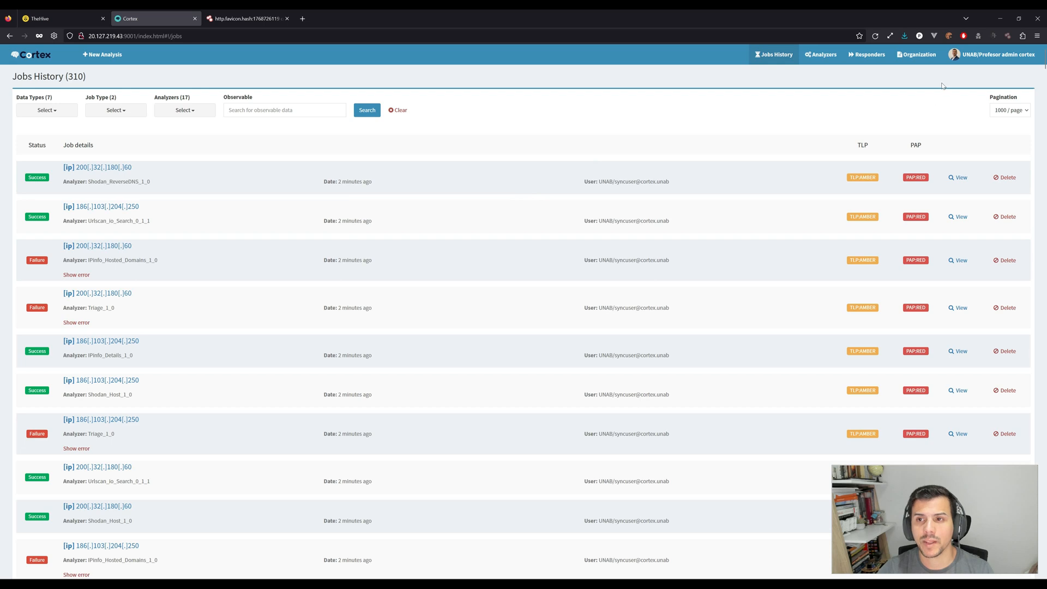
# Open the UNAB organization page and inspect the first user's details, roles and organization.
pyautogui.click(916, 59)
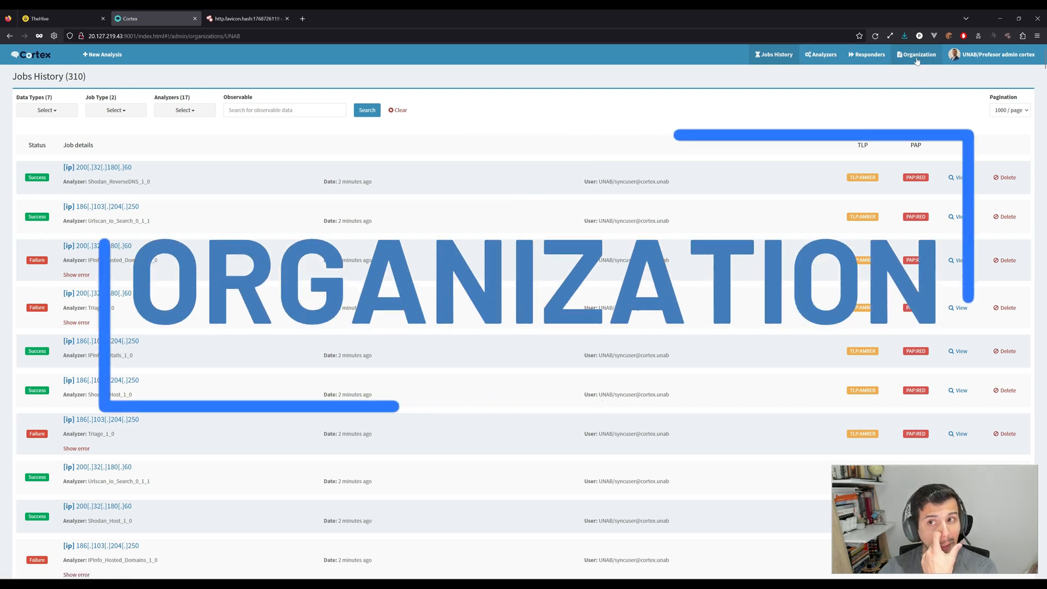
pyautogui.moveTo(79, 166); pyautogui.dragTo(325, 175)
pyautogui.click(326, 175)
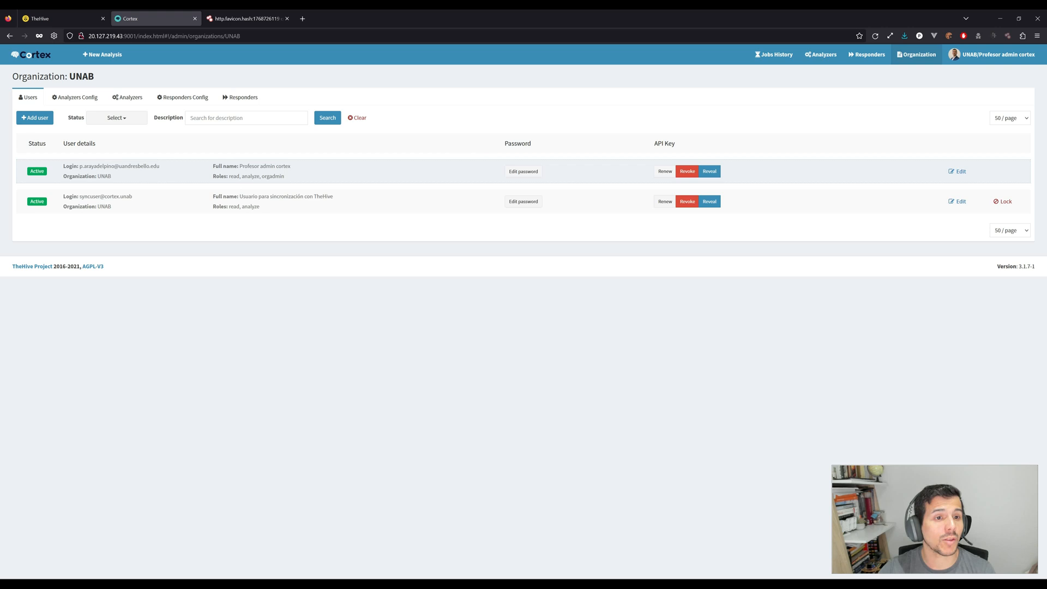
pyautogui.moveTo(236, 176); pyautogui.dragTo(292, 182)
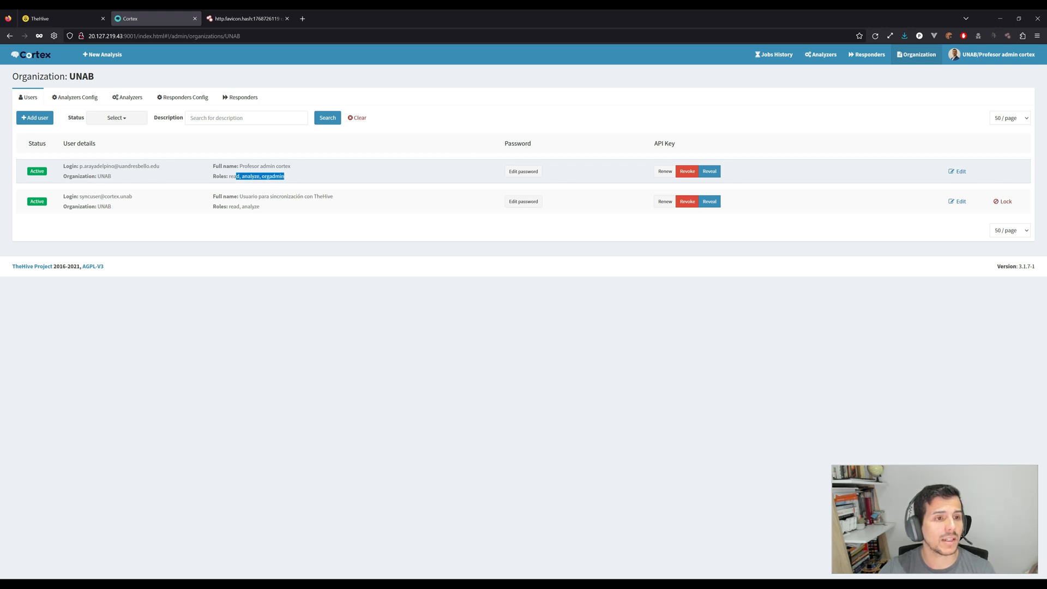
pyautogui.moveTo(101, 176); pyautogui.dragTo(127, 178)
pyautogui.click(126, 178)
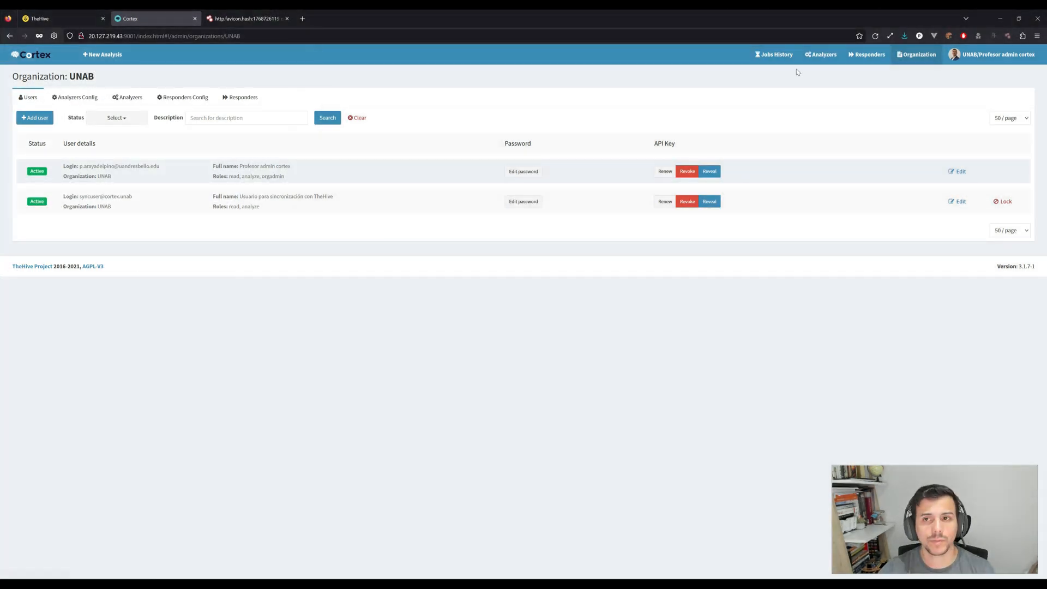
# Browse the available analyzers, then return to the organization's user list.
pyautogui.click(817, 64)
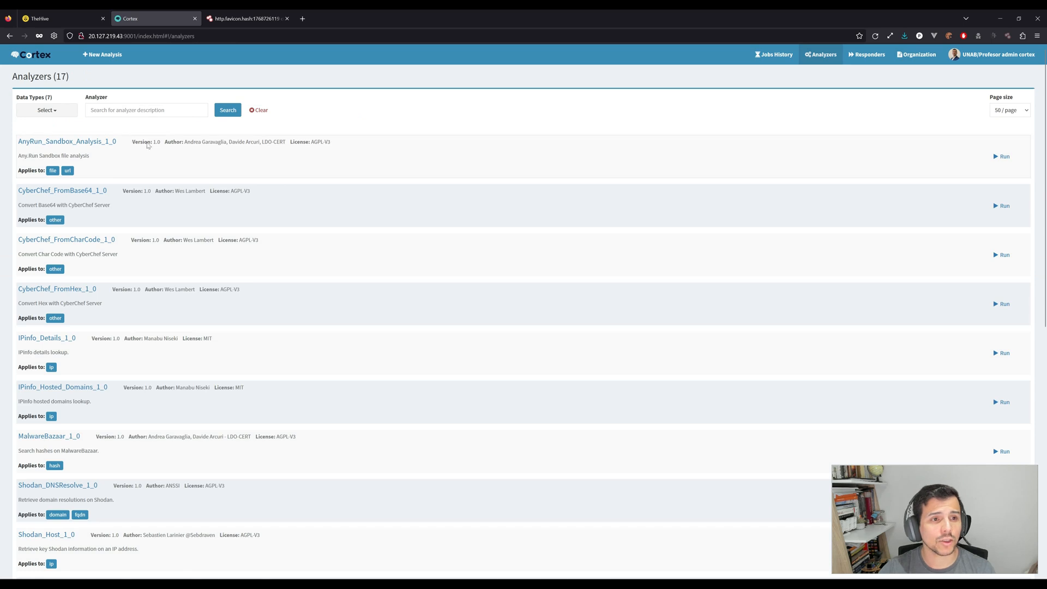
pyautogui.scroll(-5, 211, 346)
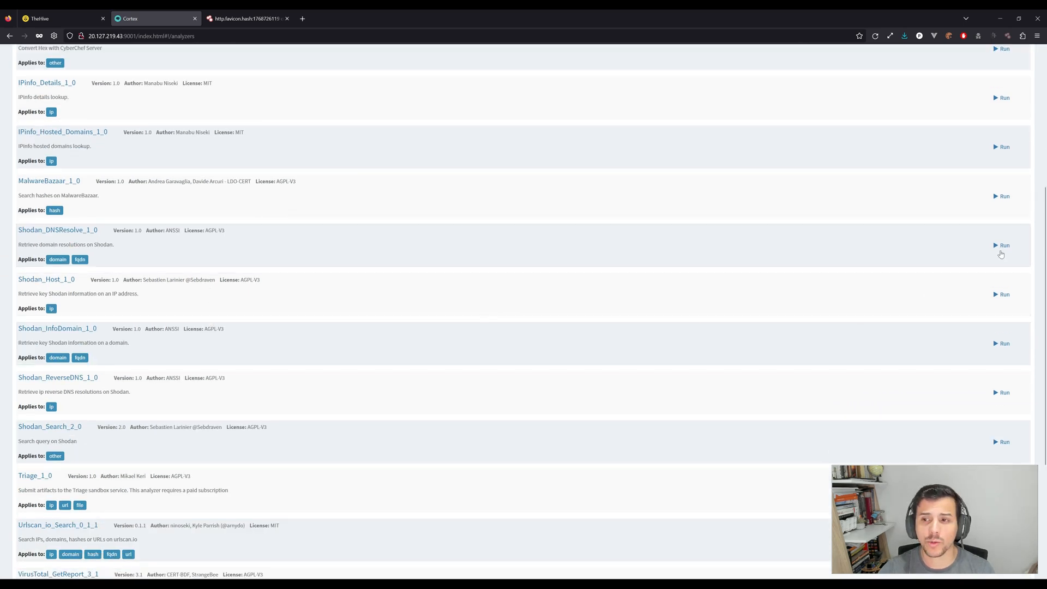
pyautogui.scroll(5, 927, 240)
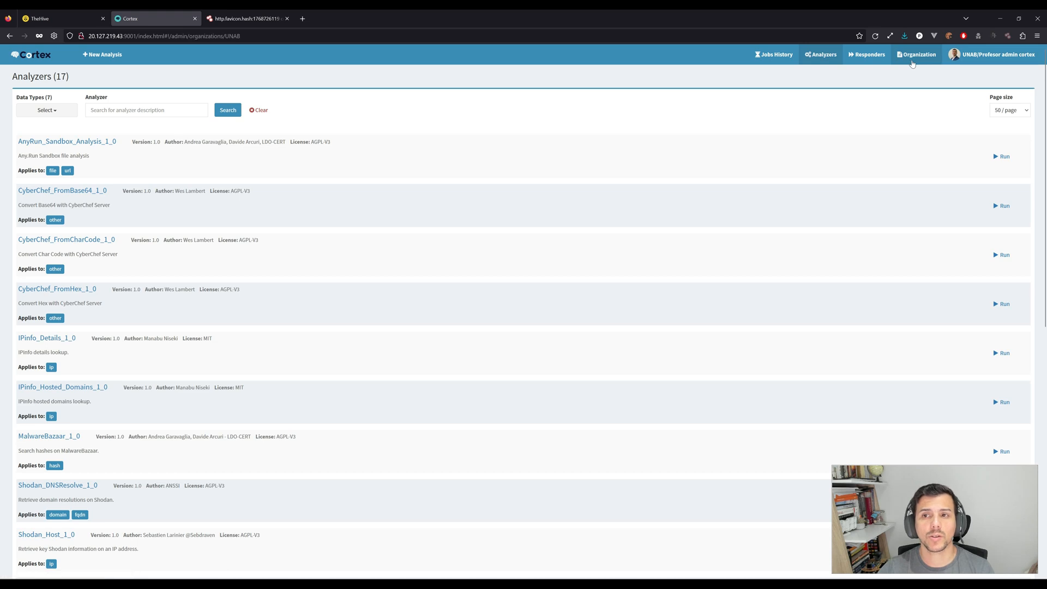
pyautogui.click(911, 63)
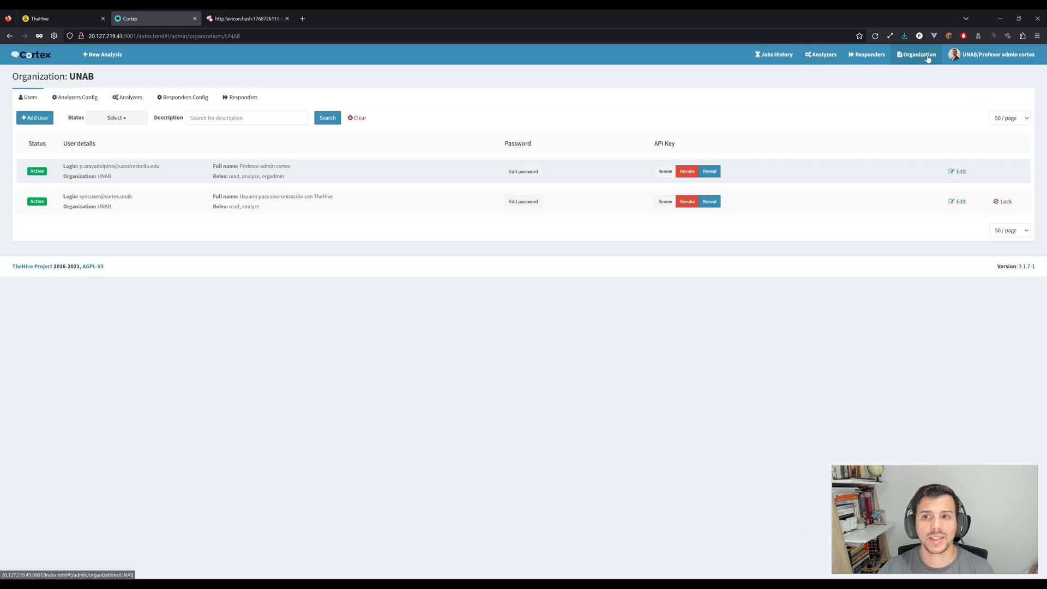
# Show the Analyzers Config list and look at the BitcoinAbuse configuration without saving.
pyautogui.click(76, 98)
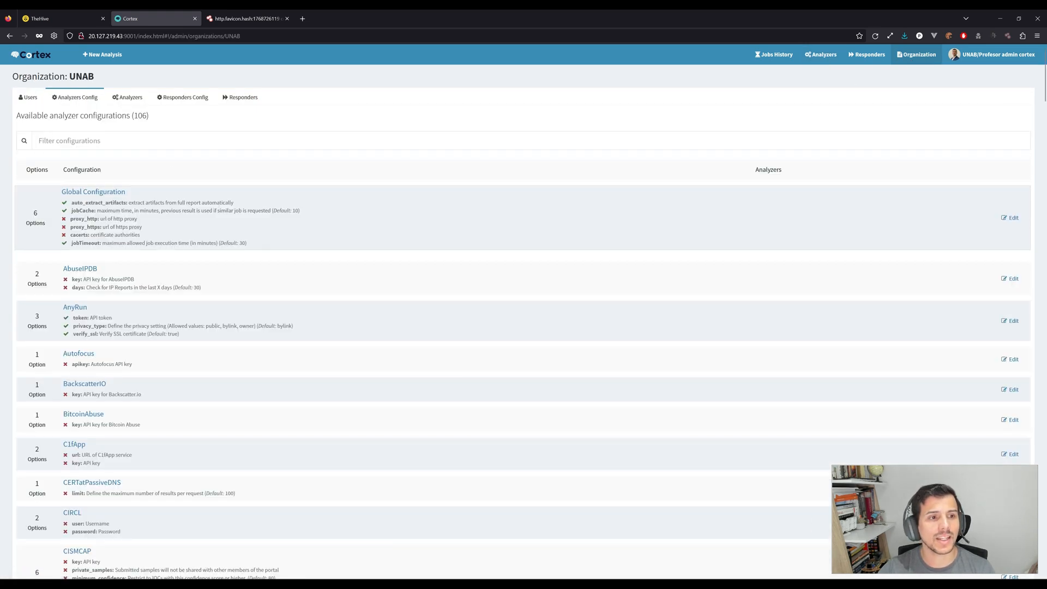
pyautogui.scroll(-5, 523, 311)
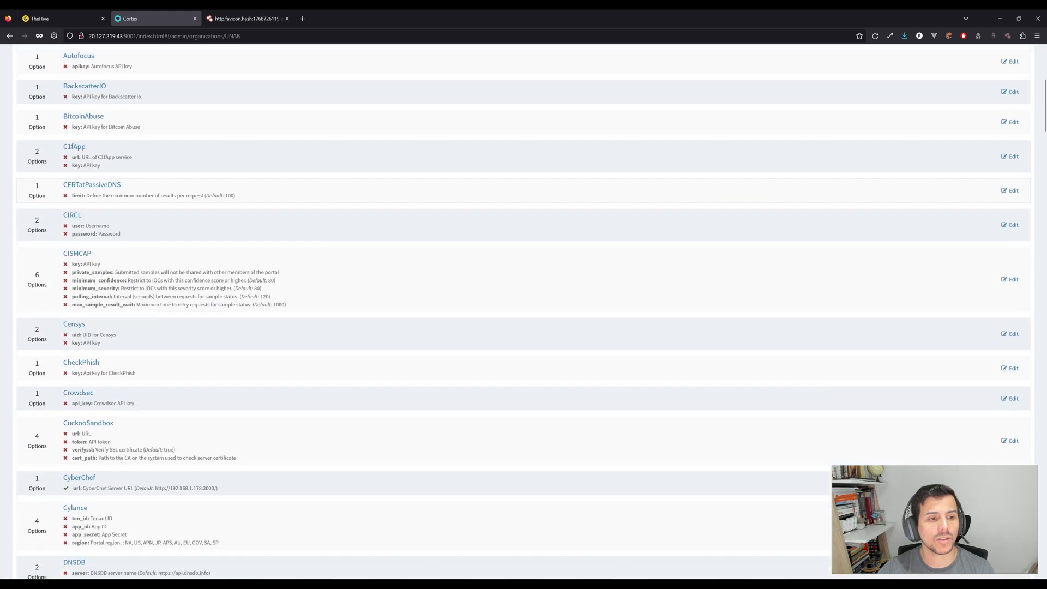
pyautogui.moveTo(60, 118); pyautogui.dragTo(121, 124)
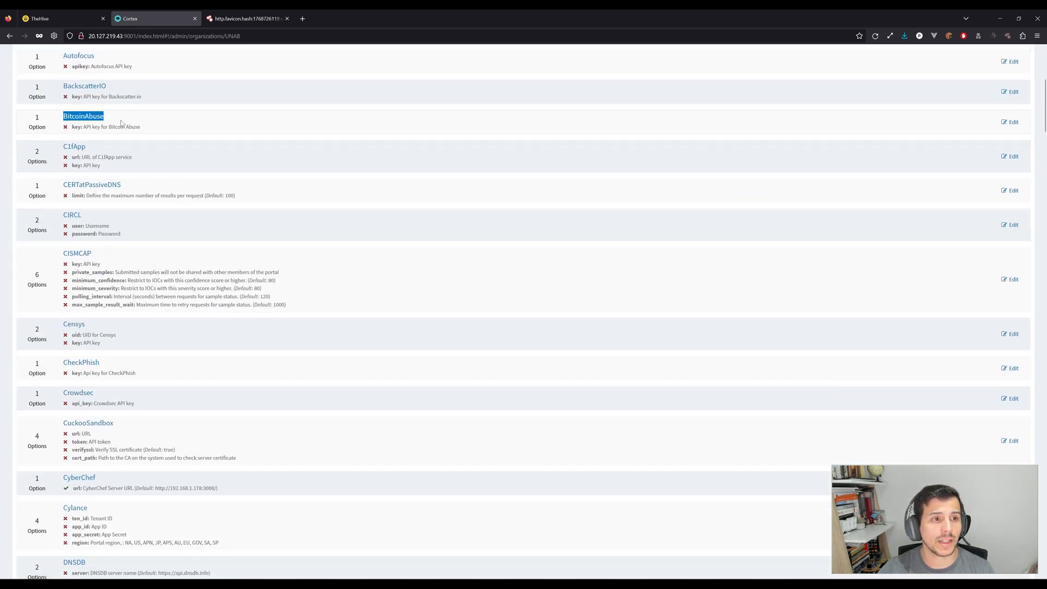
pyautogui.click(1012, 122)
pyautogui.click(449, 97)
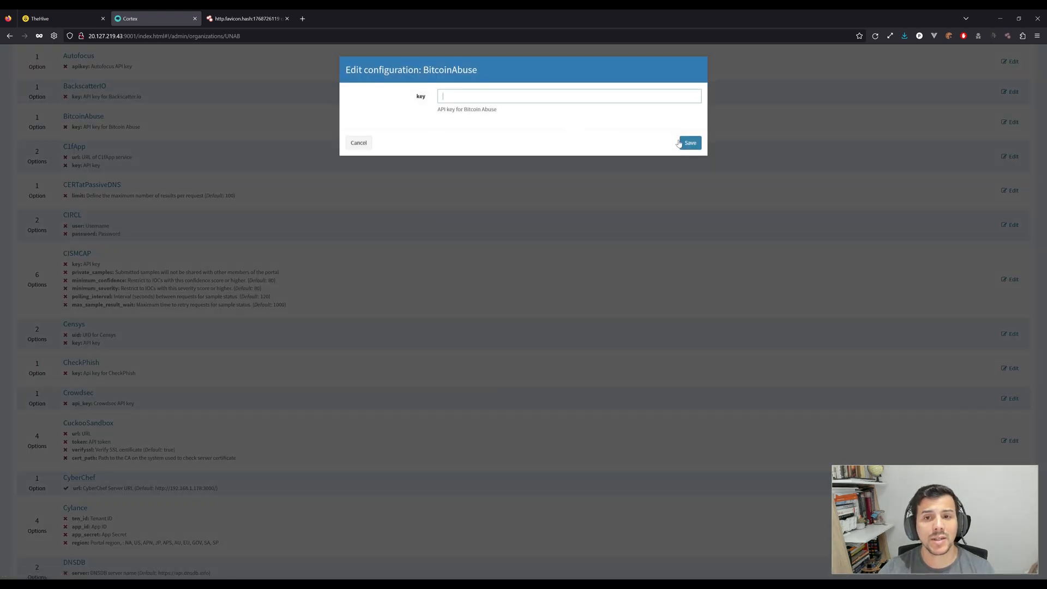
pyautogui.click(359, 143)
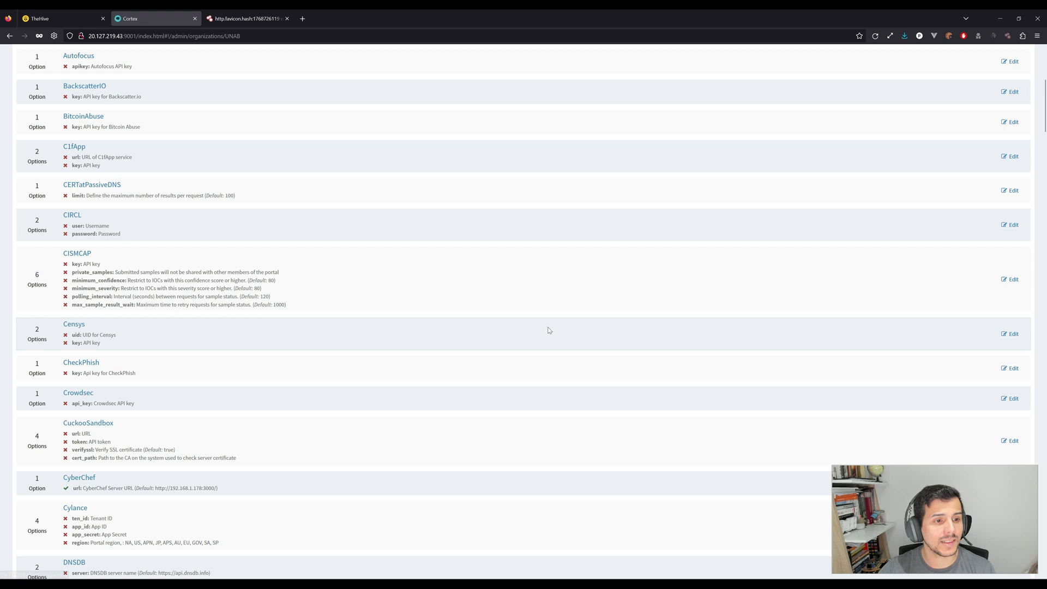
# Edit the Censys configuration's uid and API key, then show the available analyzers.
pyautogui.click(1012, 333)
pyautogui.click(491, 96)
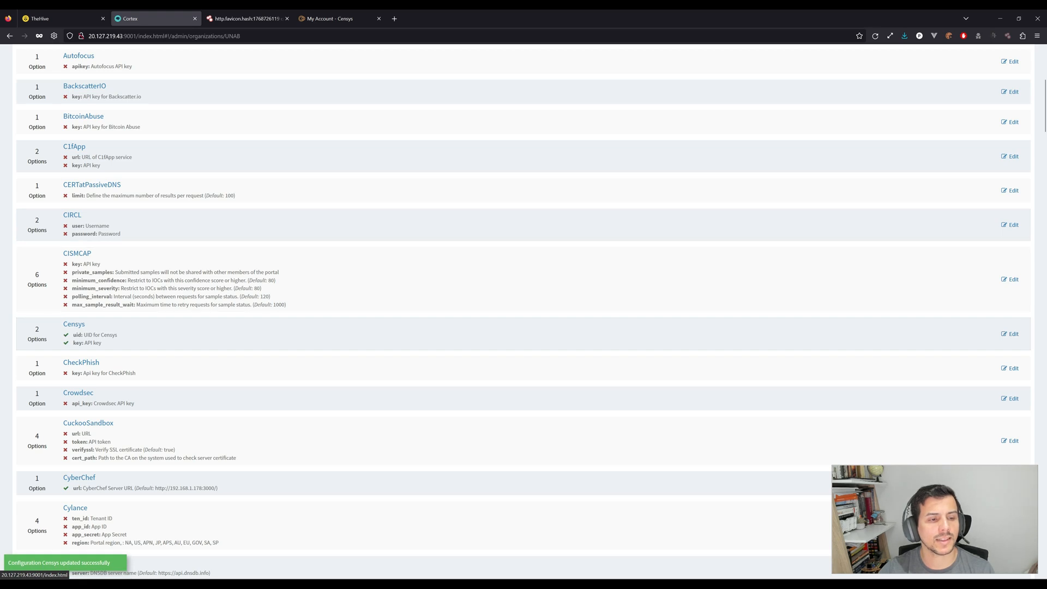
pyautogui.scroll(5, 98, 263)
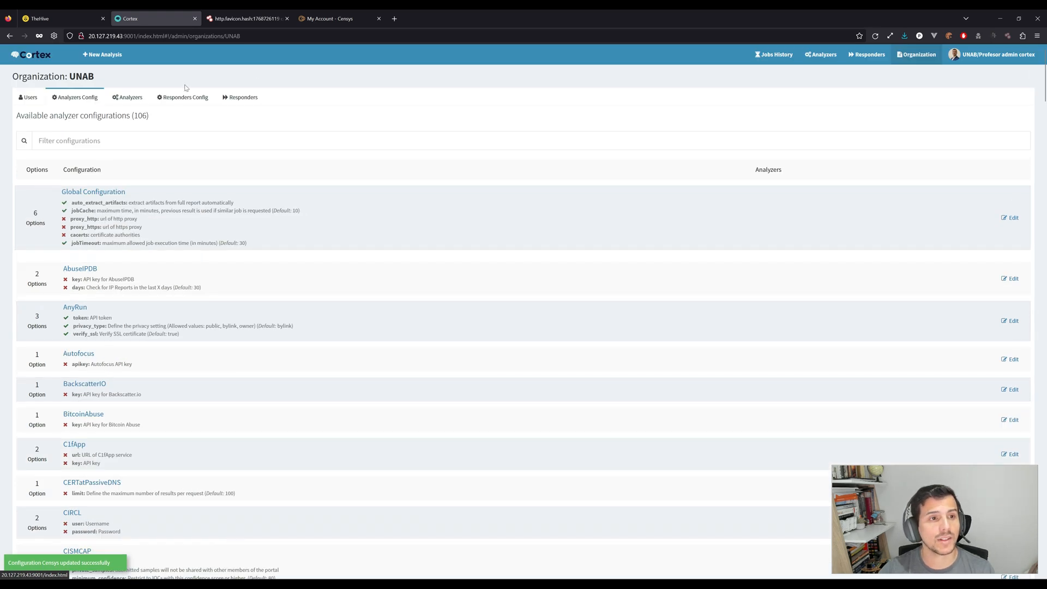
pyautogui.click(121, 99)
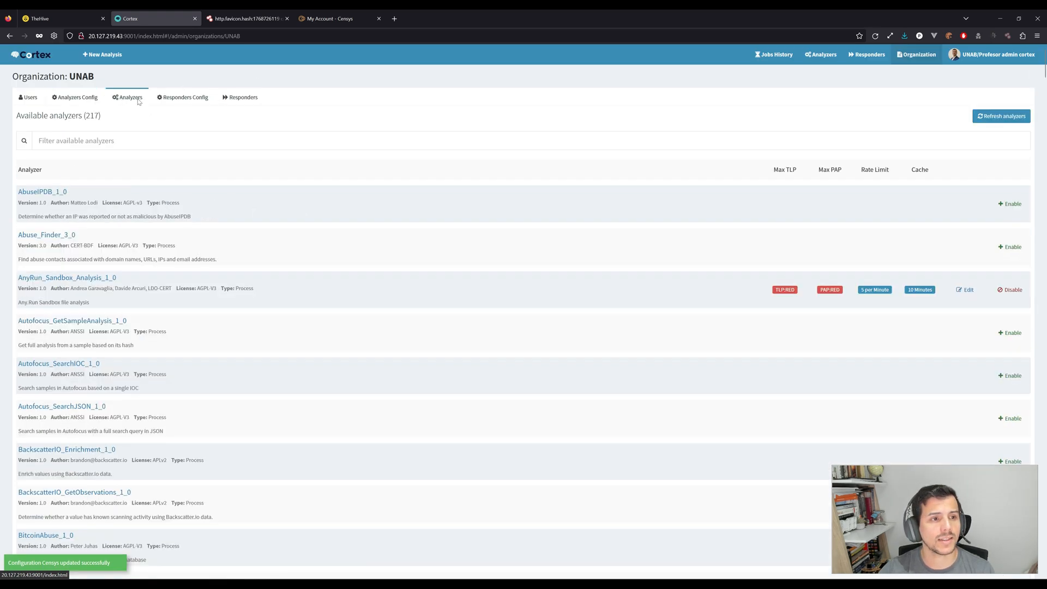
# Filter the analyzers for 'censy' and give Censys_1_0 a Max TLP and Max PAP of RED.
pyautogui.click(120, 141)
pyautogui.write('censy')
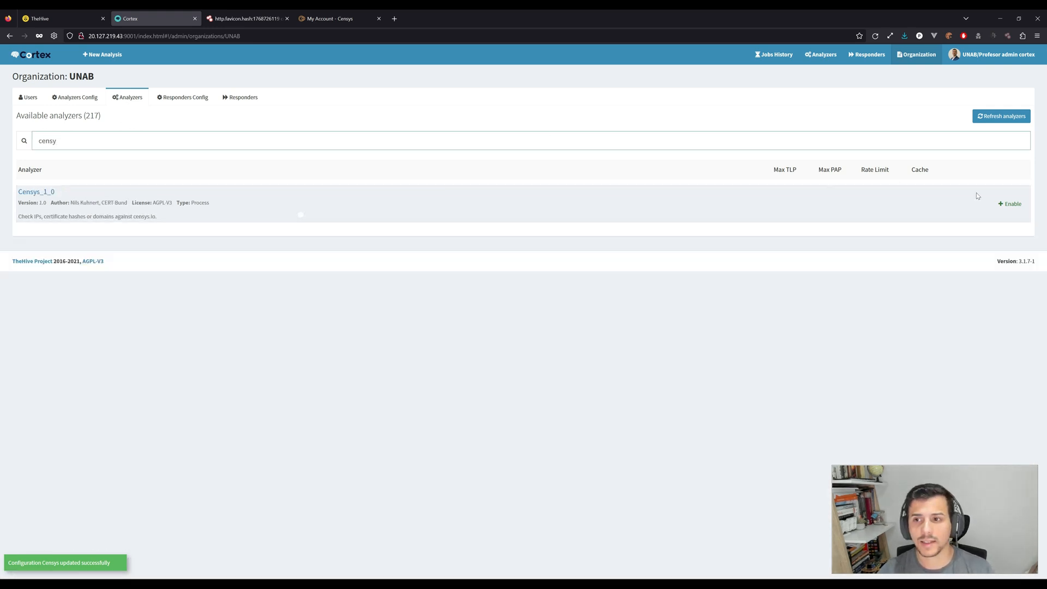
pyautogui.click(1010, 203)
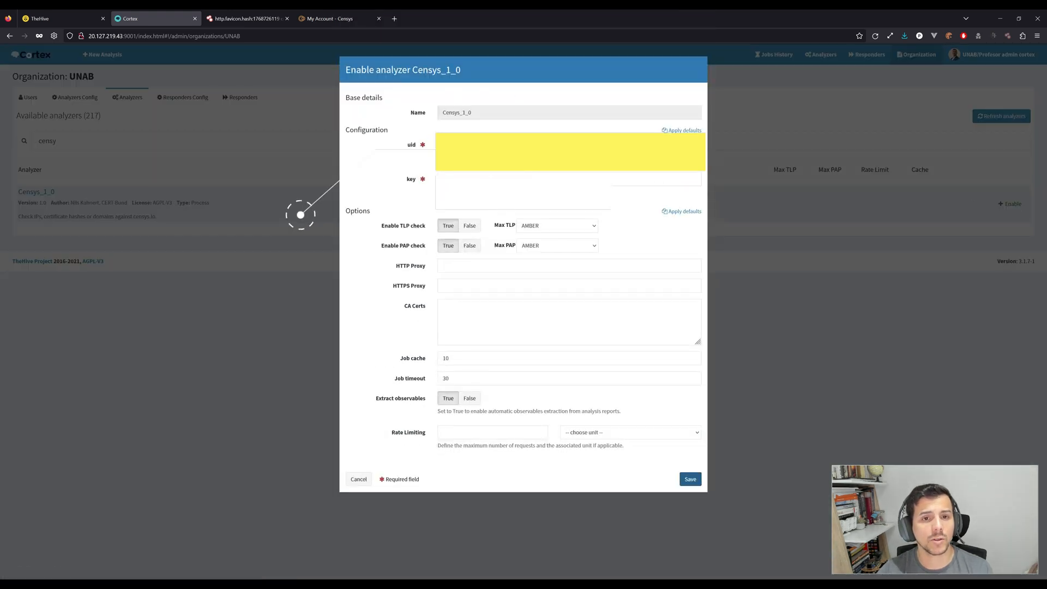
pyautogui.click(545, 226)
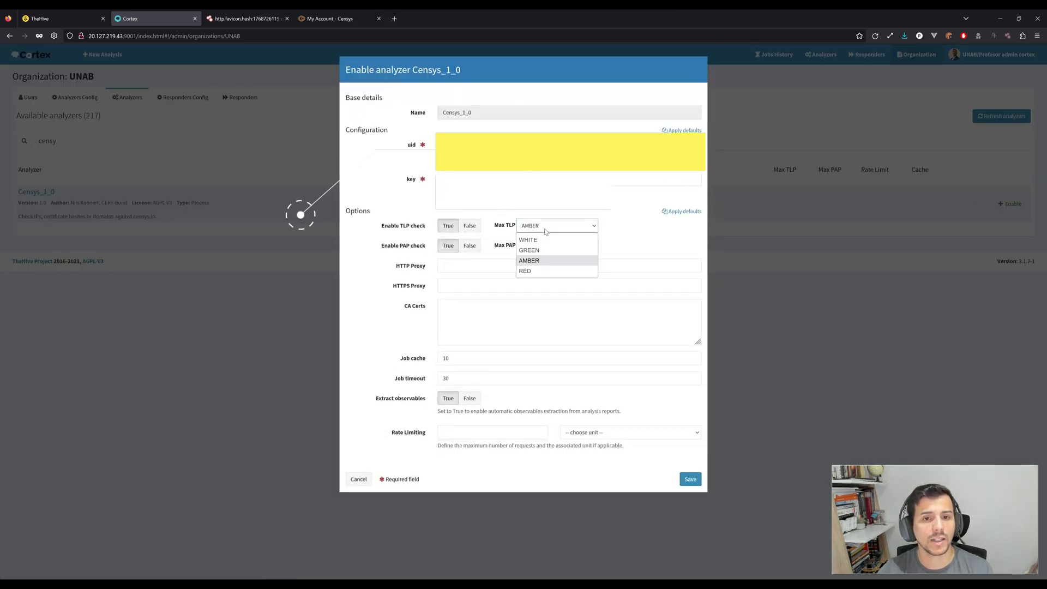
pyautogui.click(527, 260)
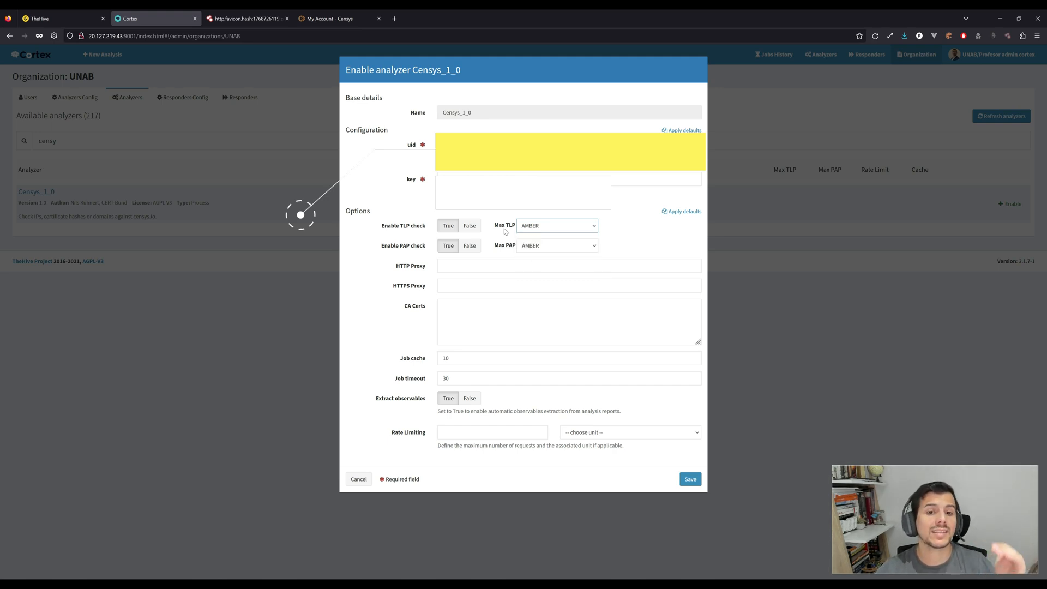
pyautogui.click(525, 231)
pyautogui.click(525, 270)
pyautogui.click(525, 249)
pyautogui.click(529, 291)
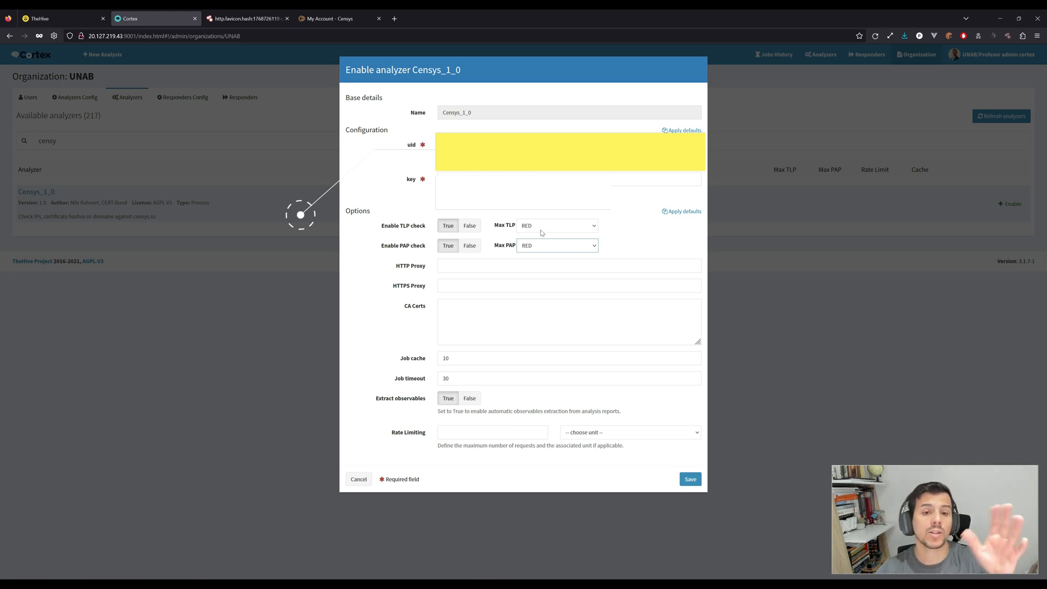
# Rate-limit Censys_1_0 to 5 per Minute, save it, and go back to TheHive.
pyautogui.click(463, 433)
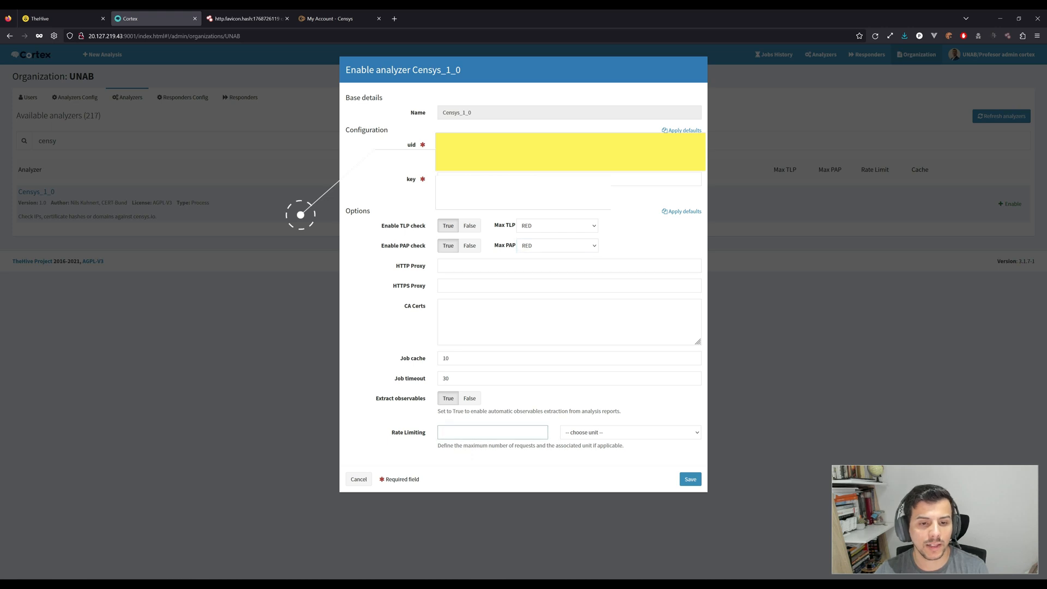
pyautogui.write('5')
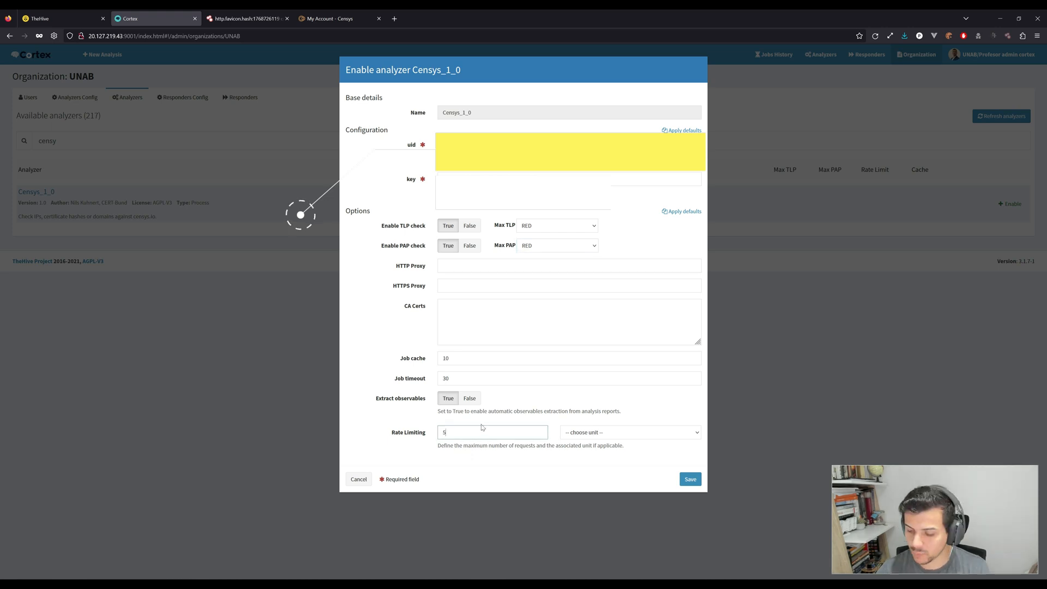
pyautogui.click(593, 432)
pyautogui.click(591, 467)
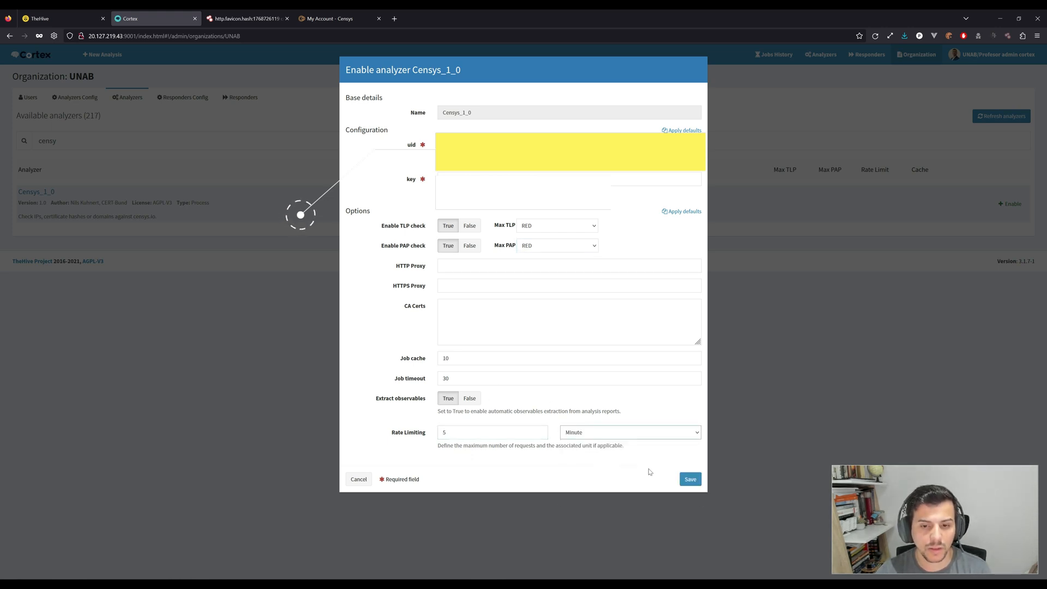
pyautogui.click(690, 479)
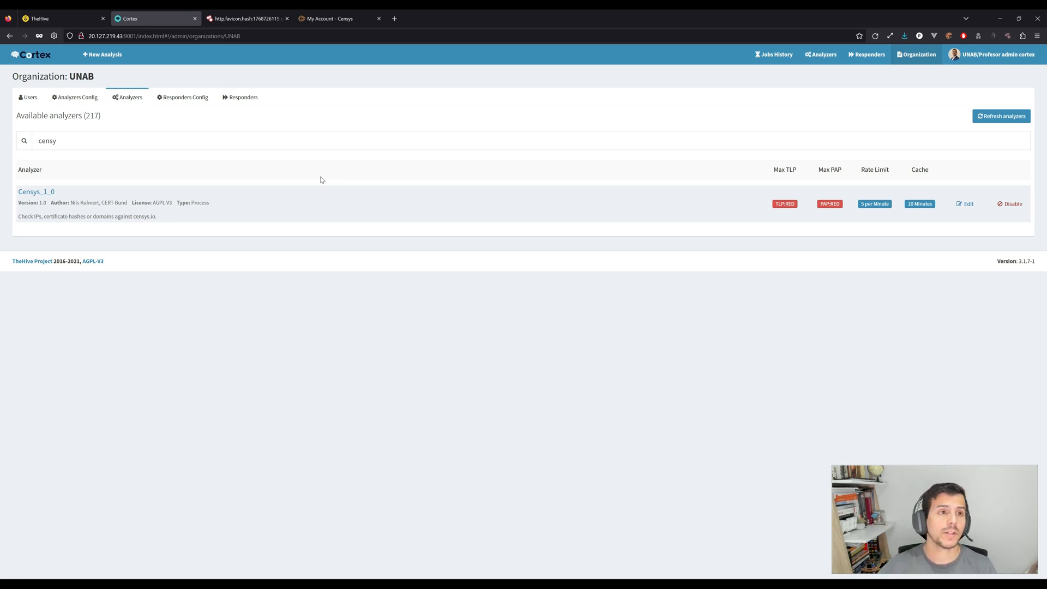
pyautogui.click(45, 16)
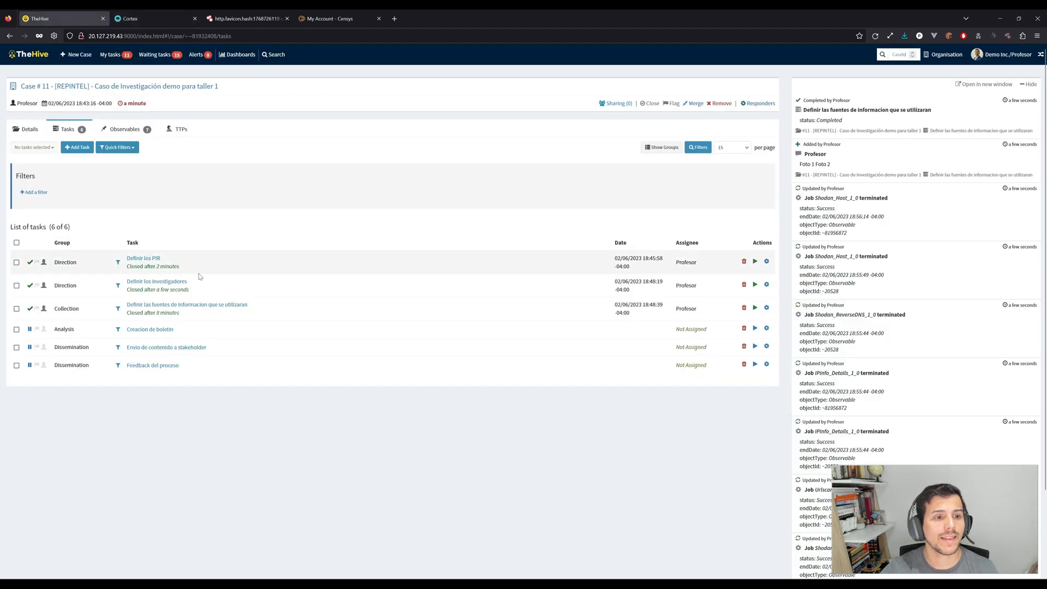